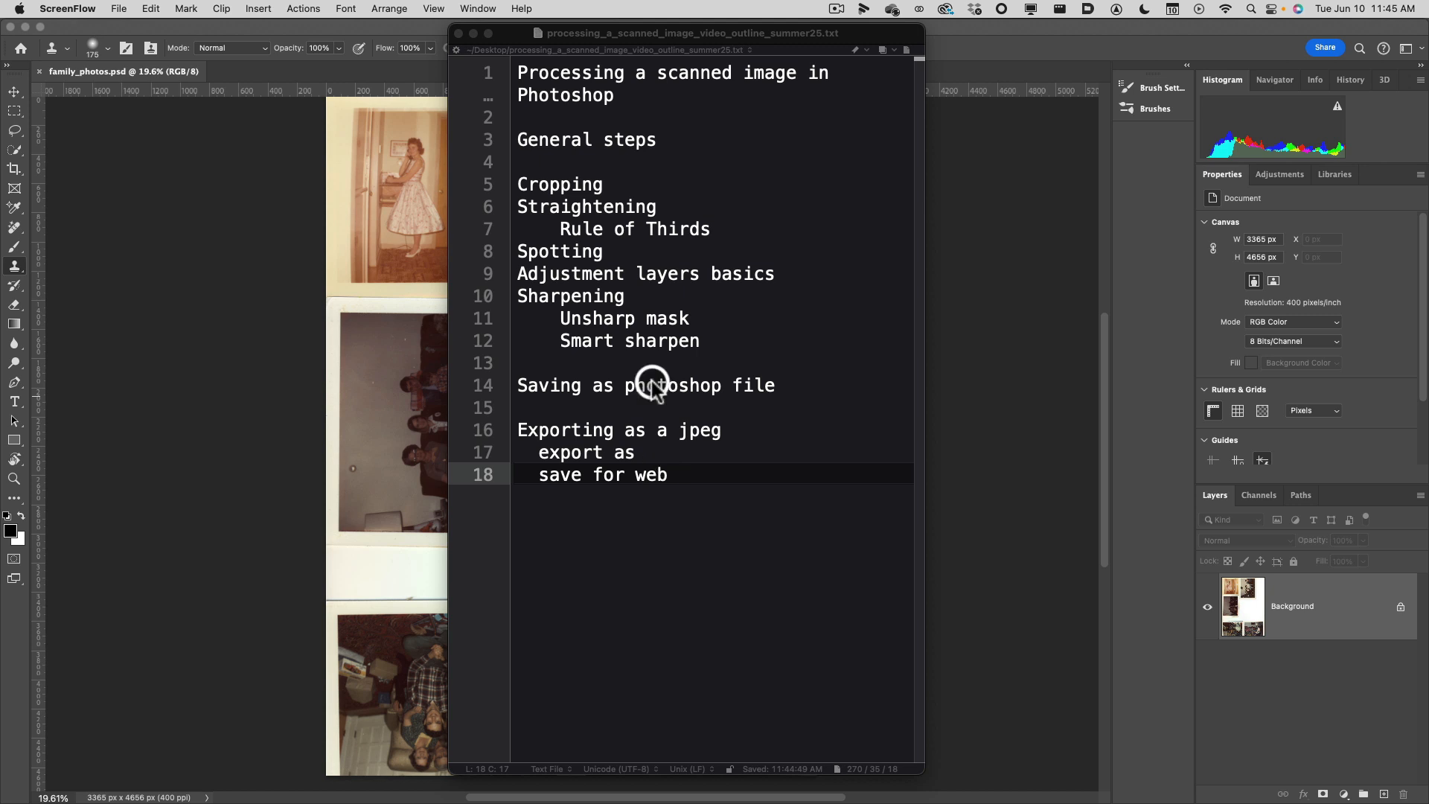
Switch to Photoshop and examine the scanned family photos, focusing on the one of the family seated on the couch.
{"action": "left_click", "coordinate": [409, 28]}
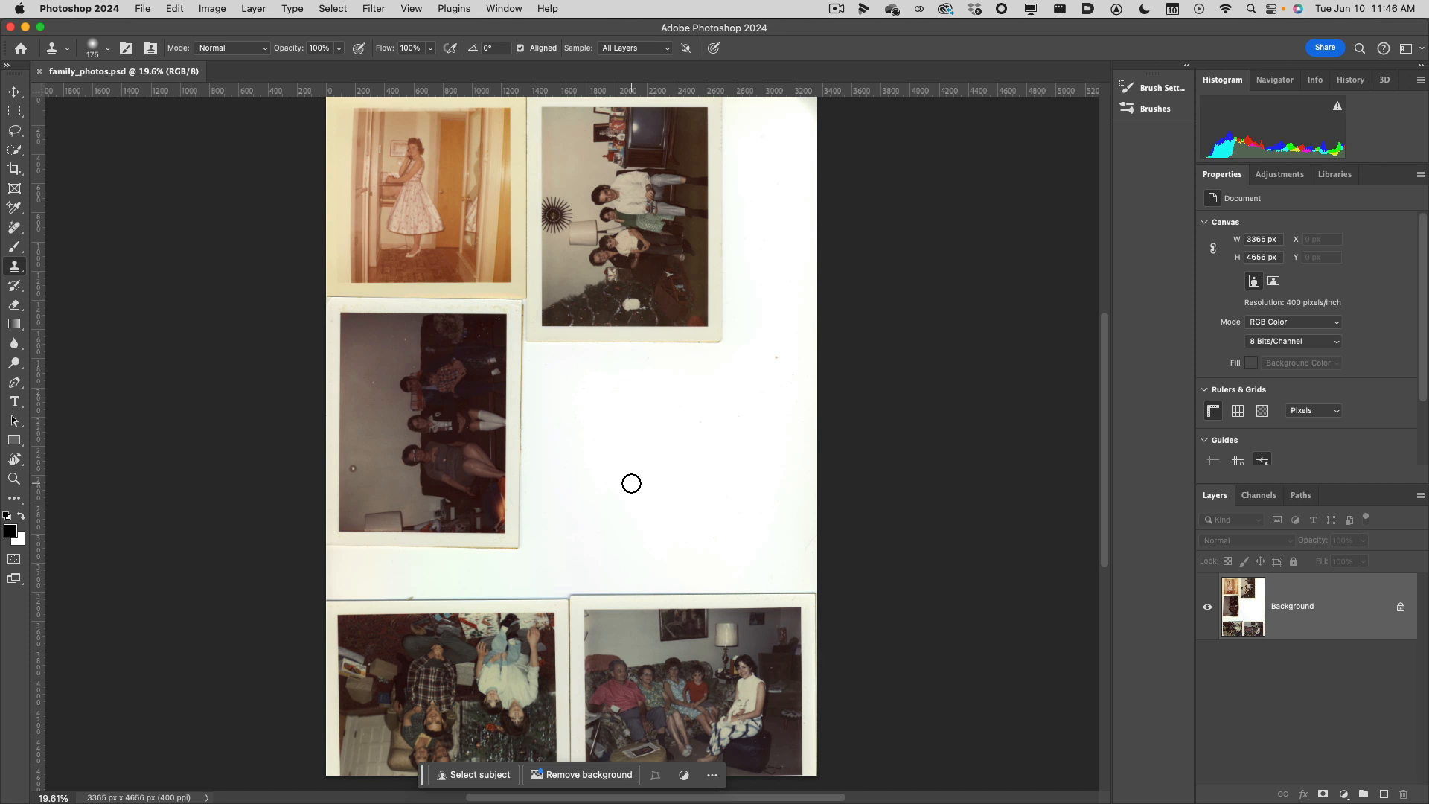
{"action": "left_click", "coordinate": [631, 483]}
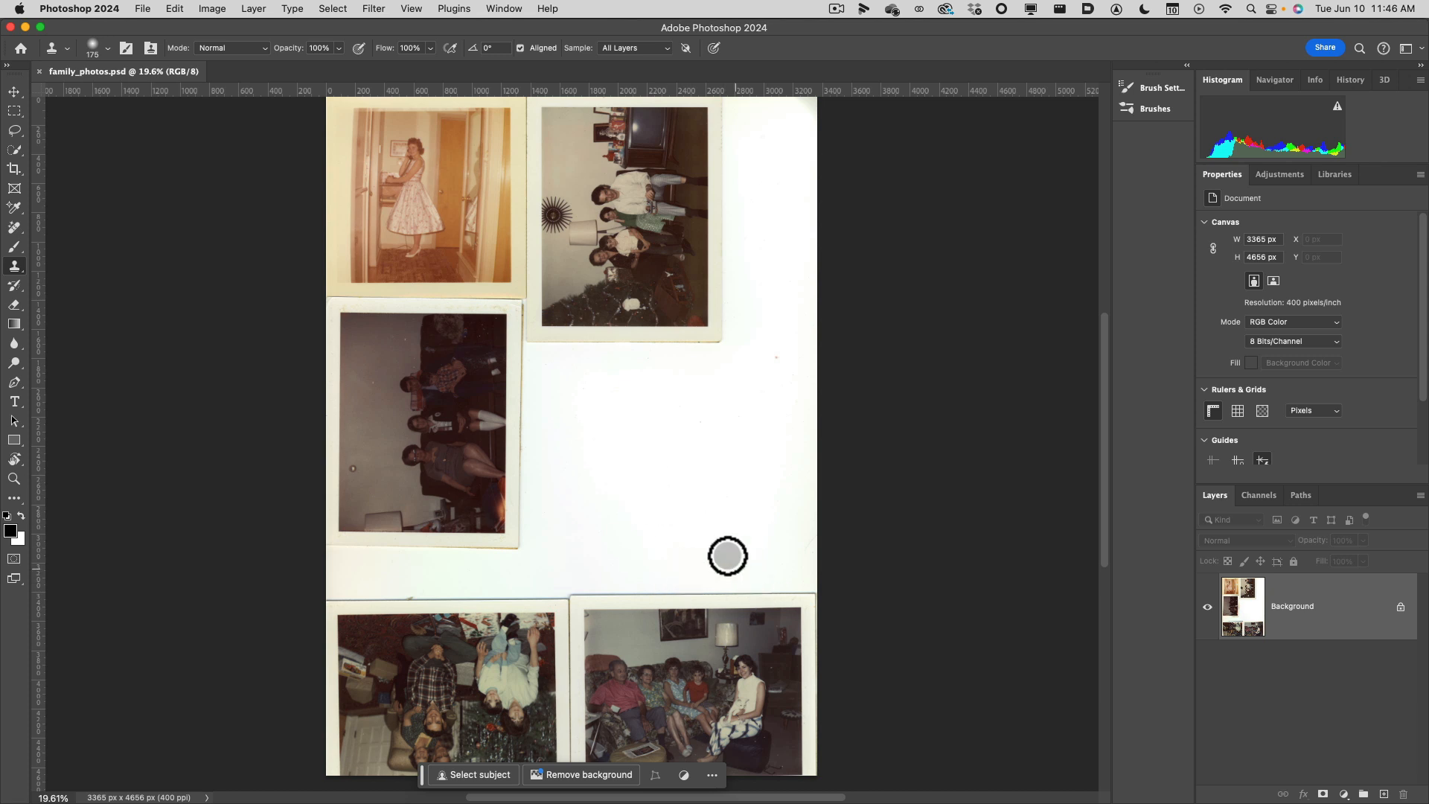
{"action": "left_click", "coordinate": [727, 593]}
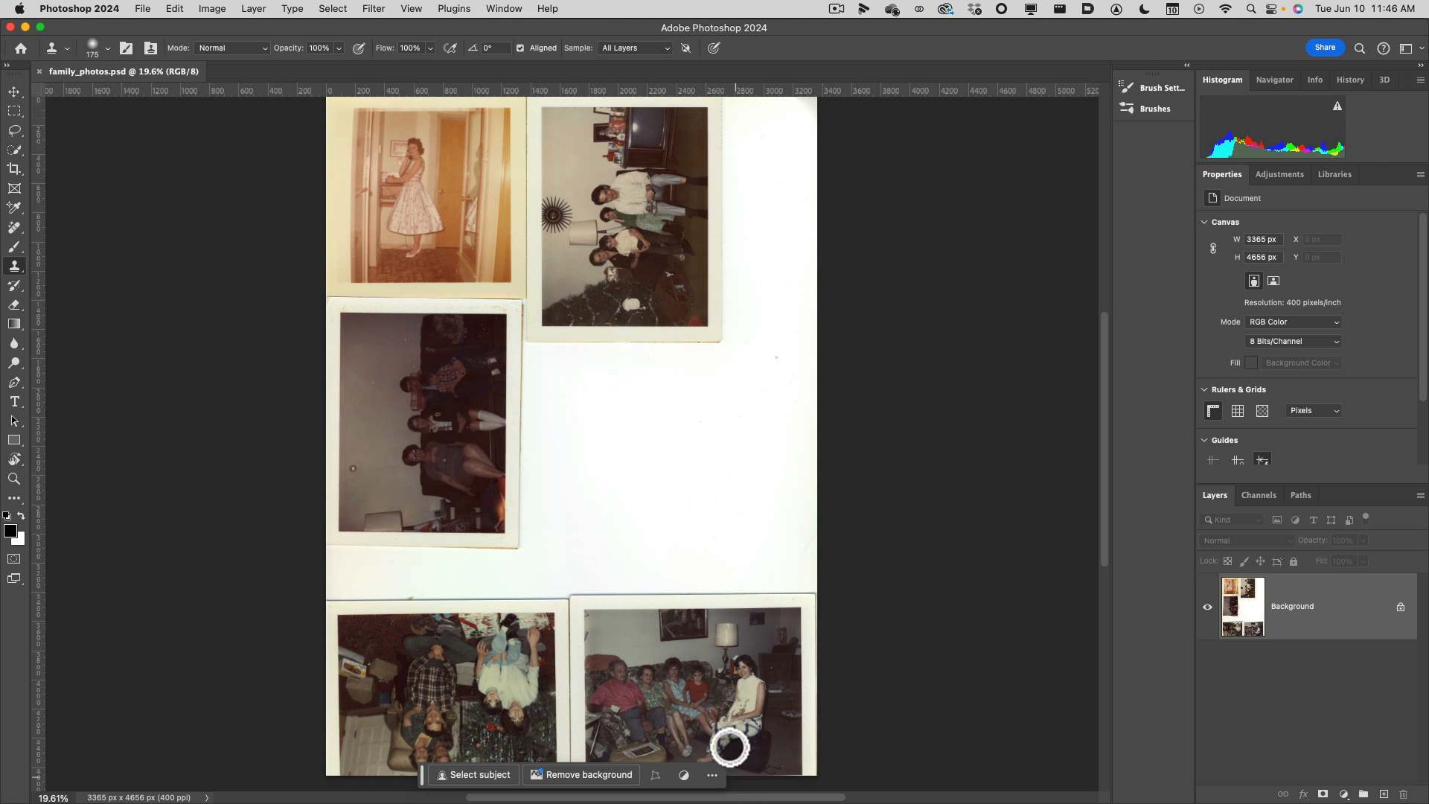
{"action": "scroll", "coordinate": [719, 700], "scroll_direction": "up", "scroll_amount": 2}
{"action": "scroll", "coordinate": [719, 700], "scroll_direction": "up", "scroll_amount": 1}
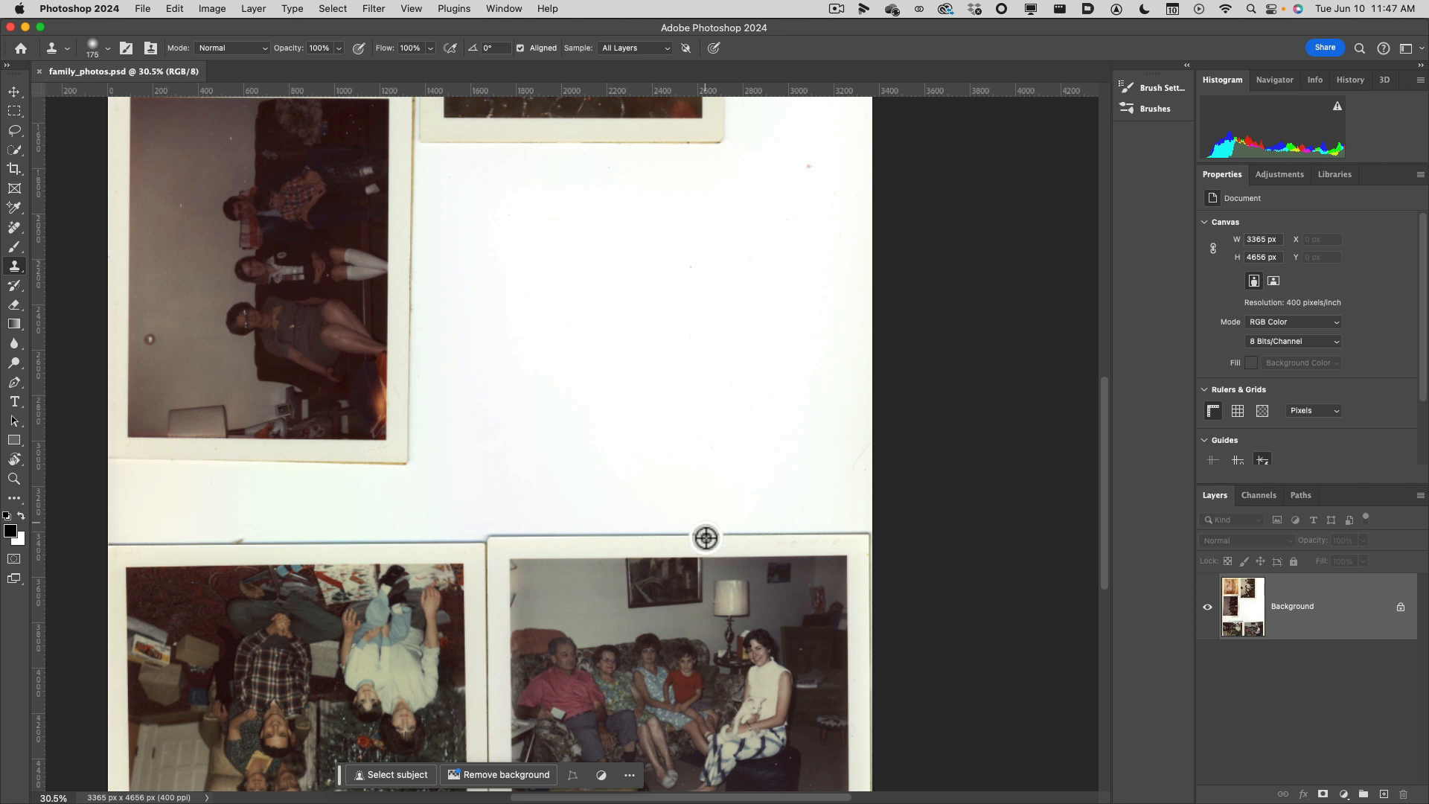
{"action": "scroll", "coordinate": [695, 660], "scroll_direction": "down", "scroll_amount": 2}
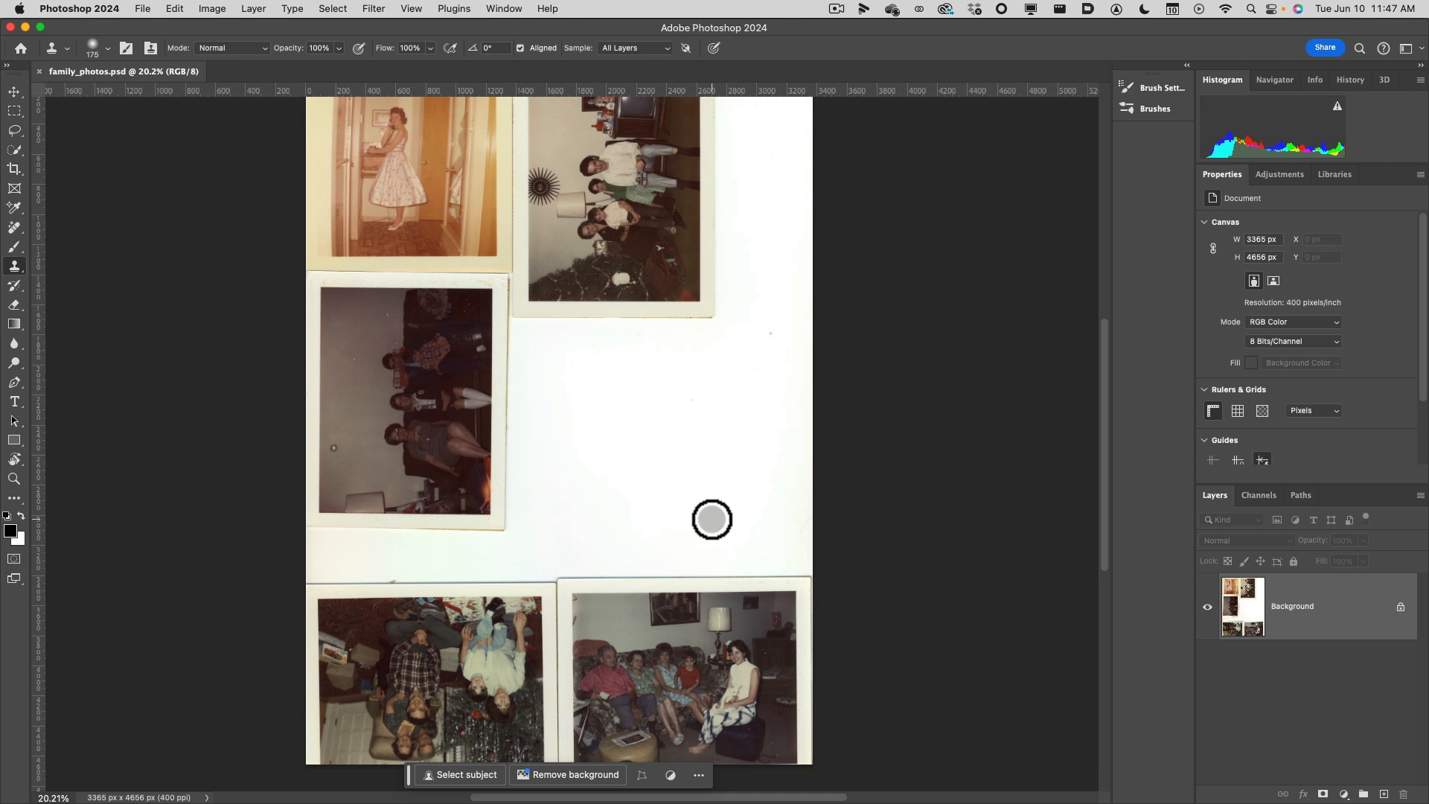
{"action": "scroll", "coordinate": [715, 604], "scroll_direction": "up", "scroll_amount": 3}
{"action": "scroll", "coordinate": [717, 607], "scroll_direction": "up", "scroll_amount": 2}
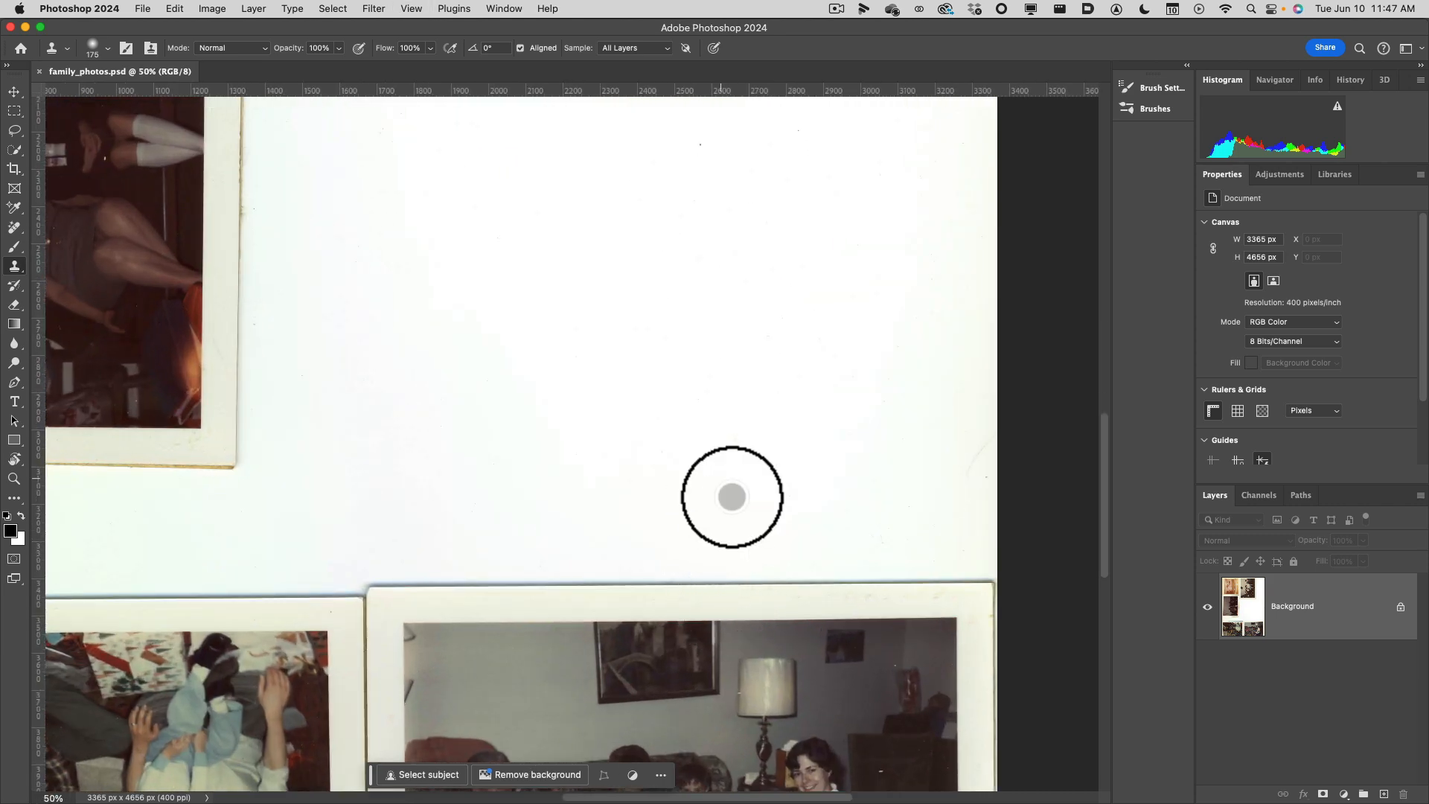
{"action": "scroll", "coordinate": [731, 494], "scroll_direction": "down", "scroll_amount": 10}
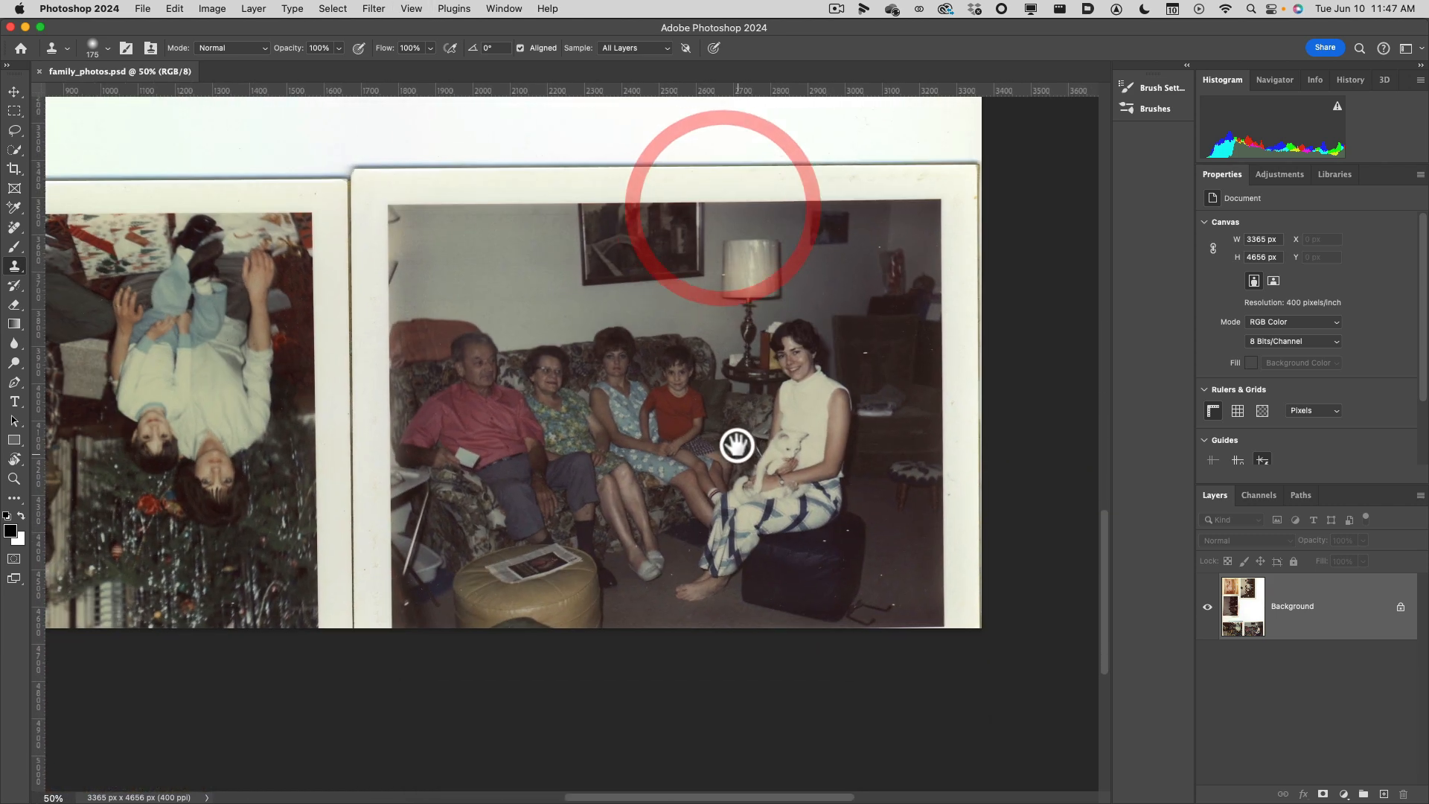
{"action": "left_click_drag", "start_coordinate": [737, 479], "coordinate": [730, 486]}
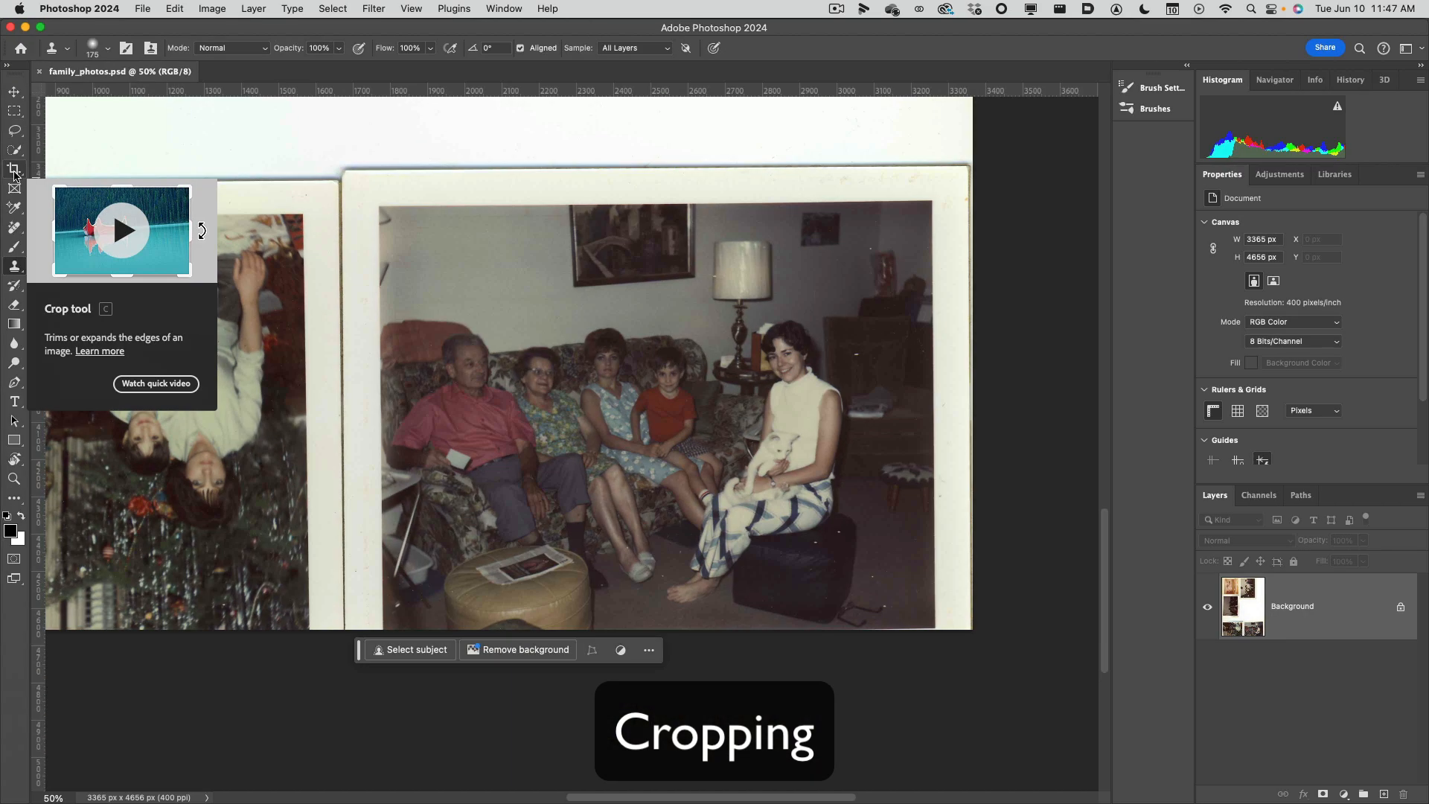
Frame the couch photo with the Crop tool, leaving its white paper border outside the frame.
{"action": "left_click", "coordinate": [14, 174]}
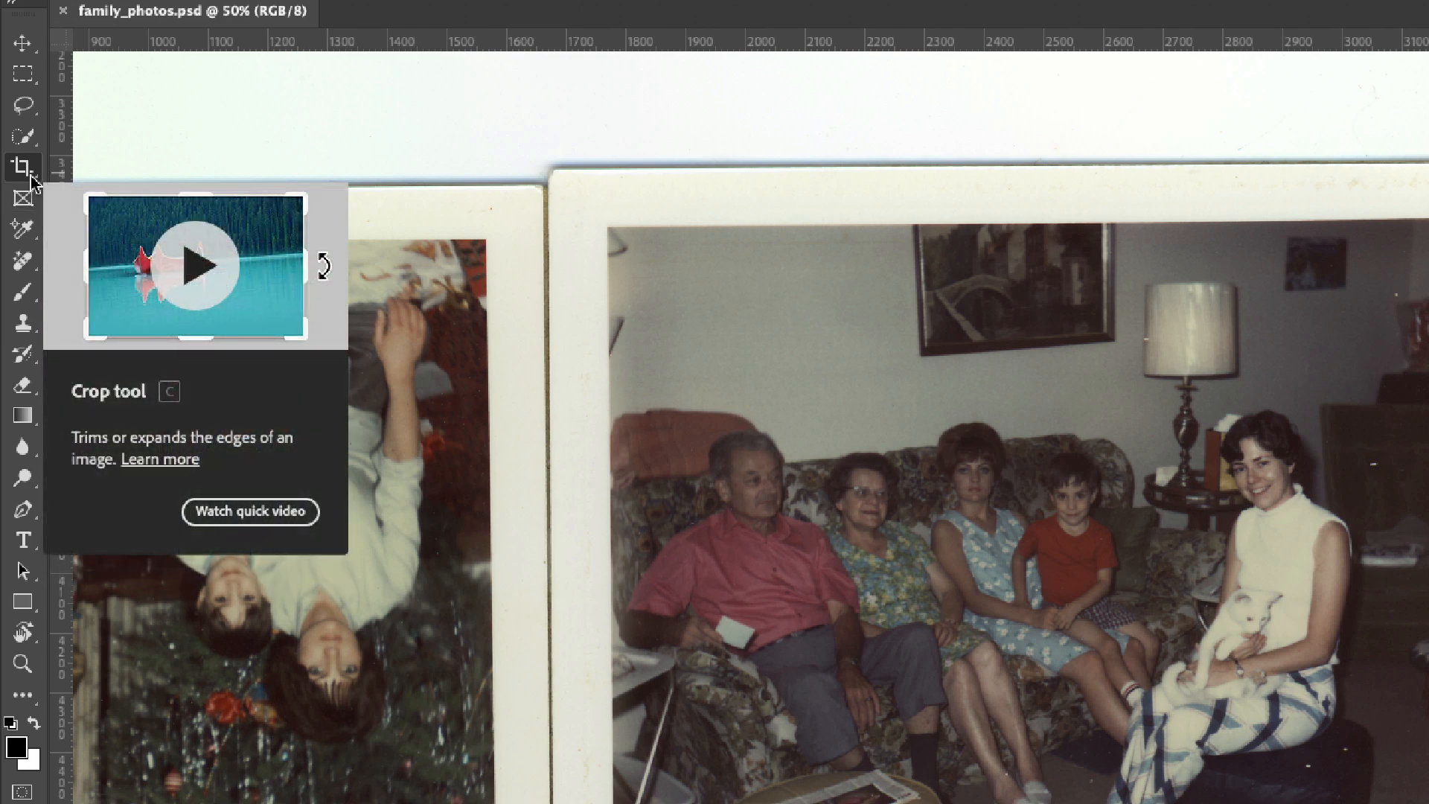
{"action": "right_click", "coordinate": [32, 176]}
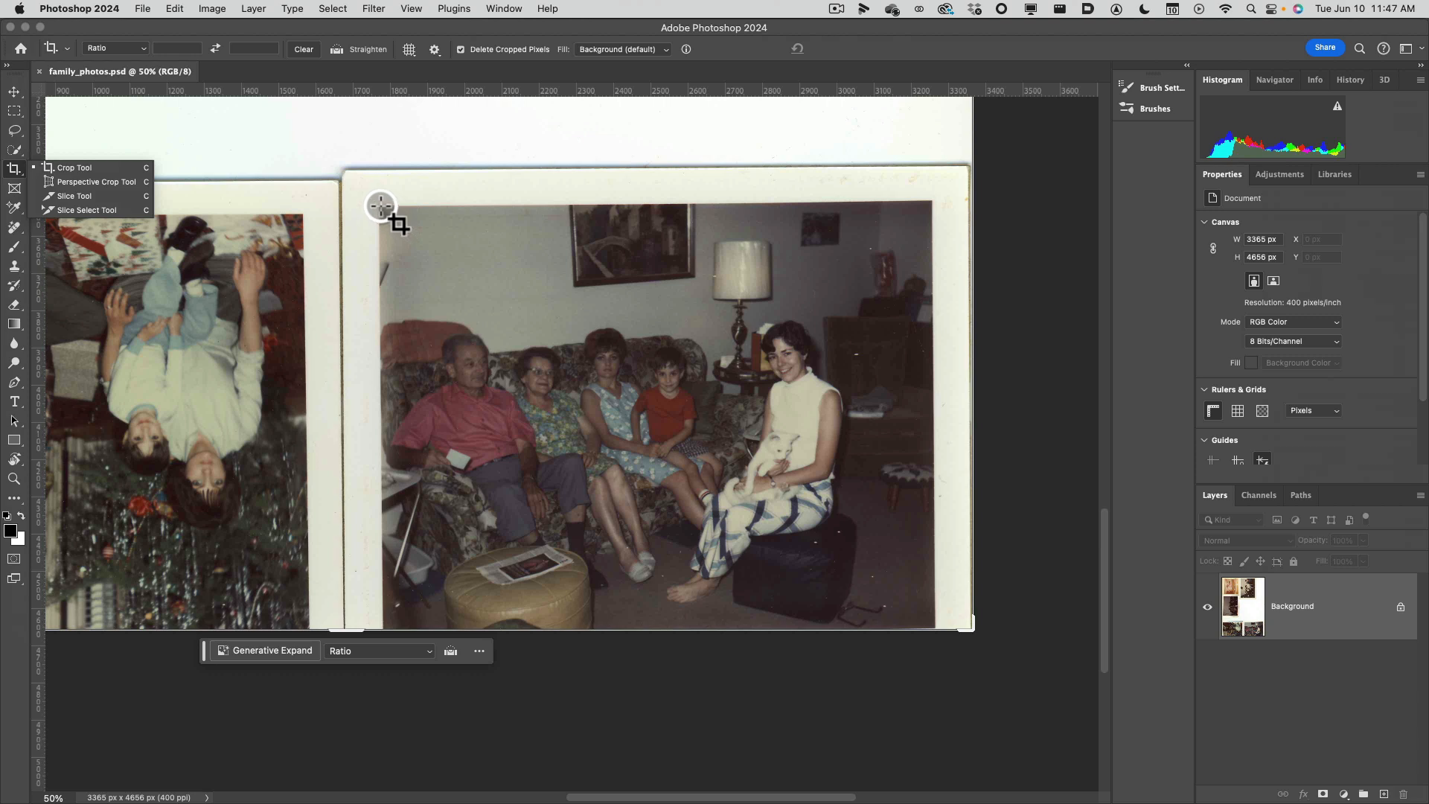
{"action": "left_click_drag", "start_coordinate": [381, 207], "coordinate": [928, 626]}
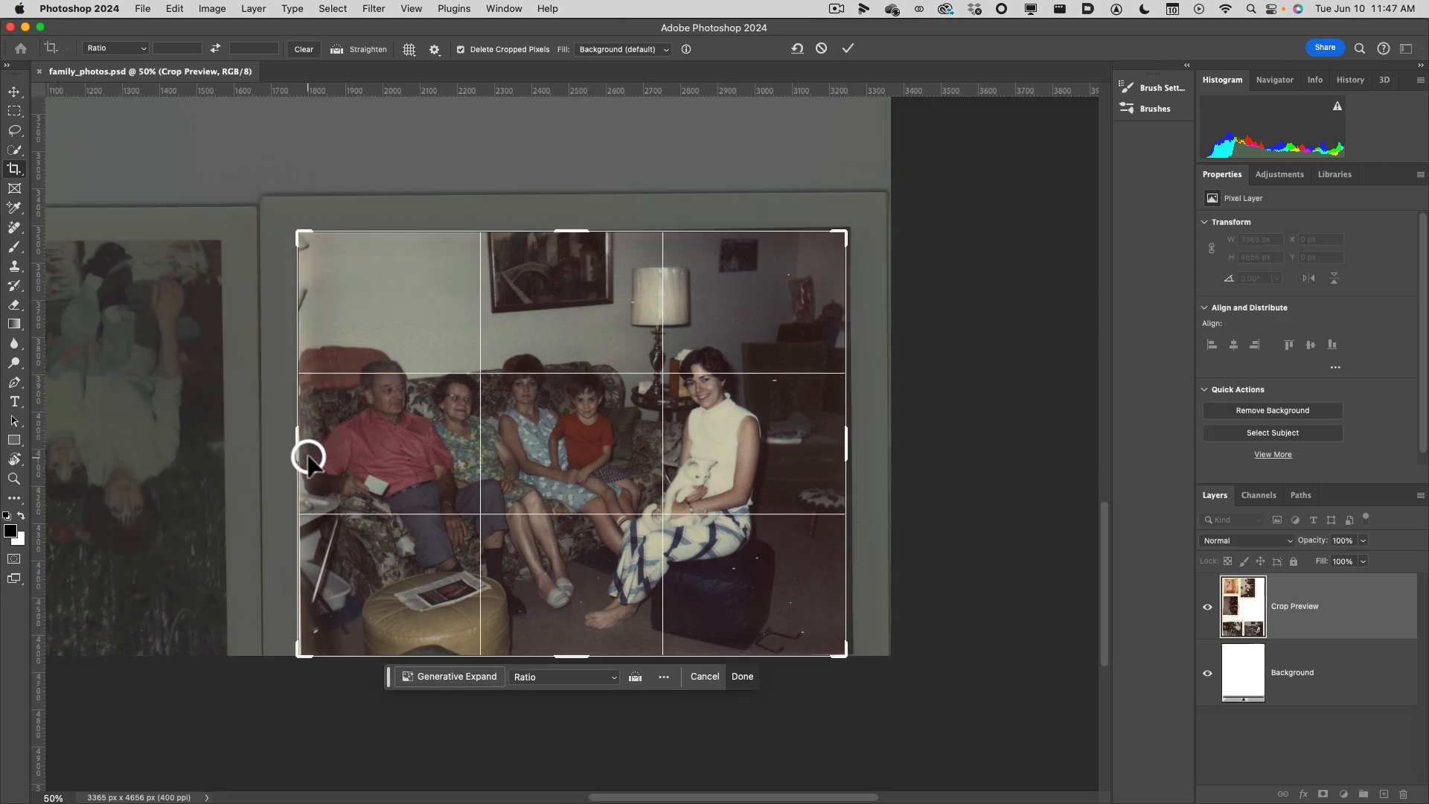
Fine-tune the crop frame's edges to exclude the remaining photo border and apply the crop.
{"action": "left_click_drag", "start_coordinate": [300, 445], "coordinate": [301, 447]}
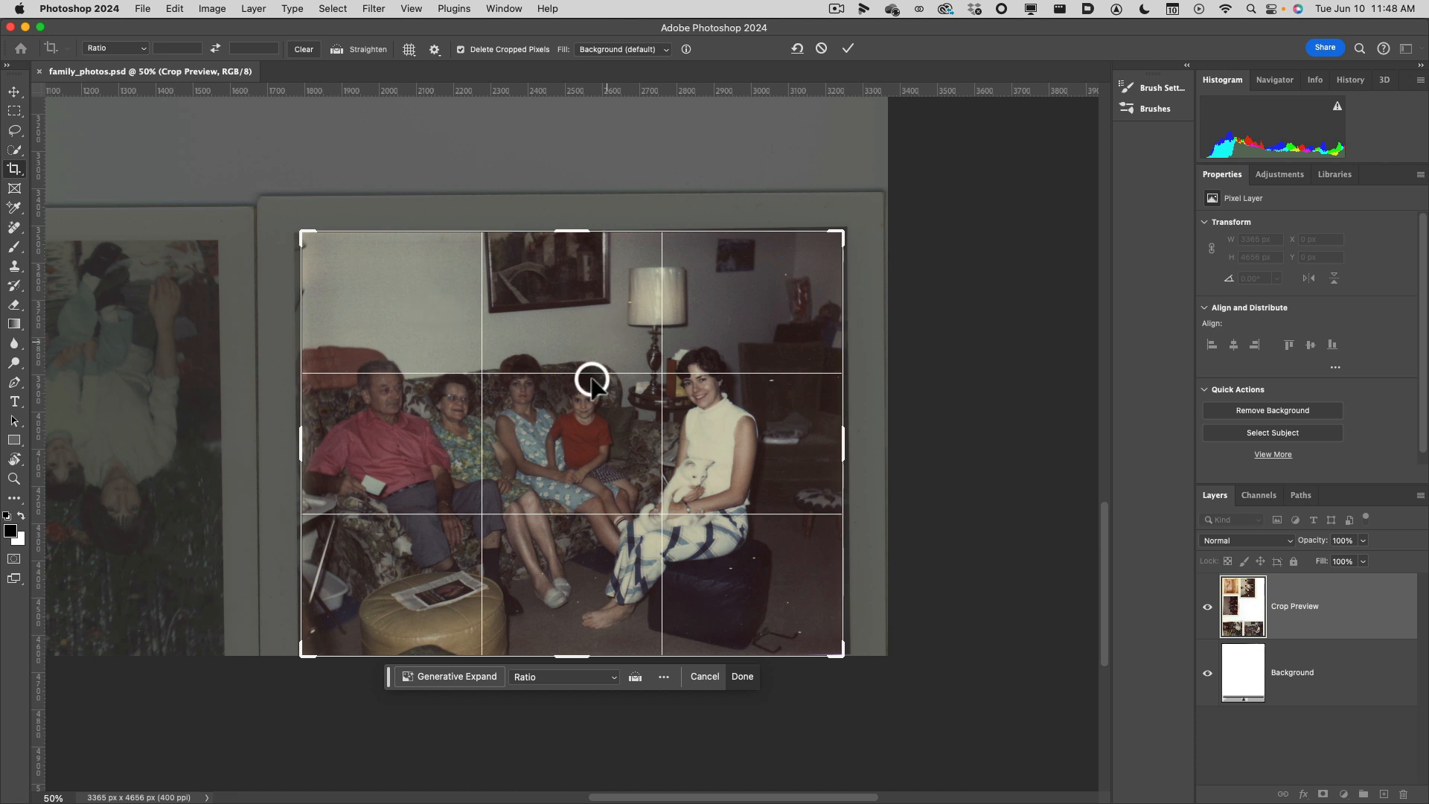
{"action": "left_click_drag", "start_coordinate": [574, 656], "coordinate": [574, 652]}
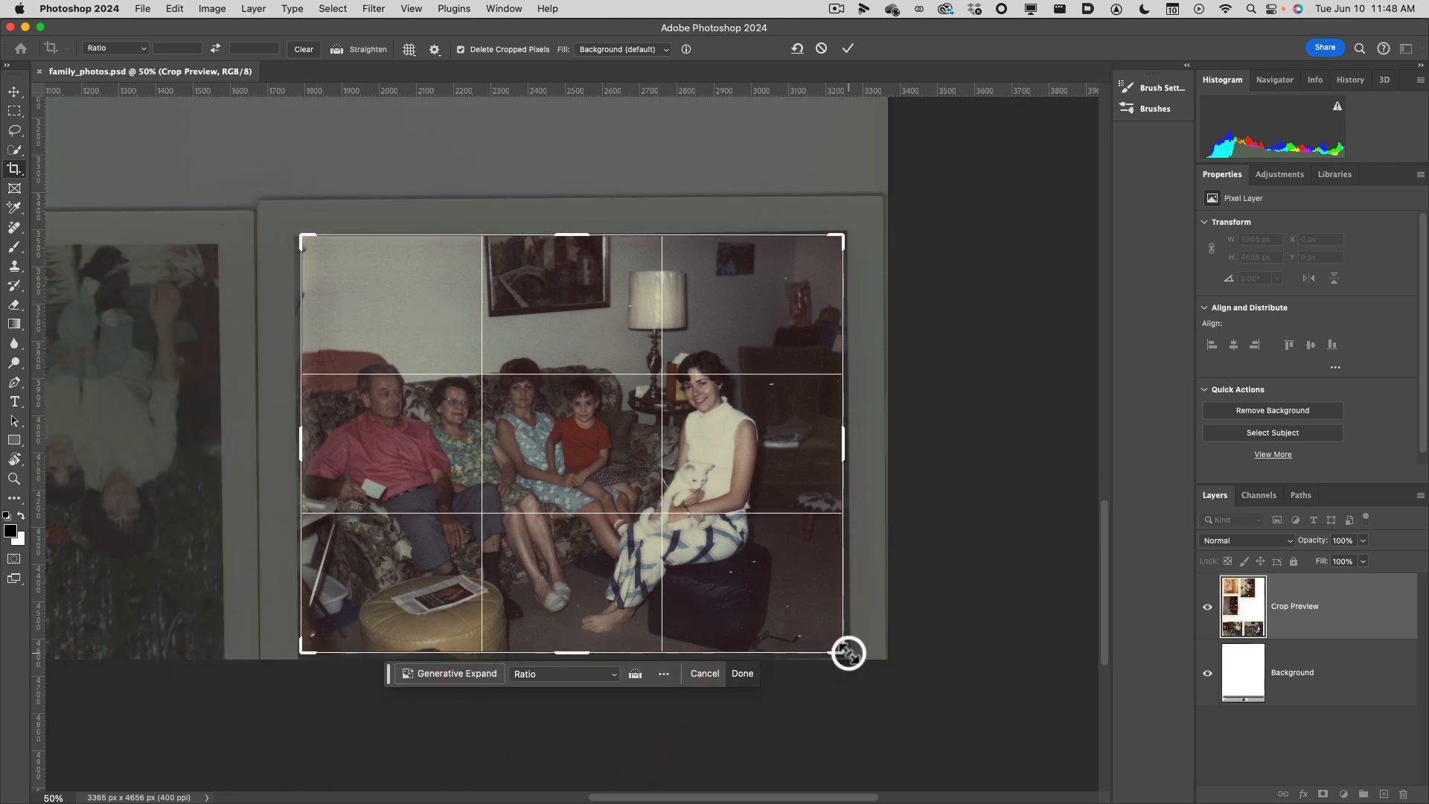
{"action": "mouse_move", "coordinate": [843, 652]}
{"action": "left_mouse_down"}
{"action": "mouse_move", "coordinate": [823, 638]}
{"action": "mouse_move", "coordinate": [844, 652]}
{"action": "left_mouse_up"}
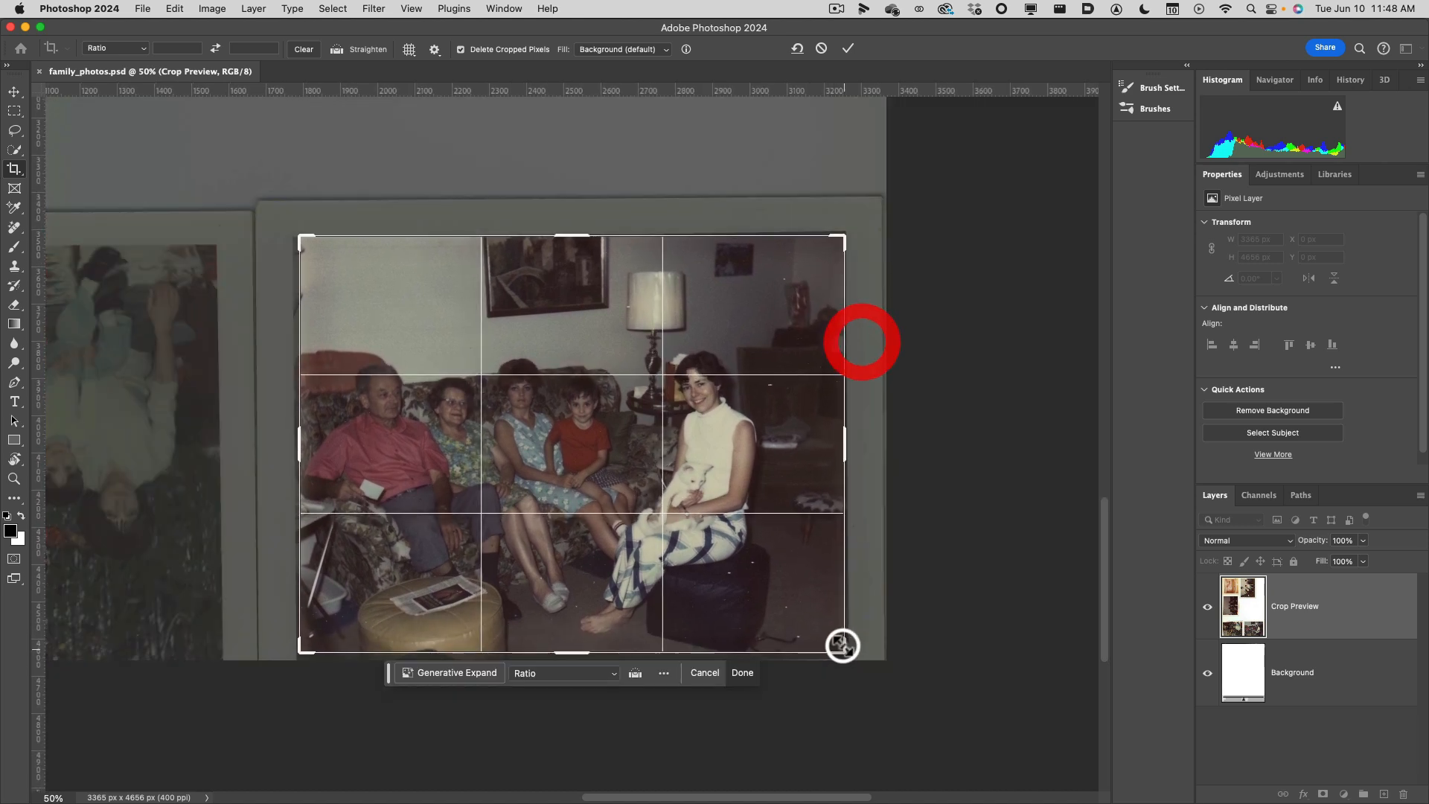
{"action": "left_click_drag", "start_coordinate": [861, 226], "coordinate": [882, 313]}
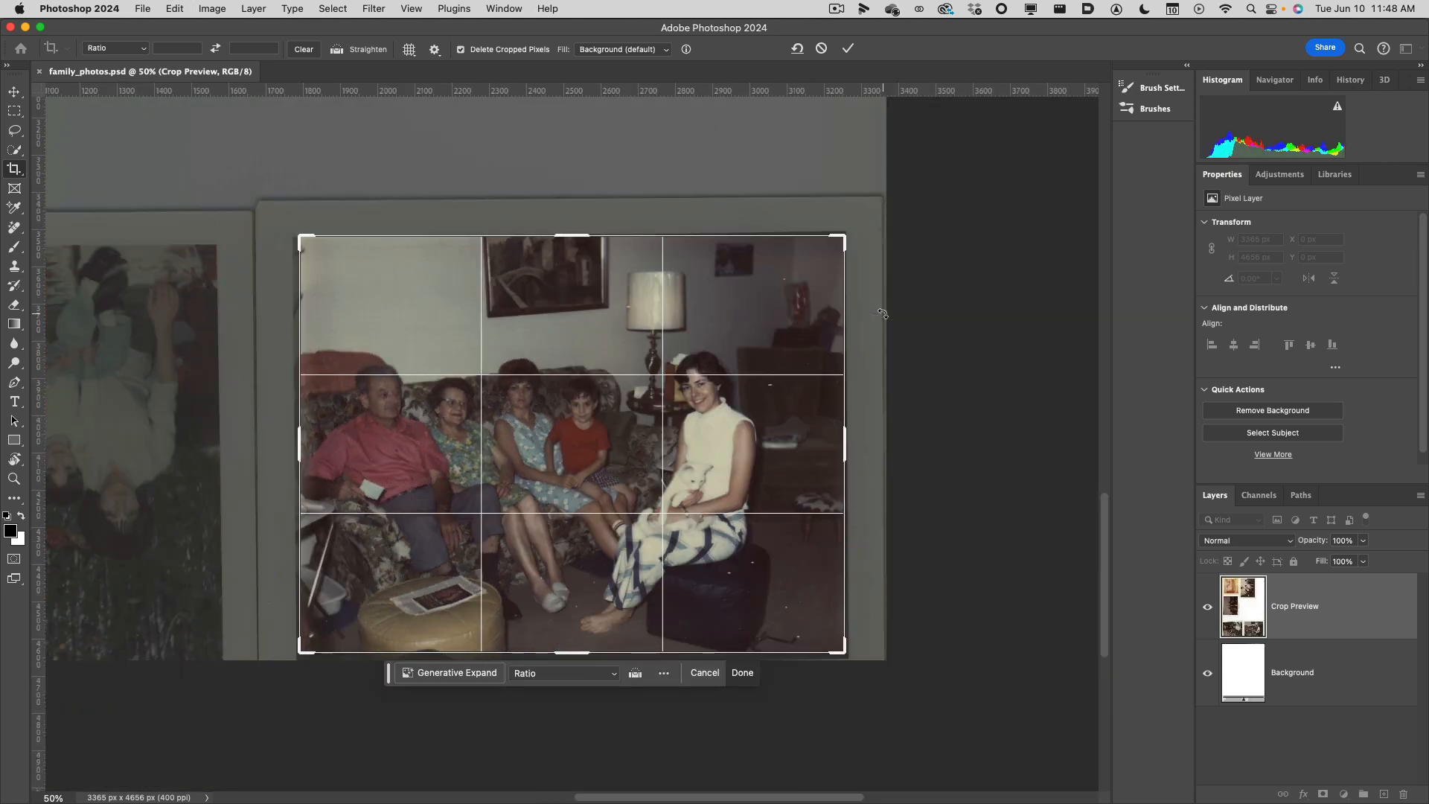
{"action": "left_click_drag", "start_coordinate": [565, 231], "coordinate": [564, 239]}
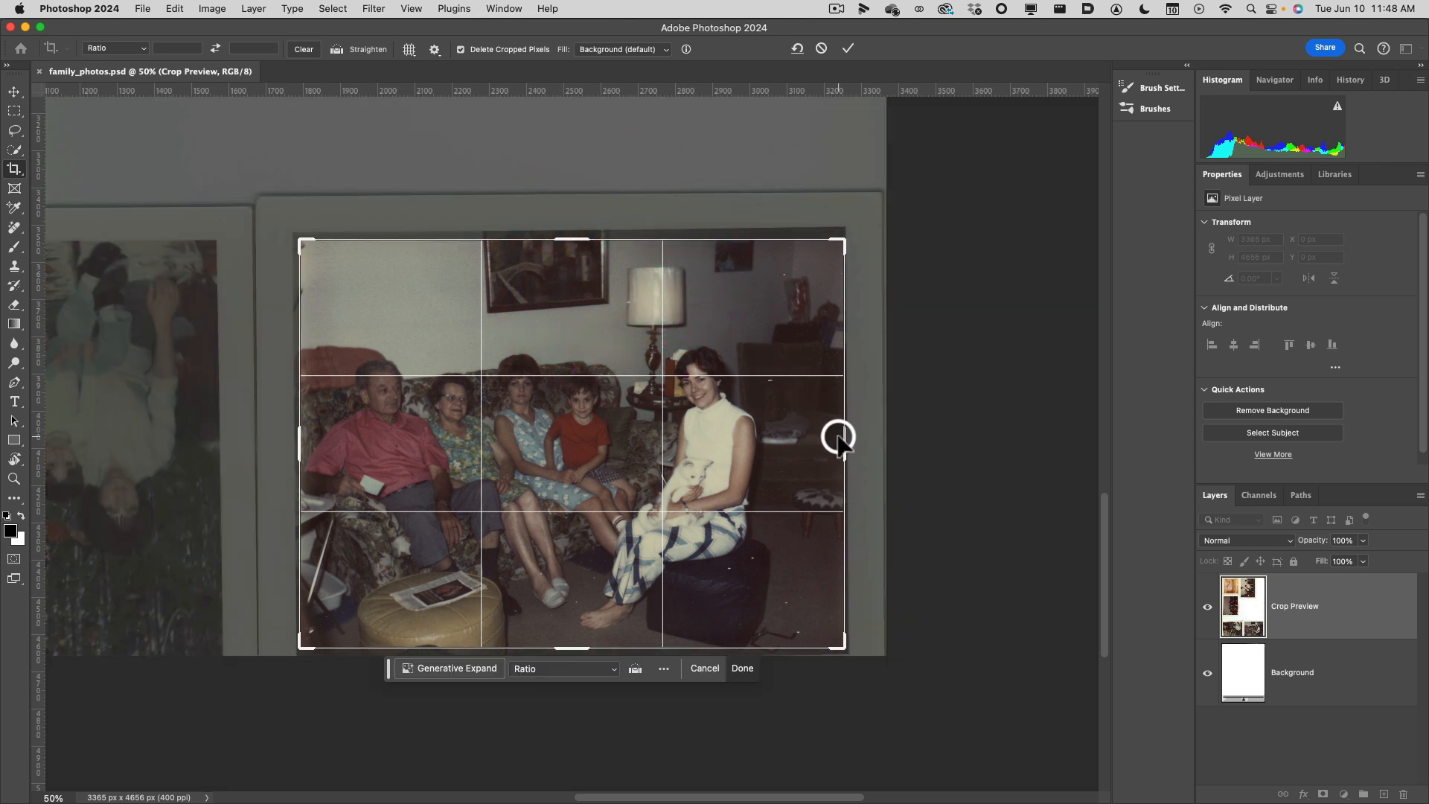
{"action": "double_click", "coordinate": [781, 342]}
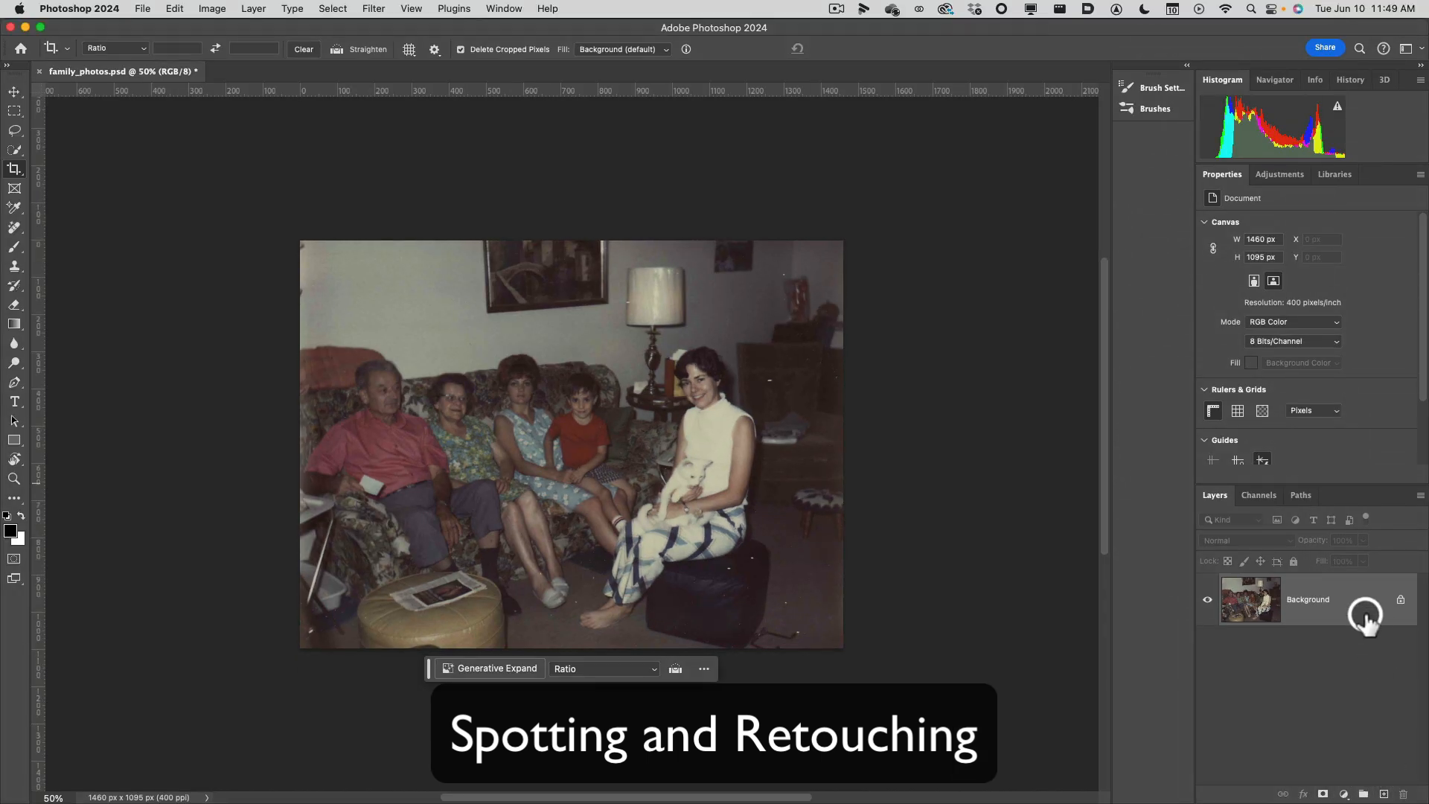
Duplicate the Background layer to keep the original intact beneath a working copy.
{"action": "mouse_move", "coordinate": [1363, 611]}
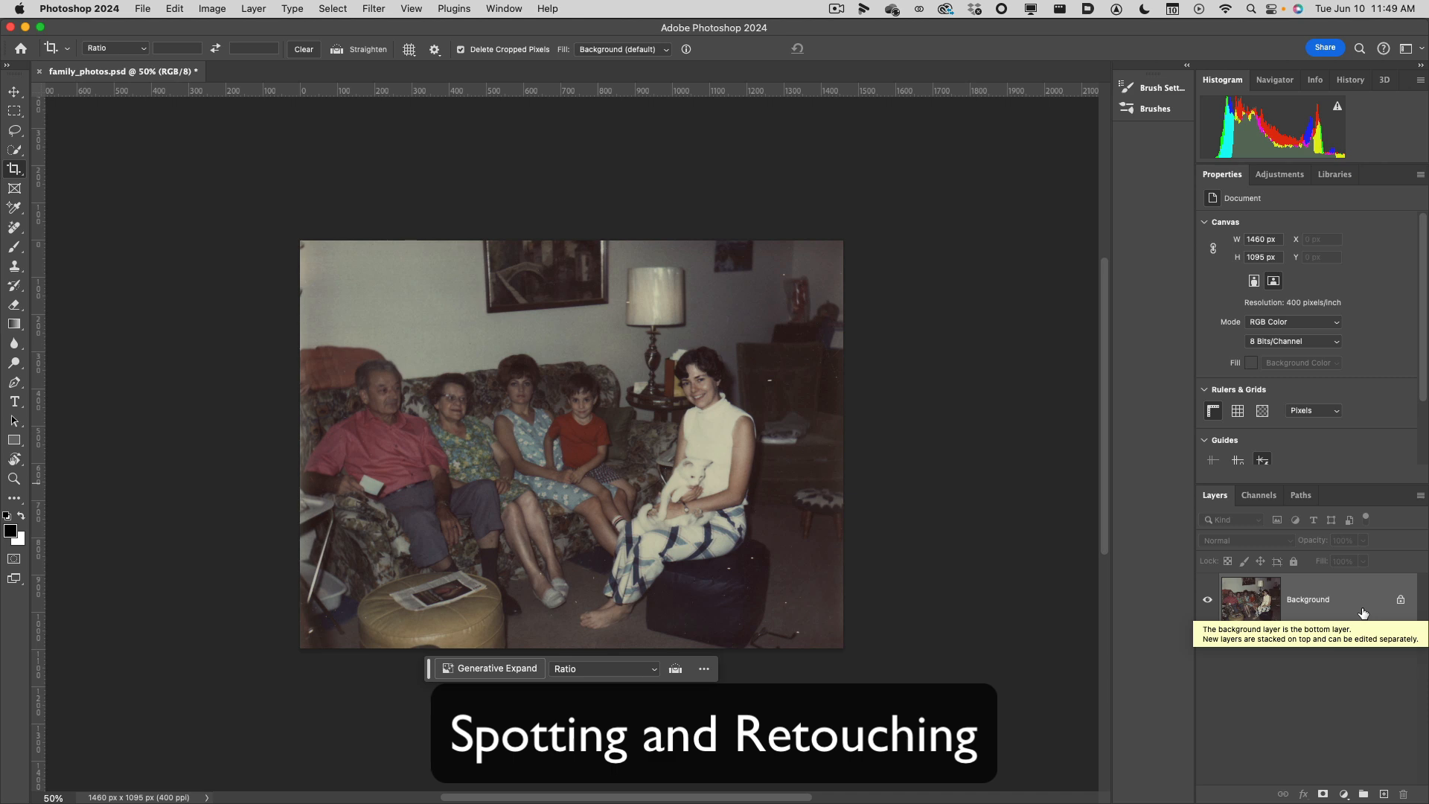
{"action": "left_click_drag", "start_coordinate": [1363, 612], "coordinate": [1385, 794]}
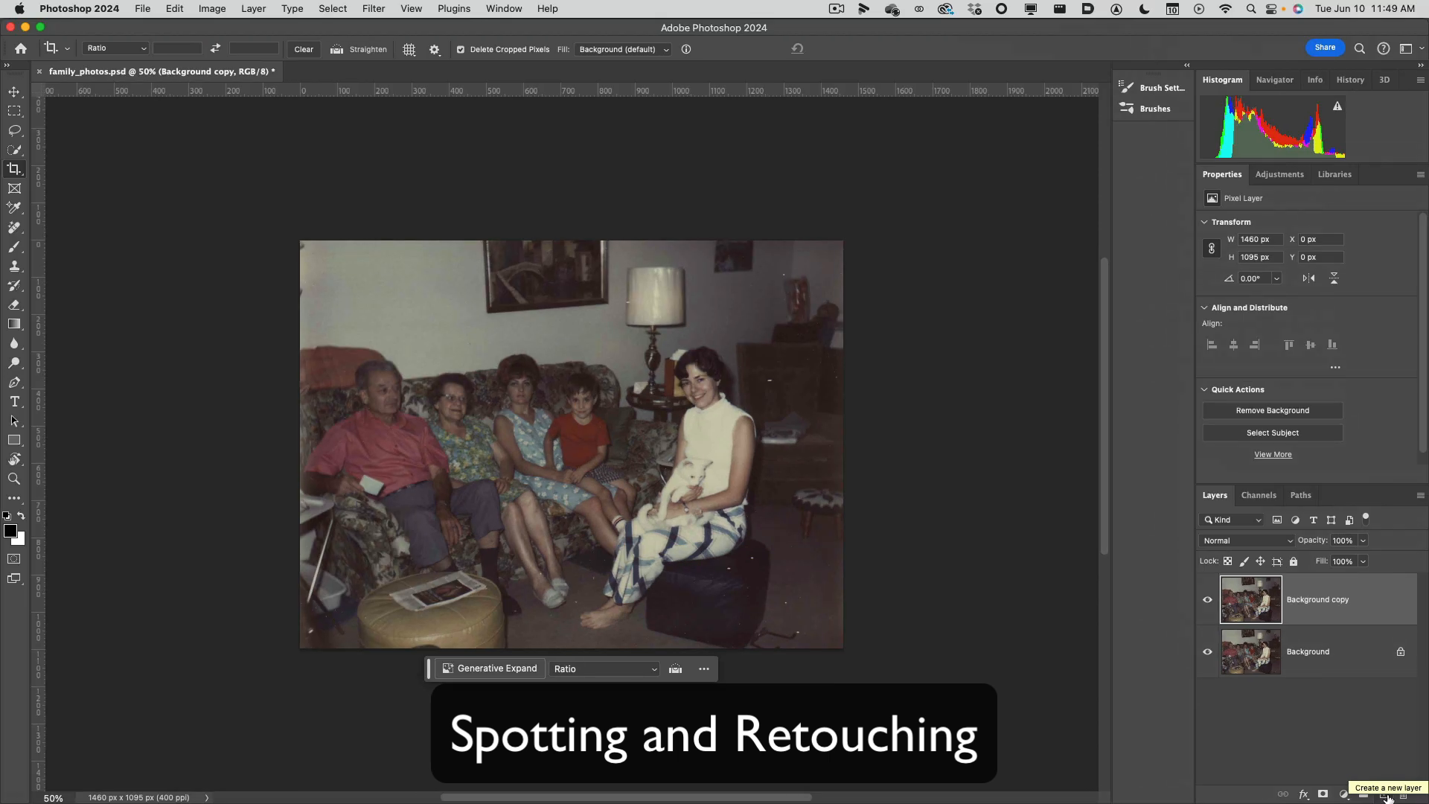
{"action": "left_click", "coordinate": [1294, 681]}
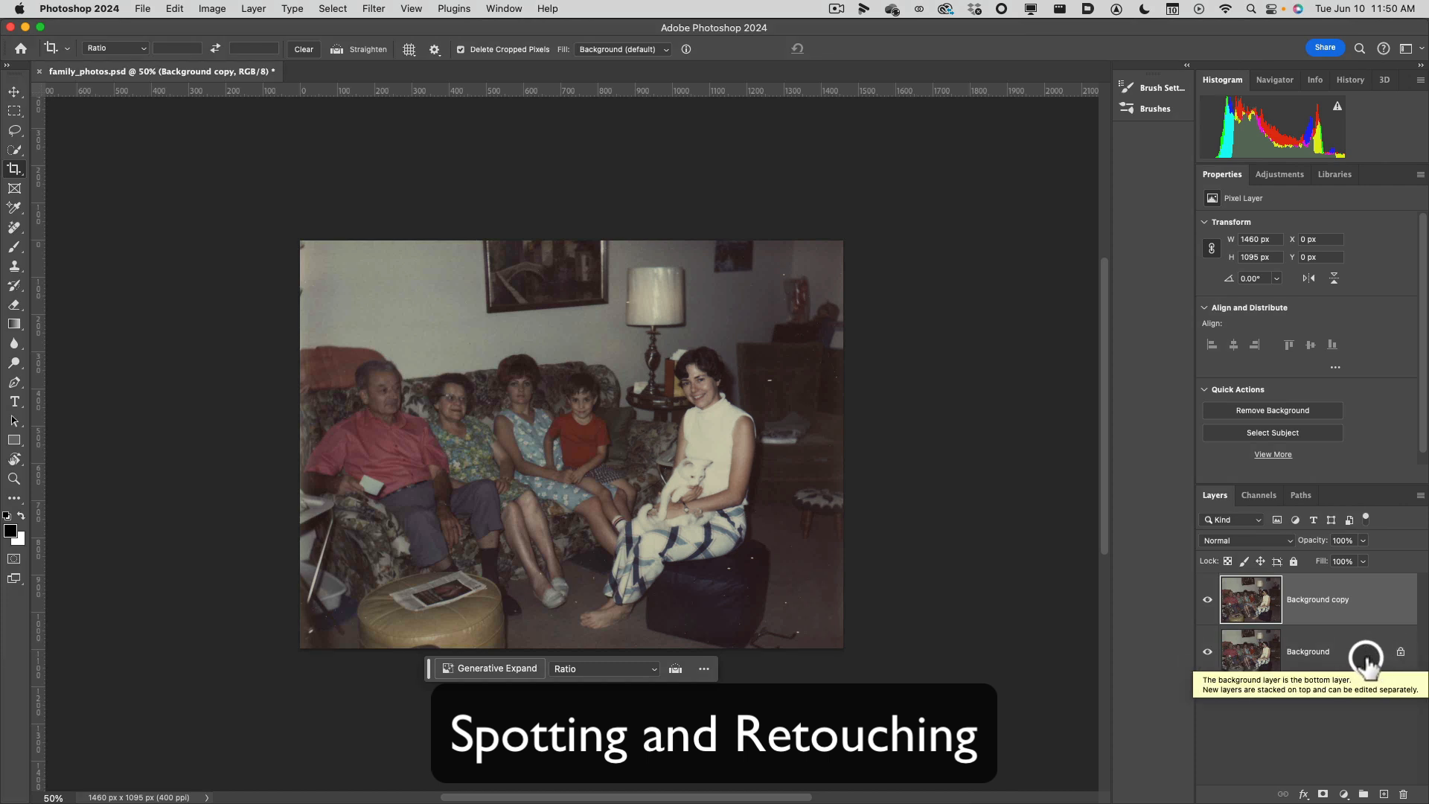
{"action": "double_click", "coordinate": [1366, 658]}
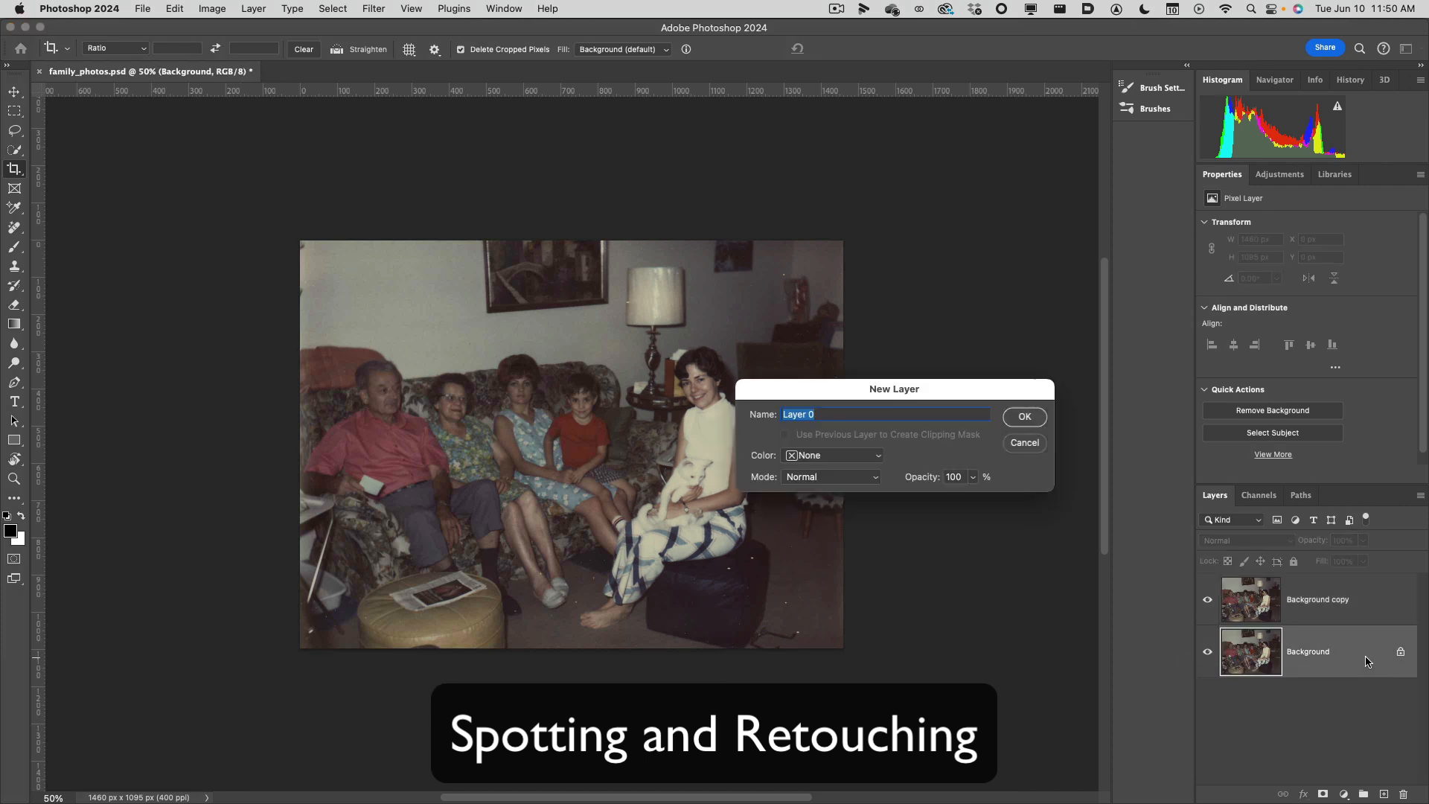
{"action": "left_click", "coordinate": [1027, 444]}
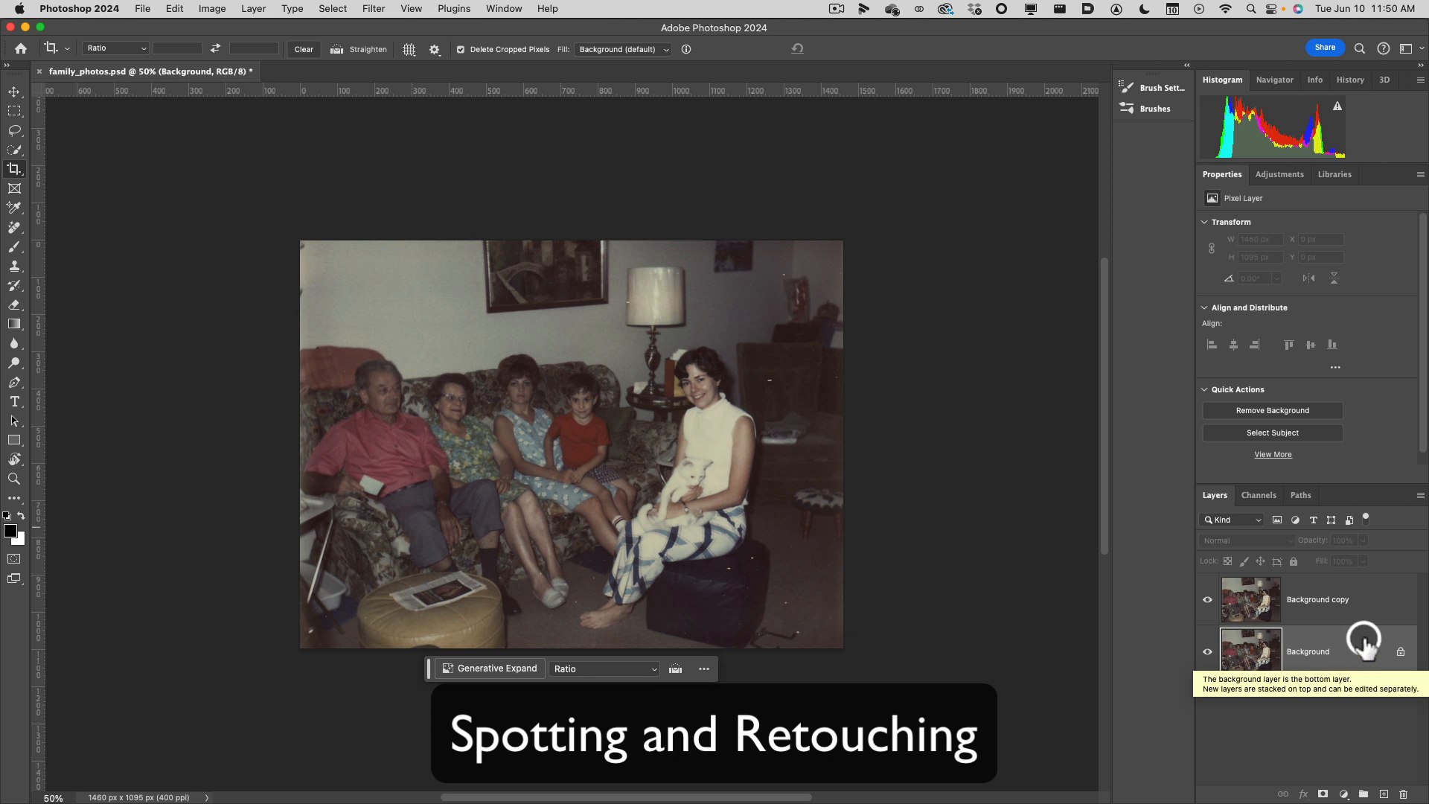
{"action": "left_click", "coordinate": [1378, 604]}
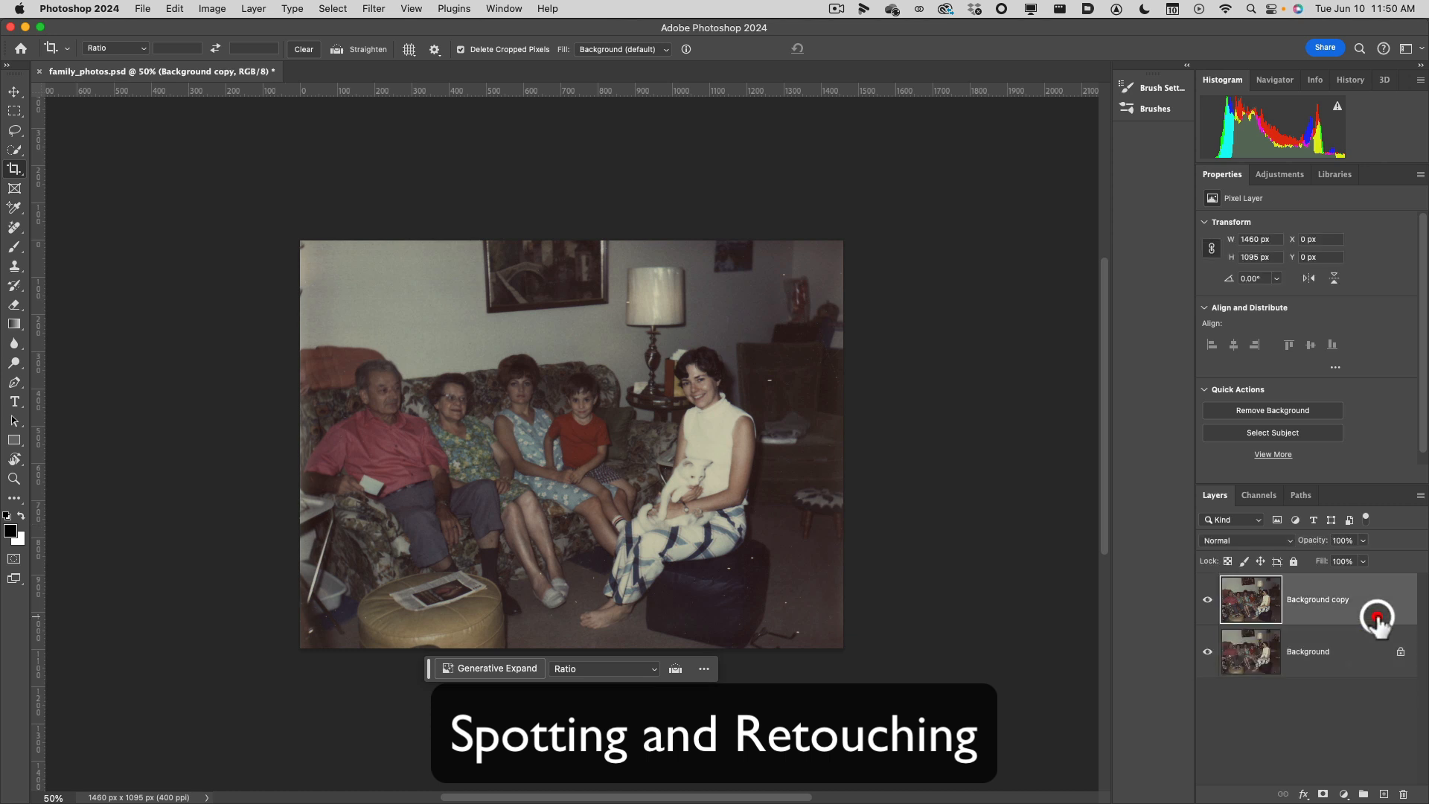
{"action": "double_click", "coordinate": [1336, 600]}
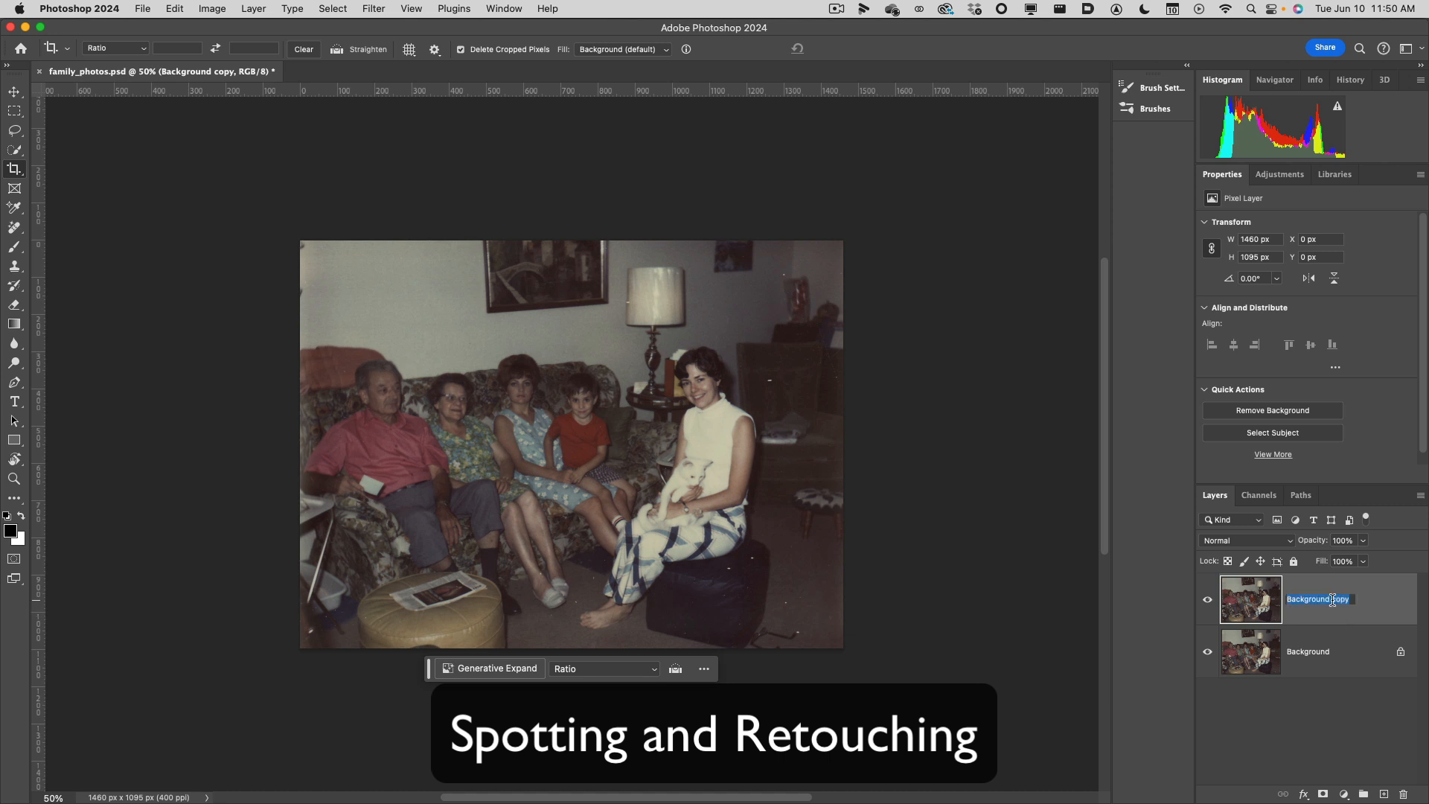
{"action": "left_click", "coordinate": [1377, 653]}
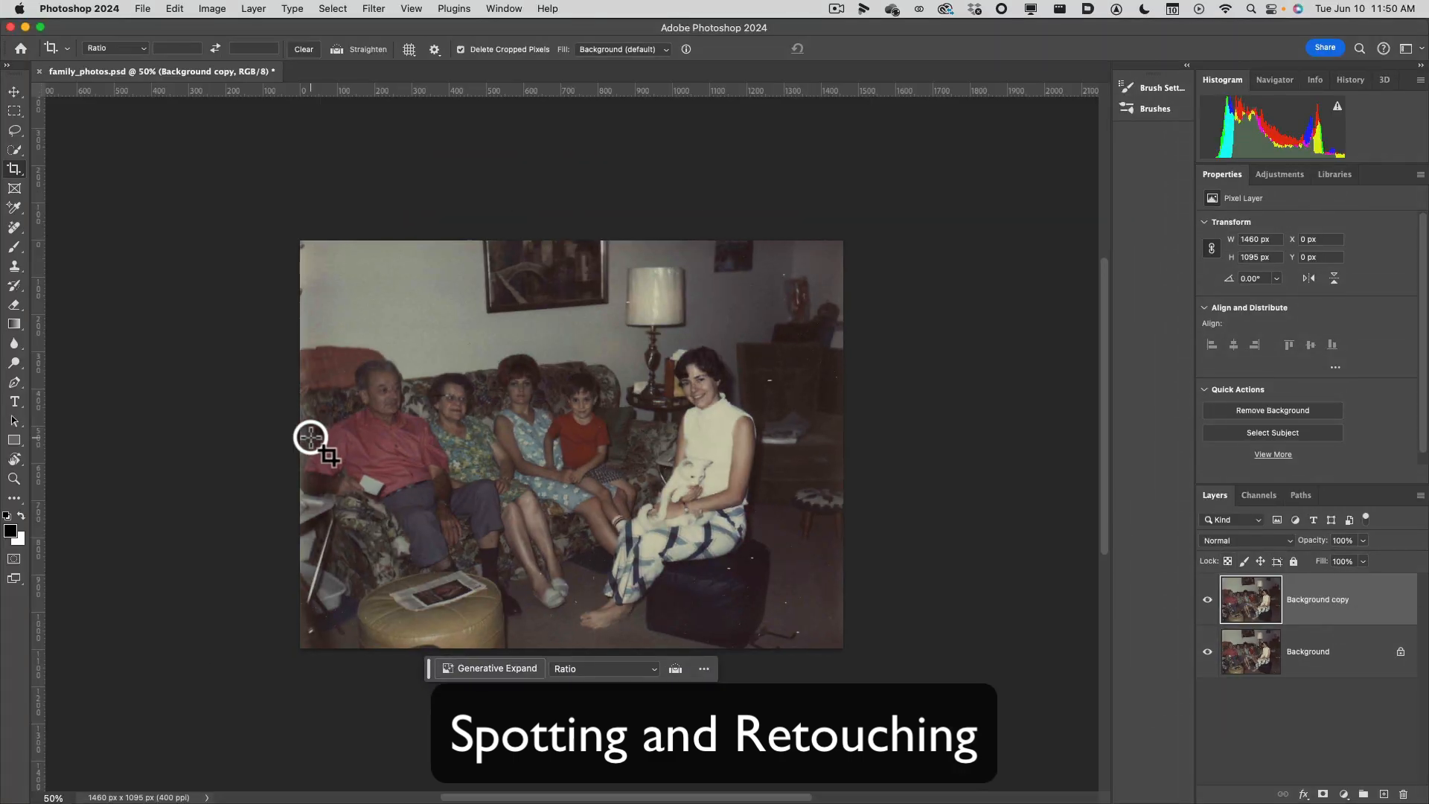
Activate the Spot Healing Brush Tool for retouching the Background copy layer.
{"action": "left_click", "coordinate": [16, 229]}
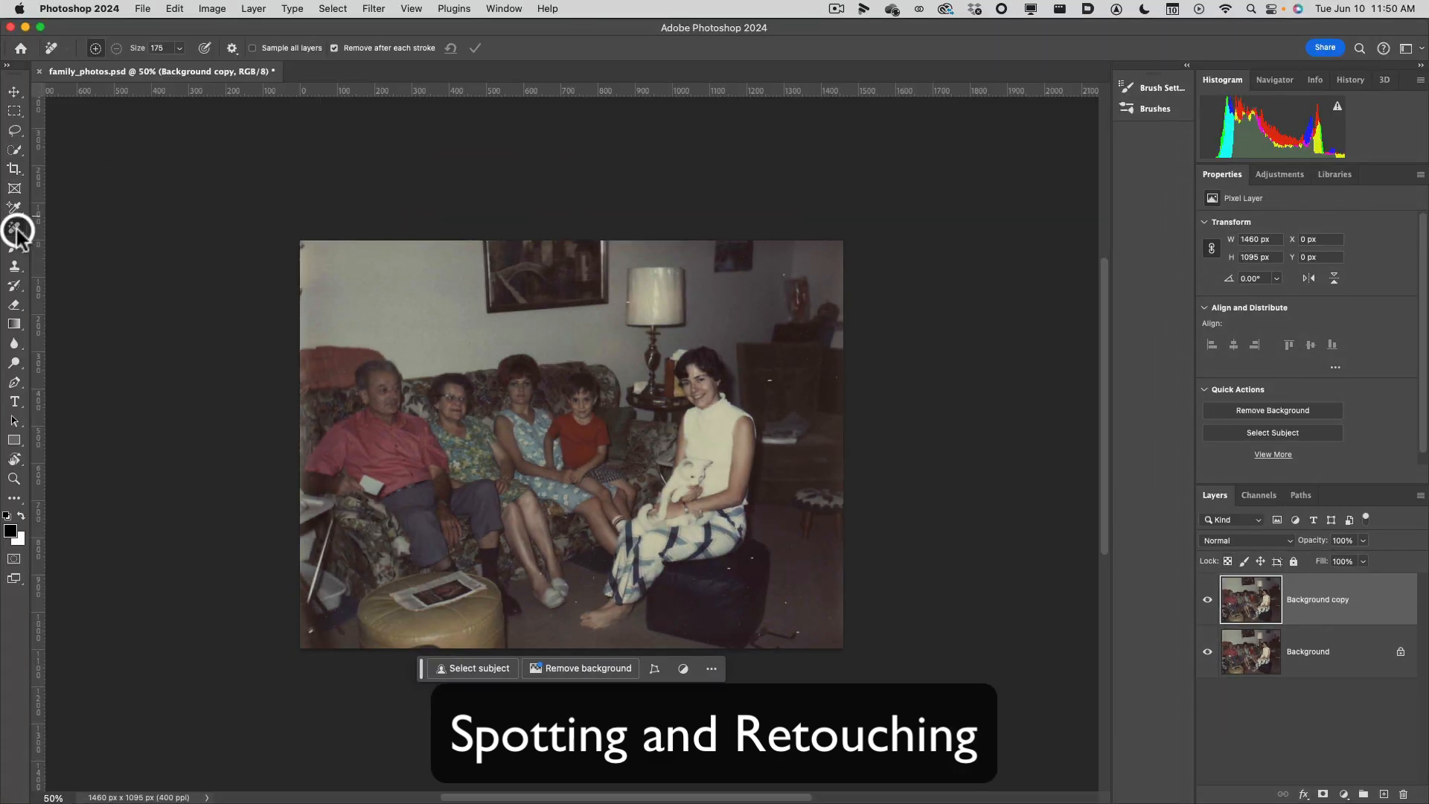
{"action": "left_click", "coordinate": [58, 228]}
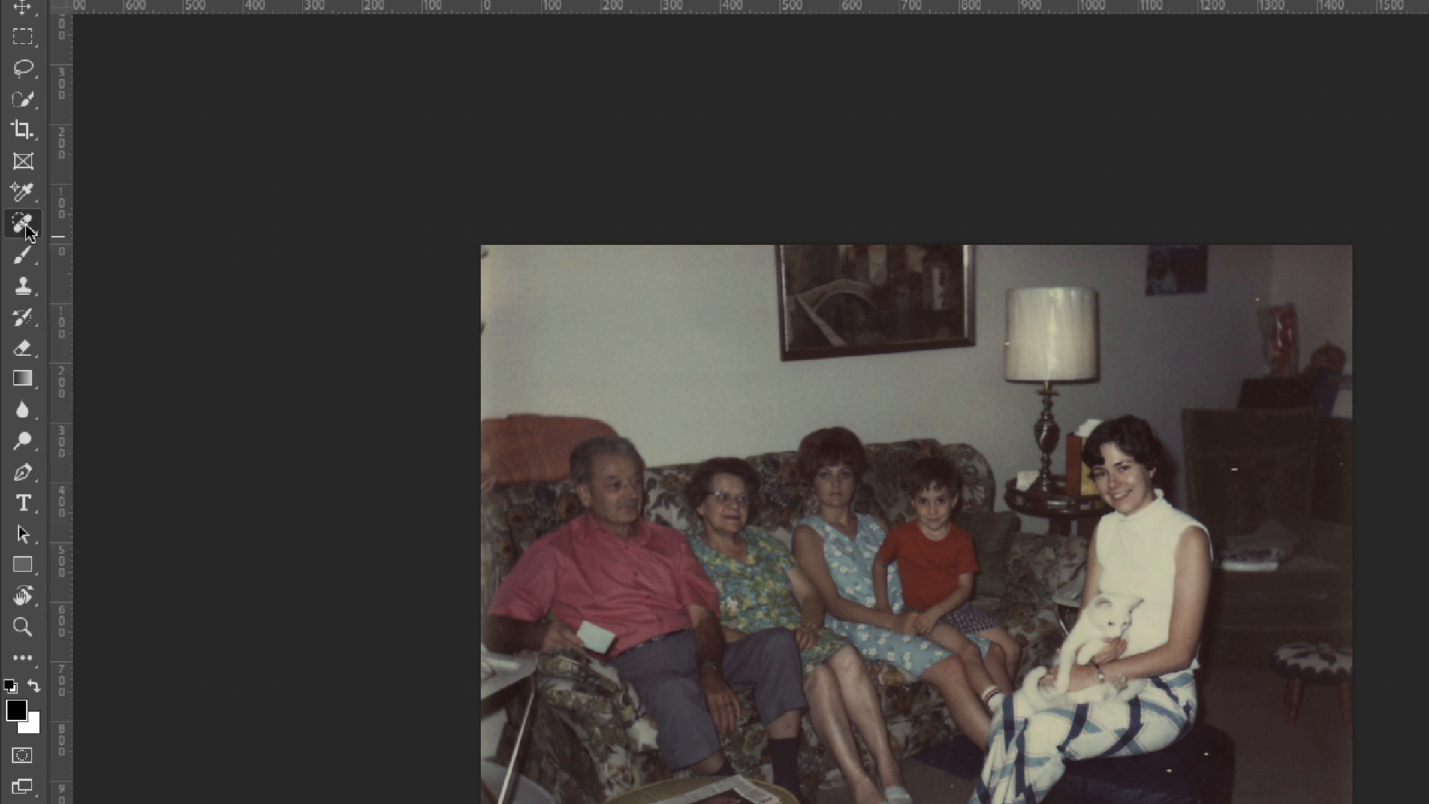
{"action": "right_click", "coordinate": [25, 227]}
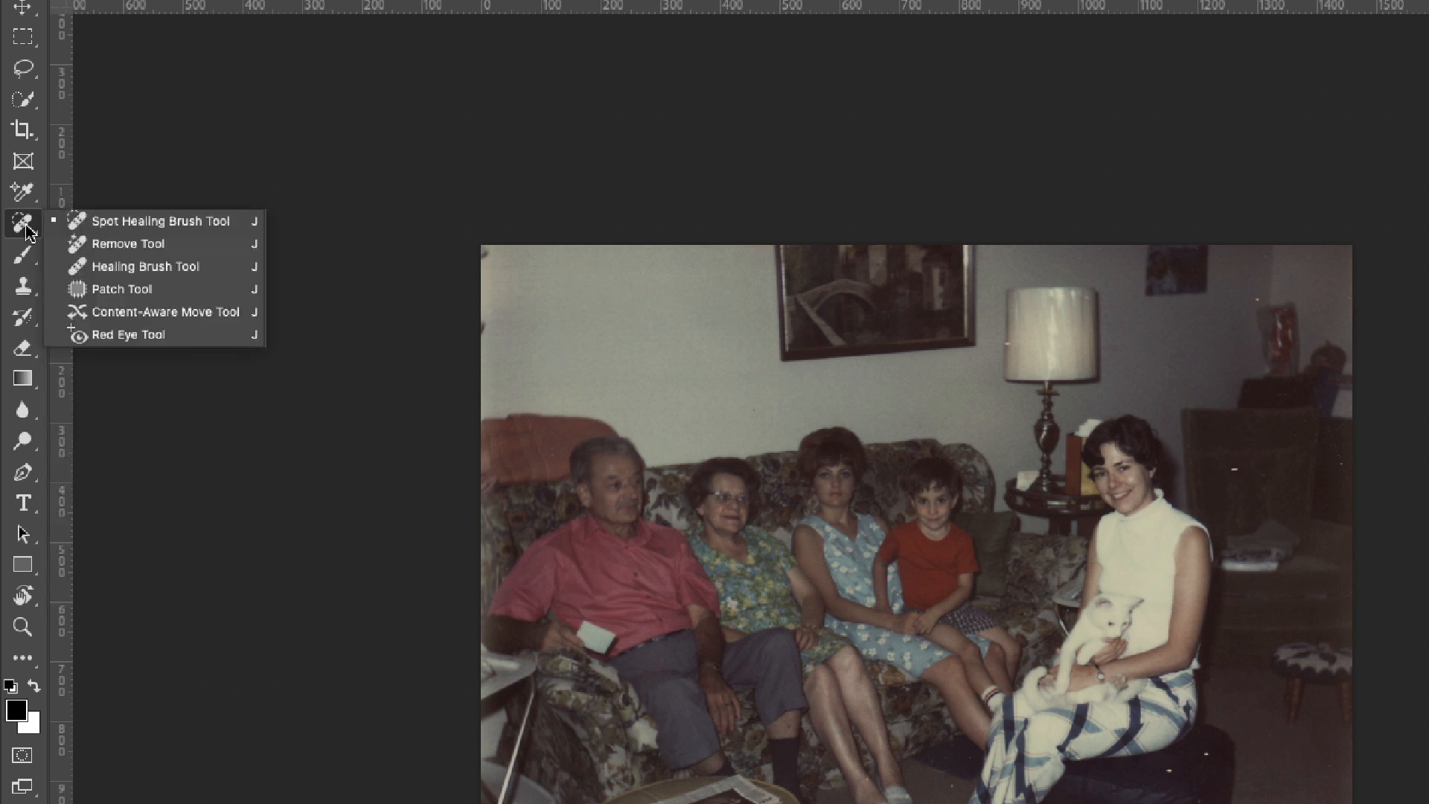
{"action": "left_click", "coordinate": [84, 222]}
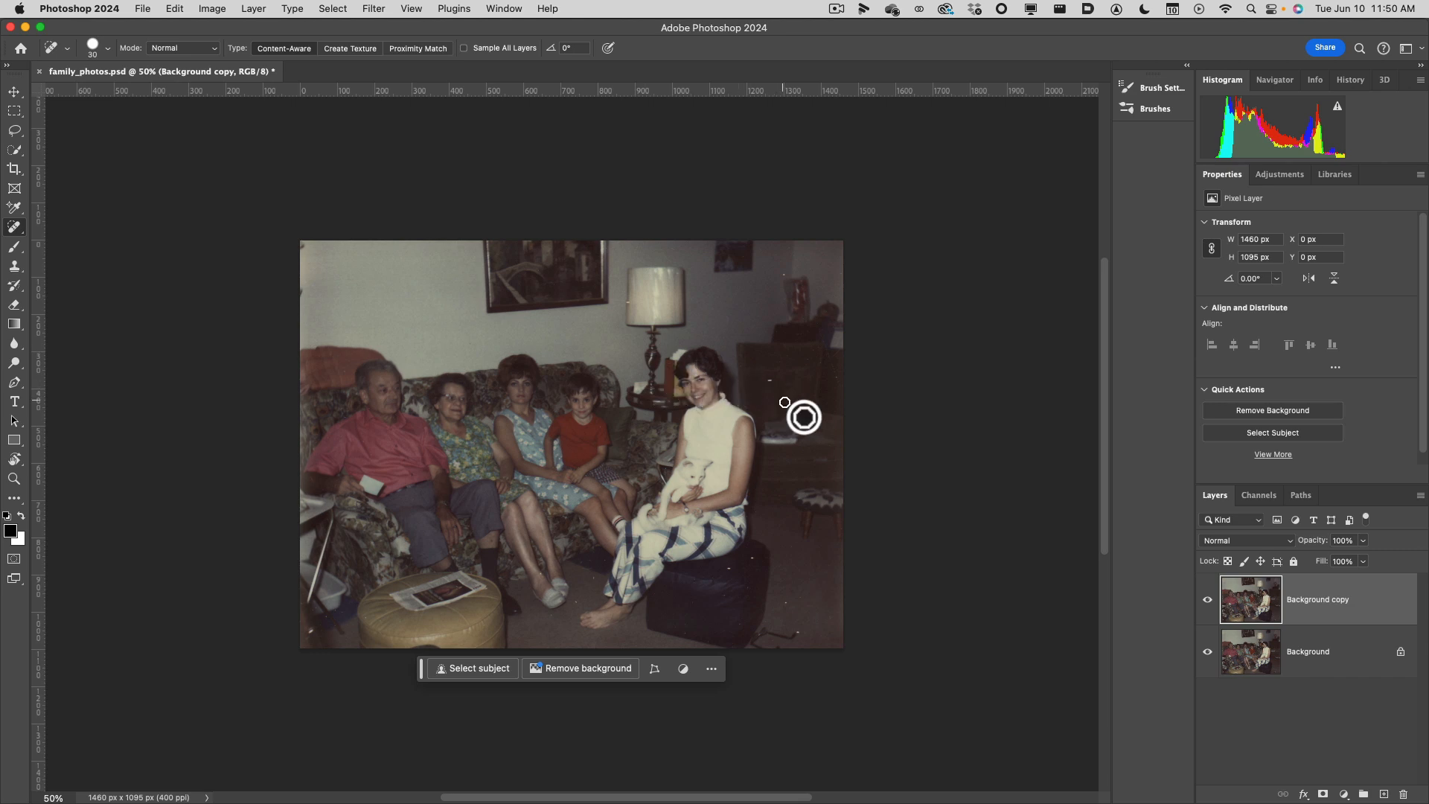
Set the Spot Healing Brush to 0% hardness and a 30 px size for the white speck beside the woman.
{"action": "scroll", "coordinate": [799, 429], "scroll_direction": "up", "scroll_amount": 5}
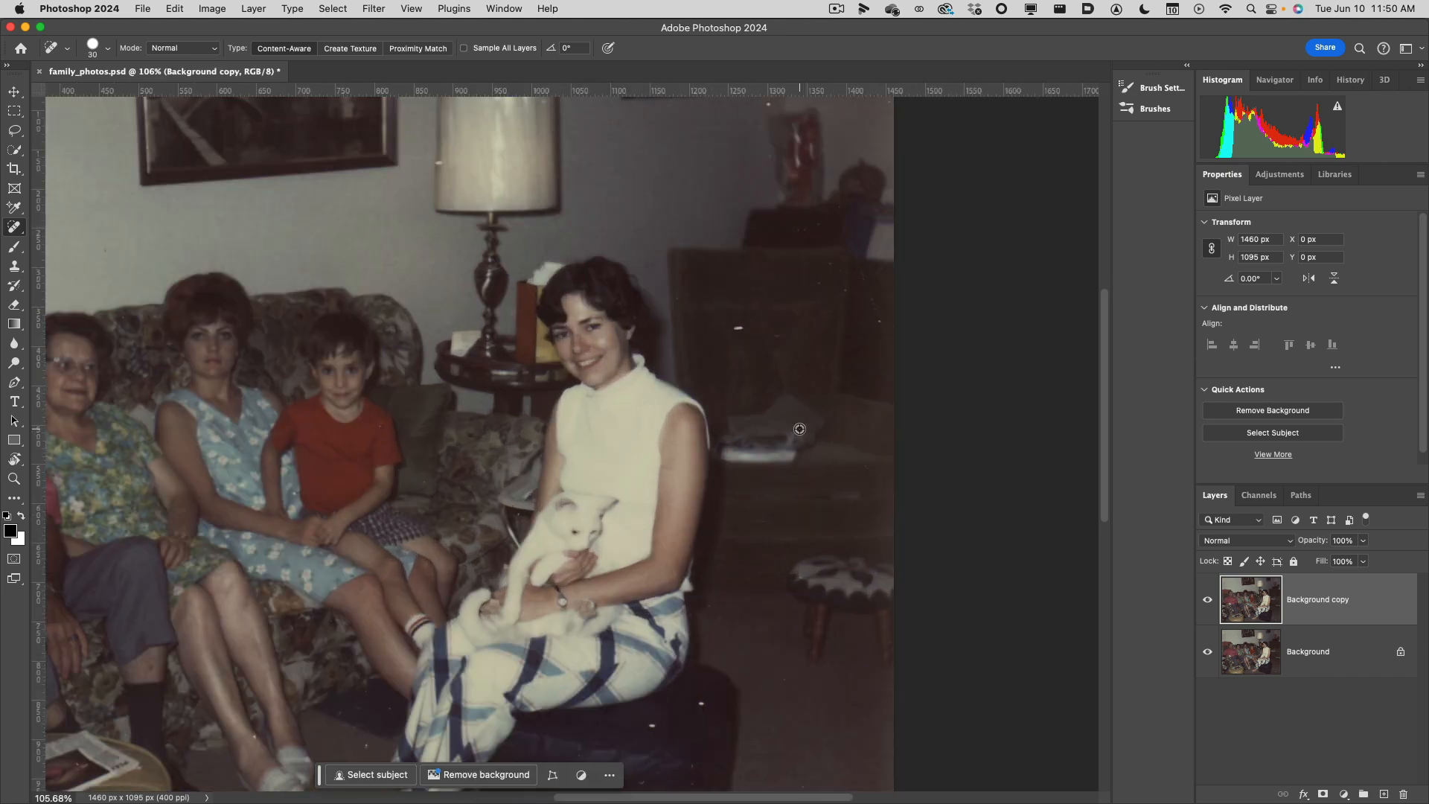
{"action": "scroll", "coordinate": [855, 478], "scroll_direction": "up", "scroll_amount": 2}
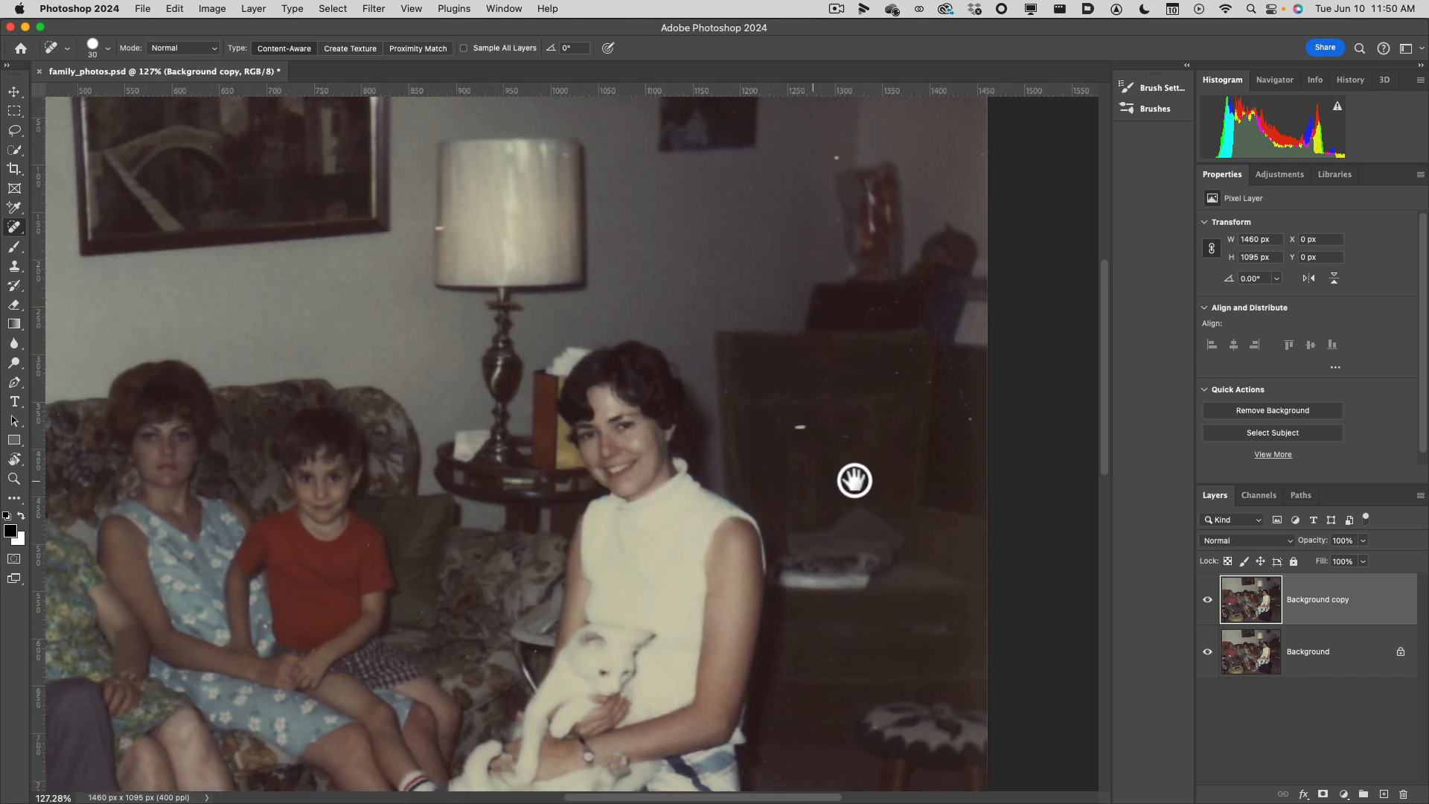
{"action": "scroll", "coordinate": [856, 481], "scroll_direction": "up", "scroll_amount": 2}
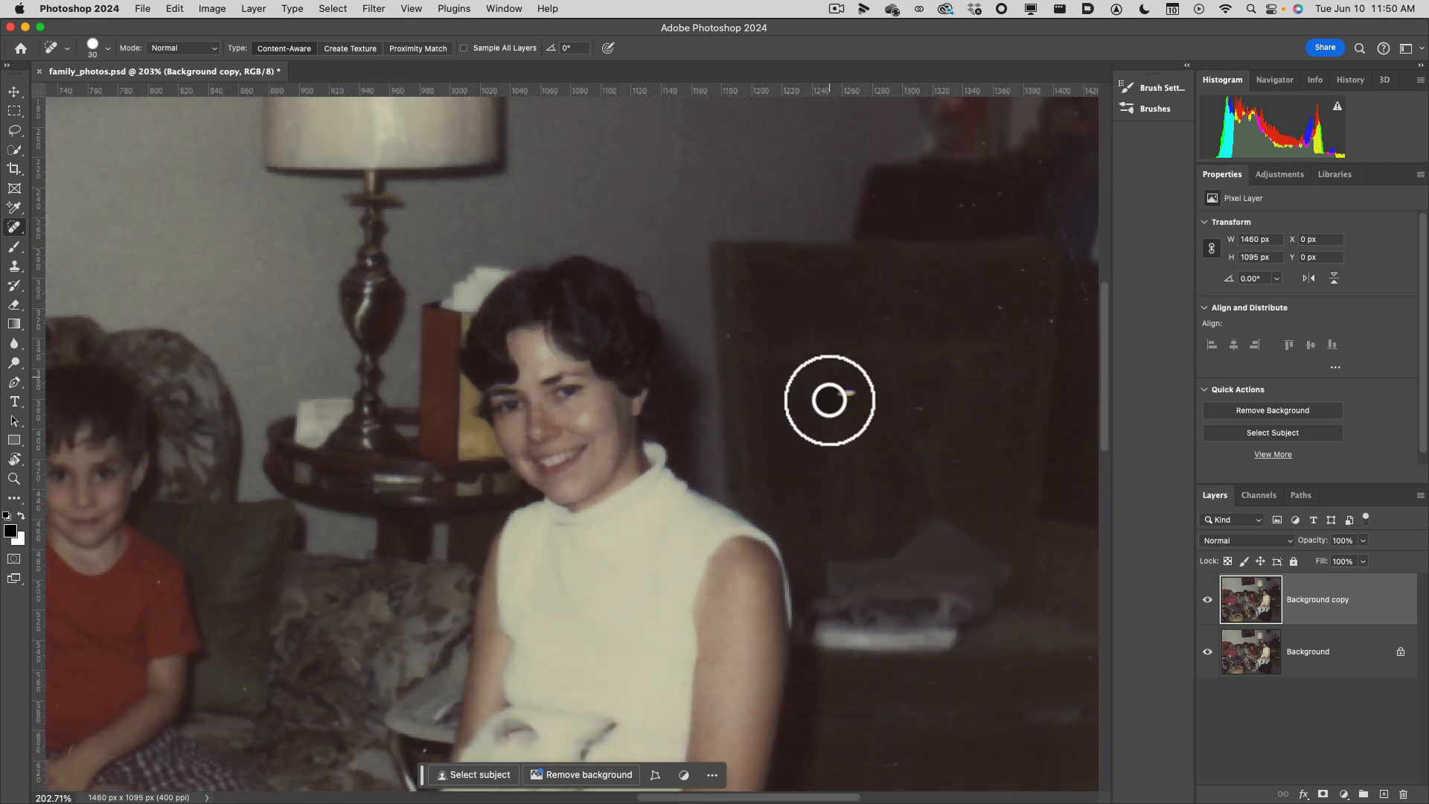
{"action": "left_click", "coordinate": [109, 49]}
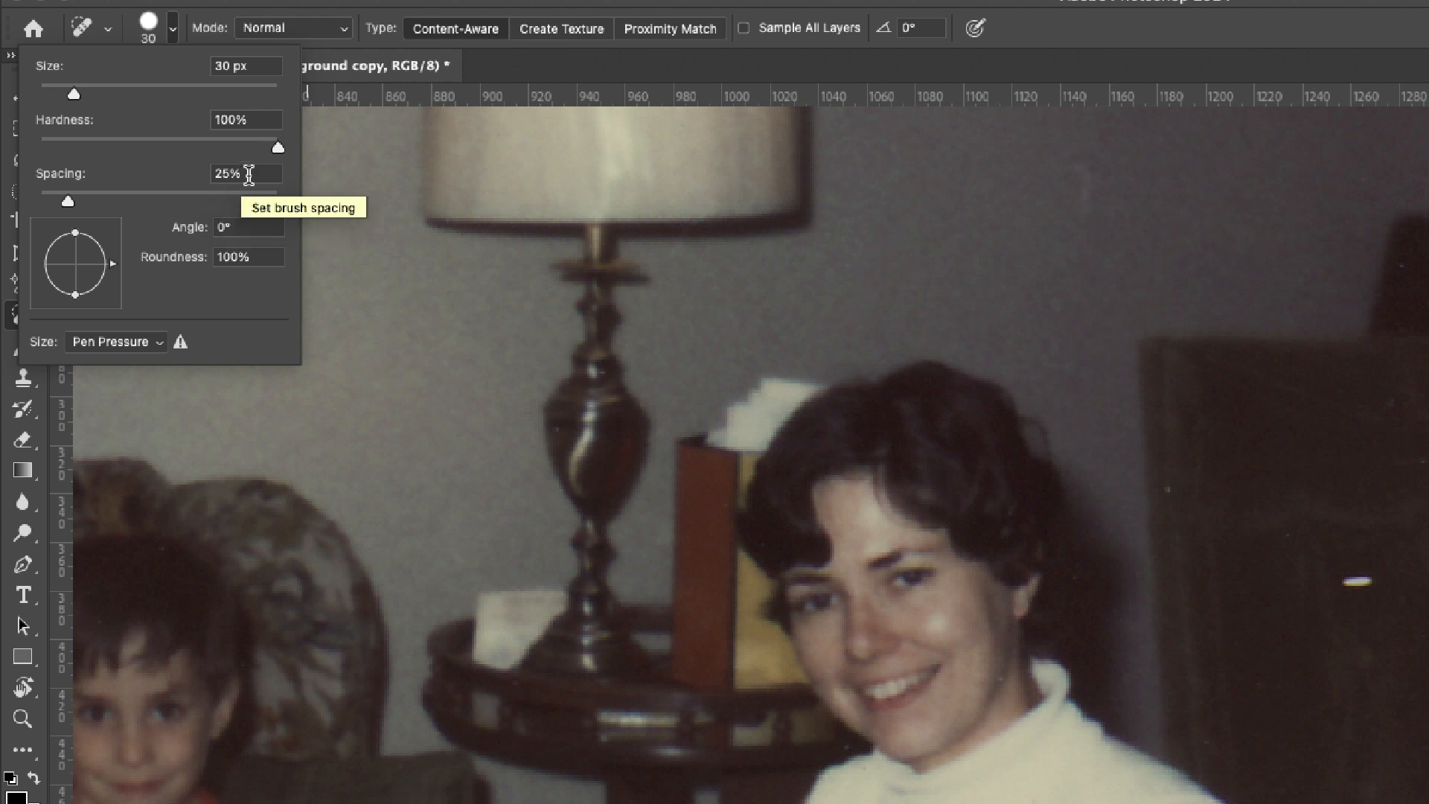
{"action": "left_click_drag", "start_coordinate": [278, 148], "coordinate": [35, 153]}
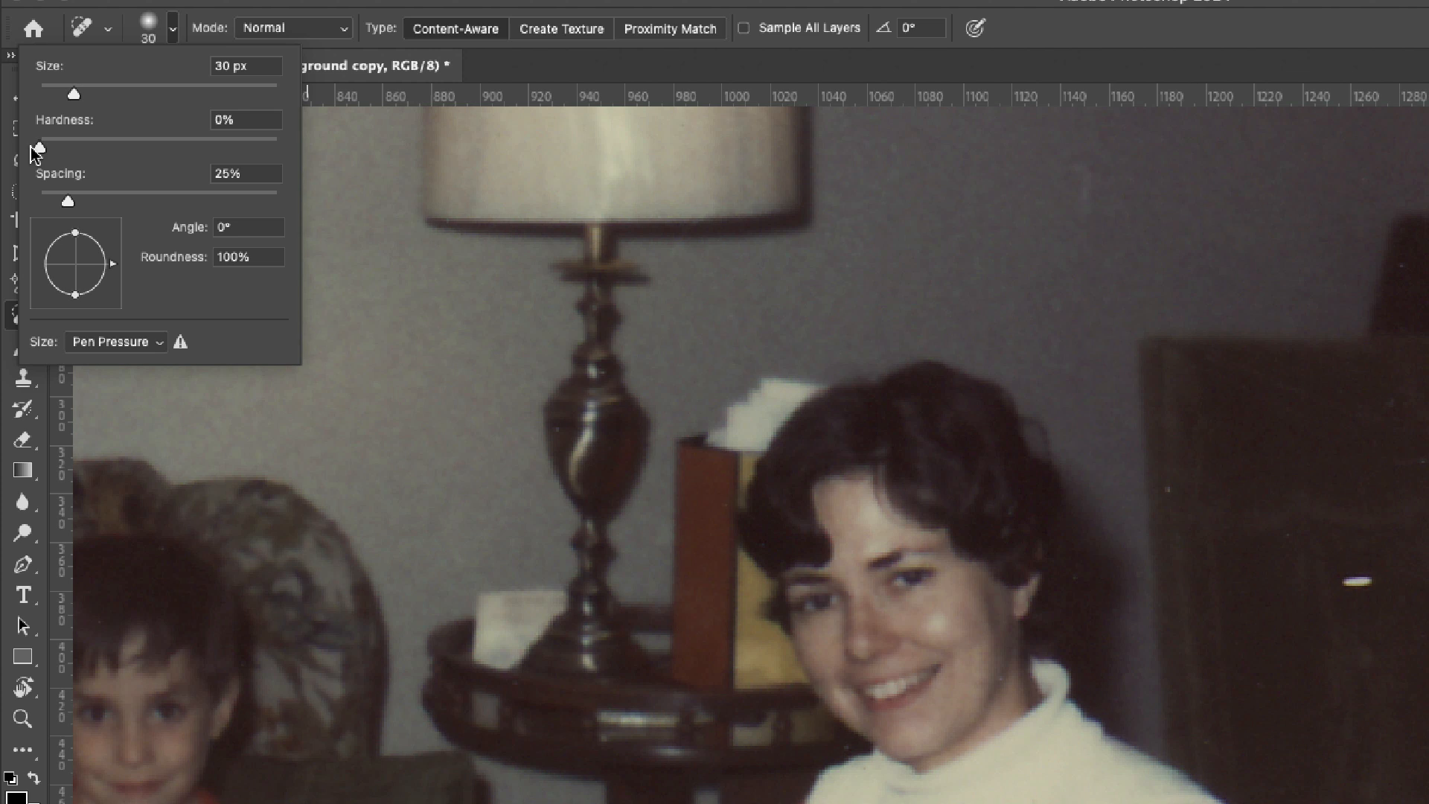
{"action": "mouse_move", "coordinate": [31, 147]}
{"action": "left_mouse_down"}
{"action": "mouse_move", "coordinate": [71, 149]}
{"action": "mouse_move", "coordinate": [34, 149]}
{"action": "left_mouse_up"}
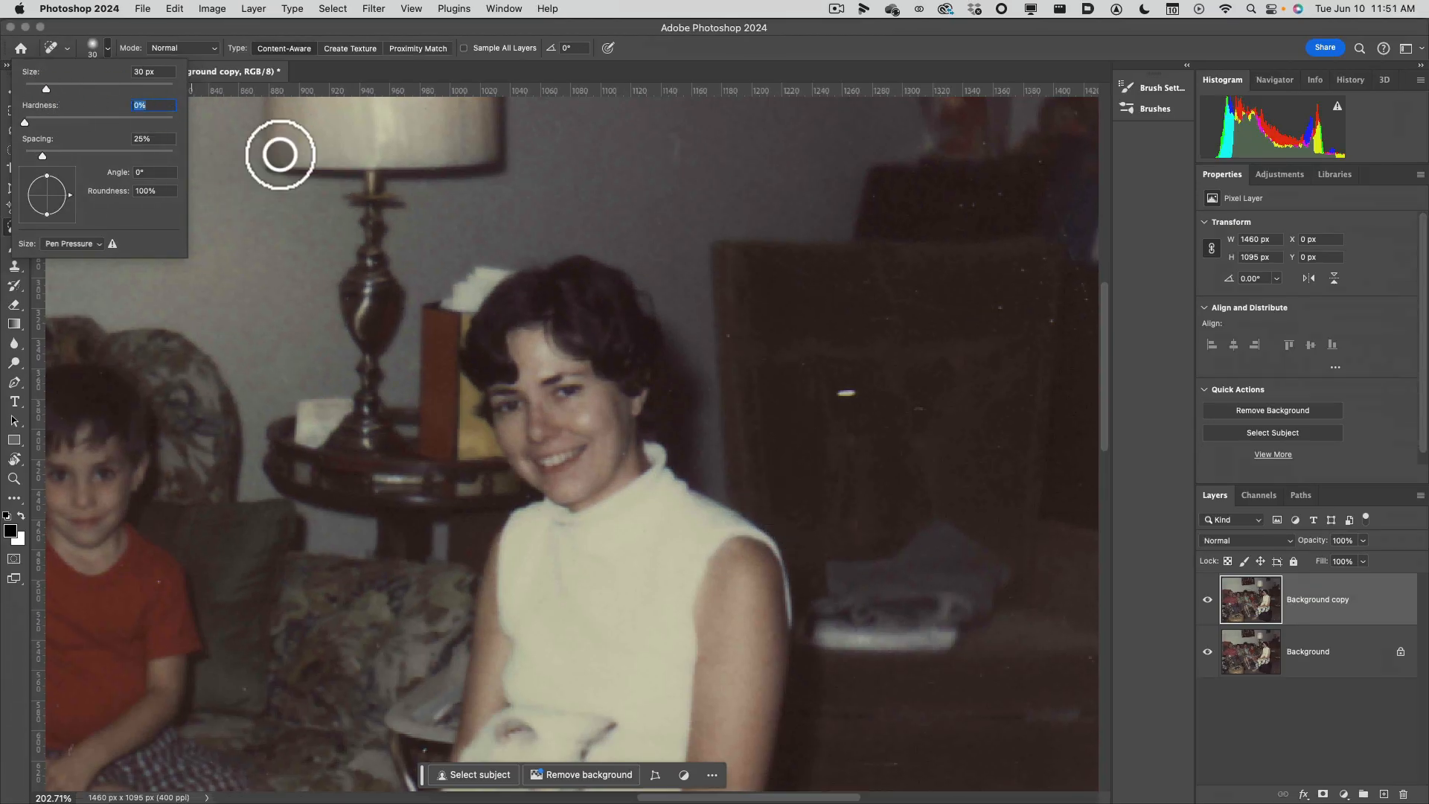
{"action": "left_click_drag", "start_coordinate": [46, 88], "coordinate": [43, 90]}
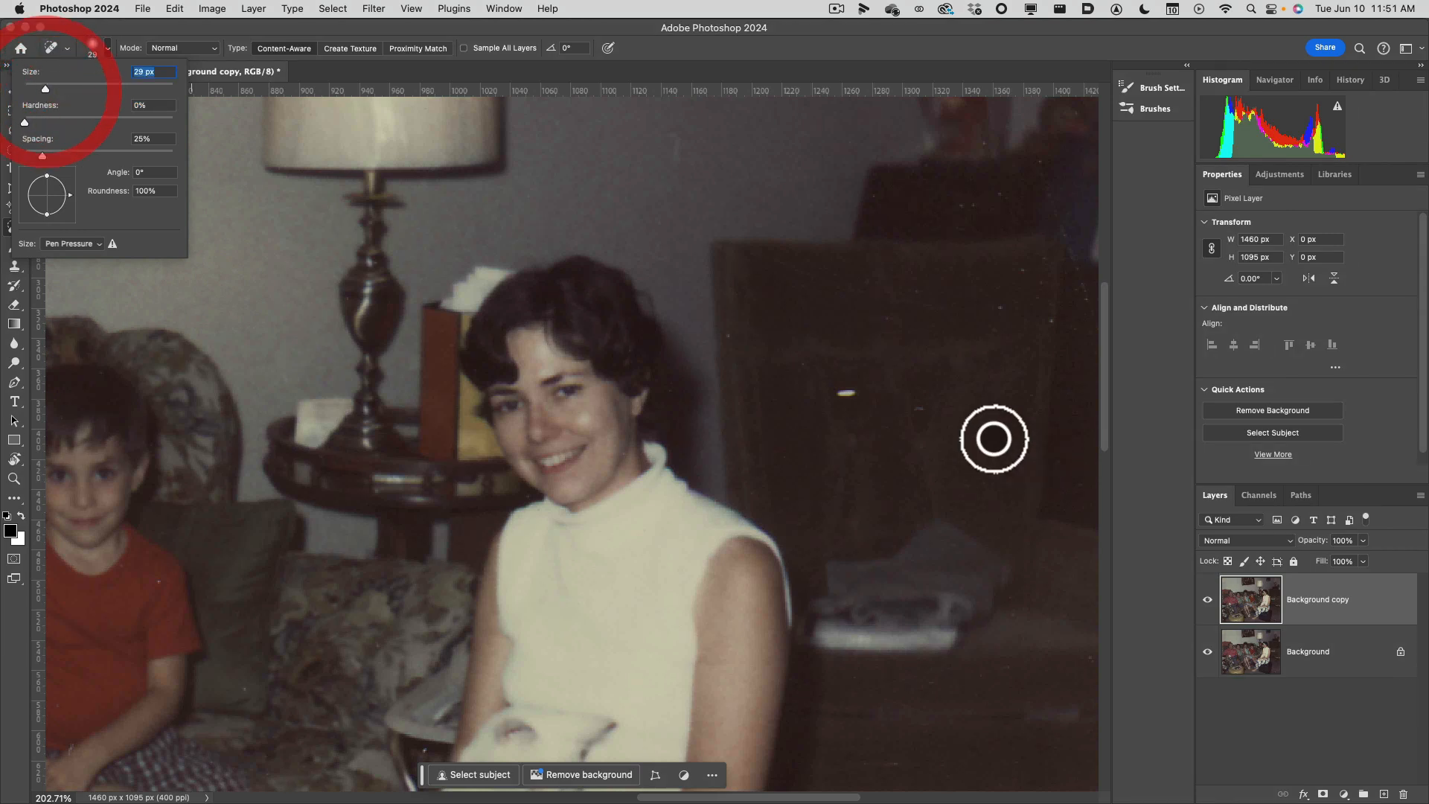
{"action": "left_click", "coordinate": [884, 421]}
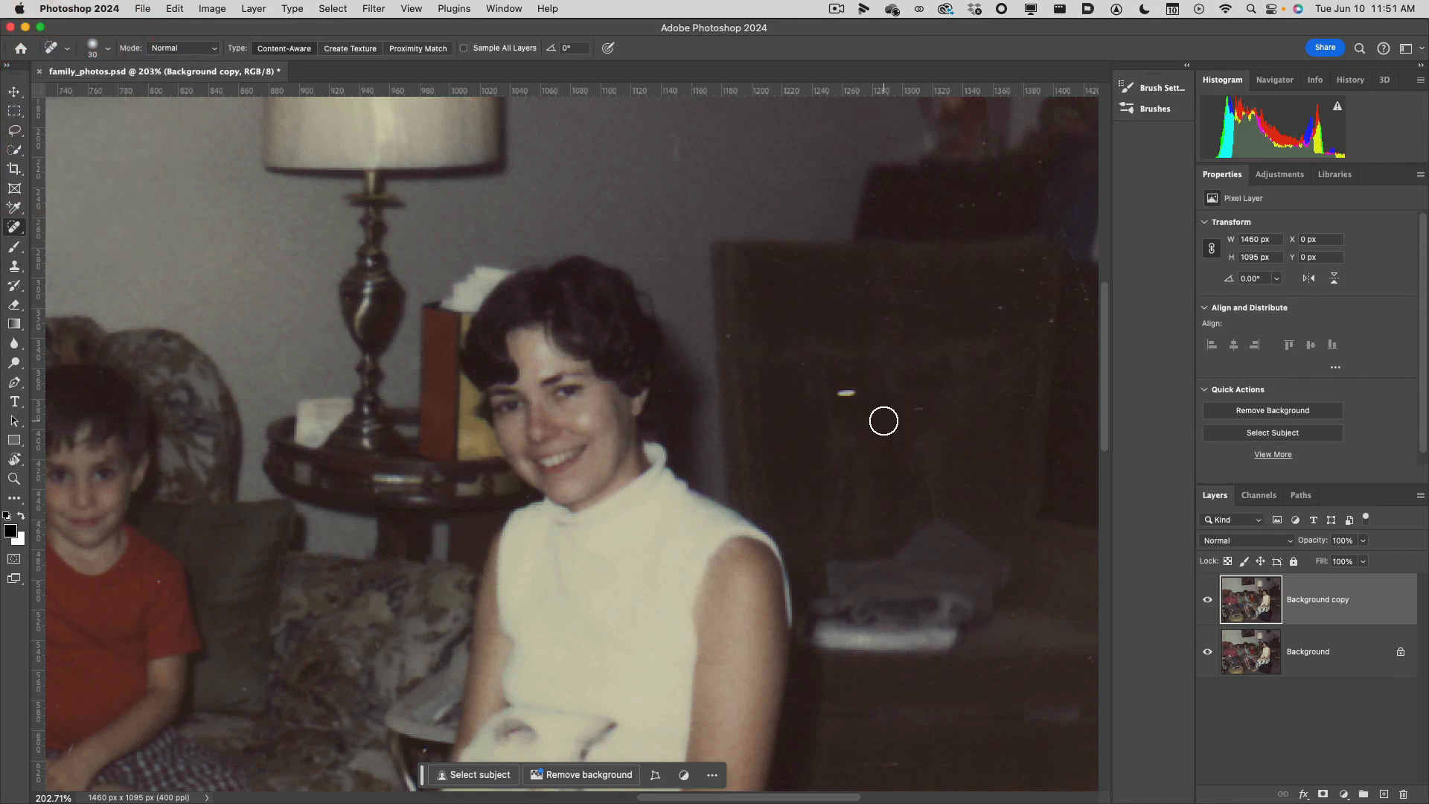
Heal the white speck on the dark chair back beside the woman, retouching the spot until the leftover marks blend in.
{"action": "key", "text": "]"}
{"action": "key", "text": "bracketleft"}
{"action": "key", "text": "bracketright"}
{"action": "left_click", "coordinate": [849, 392]}
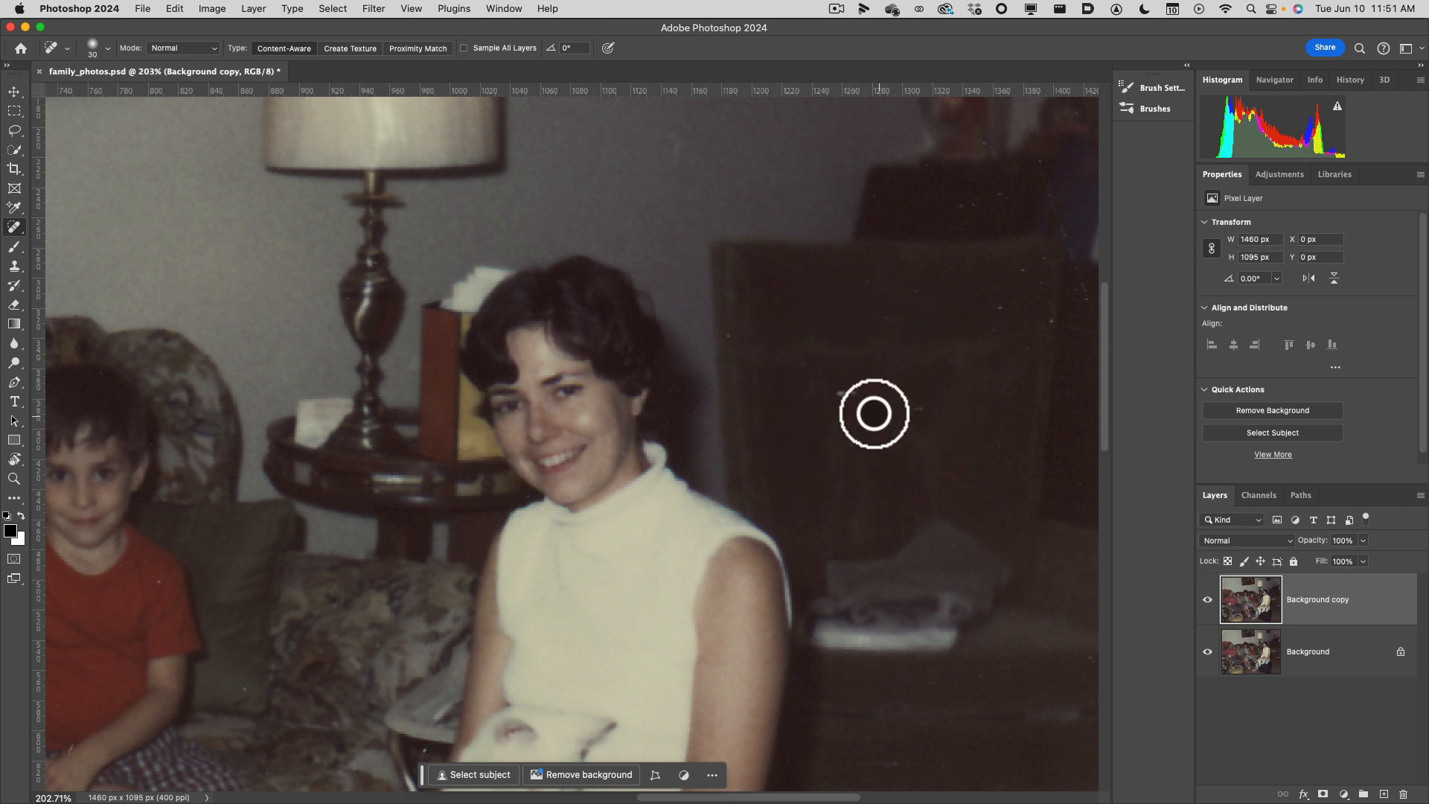
{"action": "left_click", "coordinate": [844, 393]}
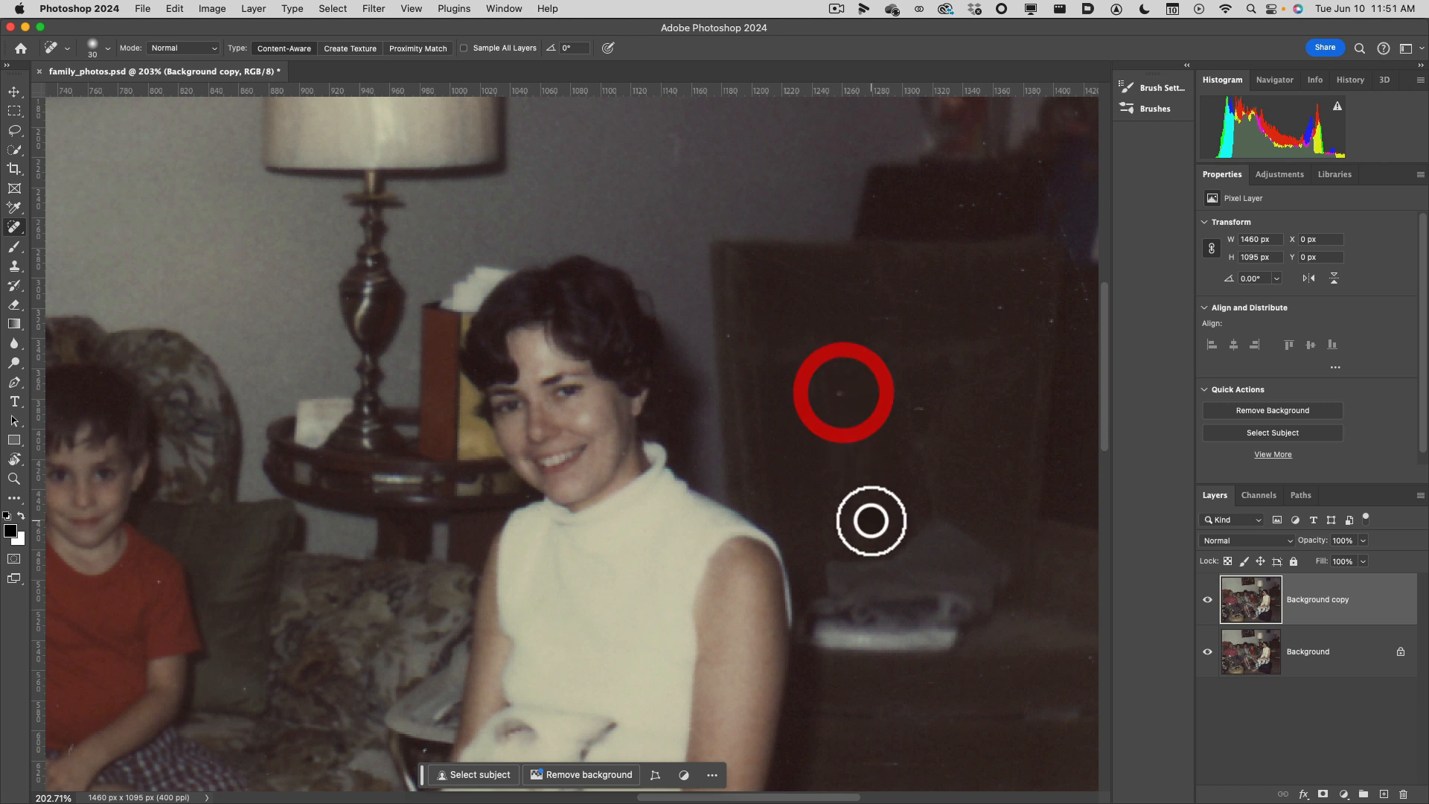
{"action": "left_click", "coordinate": [843, 395]}
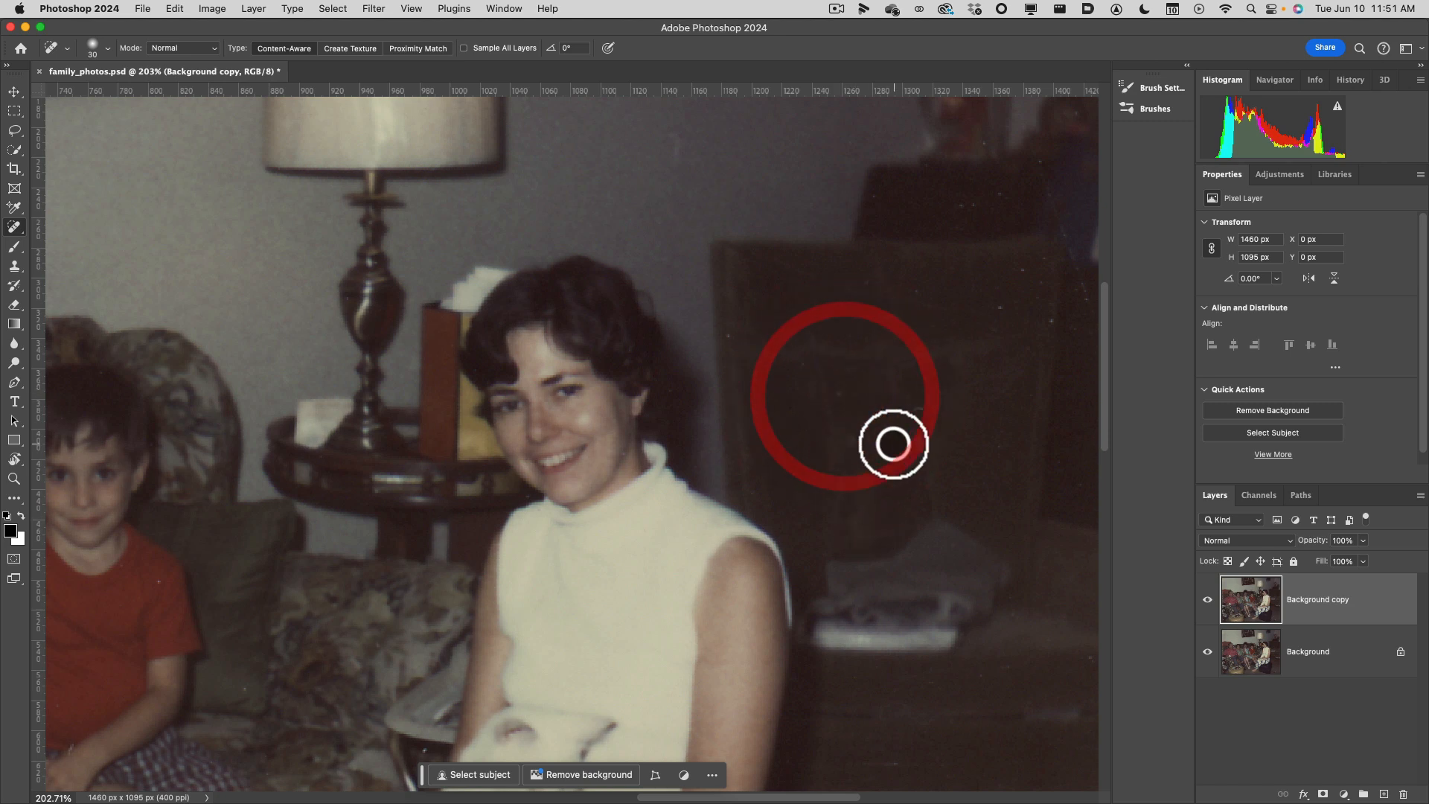
Set the Spot Healing Brush to 51% hardness and a 15 px size for the small specks on the wall.
{"action": "left_click_drag", "start_coordinate": [762, 332], "coordinate": [777, 598]}
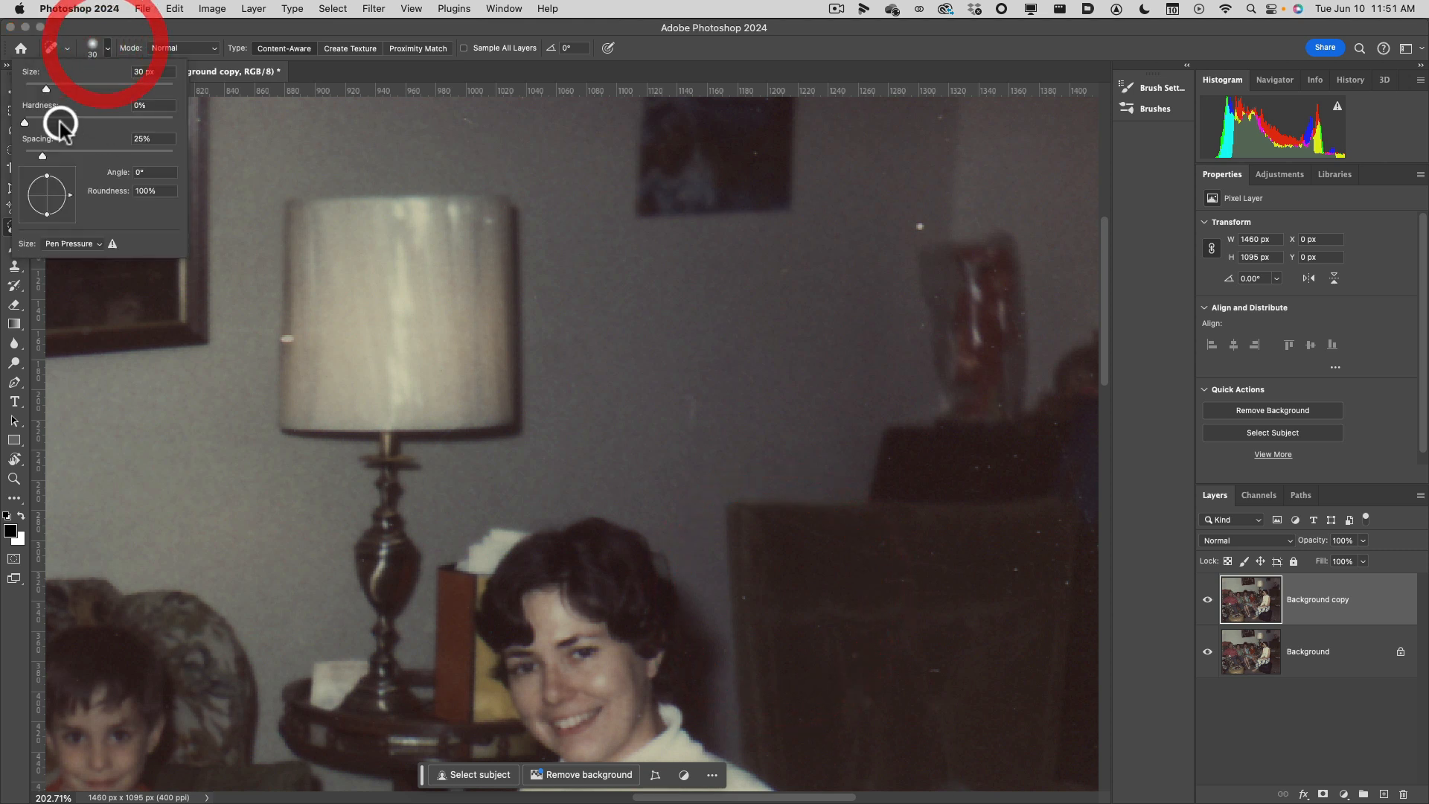
{"action": "left_click", "coordinate": [100, 127]}
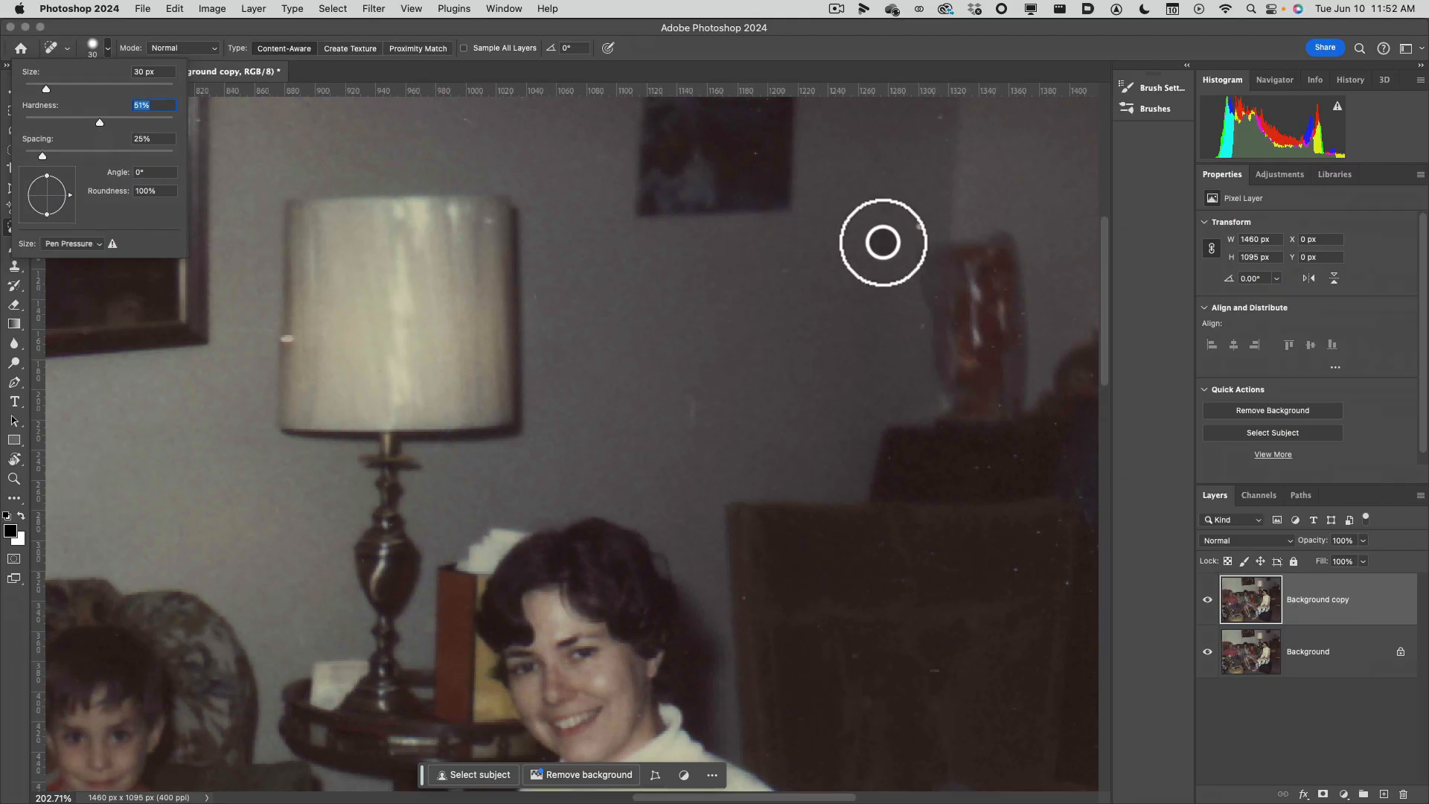
{"action": "left_click", "coordinate": [891, 254]}
{"action": "key", "text": "bracketright"}
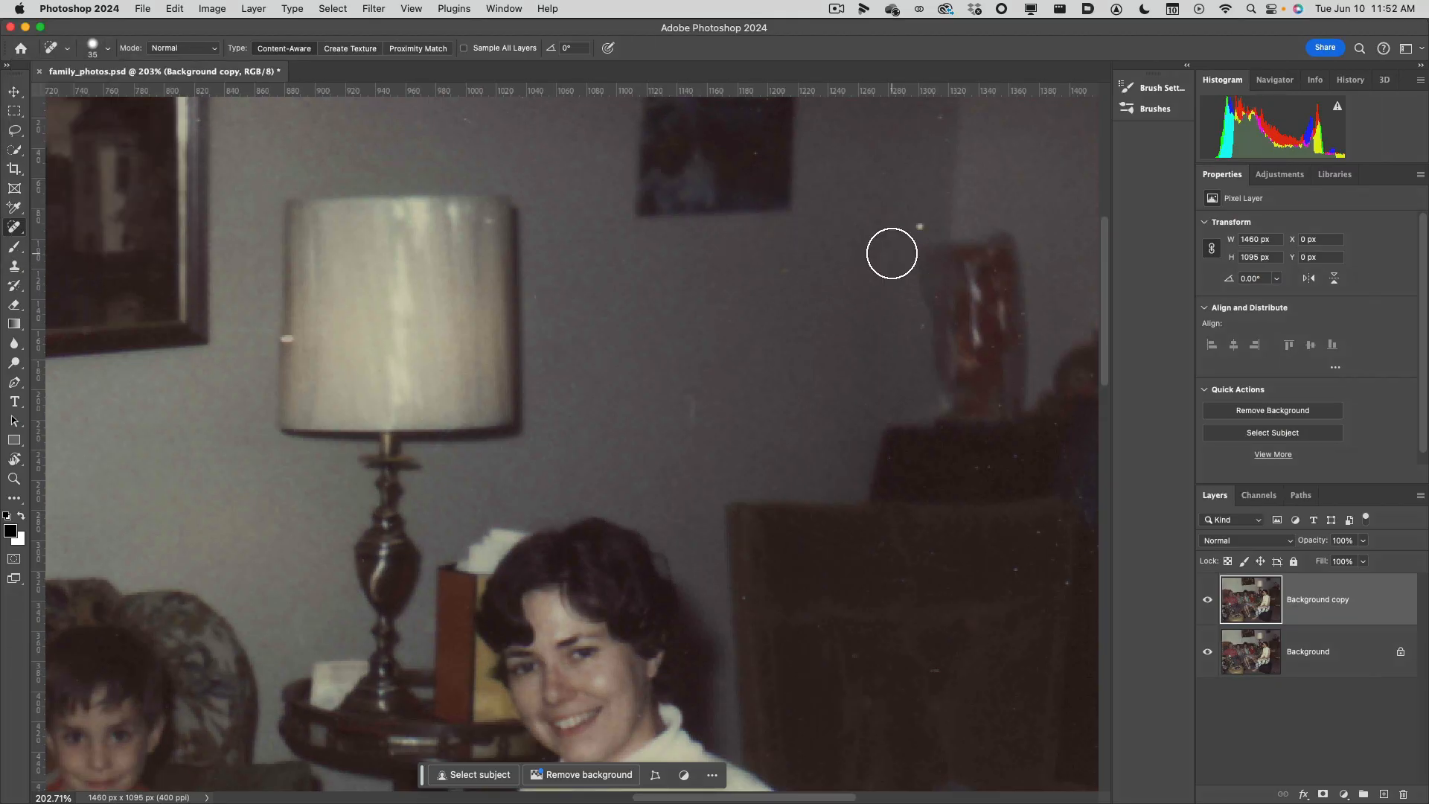
{"action": "key", "text": "bracketleft"}
{"action": "key", "text": "bracketleft"}
{"action": "key", "text": "bracketleft"}
{"action": "key", "text": "bracketleft"}
Heal the small specks on the grey wall between the lamp and the red vase.
{"action": "left_click", "coordinate": [914, 226]}
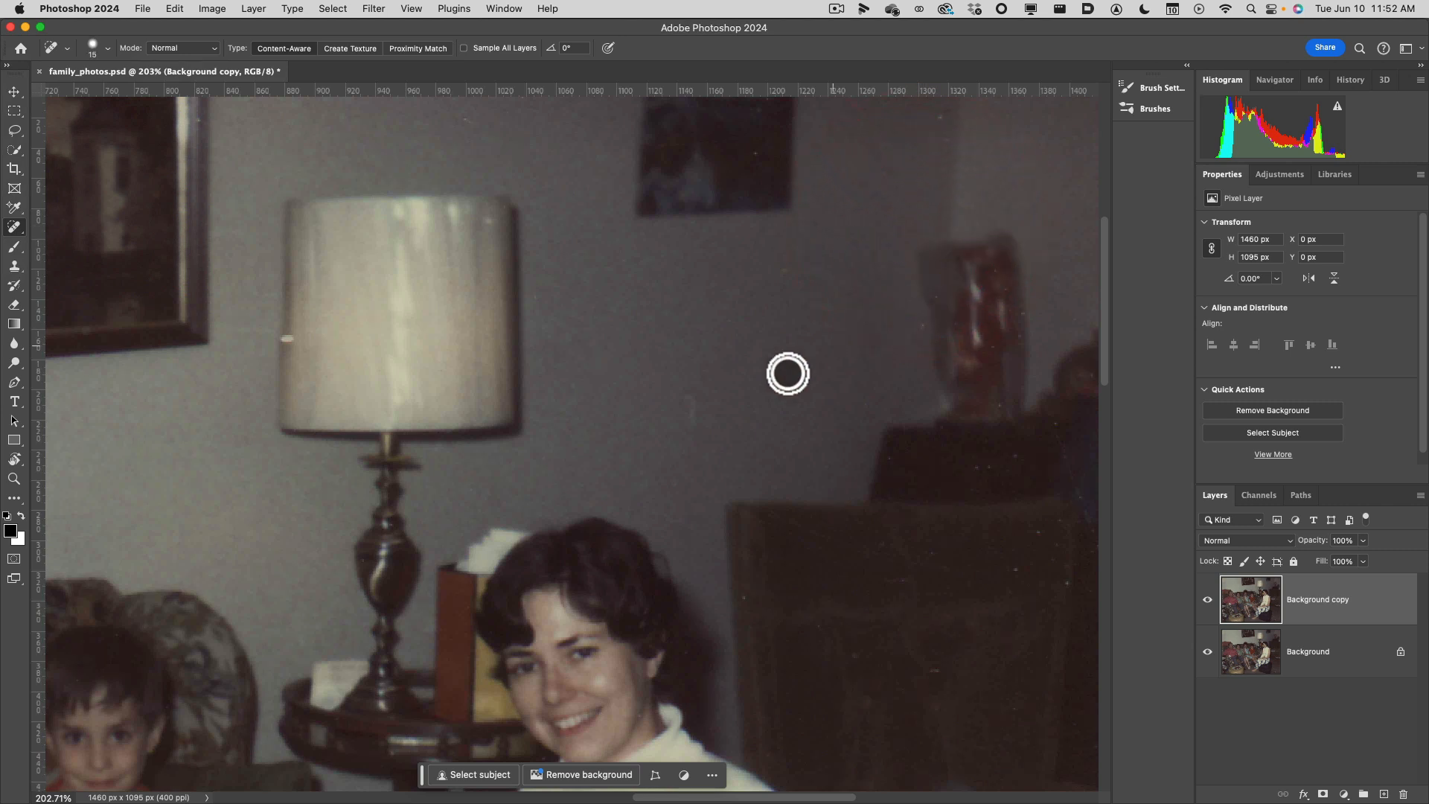
{"action": "left_click", "coordinate": [689, 420]}
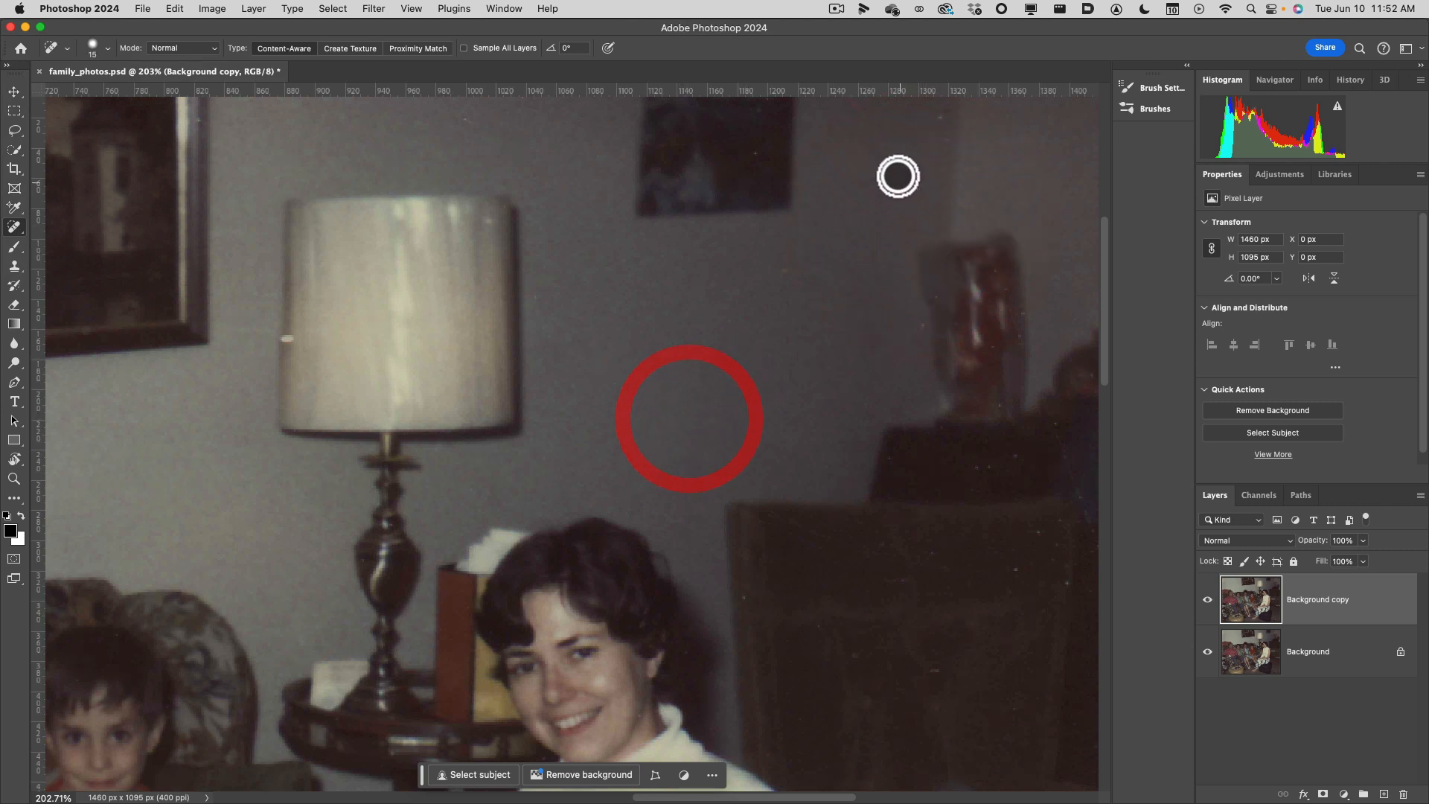
{"action": "left_click", "coordinate": [938, 119]}
{"action": "left_click", "coordinate": [783, 268]}
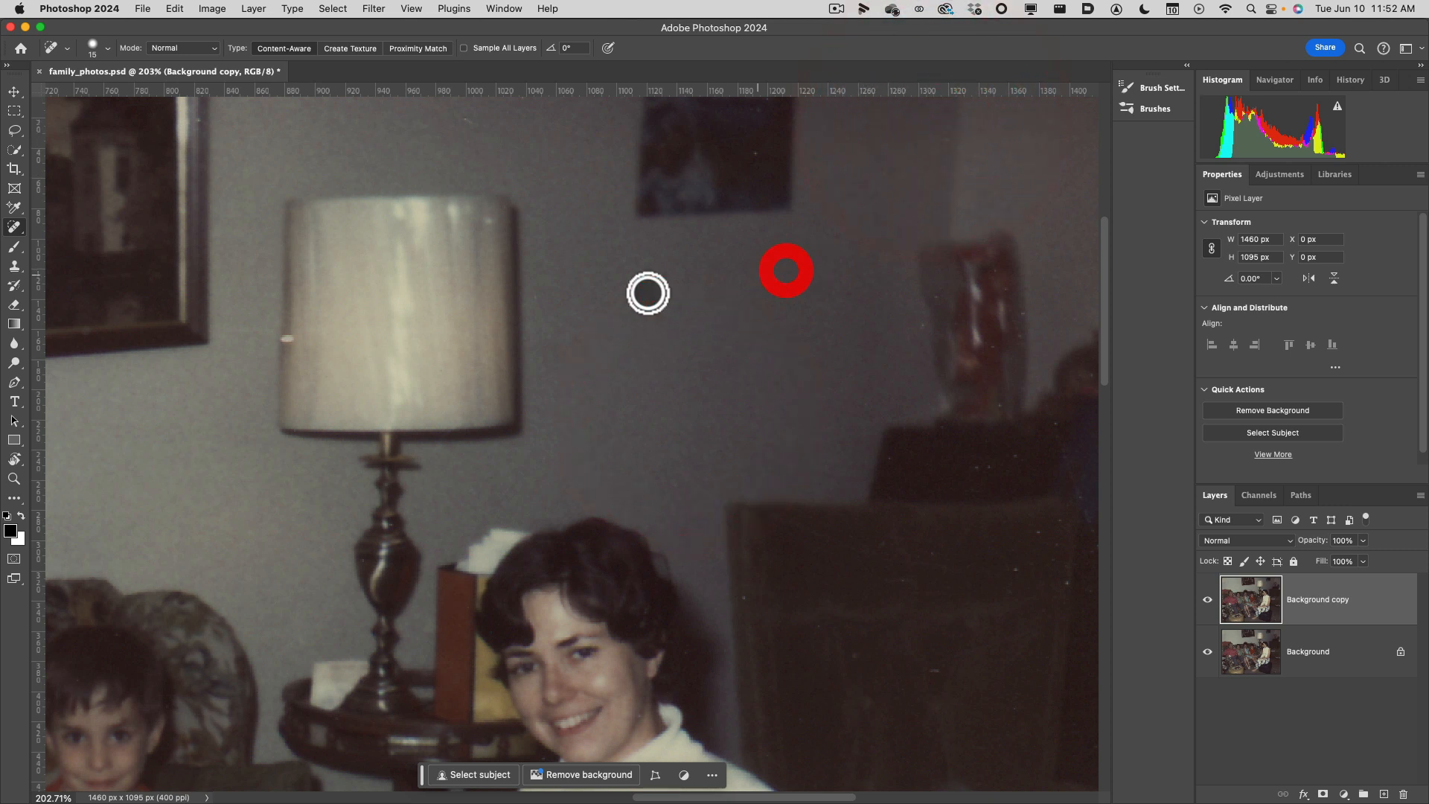
{"action": "left_click", "coordinate": [285, 336]}
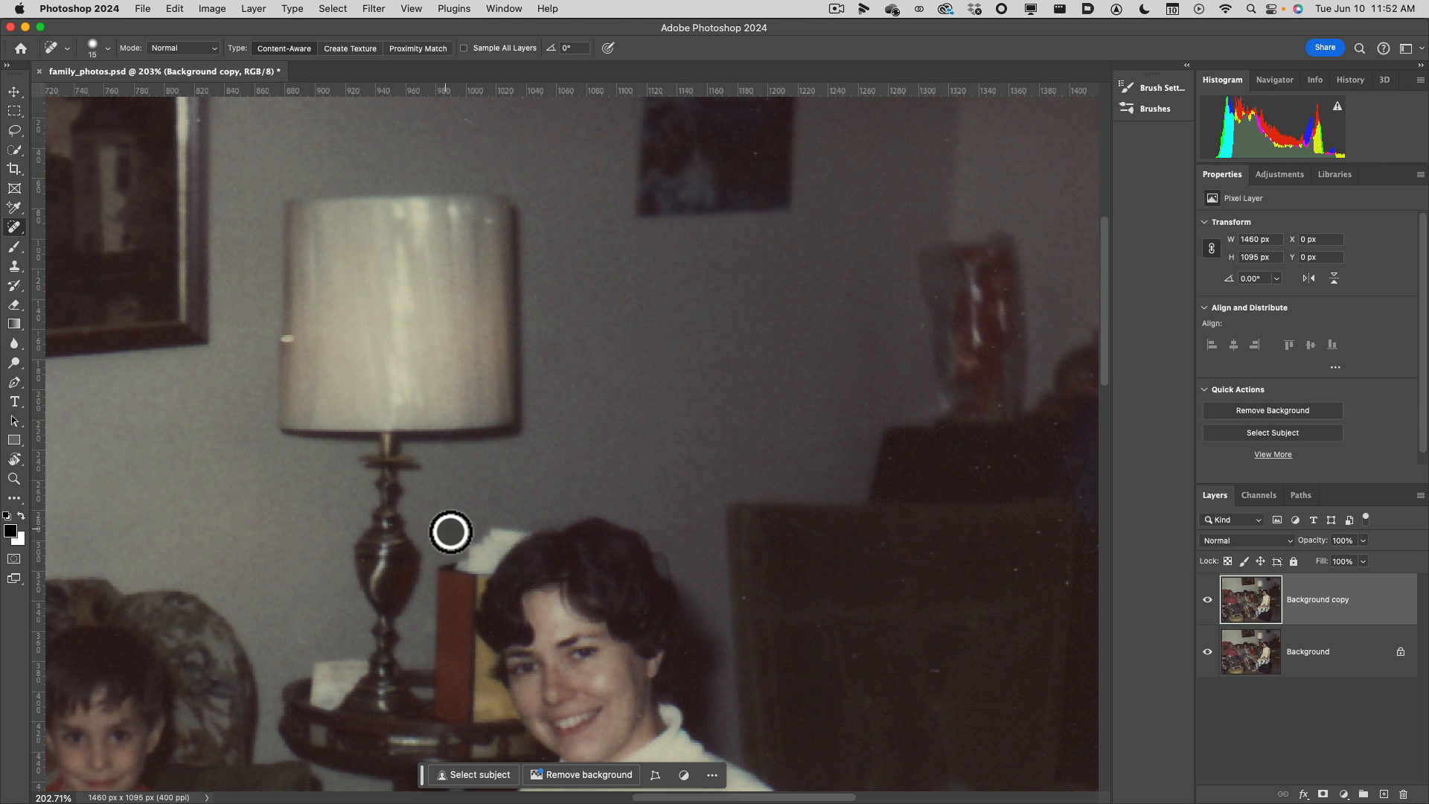
Heal the scattered white dust specks across the back of the dark chair beside the woman.
{"action": "left_click_drag", "start_coordinate": [428, 550], "coordinate": [584, 389]}
{"action": "left_click_drag", "start_coordinate": [886, 641], "coordinate": [561, 290]}
{"action": "left_click_drag", "start_coordinate": [778, 418], "coordinate": [611, 524]}
{"action": "left_click_drag", "start_coordinate": [709, 341], "coordinate": [744, 533]}
{"action": "left_click_drag", "start_coordinate": [850, 495], "coordinate": [796, 332]}
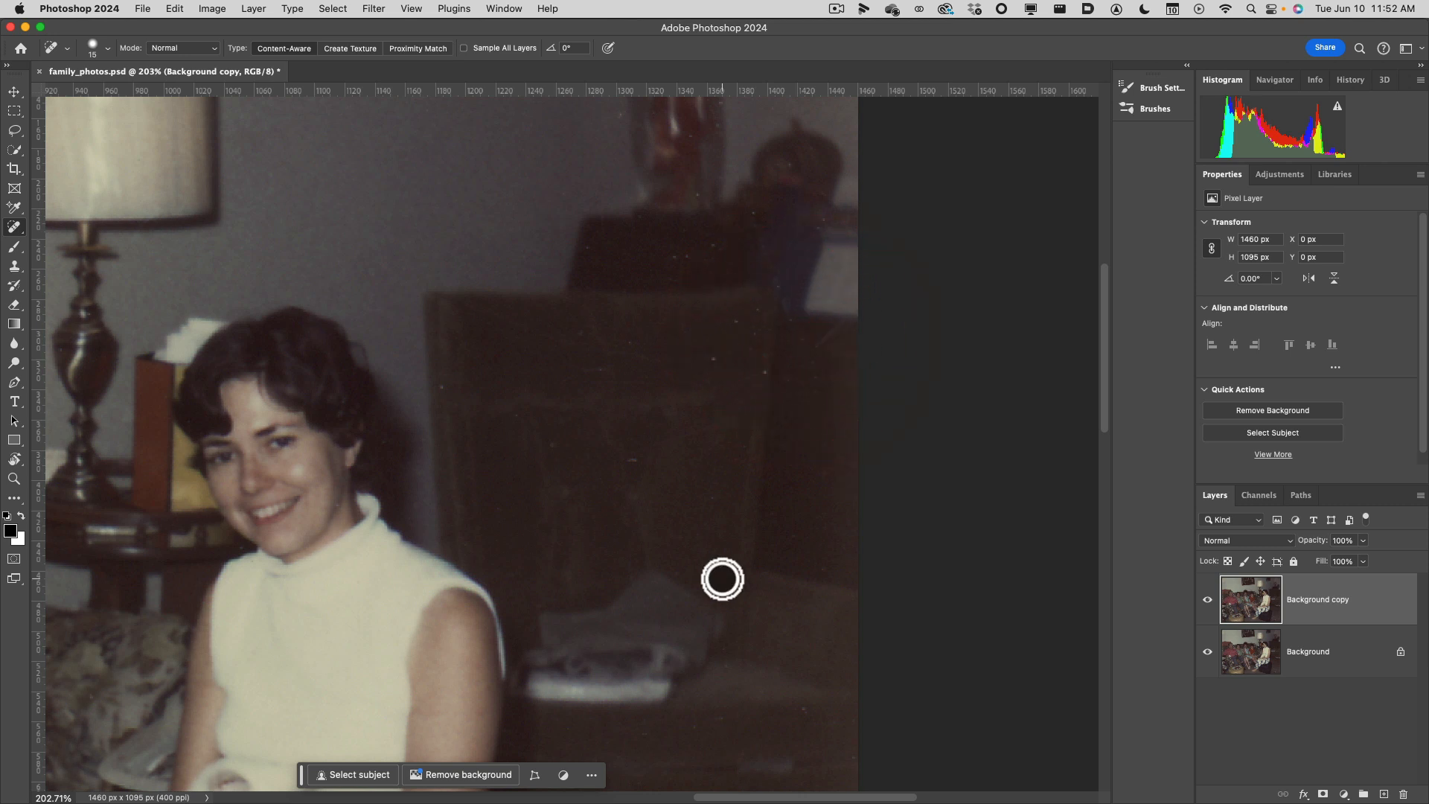
{"action": "left_click", "coordinate": [763, 369]}
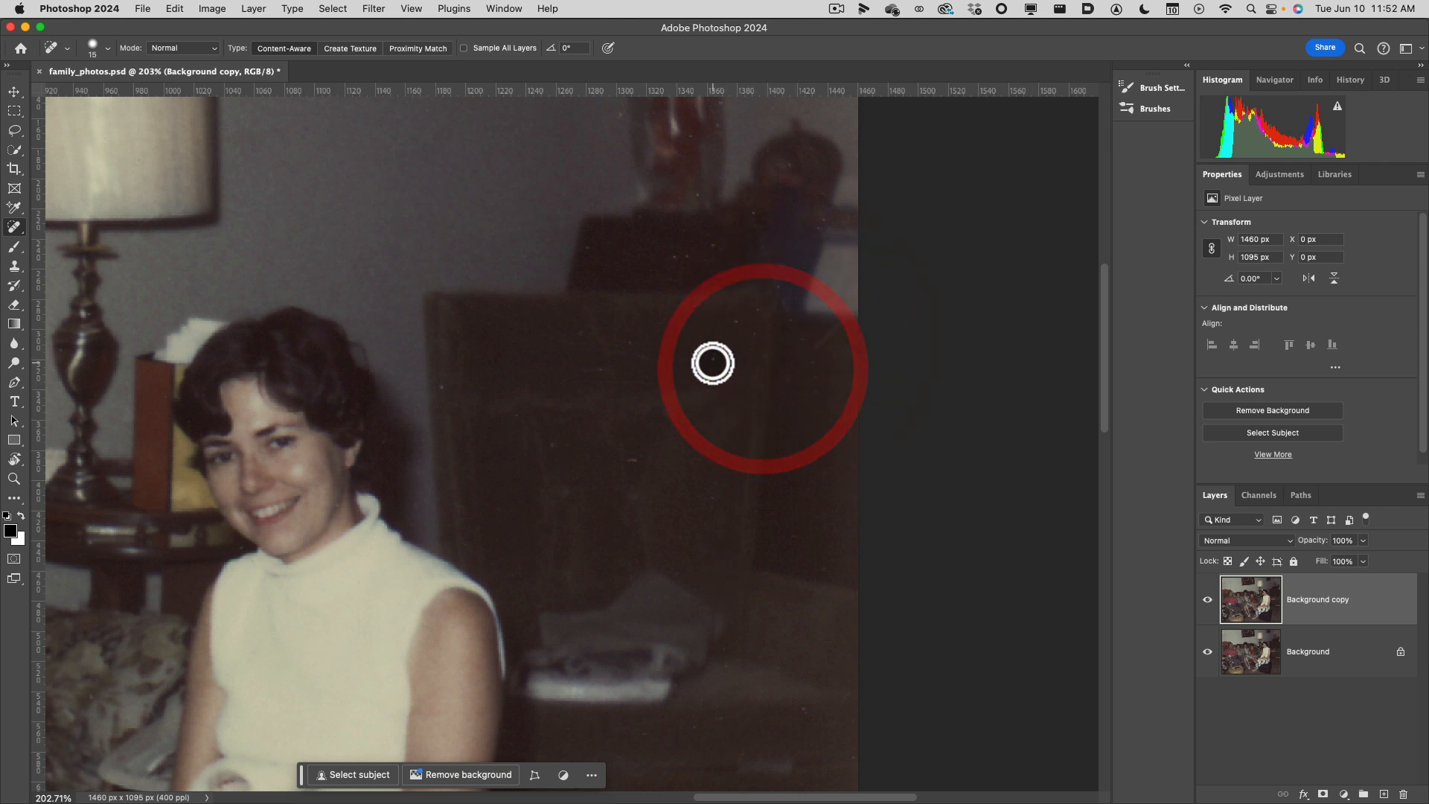
{"action": "left_click", "coordinate": [710, 370]}
{"action": "left_click", "coordinate": [636, 456]}
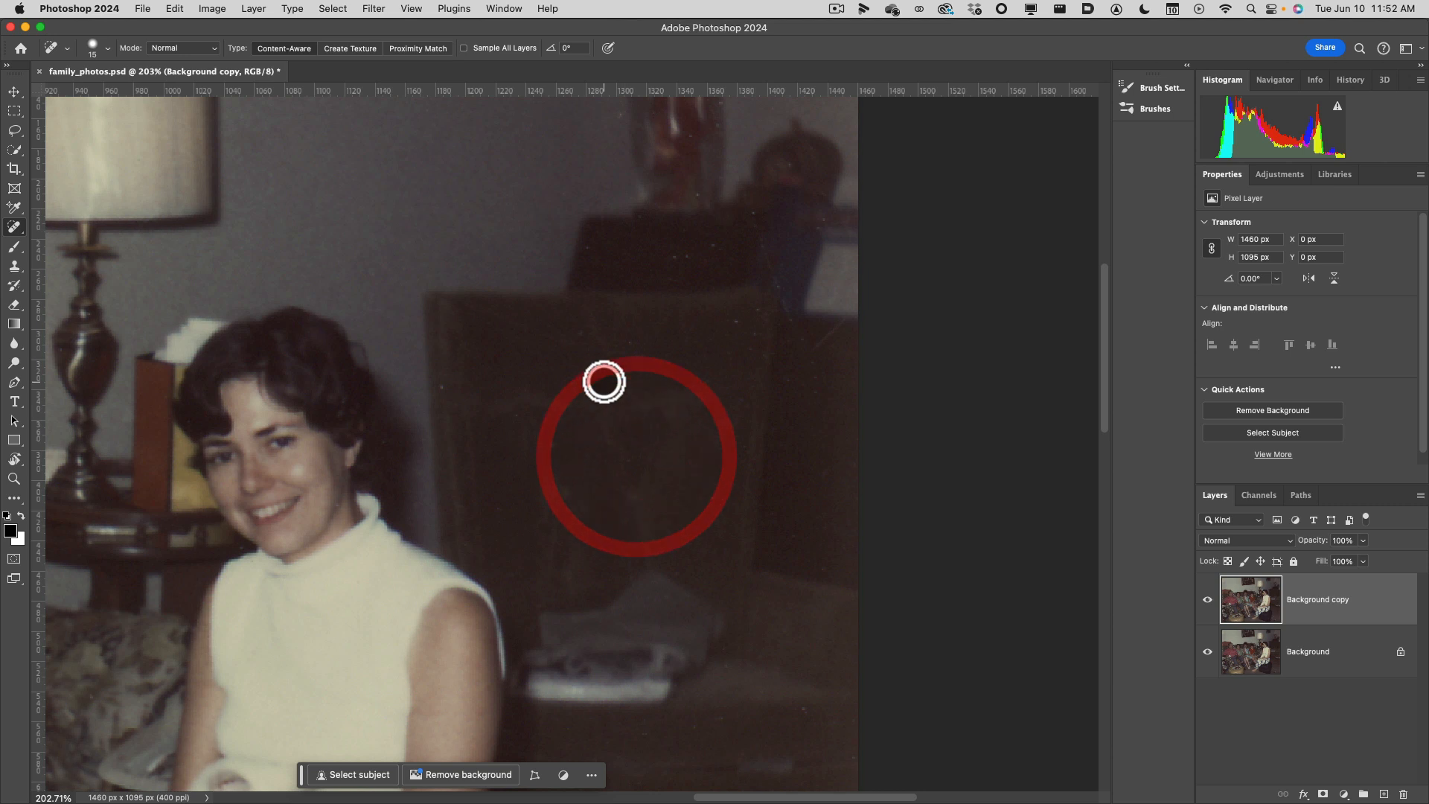
{"action": "left_click", "coordinate": [596, 354]}
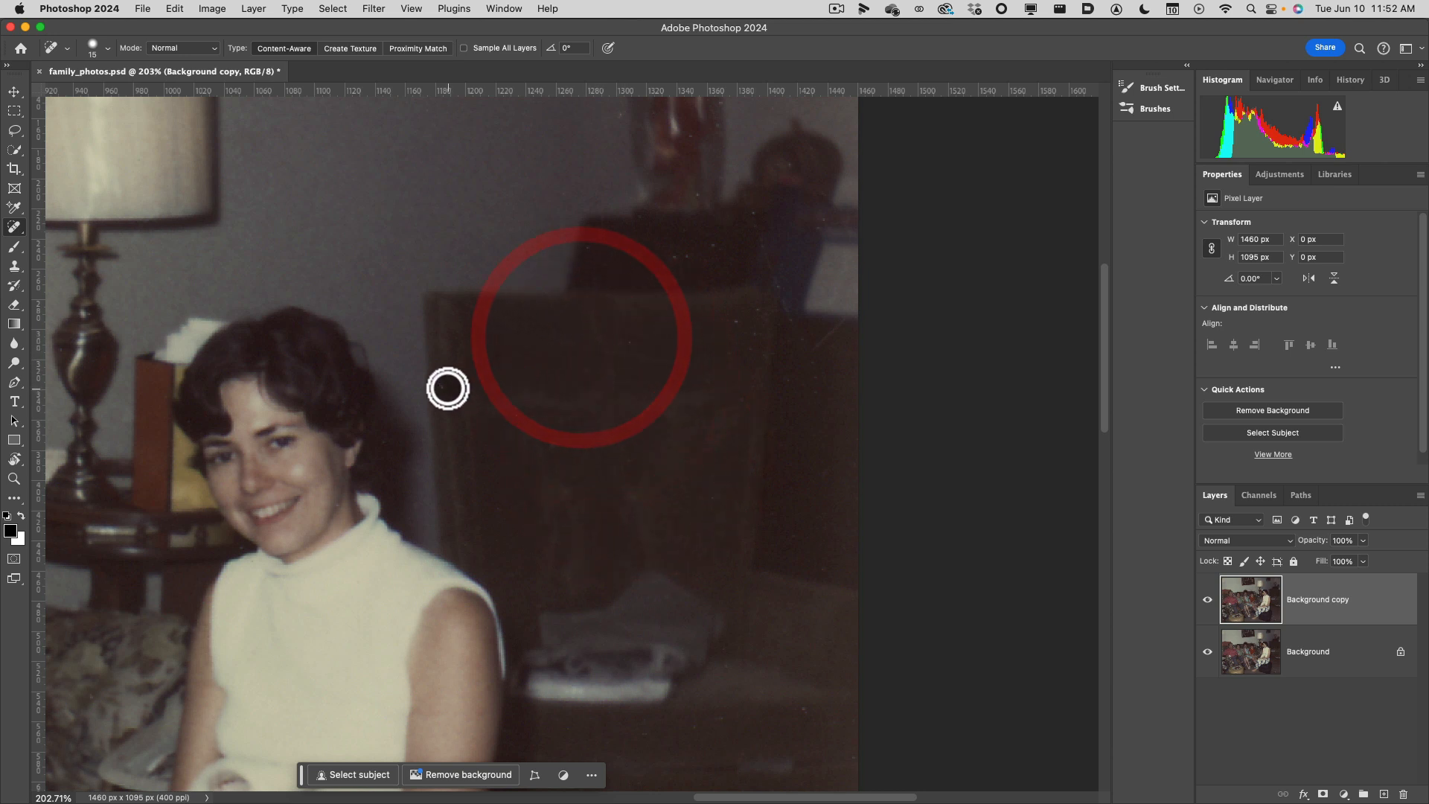
{"action": "left_click", "coordinate": [445, 387]}
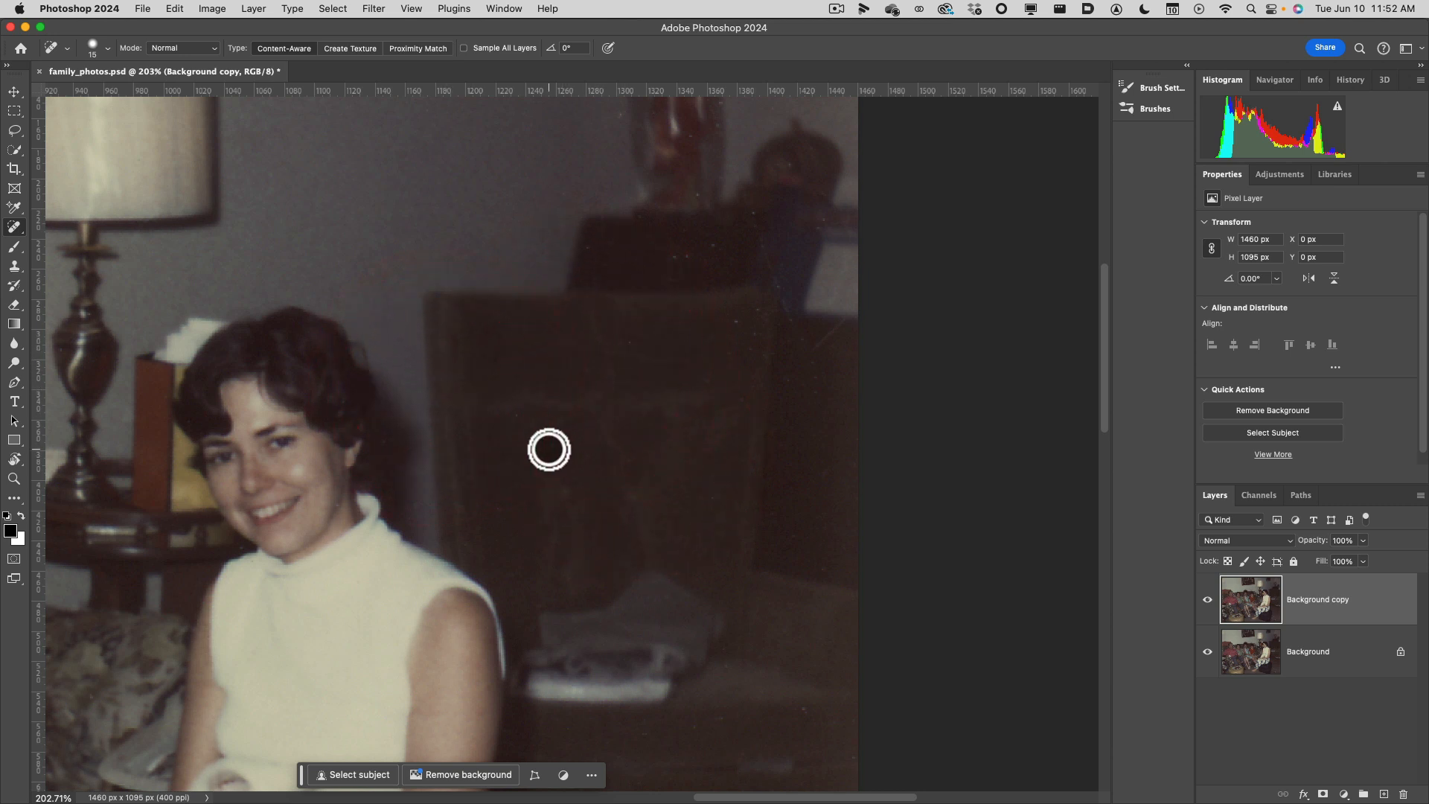
{"action": "left_click", "coordinate": [549, 449]}
Heal the specks along the chair's upper right corner and on the dark object behind it, below the red vase.
{"action": "left_click", "coordinate": [751, 311]}
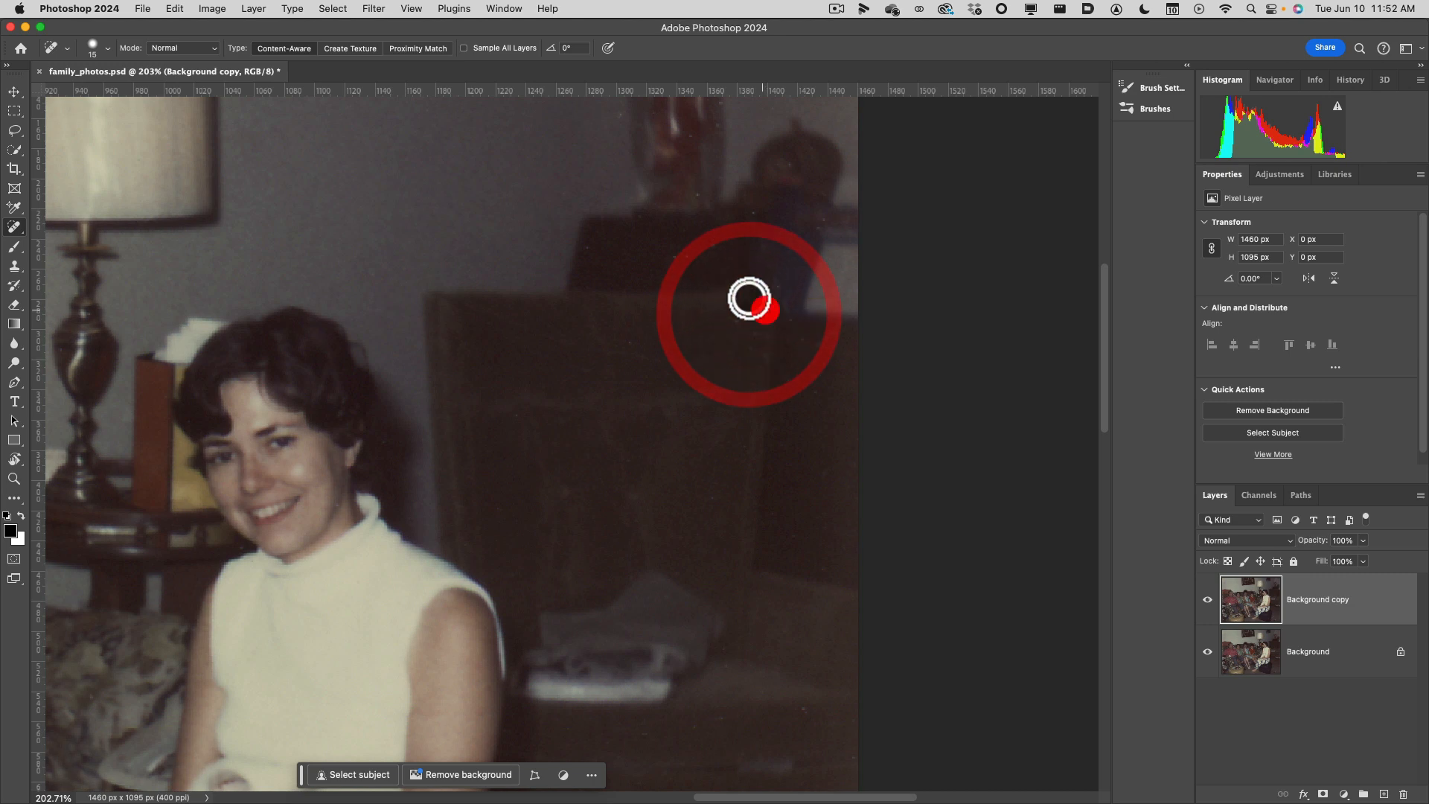
{"action": "left_click", "coordinate": [679, 255]}
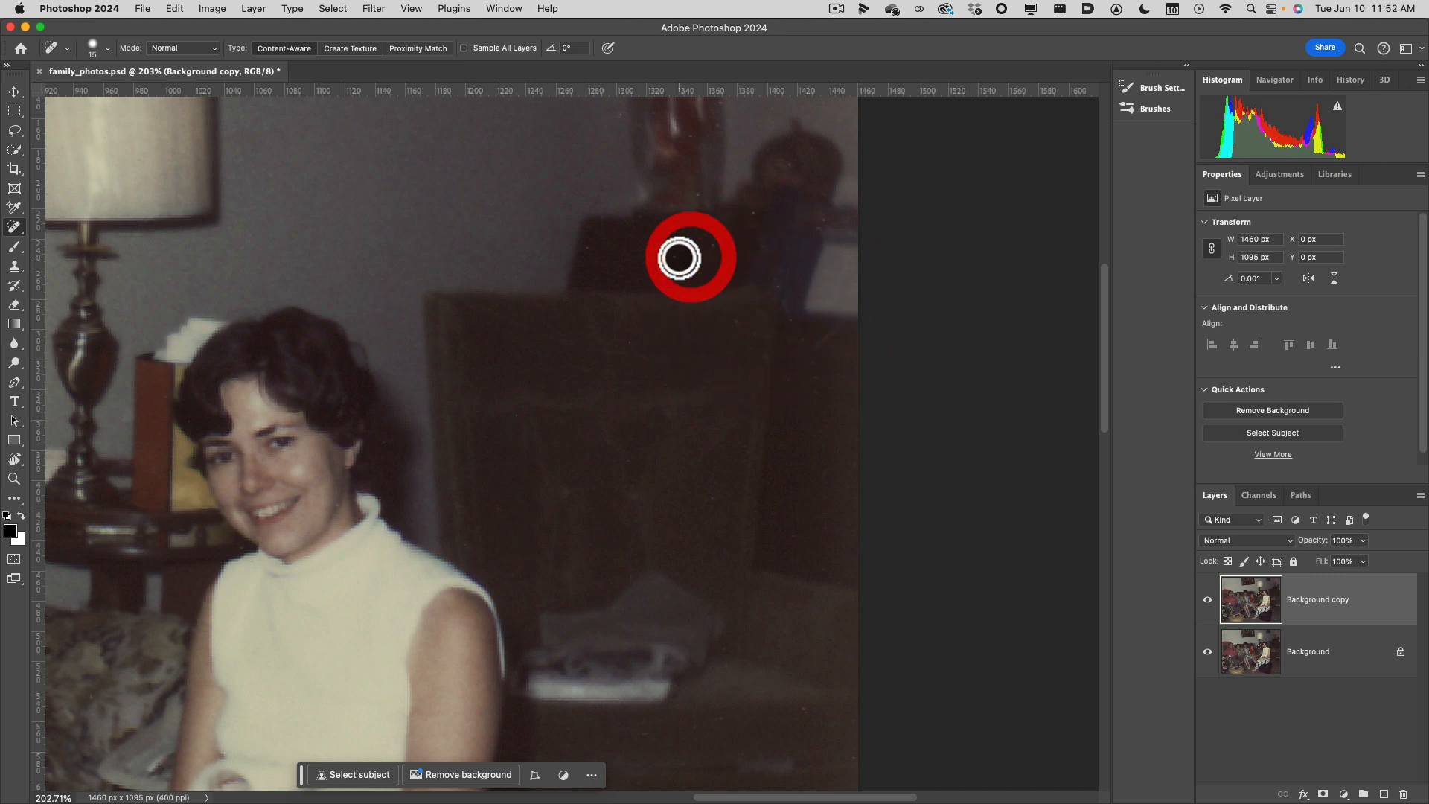
{"action": "left_click", "coordinate": [675, 259]}
{"action": "left_click", "coordinate": [710, 248]}
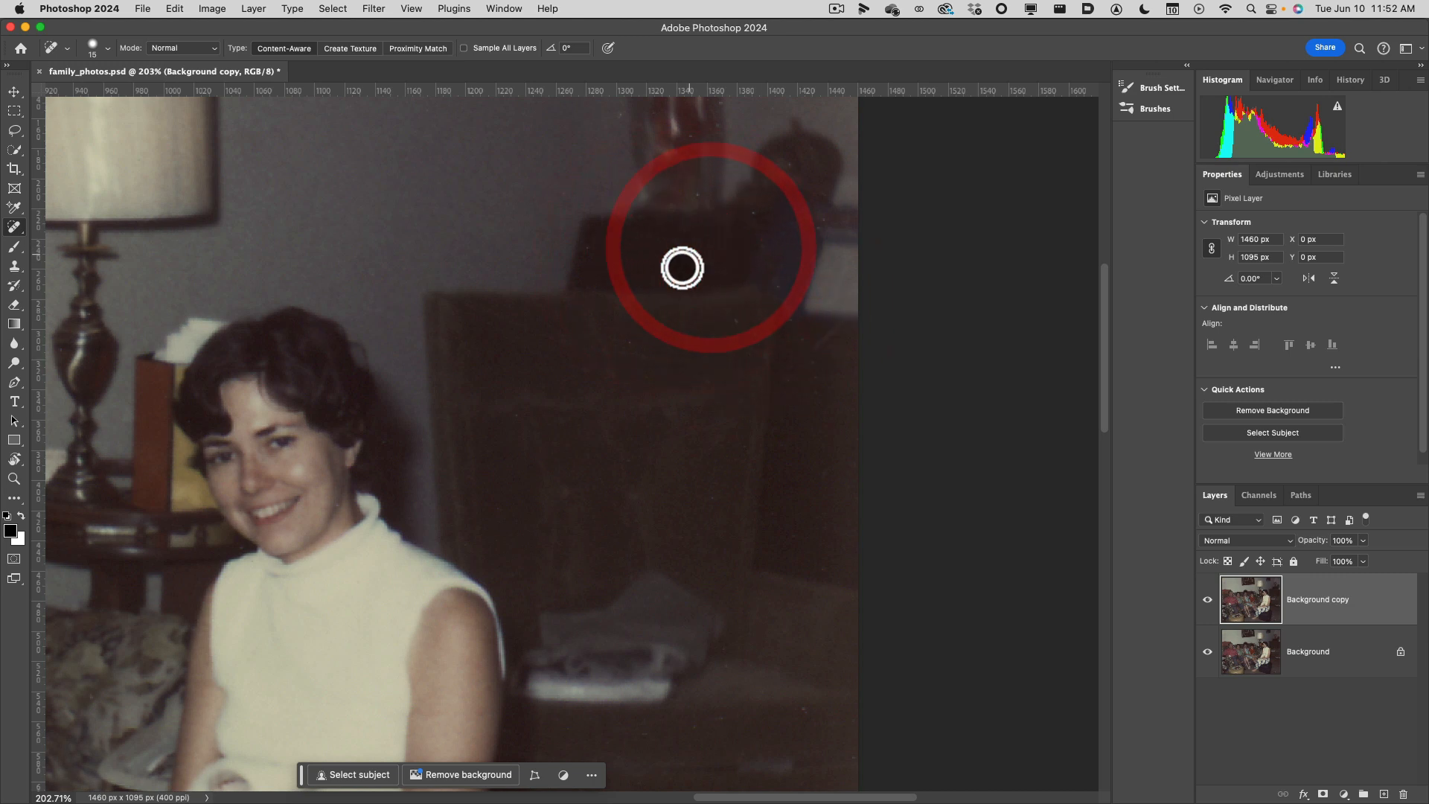
Heal the most prominent white specks on the dark ottoman beneath the woman.
{"action": "key", "text": "space"}
{"action": "left_click_drag", "start_coordinate": [596, 559], "coordinate": [679, 220]}
{"action": "mouse_move", "coordinate": [716, 629]}
{"action": "left_mouse_down"}
{"action": "mouse_move", "coordinate": [666, 433]}
{"action": "mouse_move", "coordinate": [689, 418]}
{"action": "left_mouse_up"}
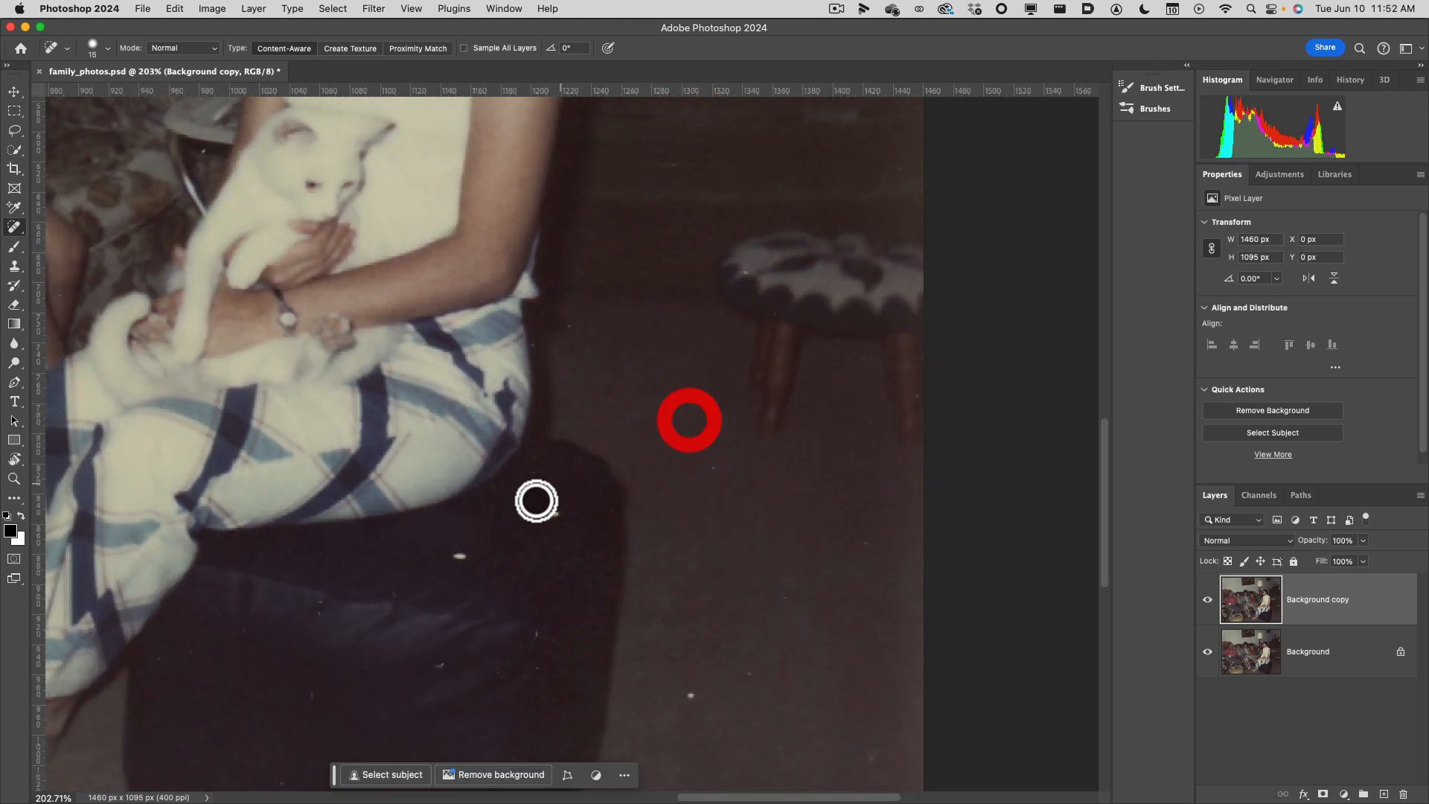
{"action": "left_click", "coordinate": [555, 511]}
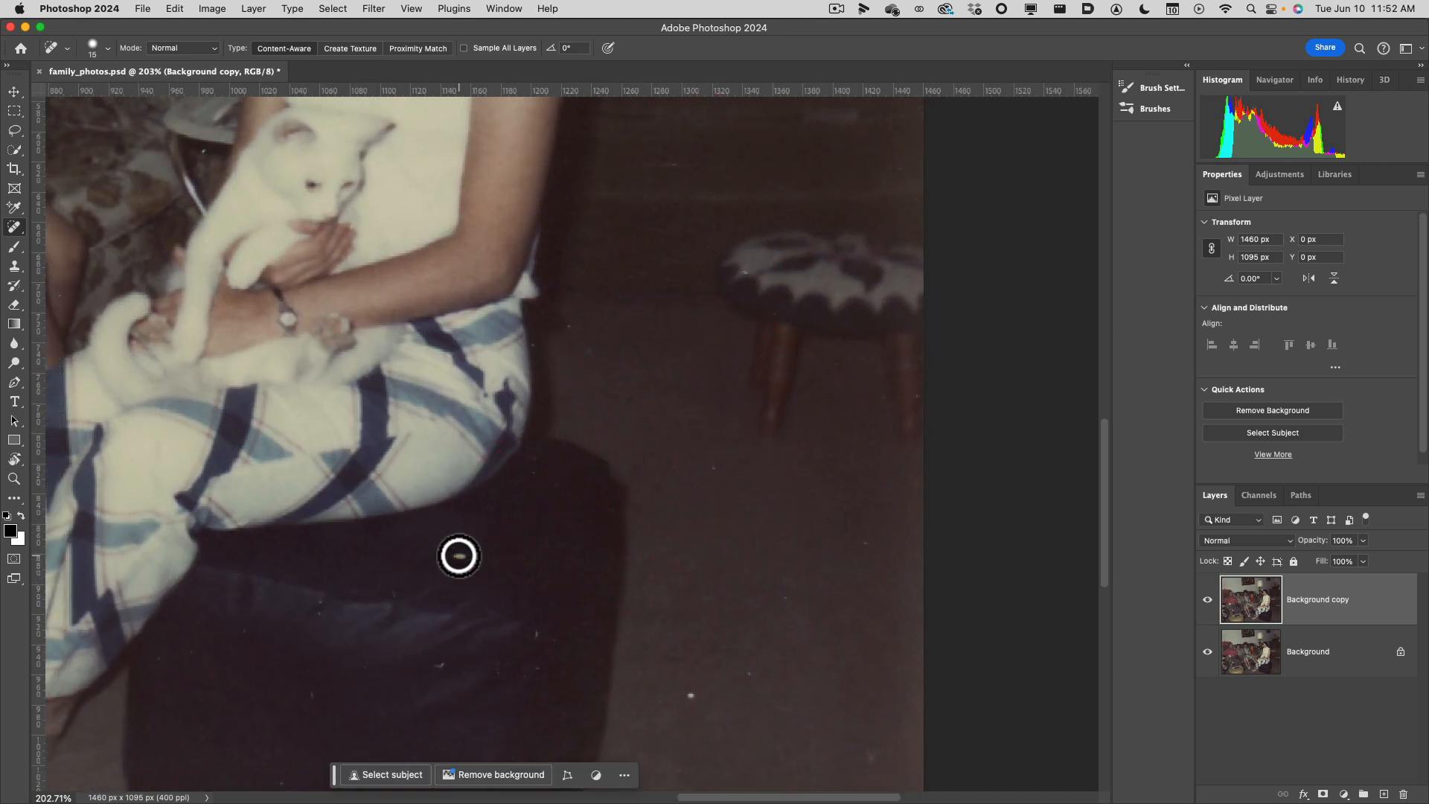
{"action": "left_click", "coordinate": [459, 555]}
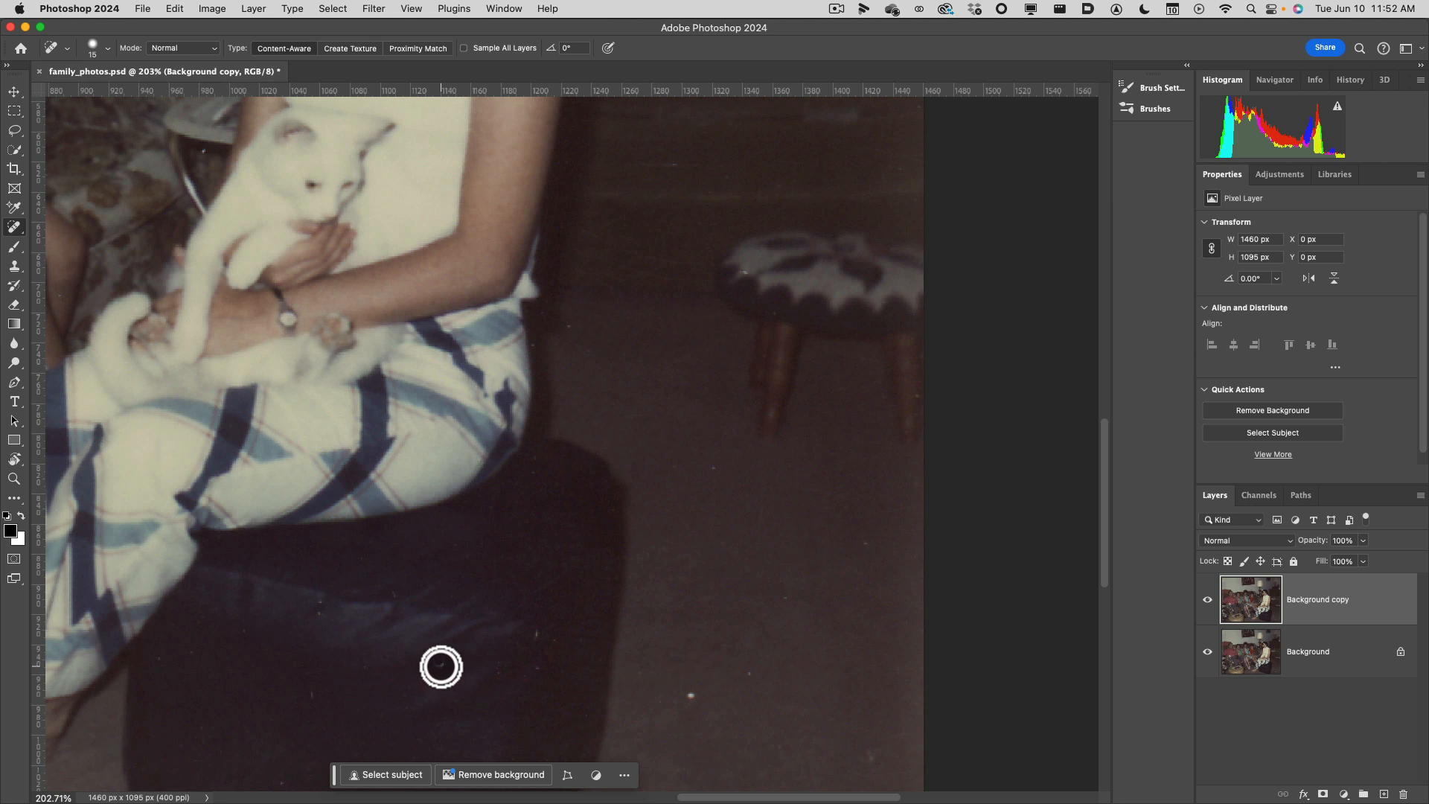
{"action": "left_click", "coordinate": [441, 665]}
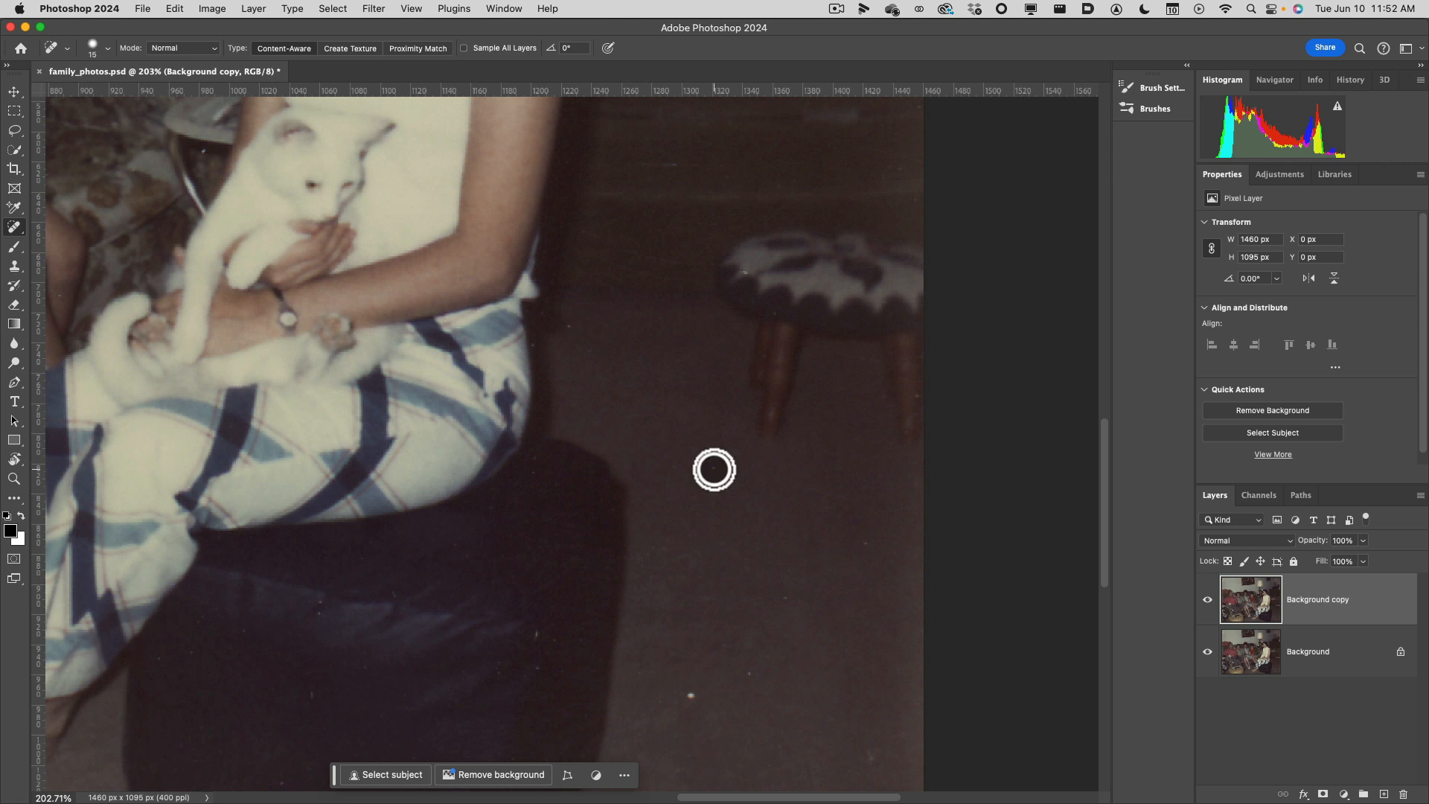
Heal the white specks on the brown floor between the ottoman and the photo's right edge.
{"action": "left_click", "coordinate": [715, 467]}
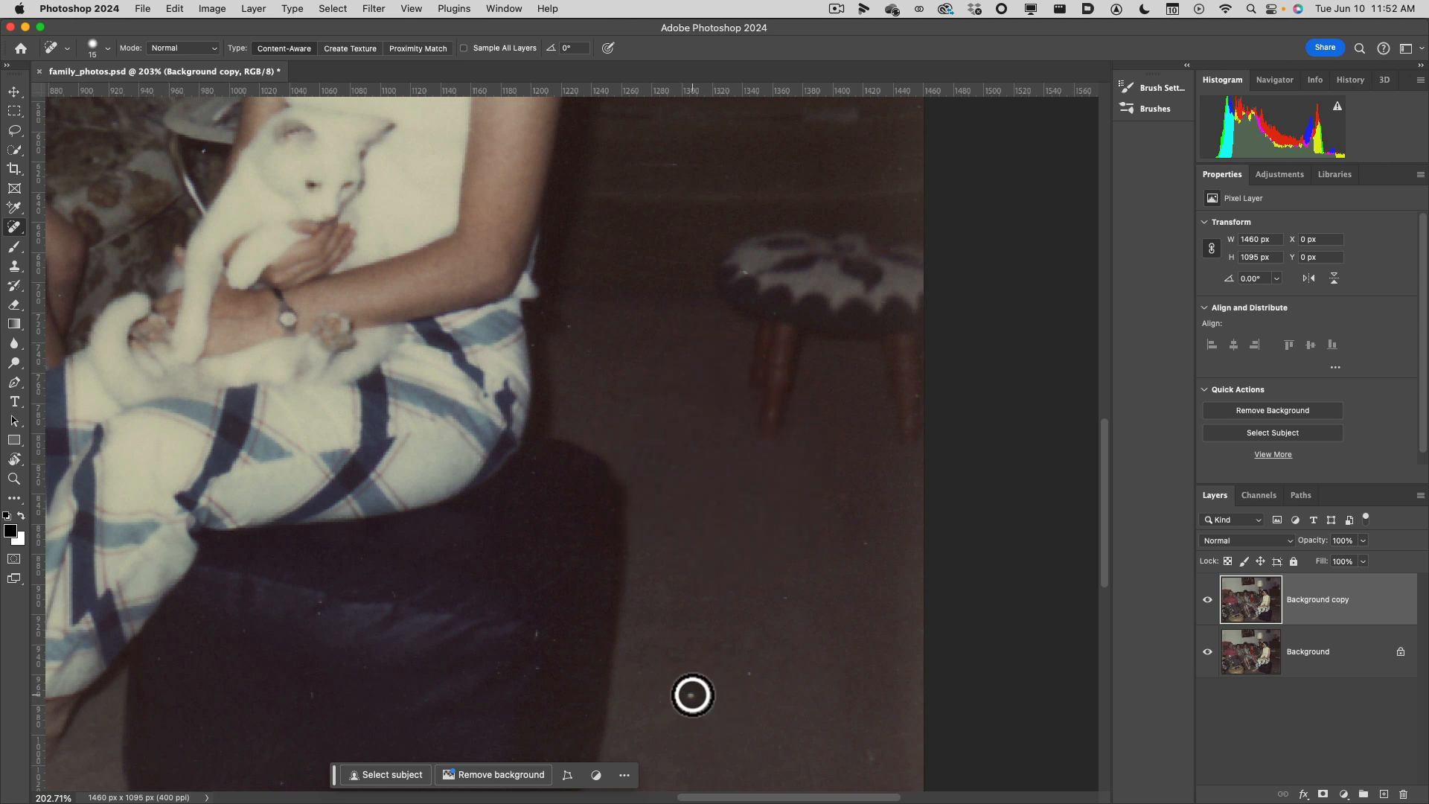
{"action": "left_click", "coordinate": [693, 696]}
{"action": "left_click", "coordinate": [755, 663]}
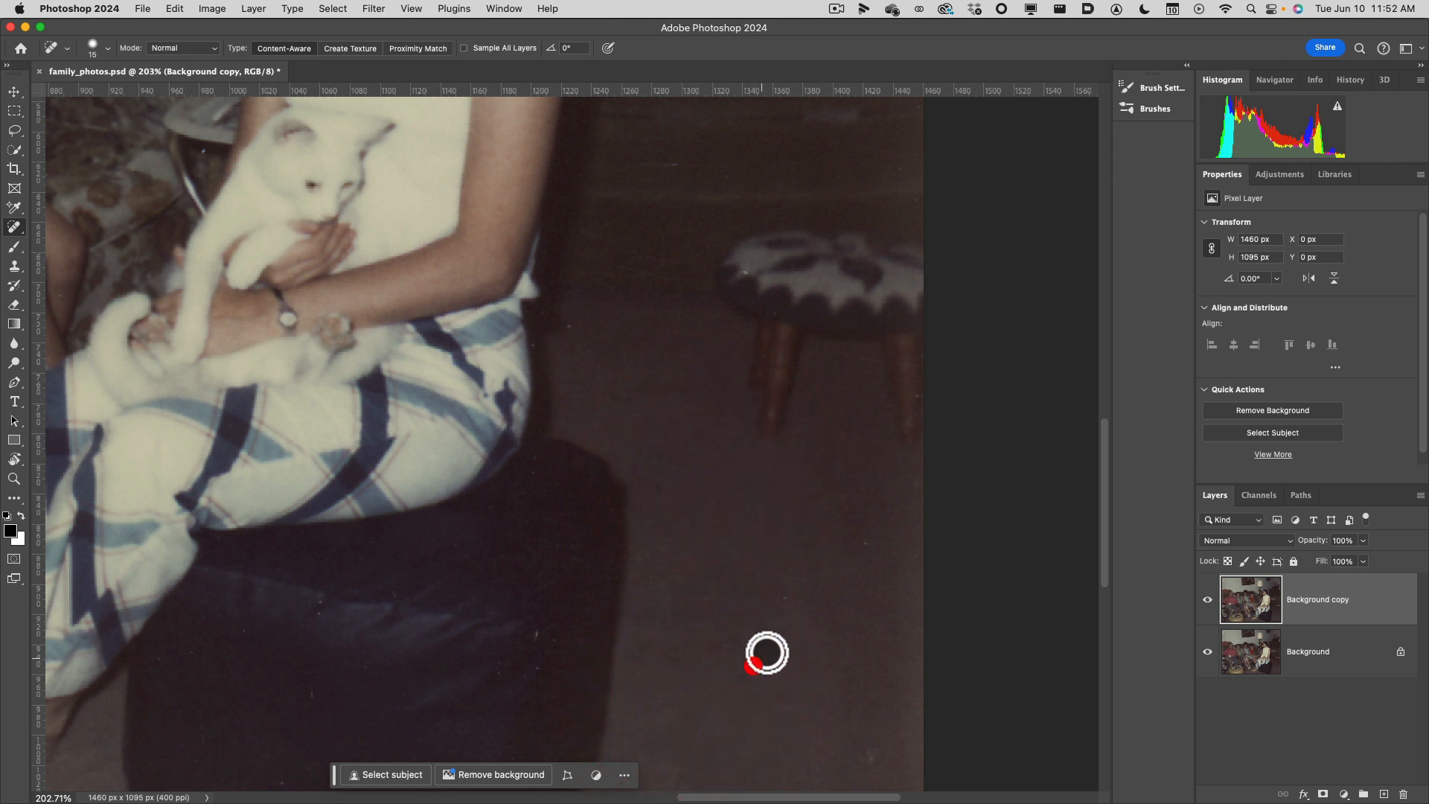
{"action": "left_click", "coordinate": [790, 592]}
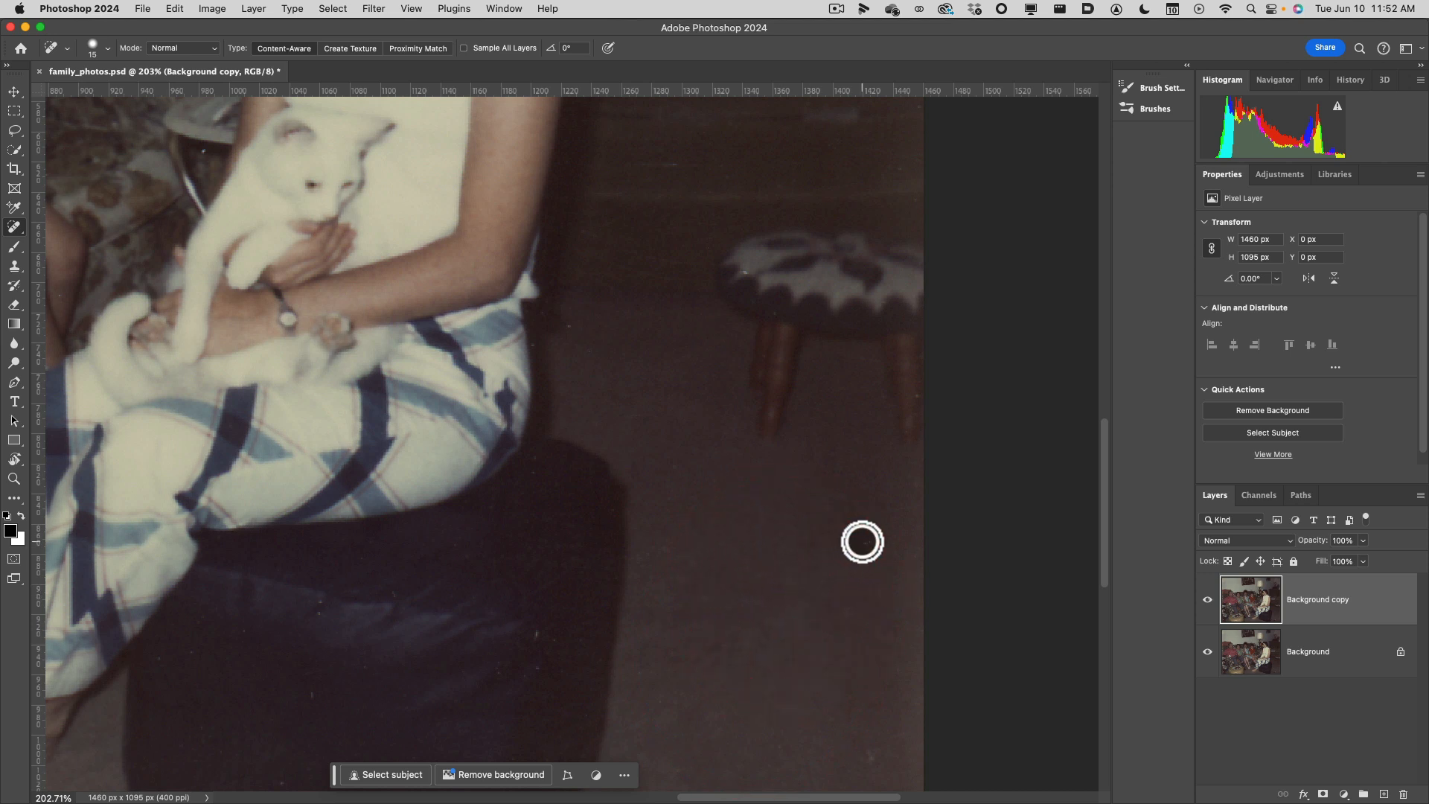
{"action": "left_click", "coordinate": [864, 542]}
{"action": "left_click", "coordinate": [870, 754]}
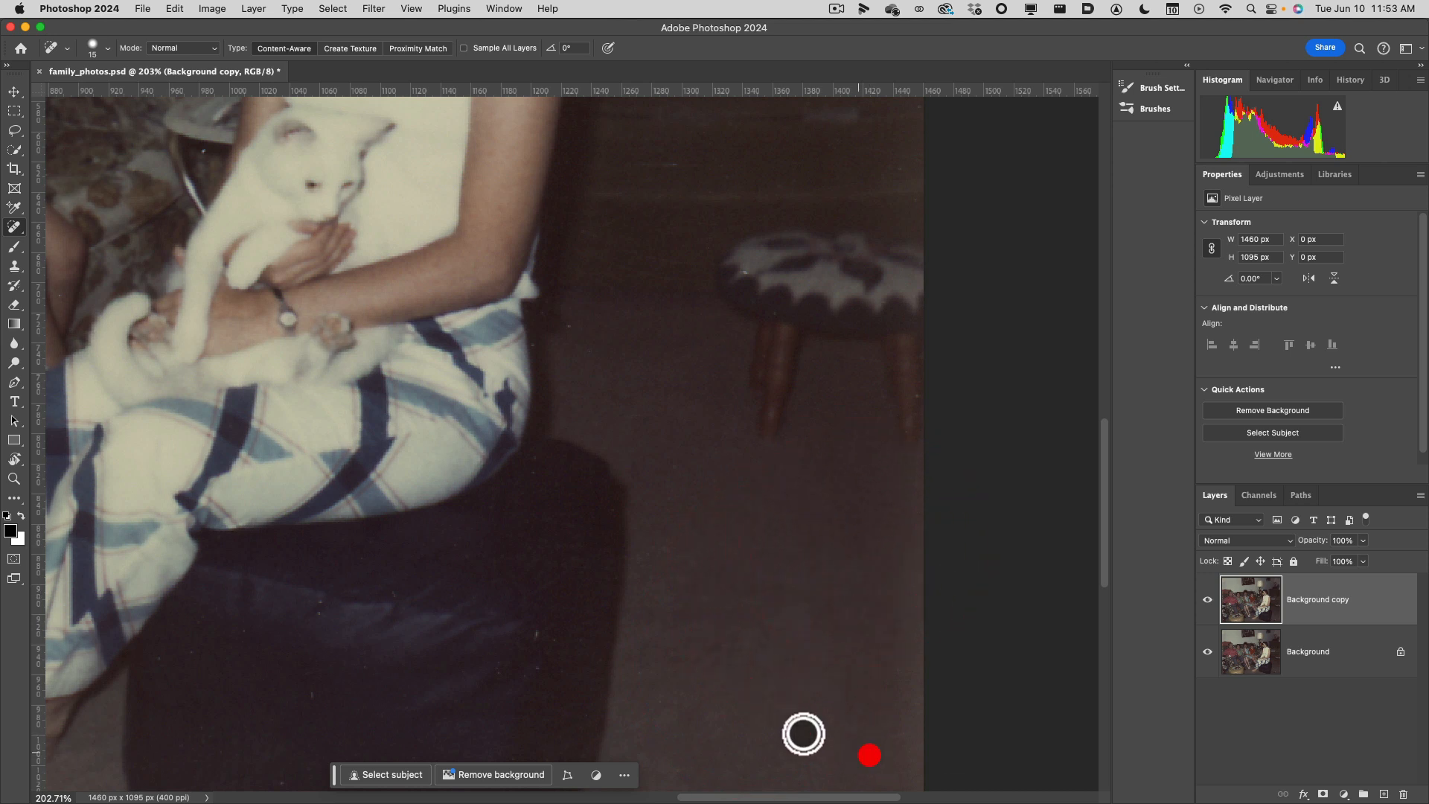
Heal the remaining fine specks across the dark ottoman, including those near the woman's trouser leg.
{"action": "left_click", "coordinate": [536, 660]}
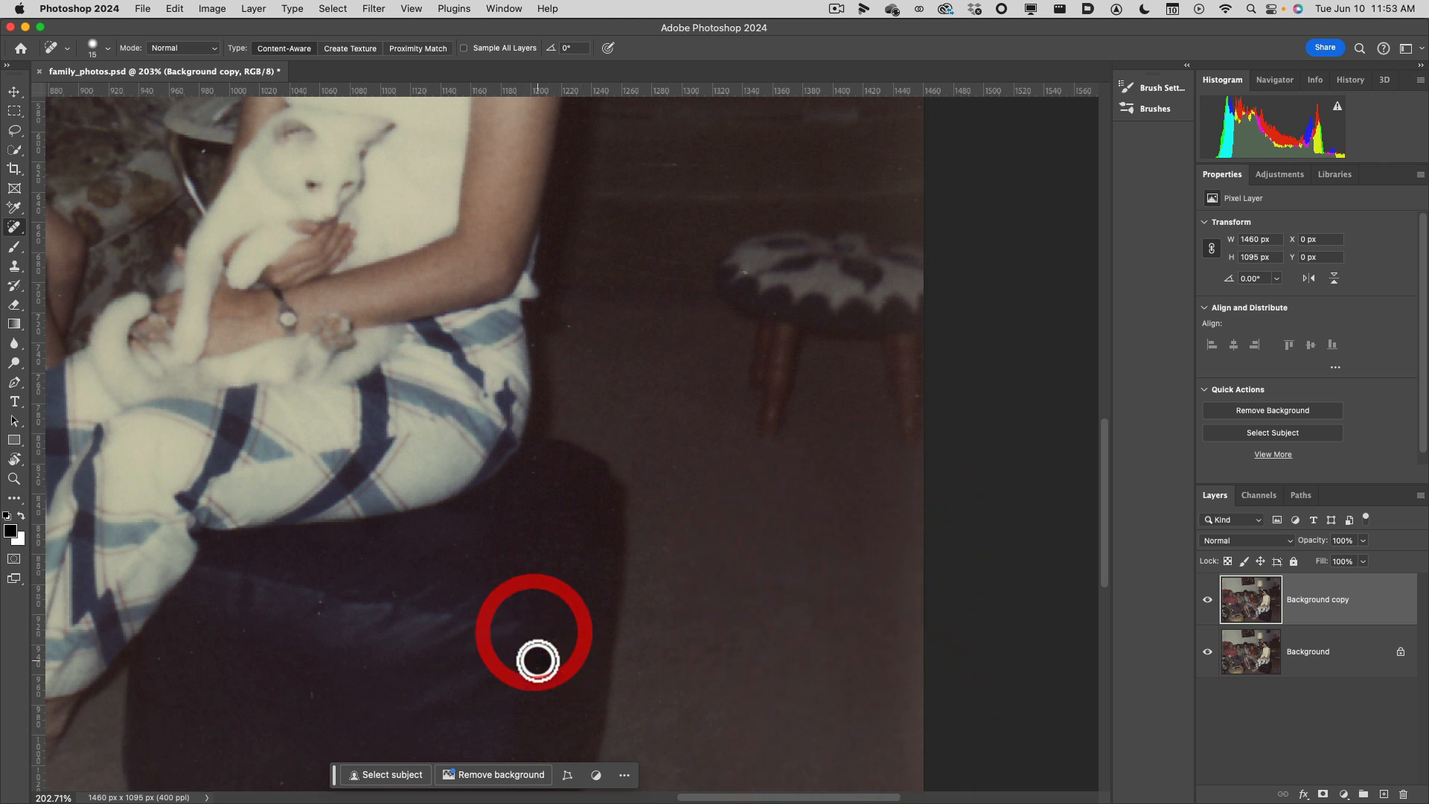
{"action": "left_click", "coordinate": [520, 661]}
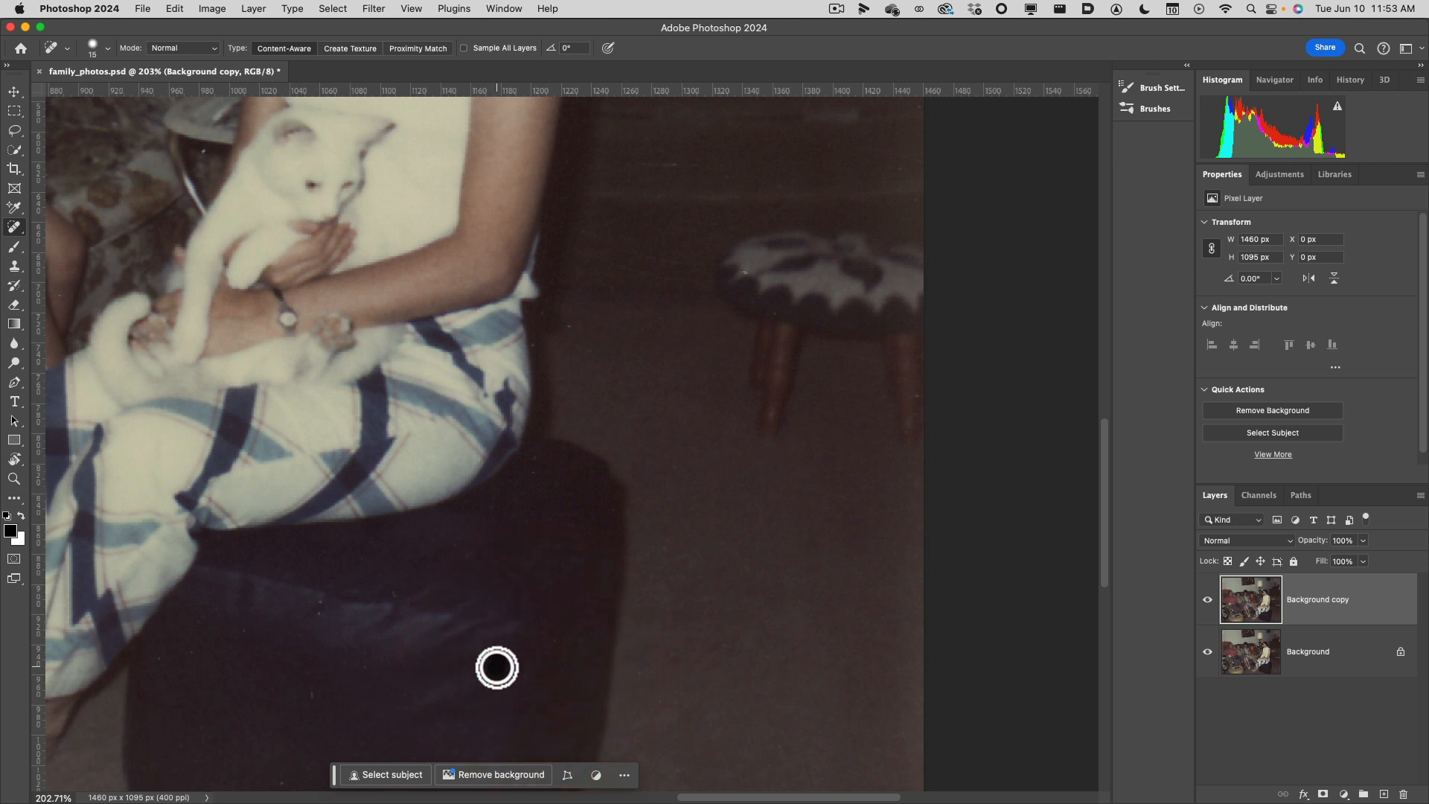
{"action": "left_click", "coordinate": [497, 668]}
{"action": "left_click", "coordinate": [323, 666]}
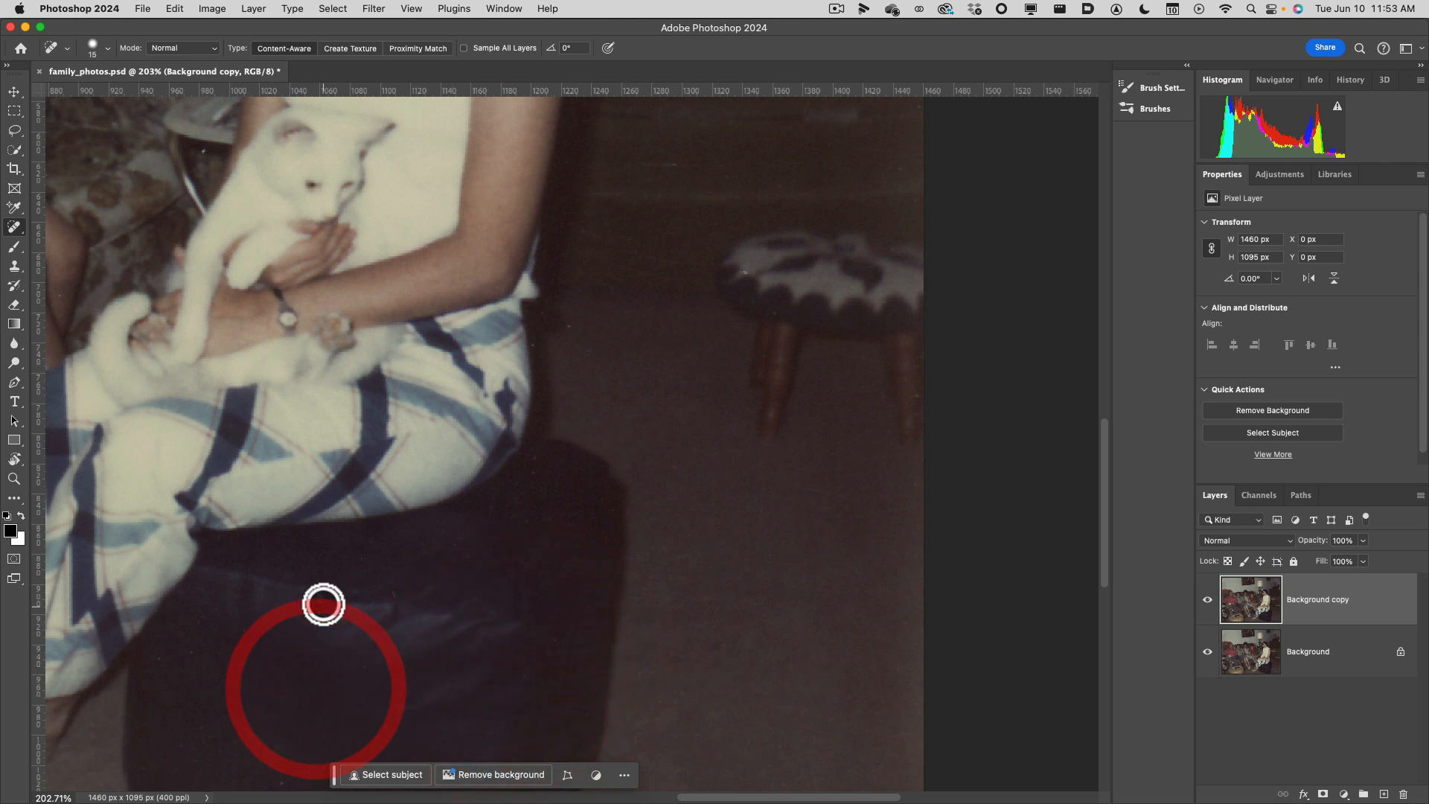
{"action": "left_click", "coordinate": [319, 606]}
{"action": "left_click", "coordinate": [280, 775]}
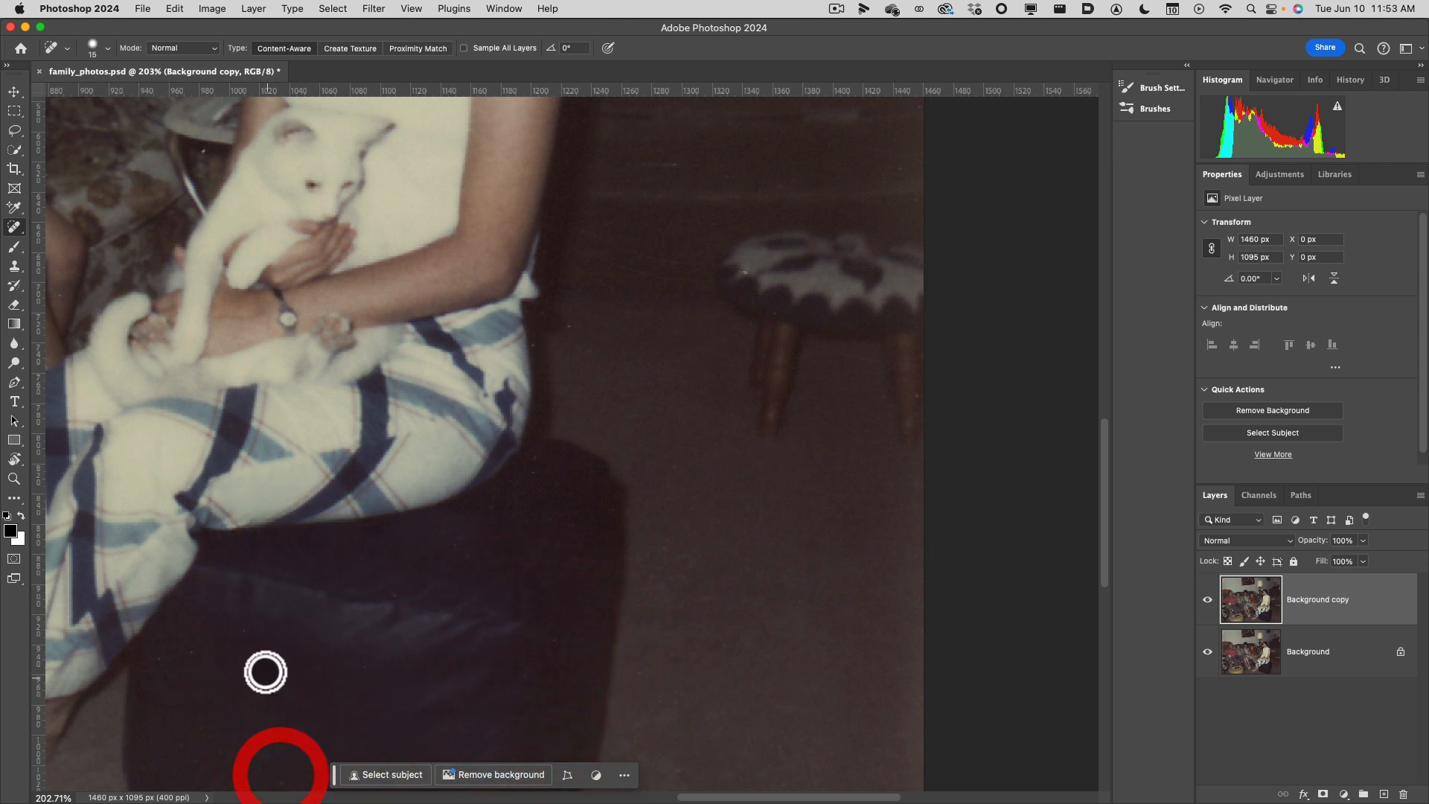
{"action": "left_click", "coordinate": [248, 634]}
{"action": "left_click", "coordinate": [160, 663]}
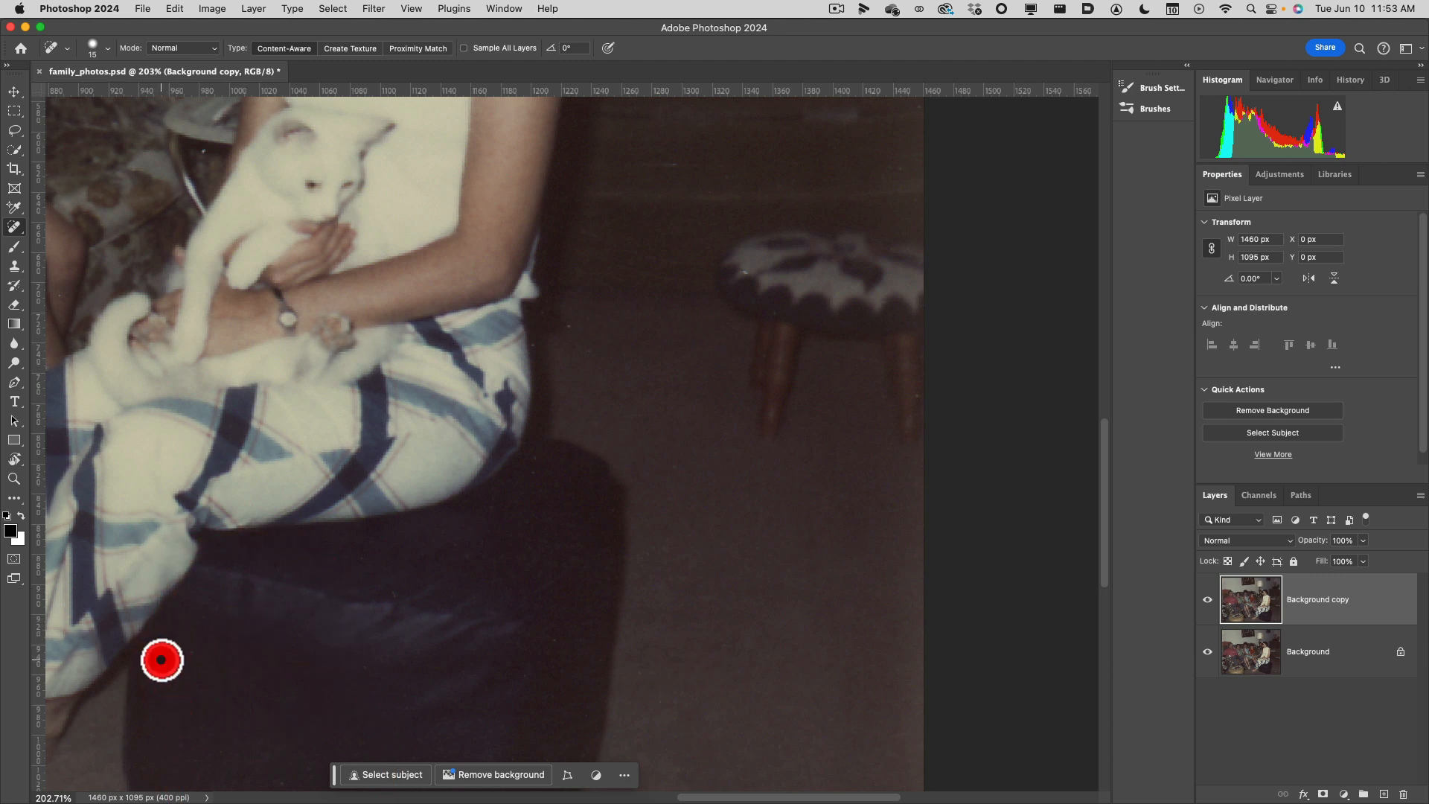
Heal the specks in the dark areas beside the woman's hip and along the right edge of her plaid trousers.
{"action": "left_click_drag", "start_coordinate": [357, 606], "coordinate": [685, 703]}
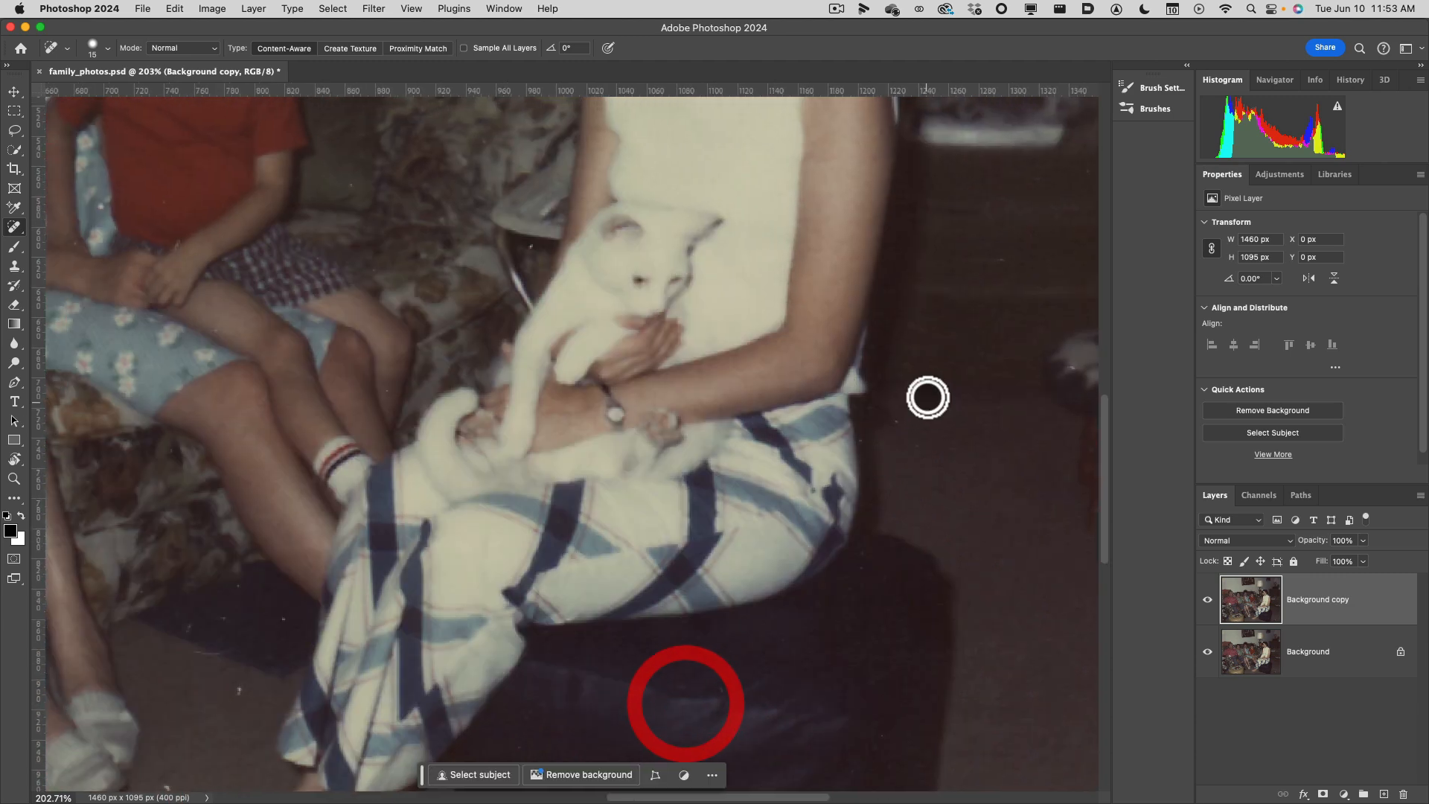
{"action": "left_click", "coordinate": [896, 422]}
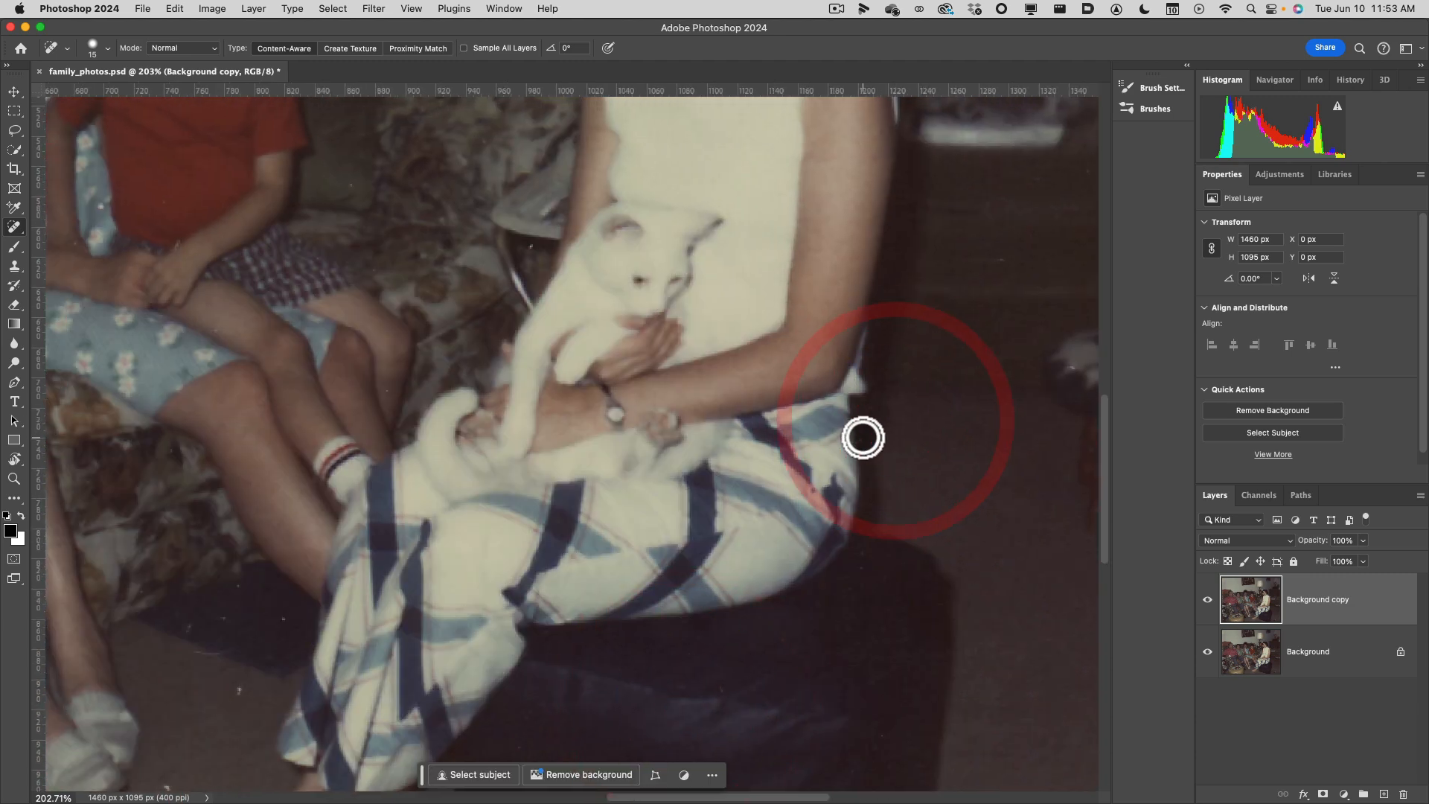
{"action": "left_click", "coordinate": [862, 429]}
{"action": "left_click", "coordinate": [862, 564]}
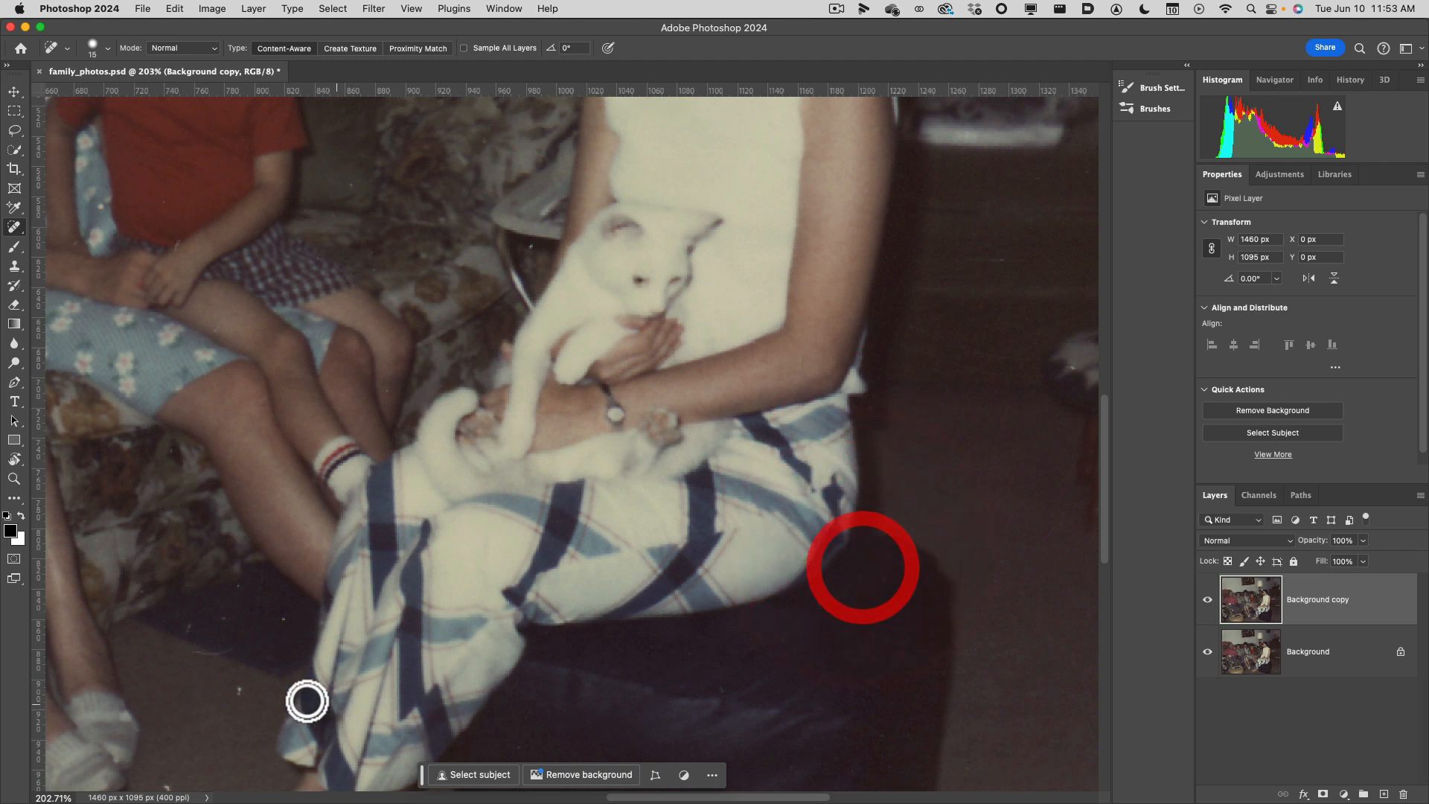
Heal the white specks on the floor by the bare foot and on the dark patch beside the plaid trouser leg.
{"action": "left_click_drag", "start_coordinate": [242, 712], "coordinate": [517, 551]}
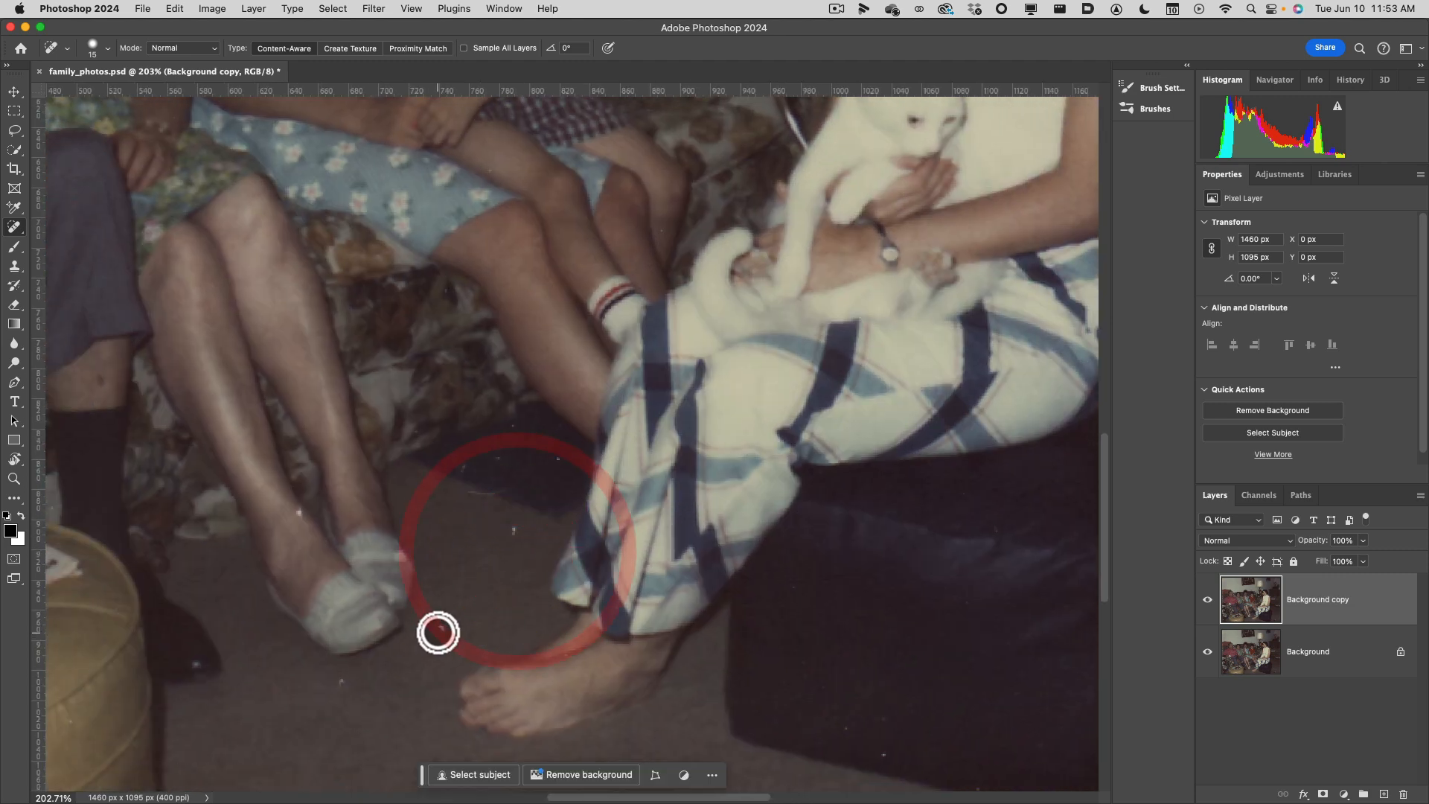
{"action": "left_click", "coordinate": [439, 629]}
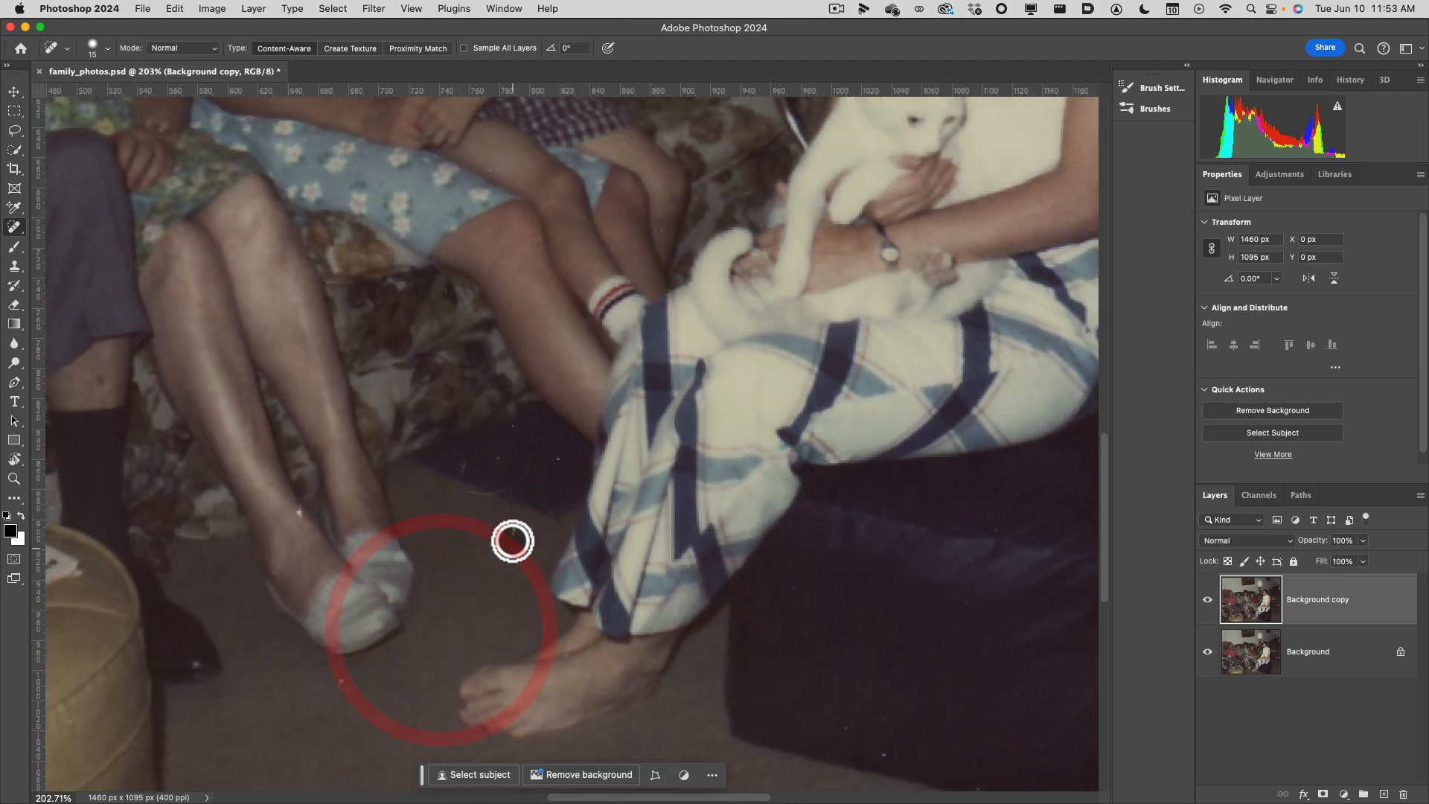
{"action": "left_click", "coordinate": [513, 531]}
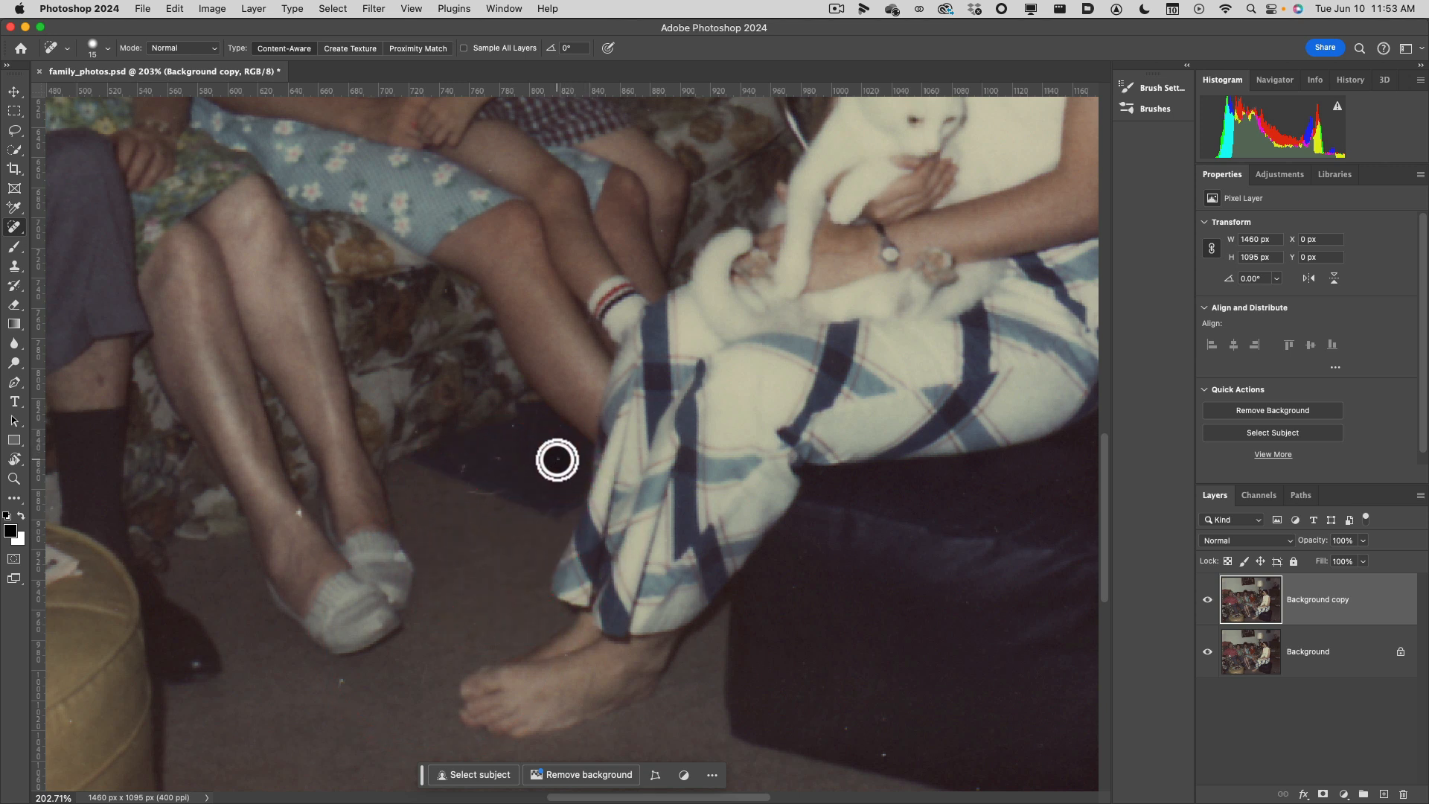
{"action": "left_click", "coordinate": [557, 459]}
{"action": "left_click", "coordinate": [507, 435]}
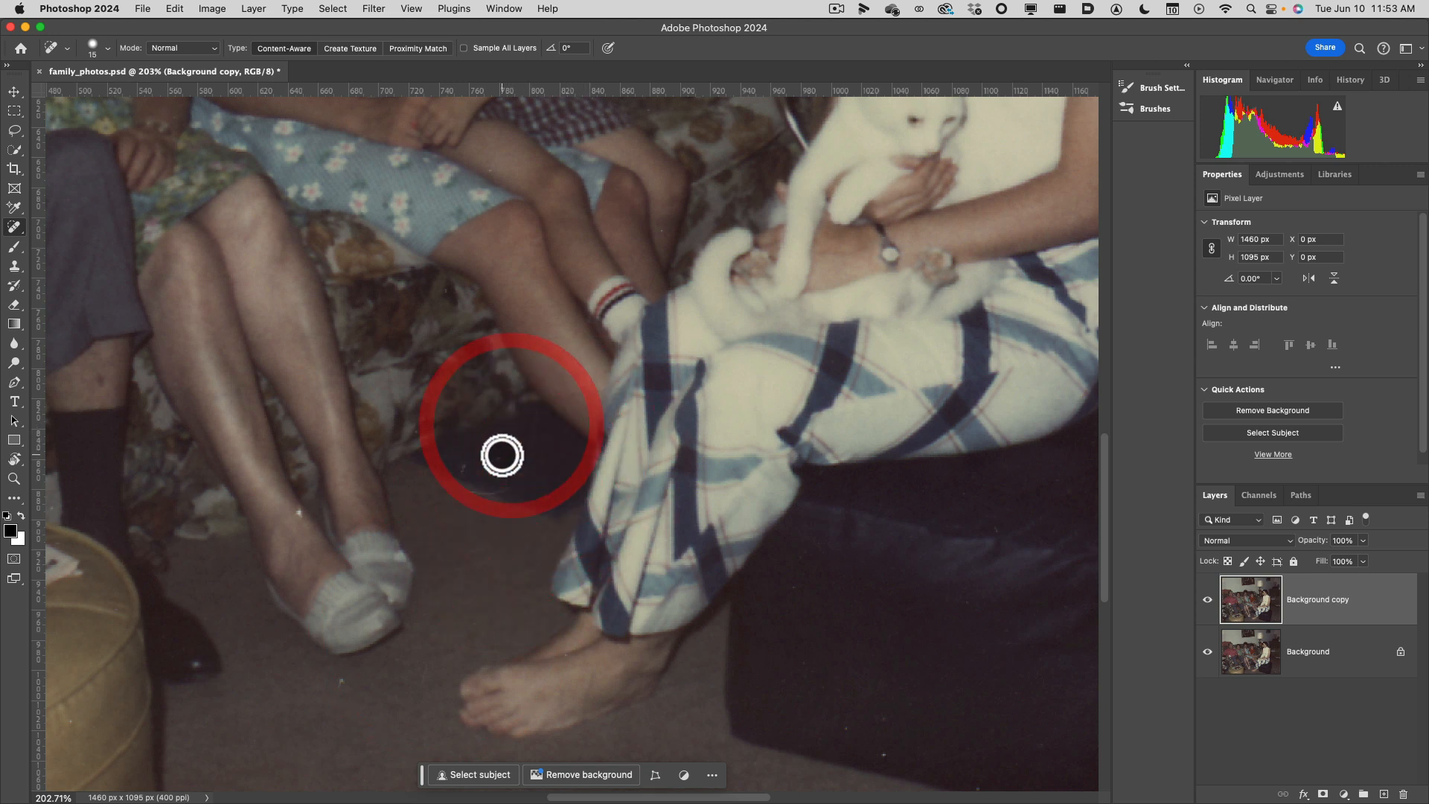
{"action": "left_click", "coordinate": [468, 463]}
Heal the specks on the seated woman's shin, on the floor below her socks, and near the dark ottoman's lower edge.
{"action": "left_click", "coordinate": [296, 509]}
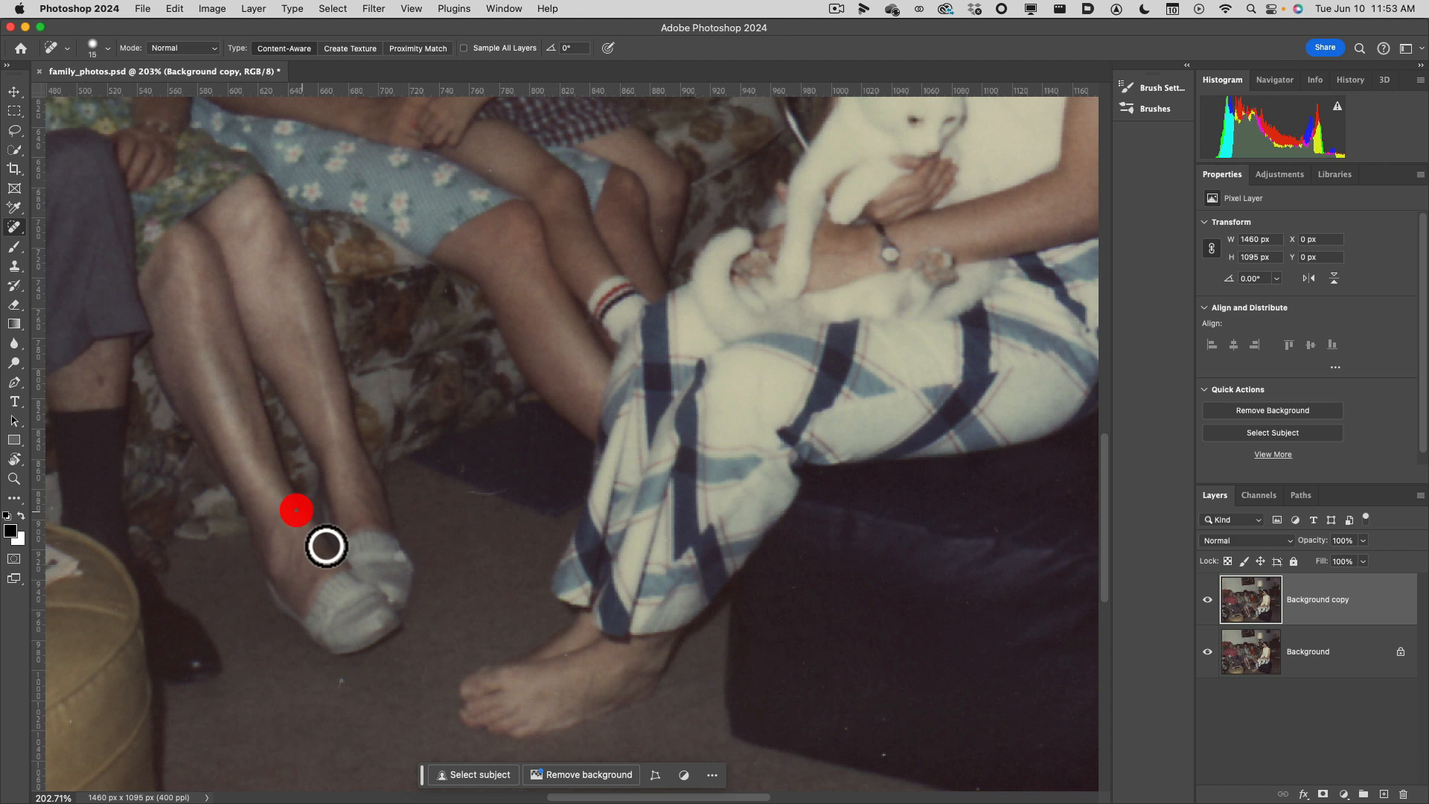
{"action": "left_click", "coordinate": [336, 677]}
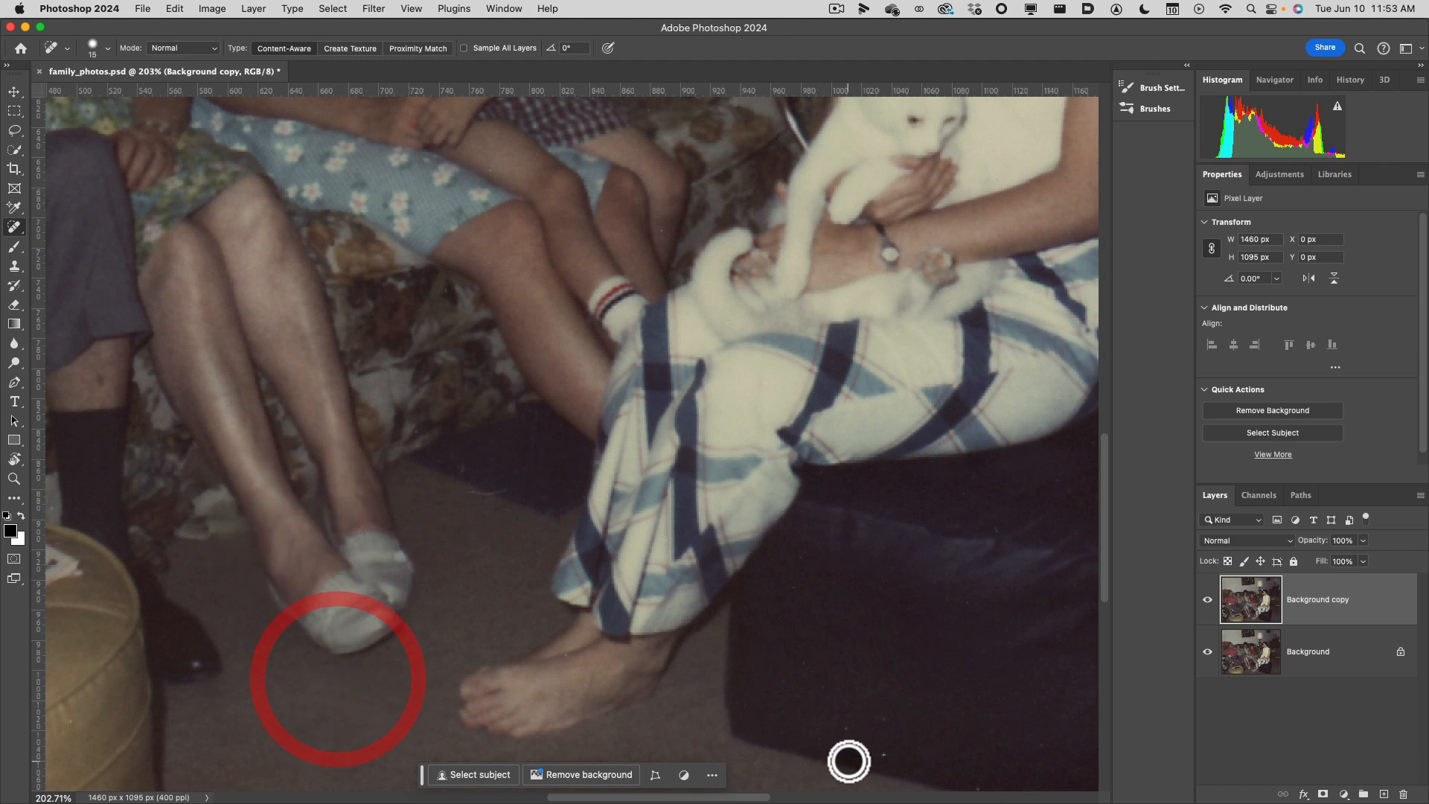
{"action": "left_click", "coordinate": [853, 729]}
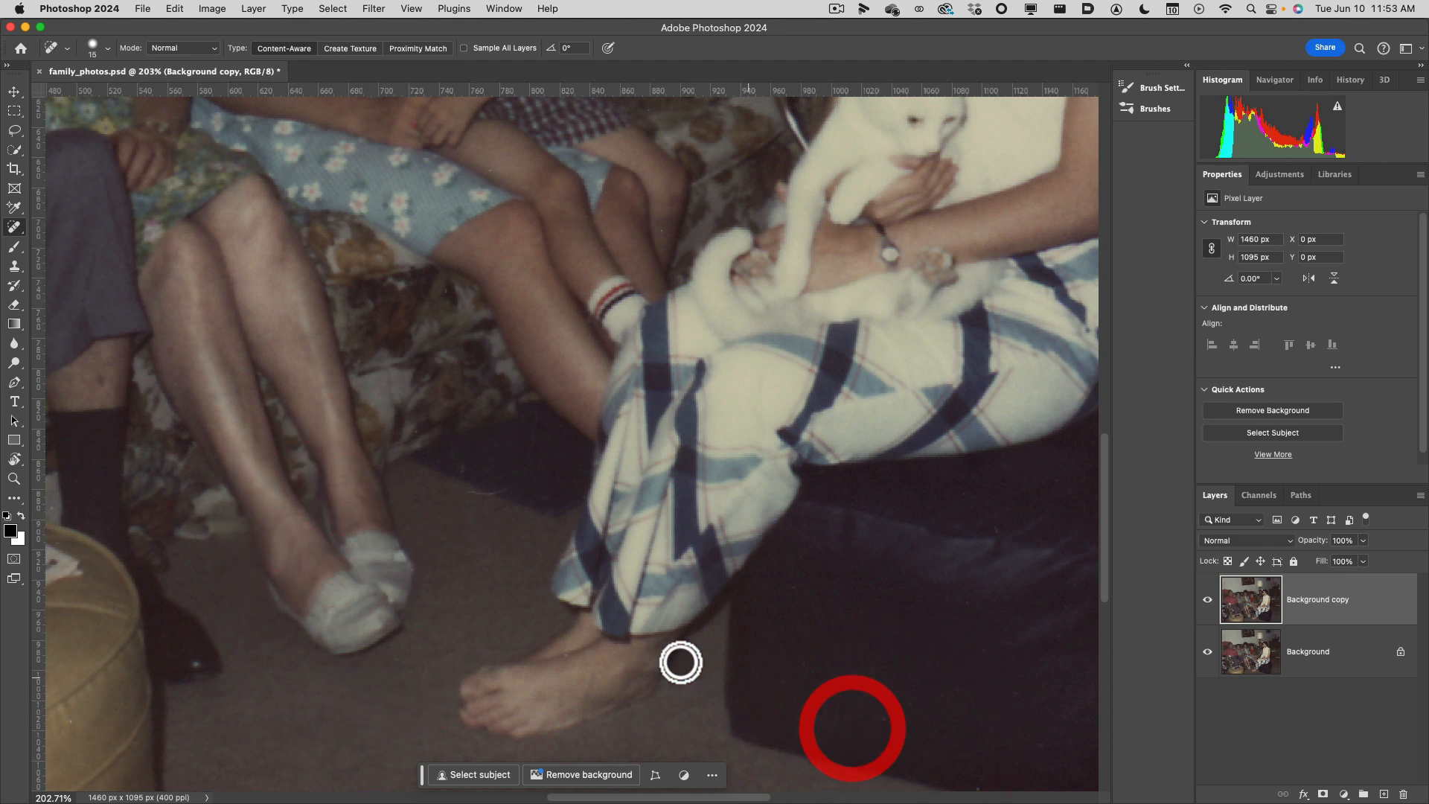
Examine the rest of the photo, from the seated family up to the back wall and lampshade, for remaining blemishes.
{"action": "left_click_drag", "start_coordinate": [549, 575], "coordinate": [858, 526]}
{"action": "left_click_drag", "start_coordinate": [739, 158], "coordinate": [806, 457]}
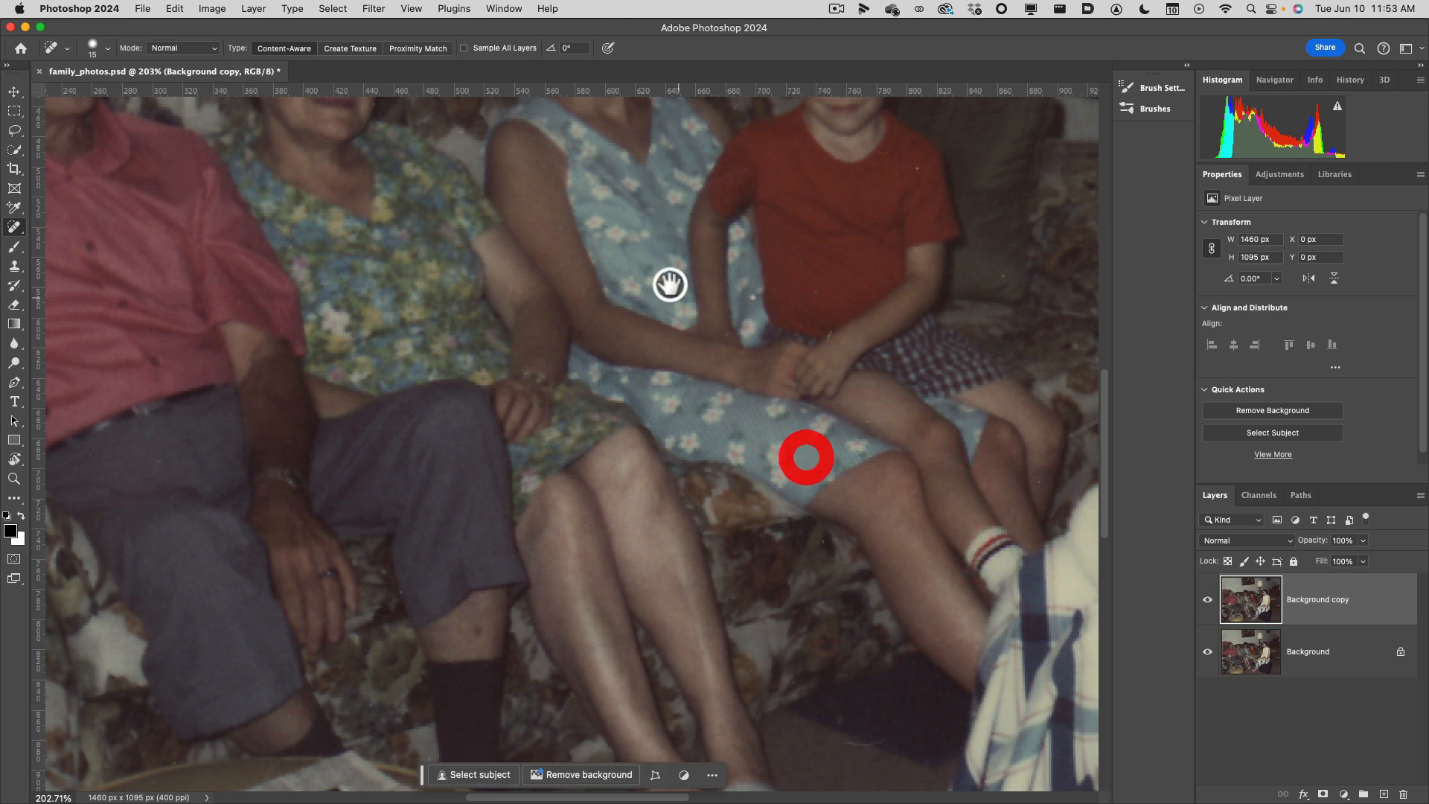
{"action": "left_click_drag", "start_coordinate": [665, 289], "coordinate": [807, 606]}
{"action": "left_click_drag", "start_coordinate": [610, 287], "coordinate": [718, 740]}
{"action": "left_click_drag", "start_coordinate": [704, 306], "coordinate": [684, 371]}
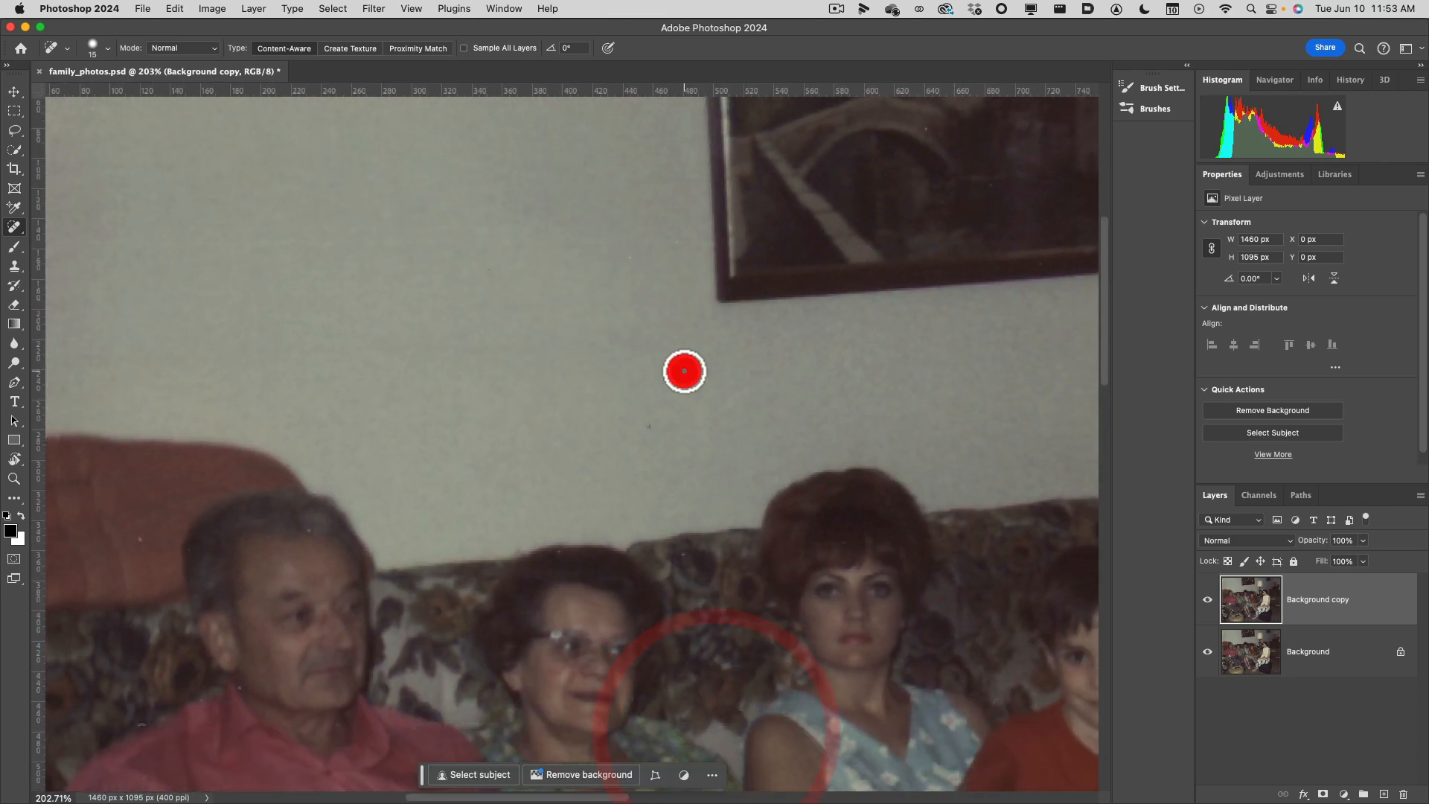
{"action": "scroll", "coordinate": [684, 376], "scroll_direction": "down", "scroll_amount": 5}
{"action": "scroll", "coordinate": [683, 392], "scroll_direction": "up", "scroll_amount": 2}
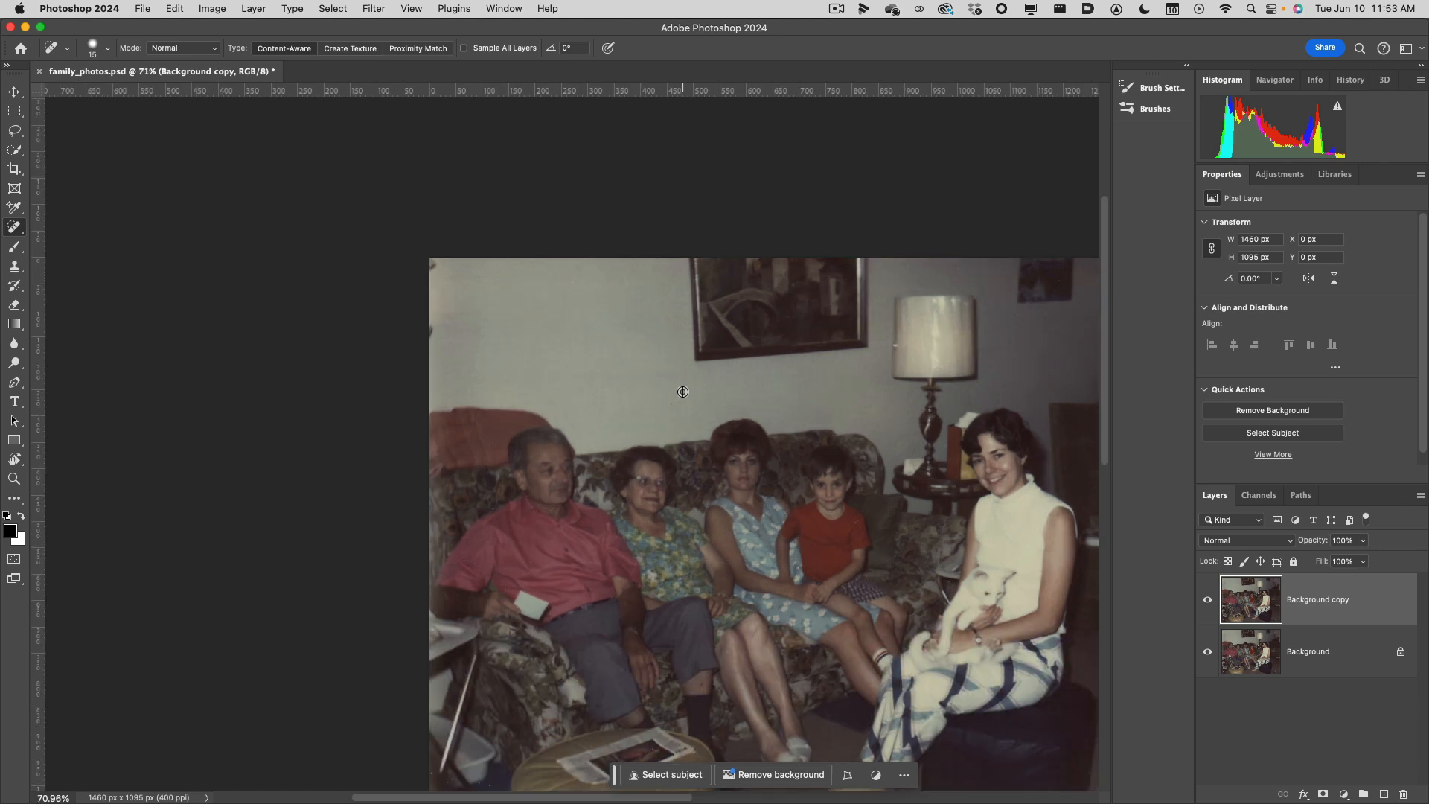
{"action": "scroll", "coordinate": [683, 391], "scroll_direction": "up", "scroll_amount": 2}
{"action": "mouse_move", "coordinate": [872, 614]}
{"action": "left_mouse_down"}
{"action": "mouse_move", "coordinate": [839, 468]}
{"action": "mouse_move", "coordinate": [718, 392]}
{"action": "mouse_move", "coordinate": [718, 418]}
{"action": "left_mouse_up"}
{"action": "scroll", "coordinate": [726, 438], "scroll_direction": "up", "scroll_amount": 1}
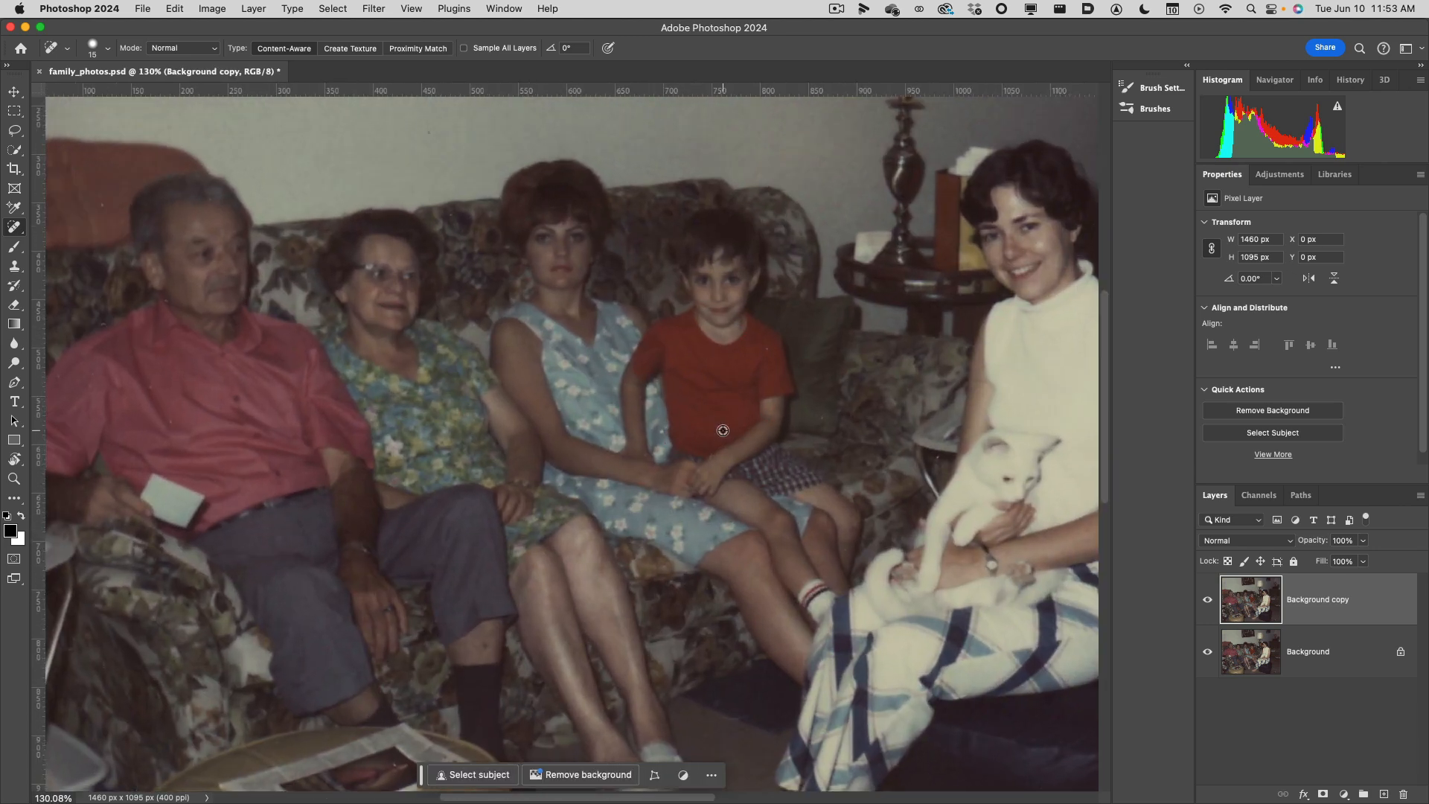
{"action": "left_click_drag", "start_coordinate": [764, 273], "coordinate": [750, 620]}
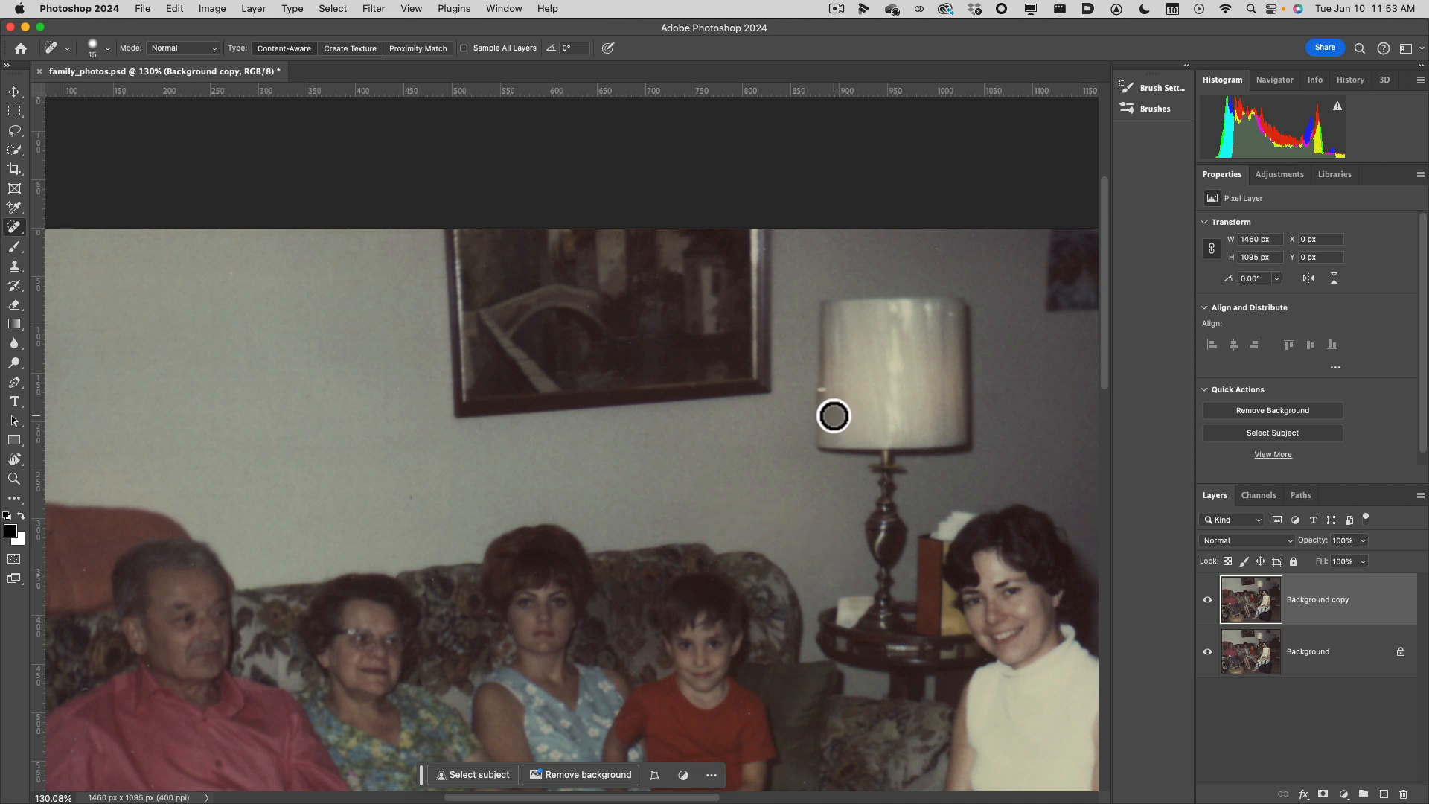
{"action": "scroll", "coordinate": [834, 415], "scroll_direction": "up", "scroll_amount": 3}
{"action": "scroll", "coordinate": [834, 415], "scroll_direction": "up", "scroll_amount": 2}
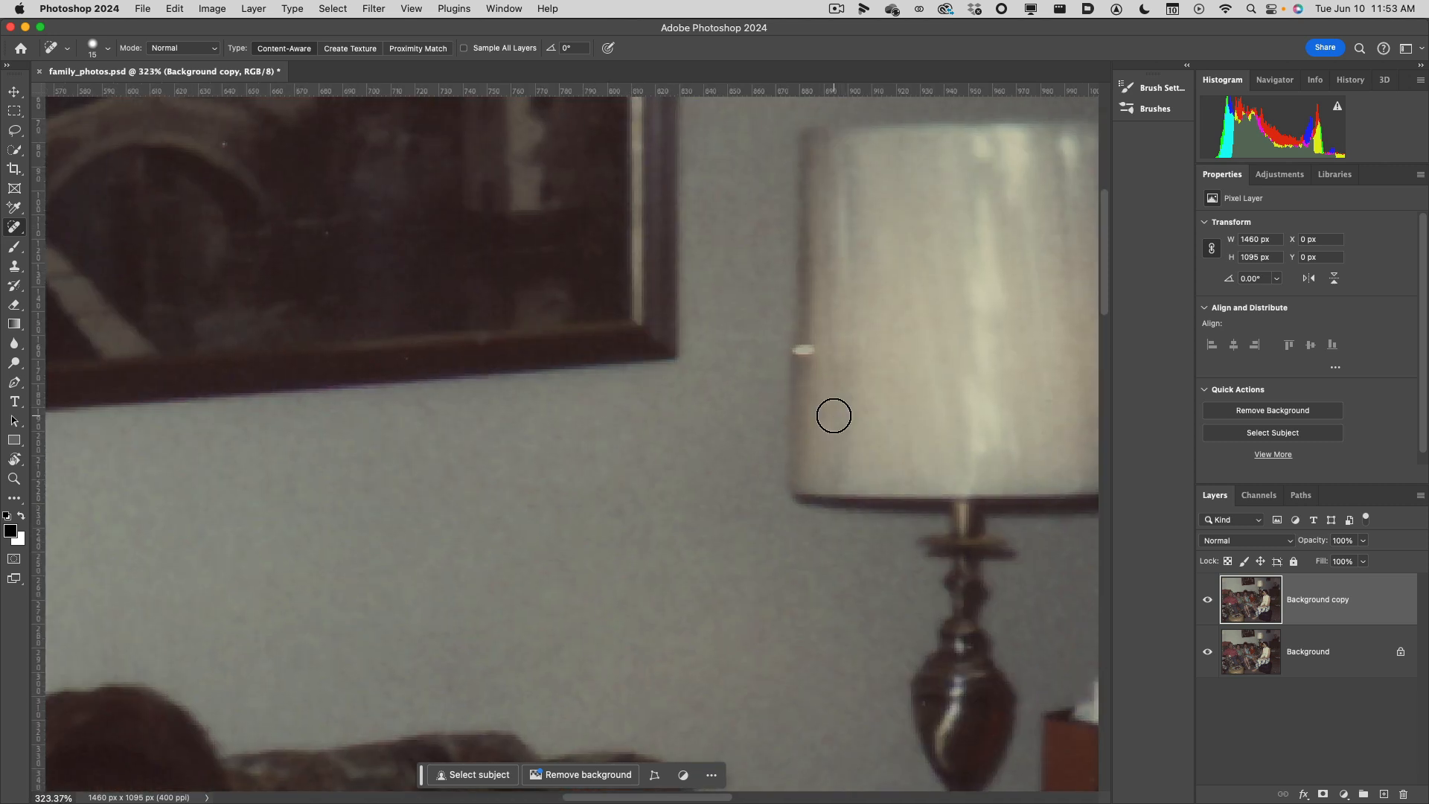
Repair the white mark on the lampshade's left edge using the Healing Brush at size 15, sampling the clean edge just above it.
{"action": "right_click", "coordinate": [5, 225]}
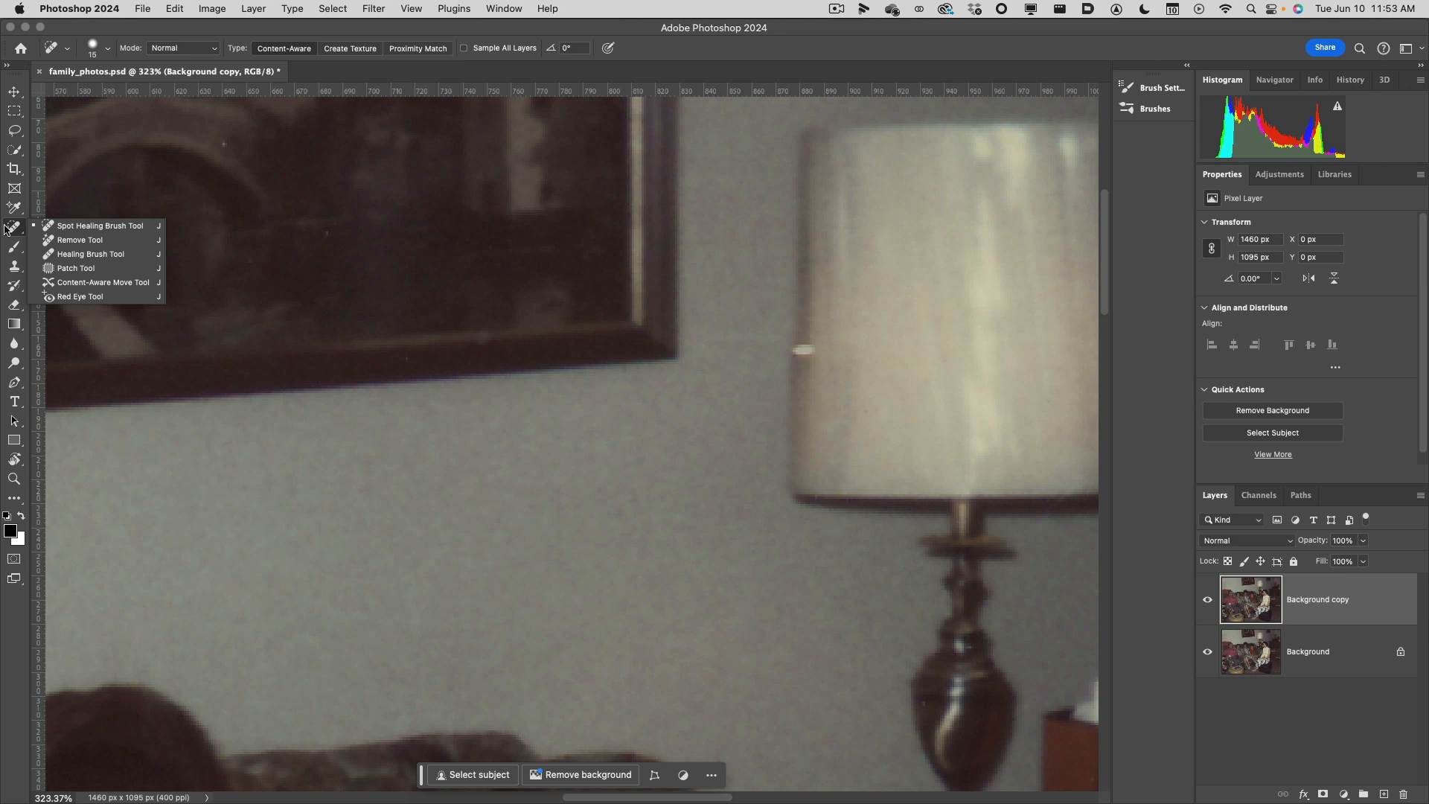
{"action": "left_click", "coordinate": [65, 254]}
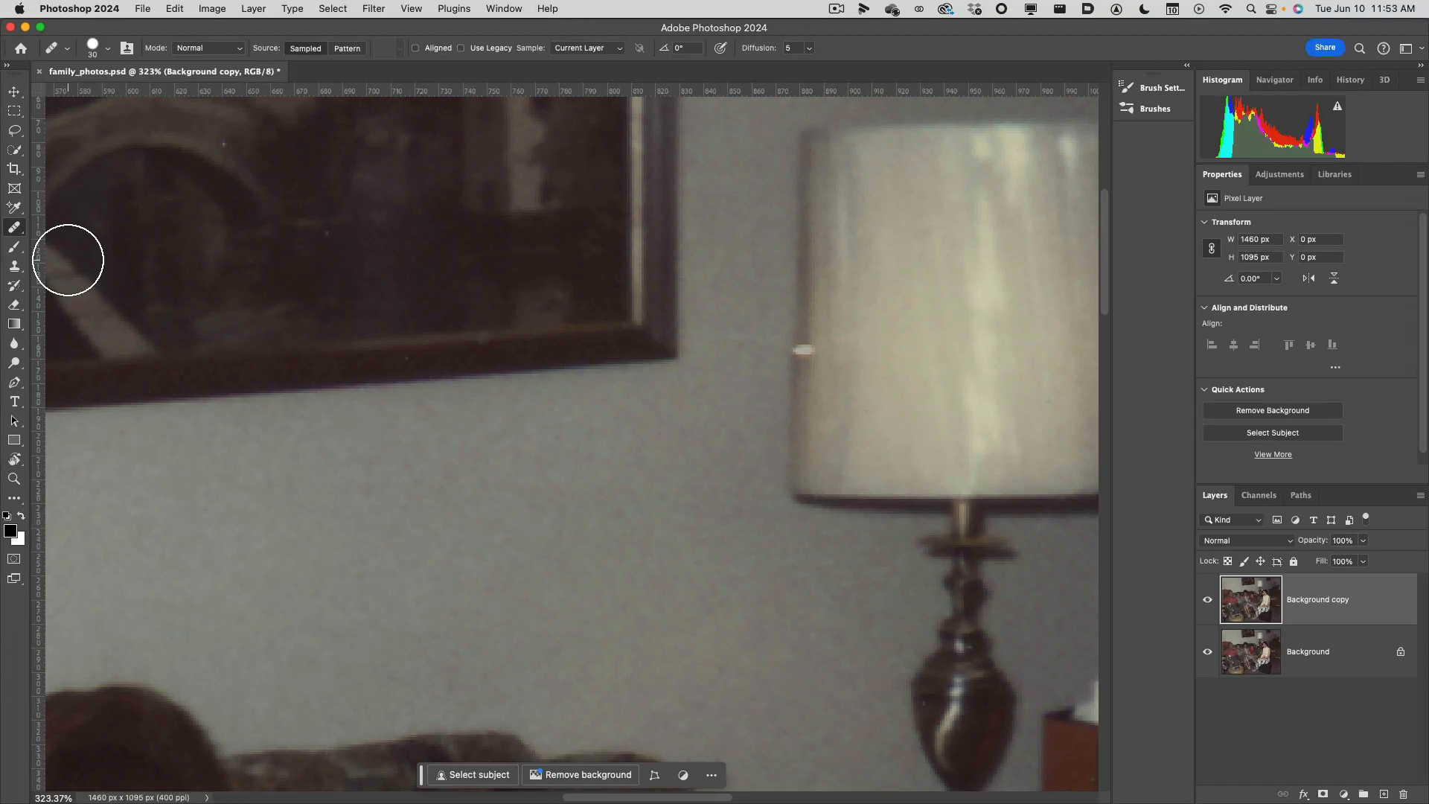
{"action": "left_click", "coordinate": [18, 232]}
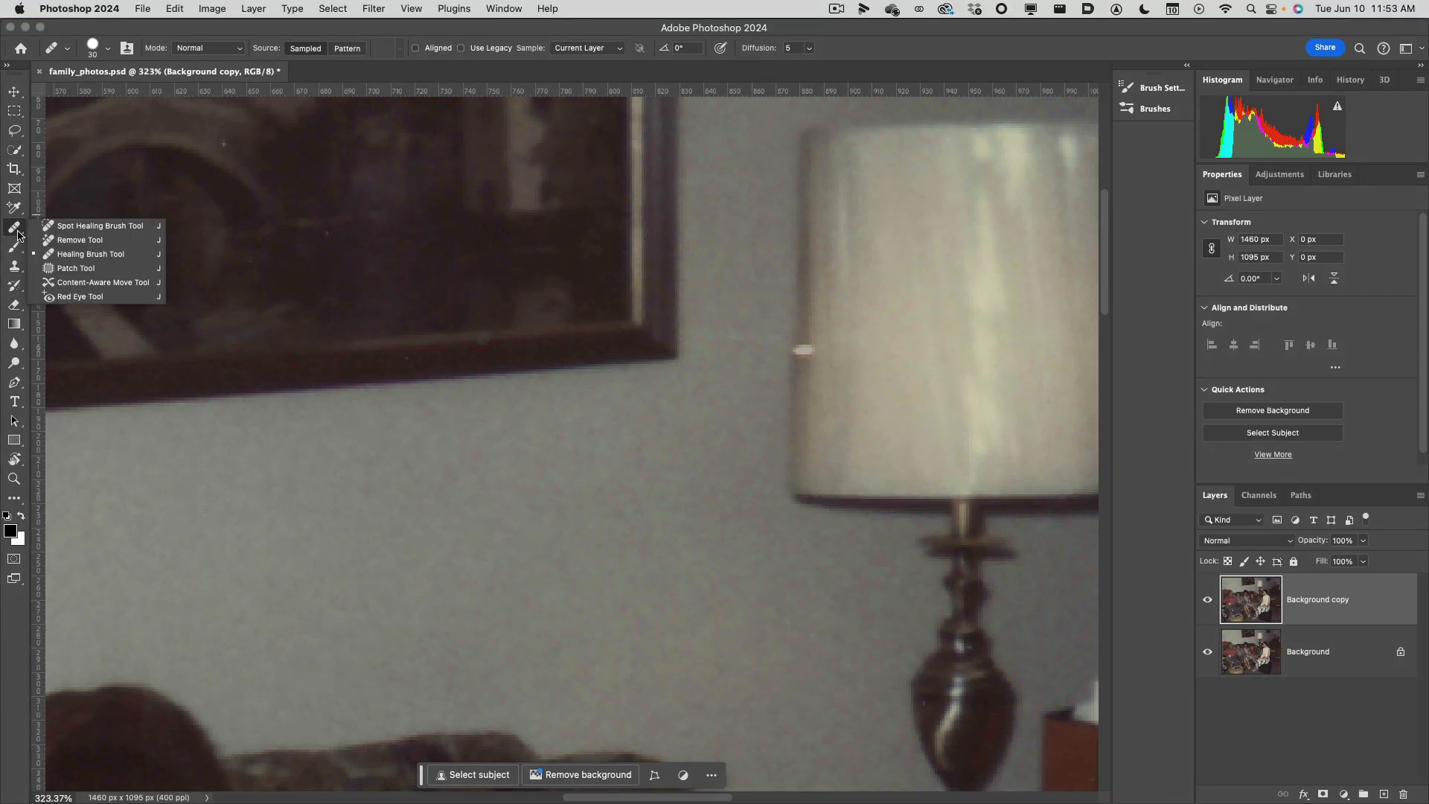
{"action": "left_click", "coordinate": [77, 248]}
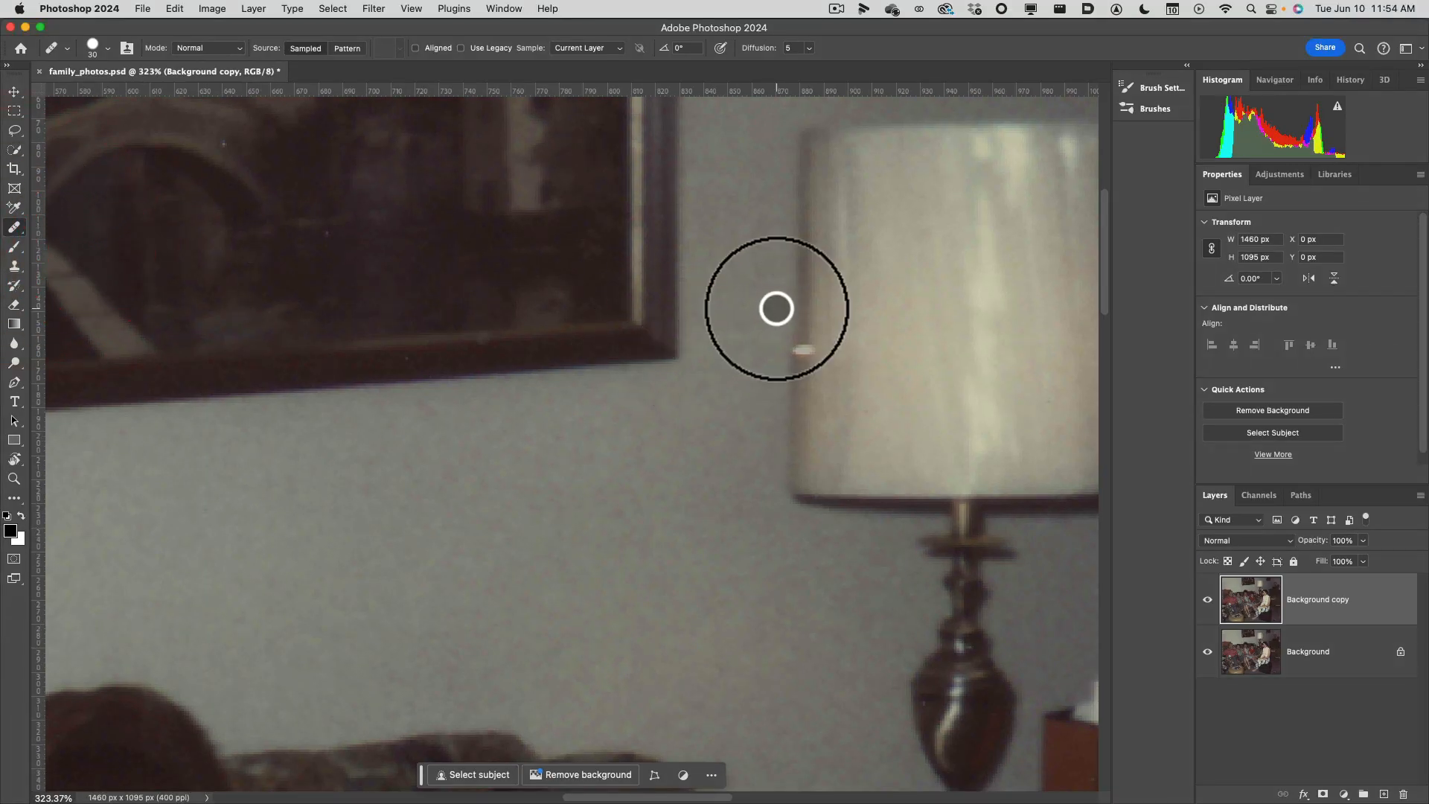
{"action": "key", "text": "bracketleft"}
{"action": "key", "text": "bracketleft"}
{"action": "key", "text": "bracketleft"}
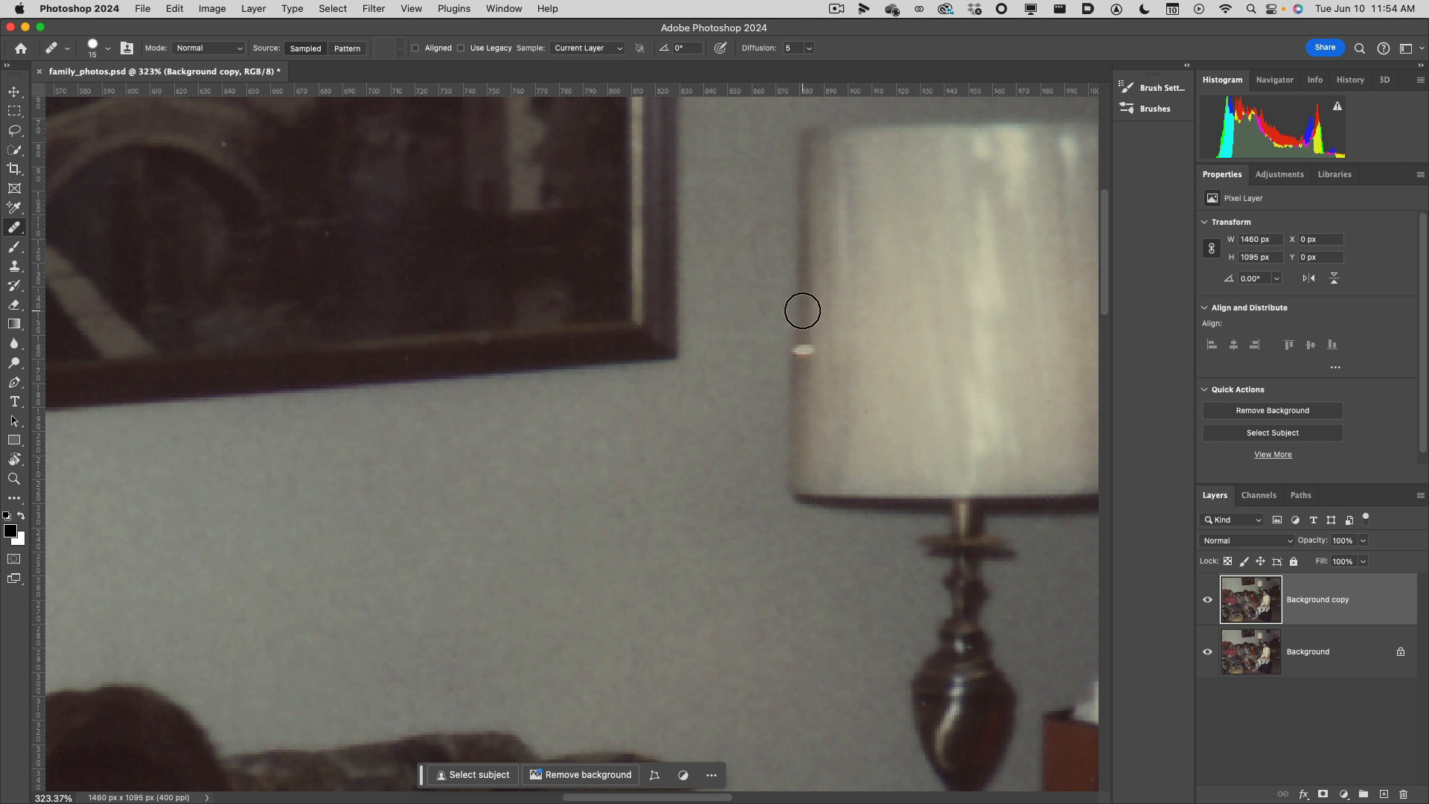
{"action": "left_click", "coordinate": [802, 313], "text": "alt"}
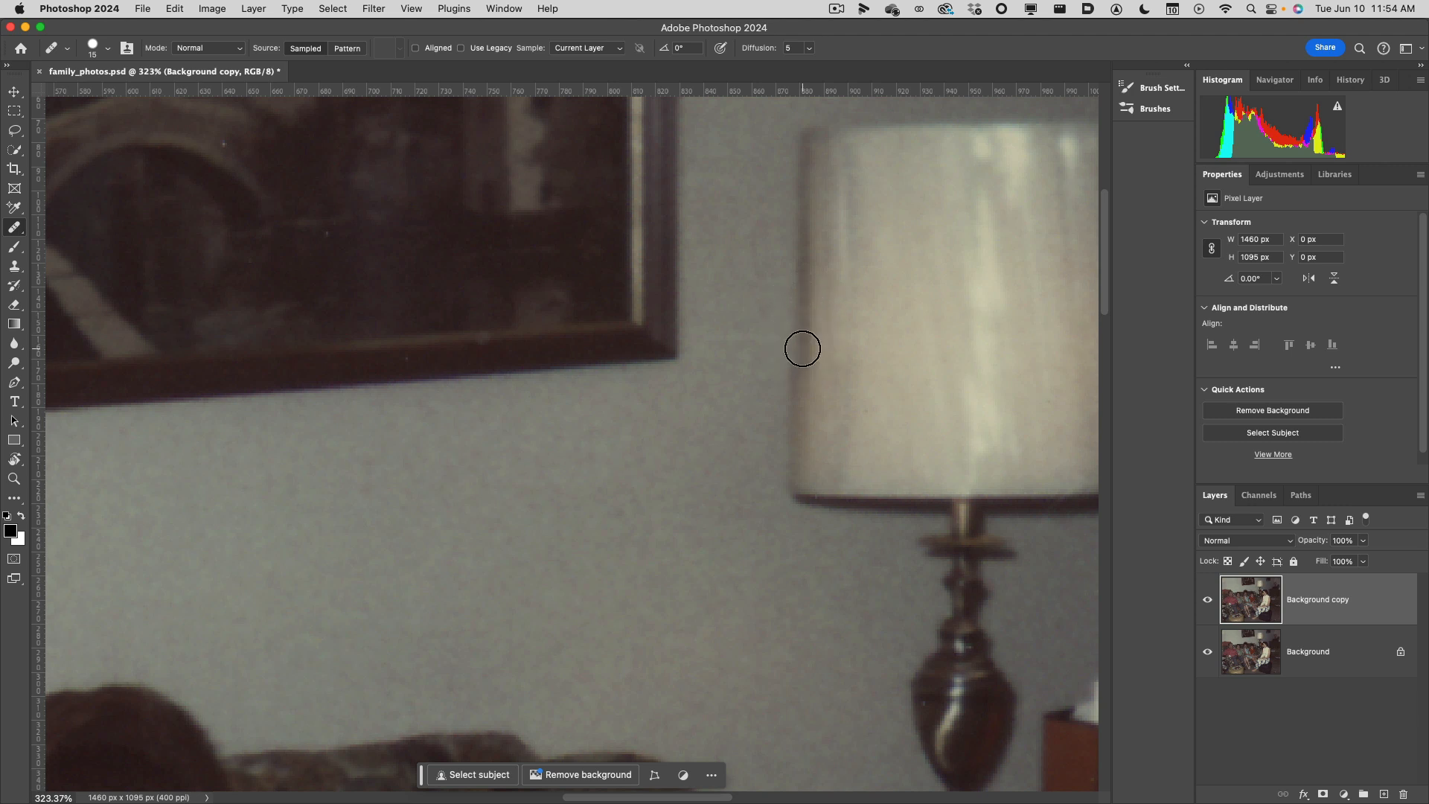
{"action": "mouse_move", "coordinate": [802, 348]}
{"action": "left_mouse_down"}
{"action": "mouse_move", "coordinate": [803, 275]}
{"action": "mouse_move", "coordinate": [802, 348]}
{"action": "left_mouse_up"}
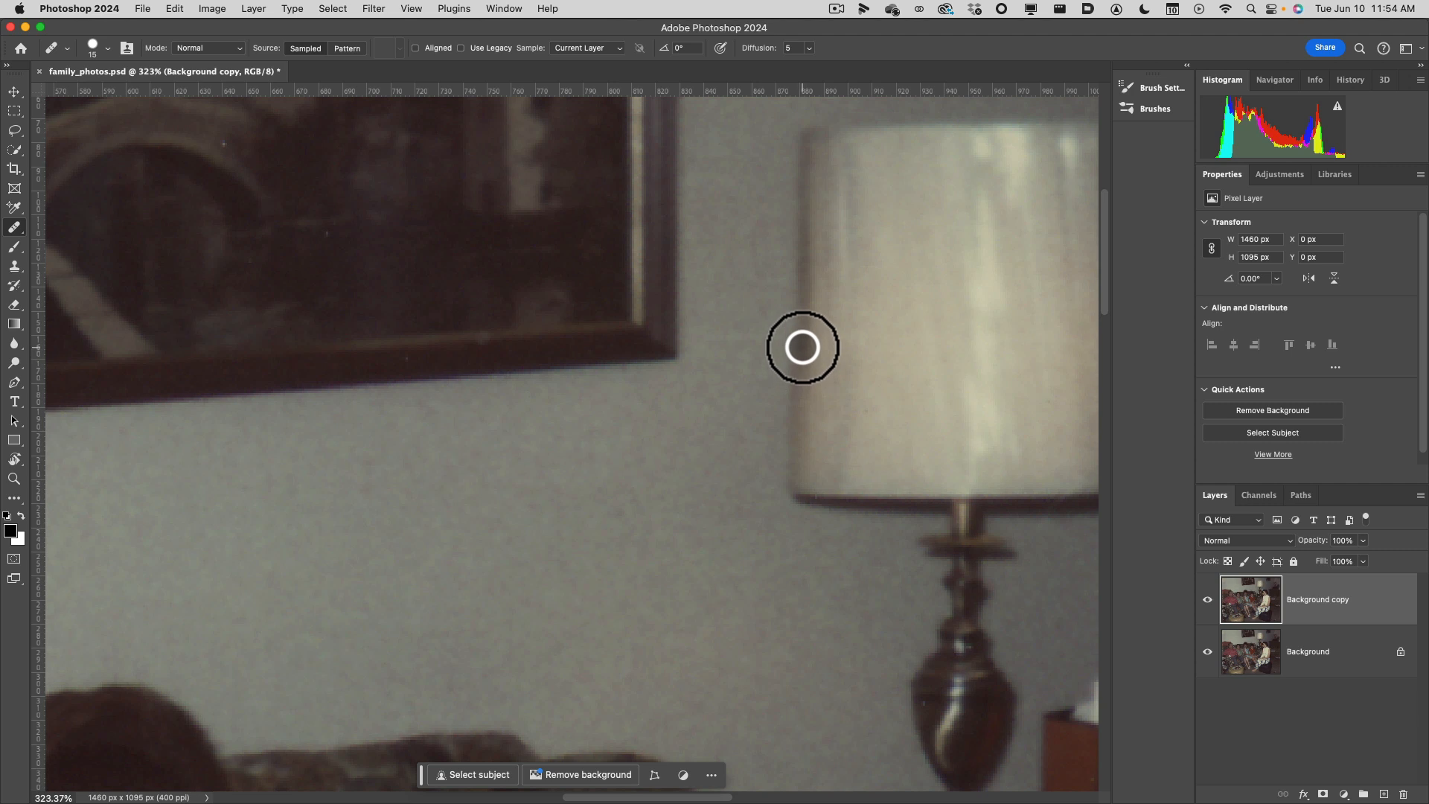
{"action": "left_click", "coordinate": [802, 348]}
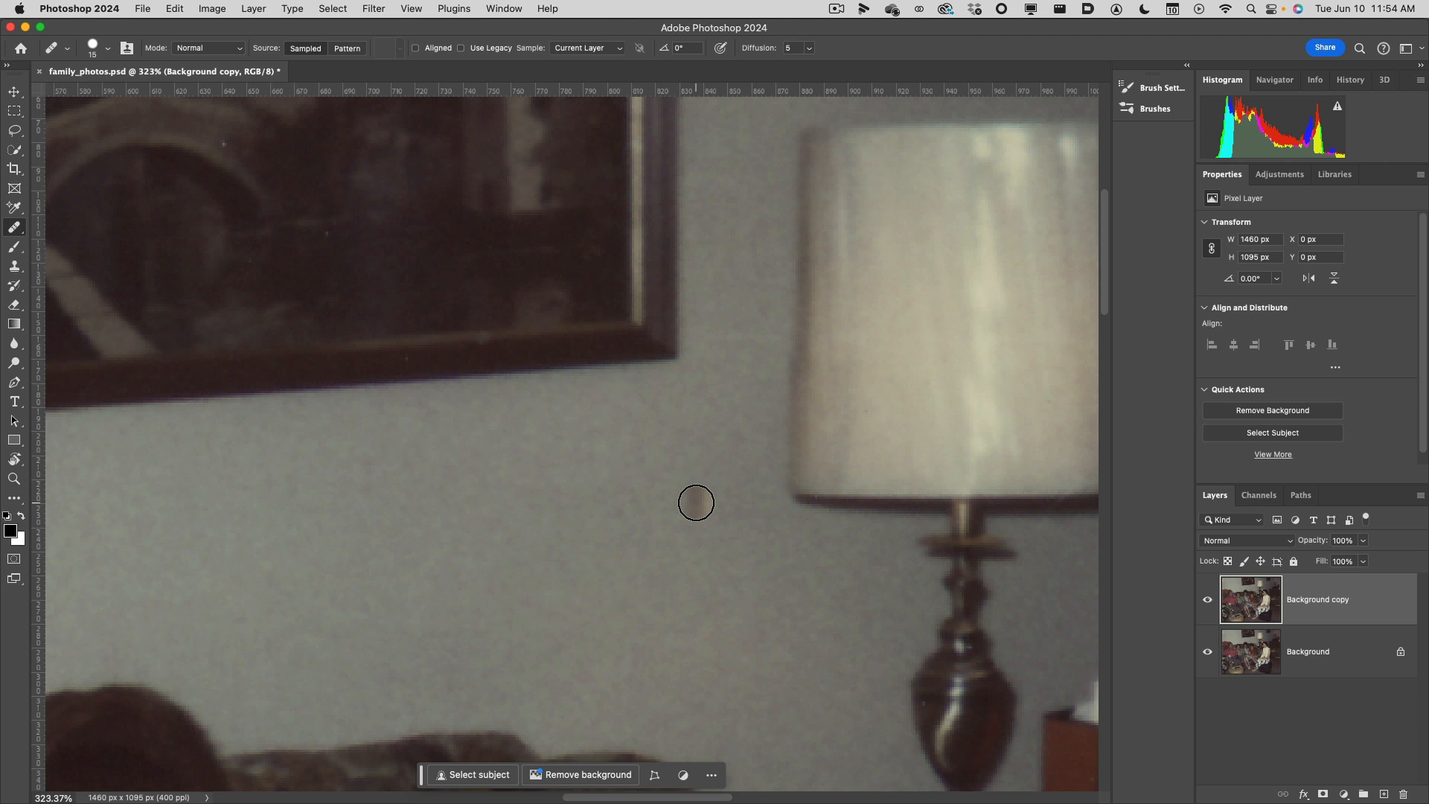
{"action": "left_click", "coordinate": [689, 509]}
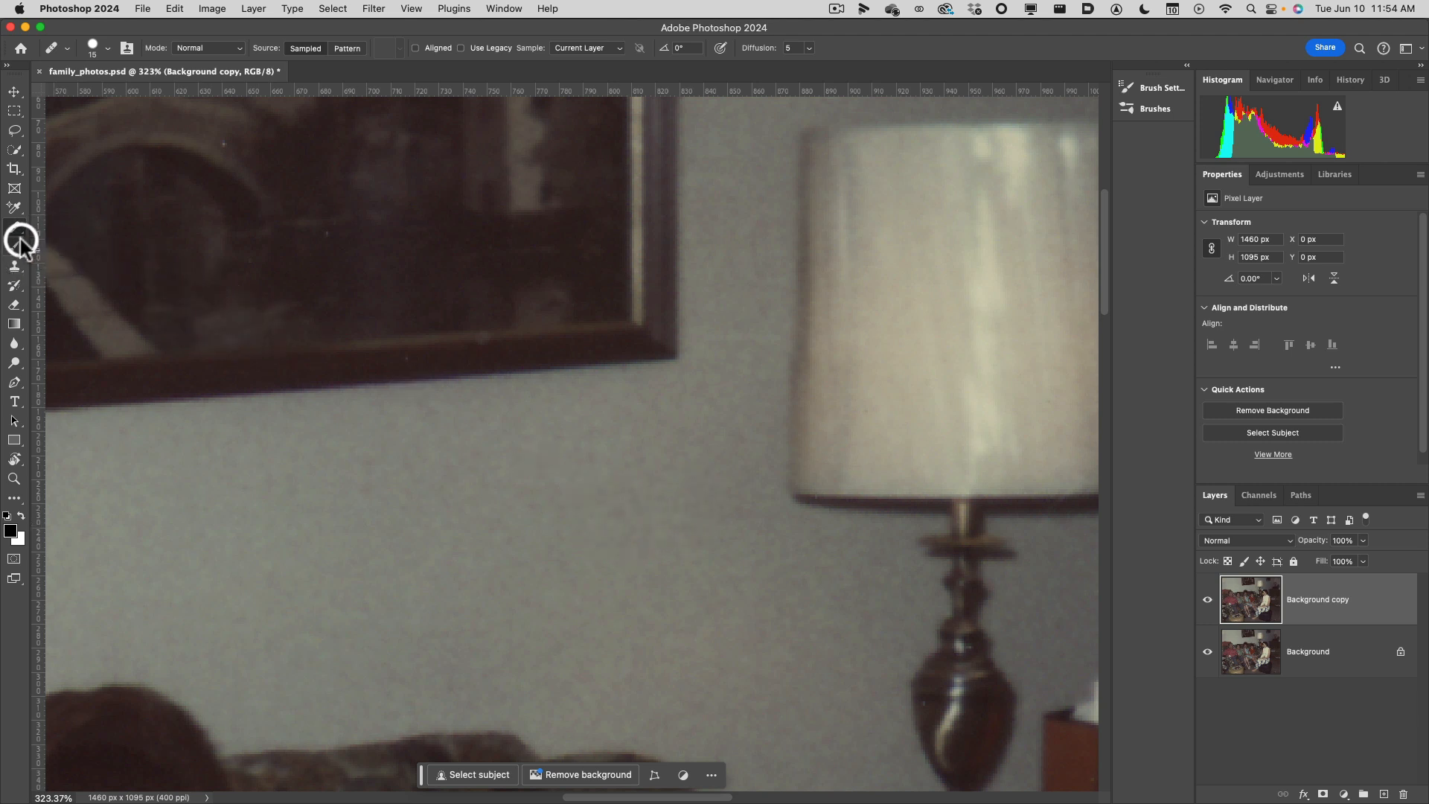
Switch to the Remove Tool with a brush size of 90 for the small dark picture on the wall beyond the lamp.
{"action": "left_click_drag", "start_coordinate": [762, 557], "coordinate": [427, 408]}
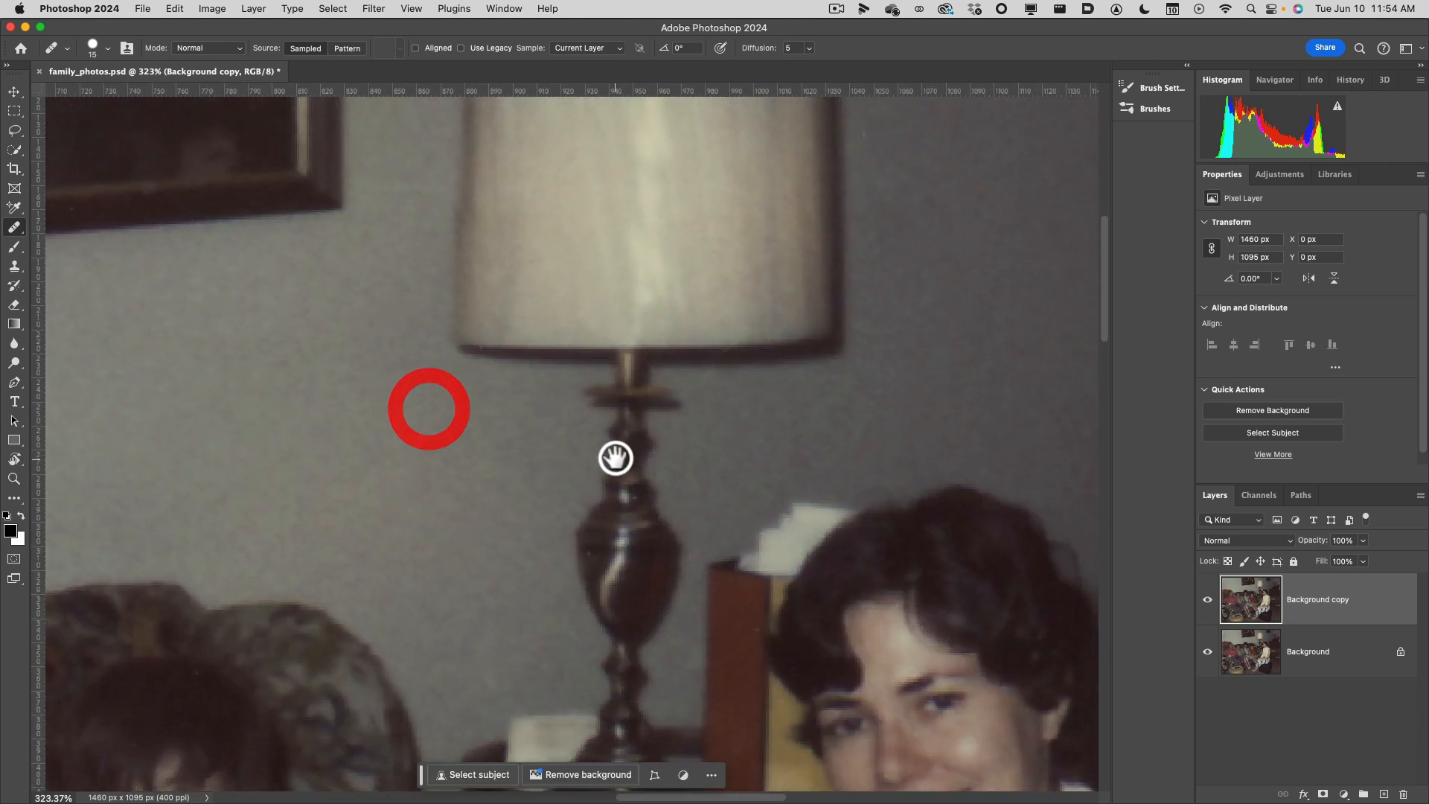
{"action": "left_click_drag", "start_coordinate": [647, 390], "coordinate": [568, 622]}
{"action": "left_click_drag", "start_coordinate": [850, 283], "coordinate": [511, 479]}
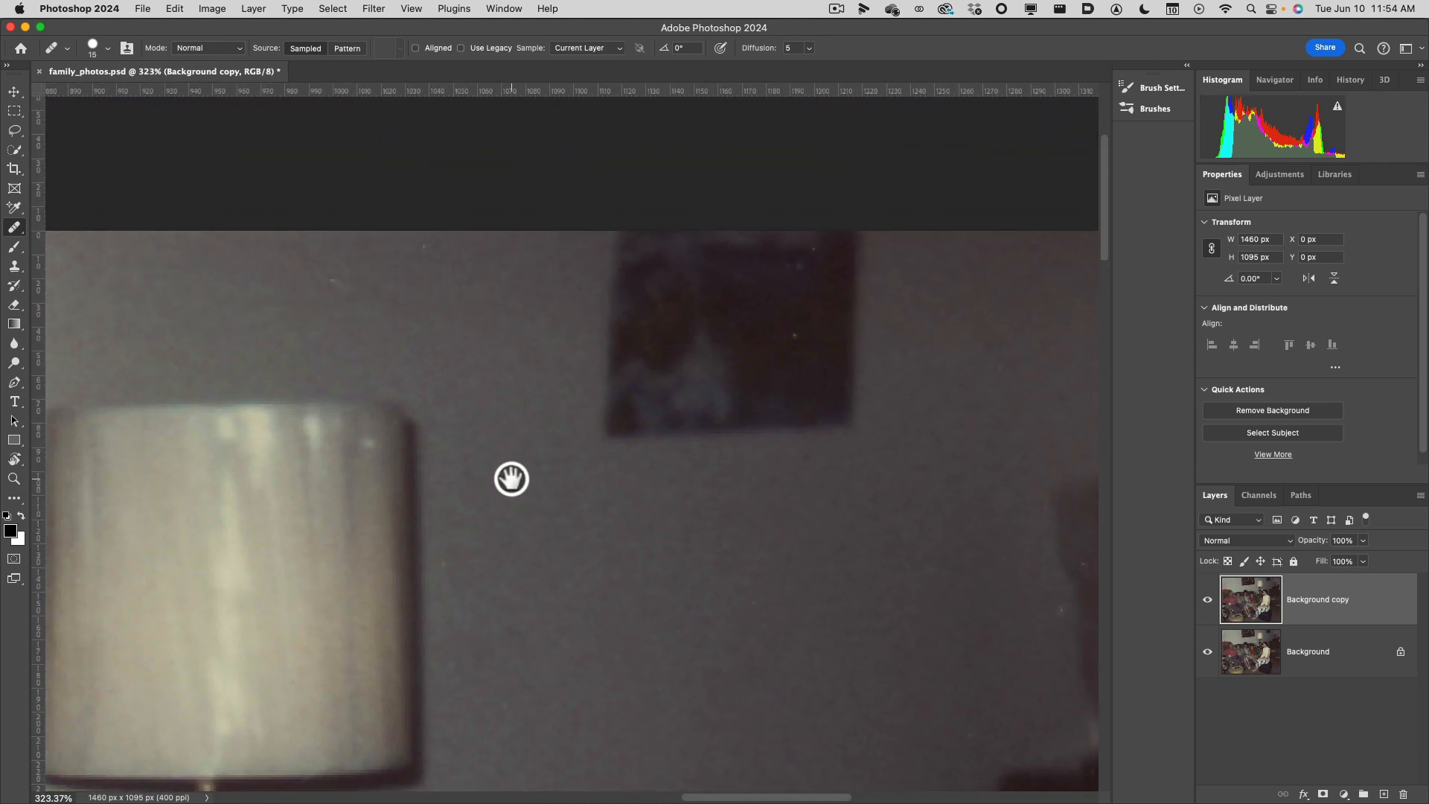
{"action": "left_click_drag", "start_coordinate": [638, 484], "coordinate": [565, 487]}
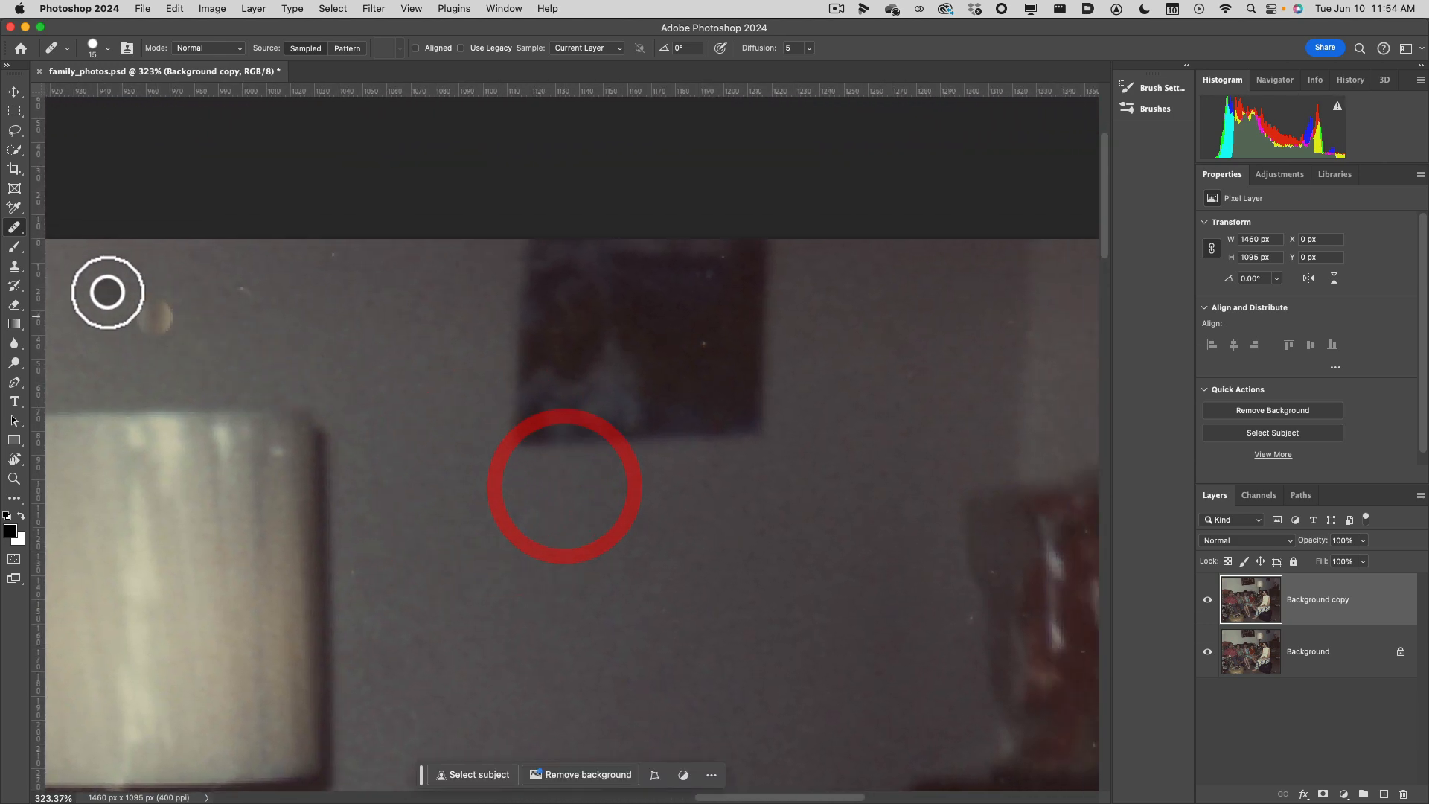
{"action": "left_click", "coordinate": [15, 228]}
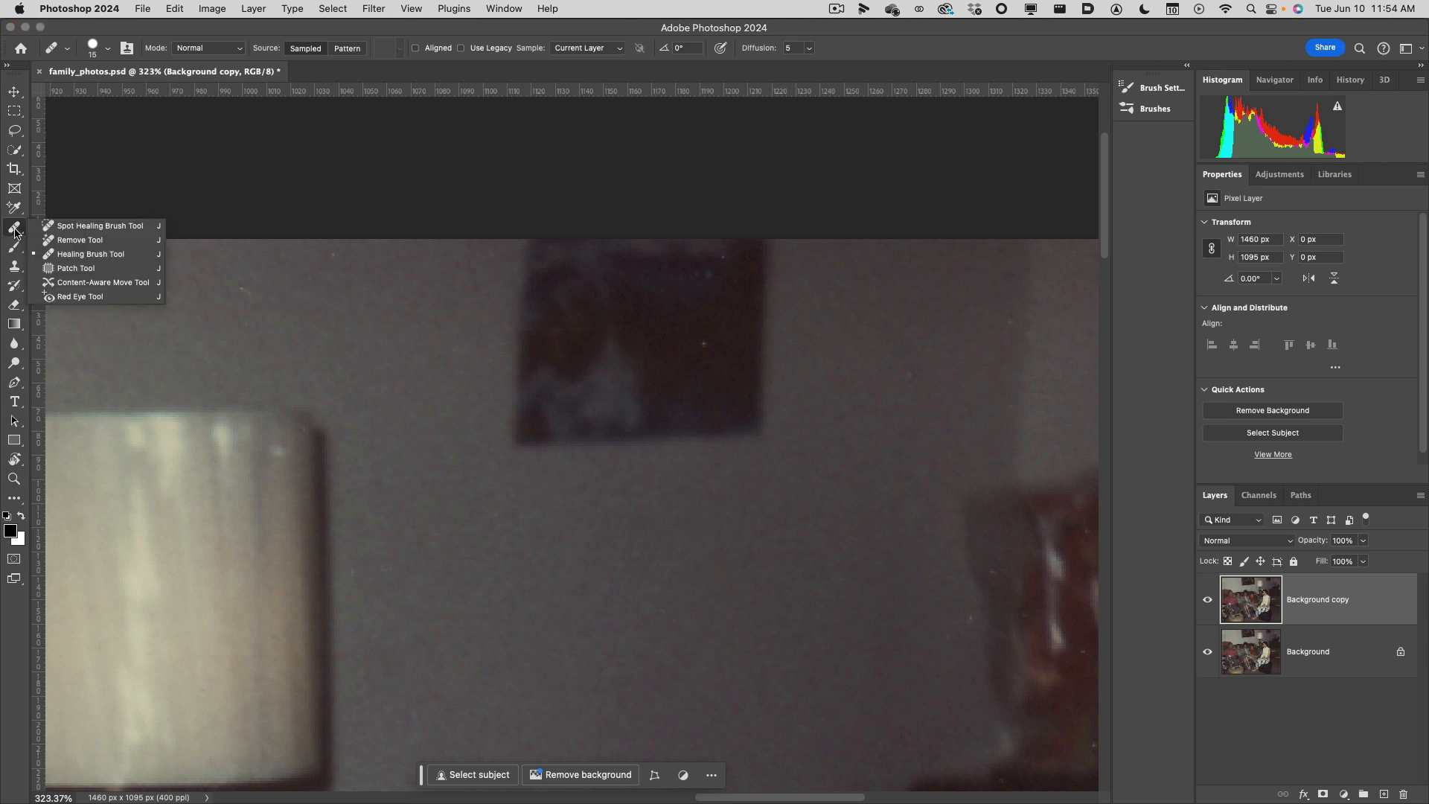
{"action": "left_click", "coordinate": [66, 235]}
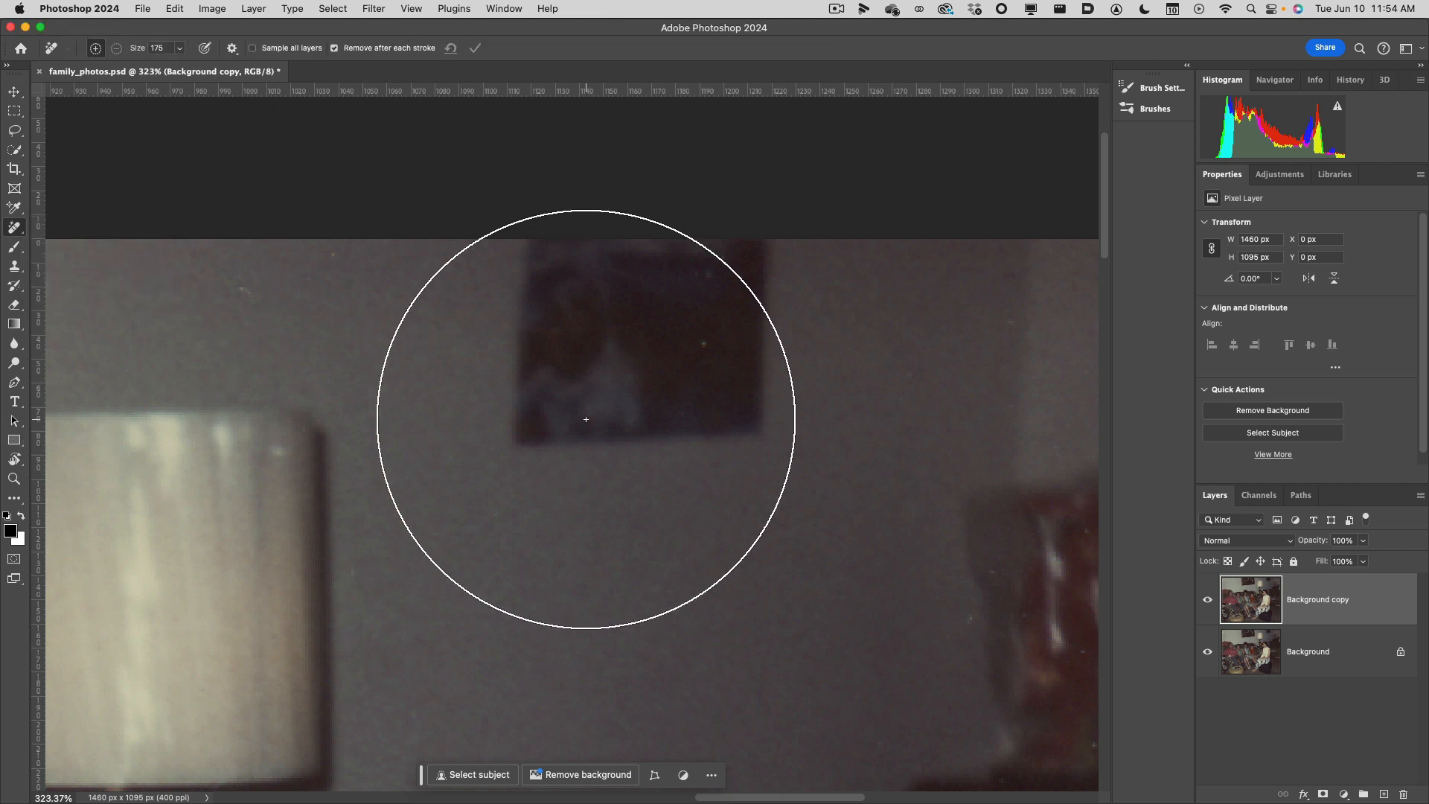
{"action": "key", "text": "bracketleft"}
{"action": "key", "text": "bracketleft"}
{"action": "key", "text": "bracketleft"}
{"action": "key", "text": "bracketleft"}
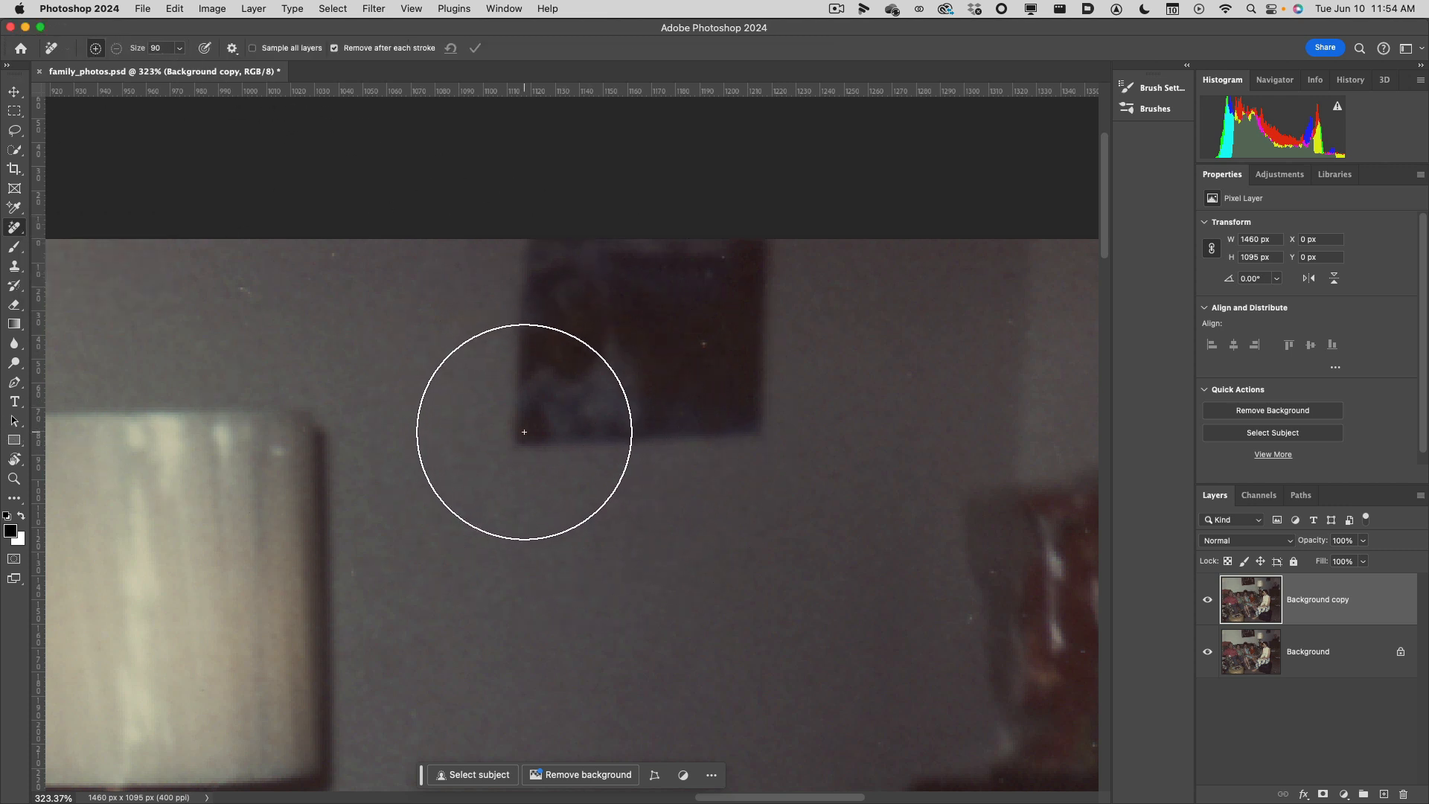
Try painting out the small dark wall picture in the close-up view.
{"action": "mouse_move", "coordinate": [523, 430]}
{"action": "left_mouse_down"}
{"action": "mouse_move", "coordinate": [697, 419]}
{"action": "mouse_move", "coordinate": [711, 290]}
{"action": "mouse_move", "coordinate": [578, 295]}
{"action": "left_mouse_up"}
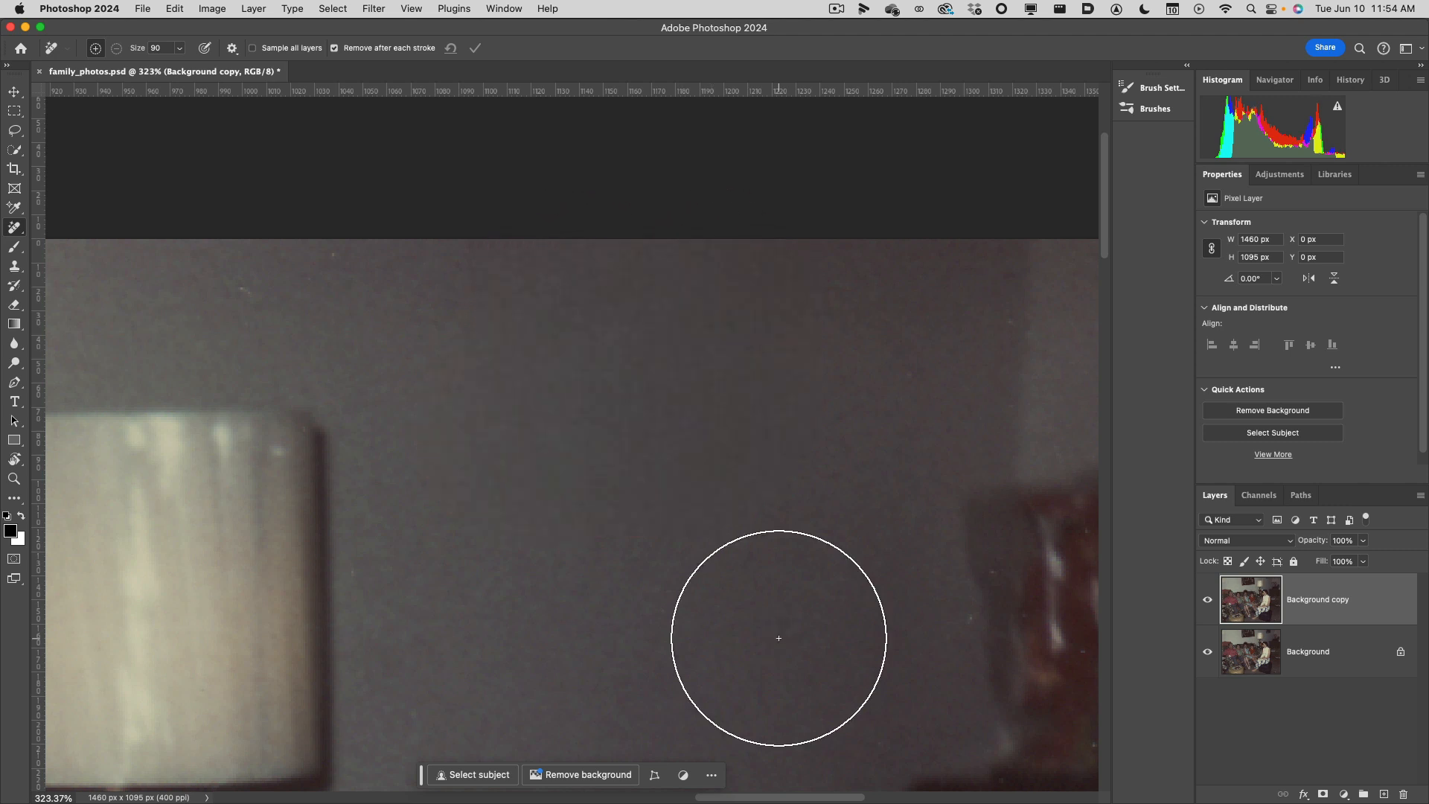
{"action": "key", "text": "super+z"}
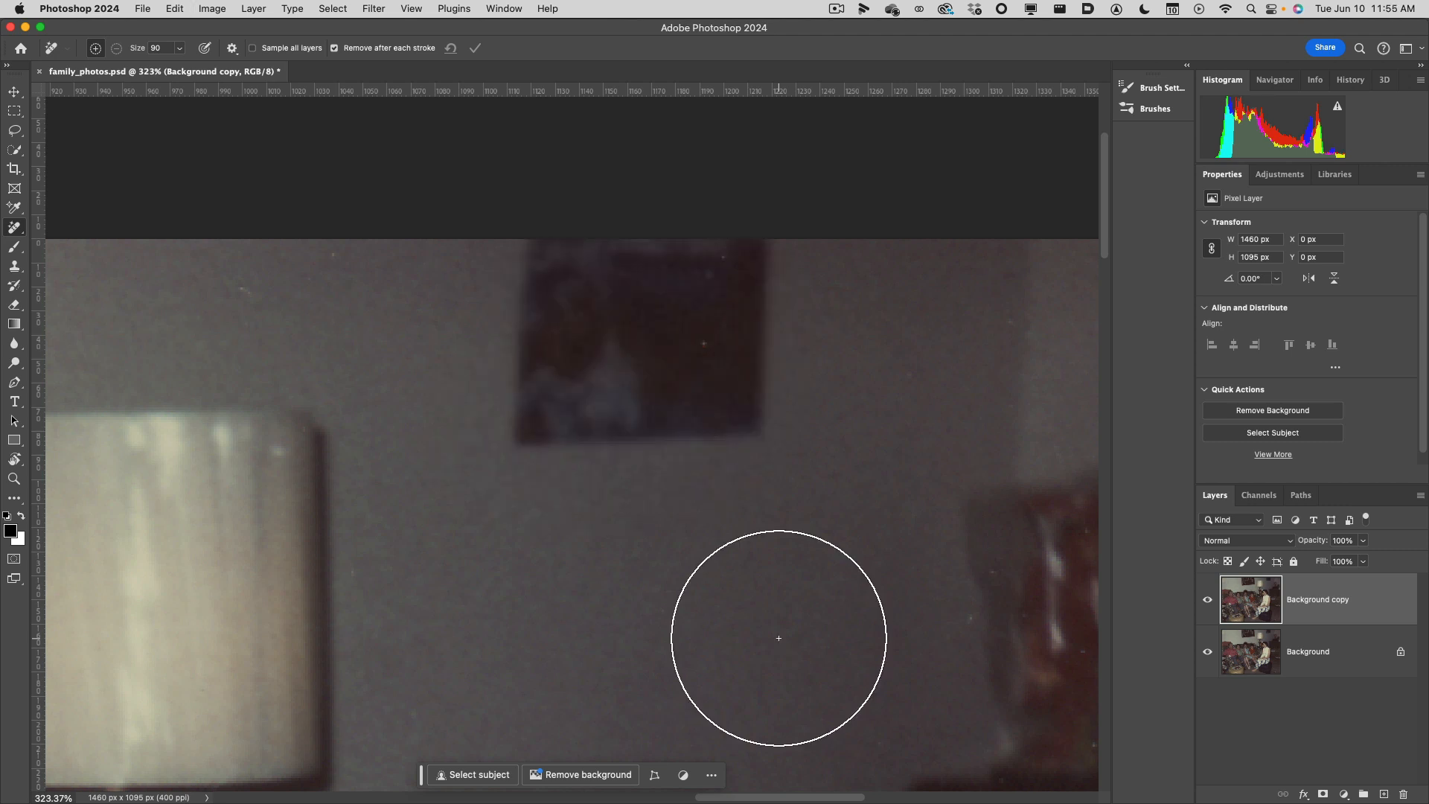
Remove the small dark picture from the wall to the right of the lamp with the Remove Tool.
{"action": "scroll", "coordinate": [779, 638], "scroll_direction": "down", "scroll_amount": 6}
{"action": "left_click_drag", "start_coordinate": [745, 663], "coordinate": [731, 423]}
{"action": "left_click", "coordinate": [728, 422]}
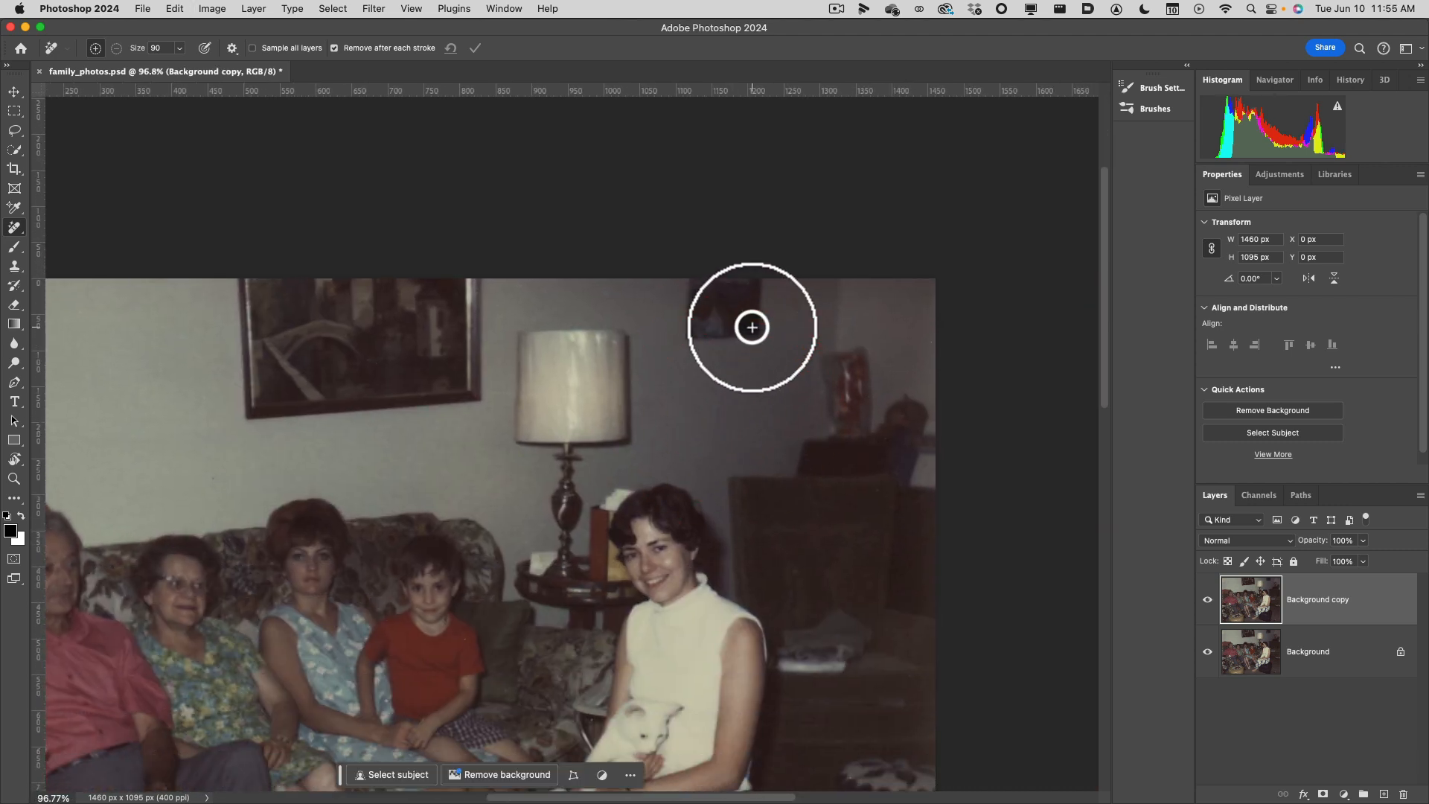
{"action": "right_click", "coordinate": [14, 233]}
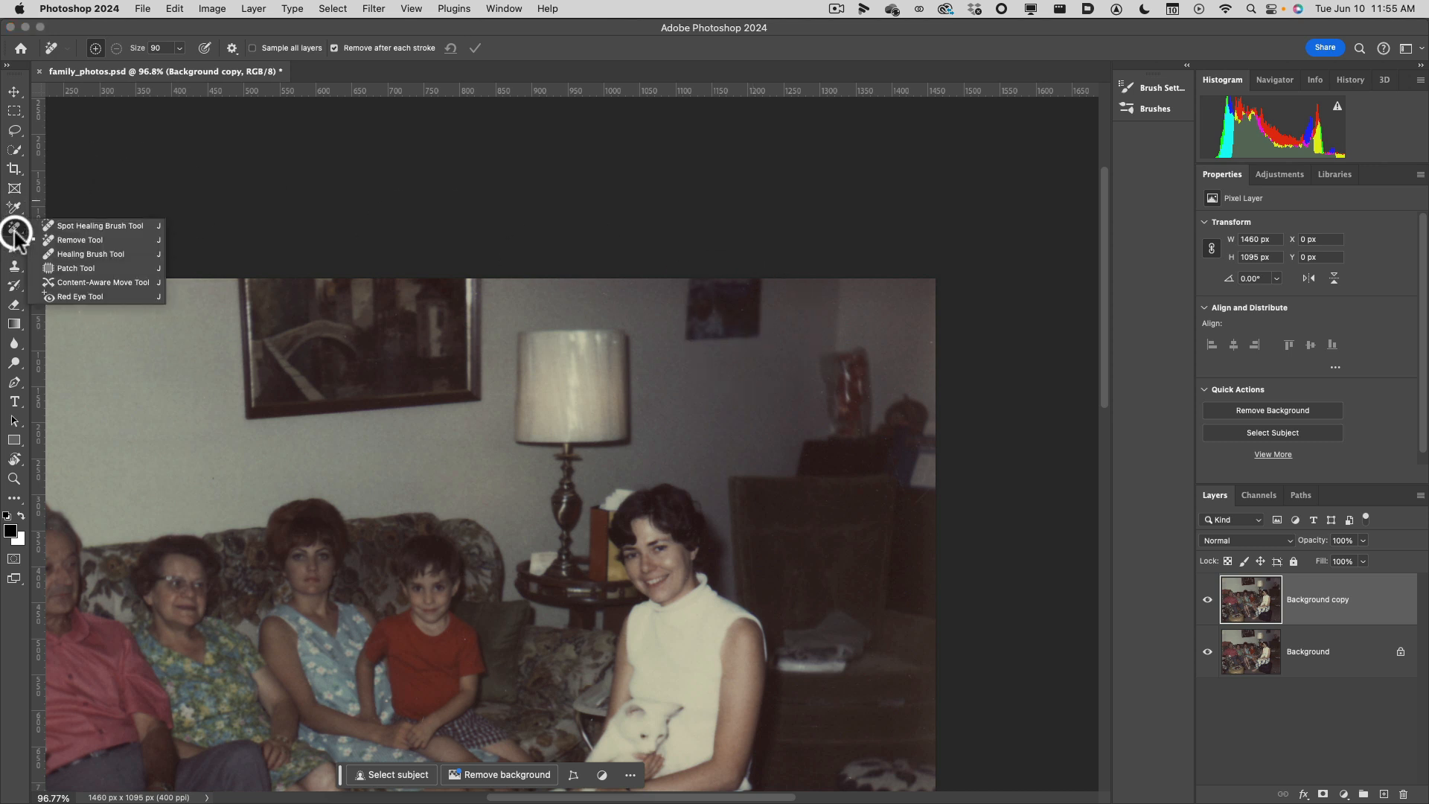
{"action": "left_click", "coordinate": [58, 235]}
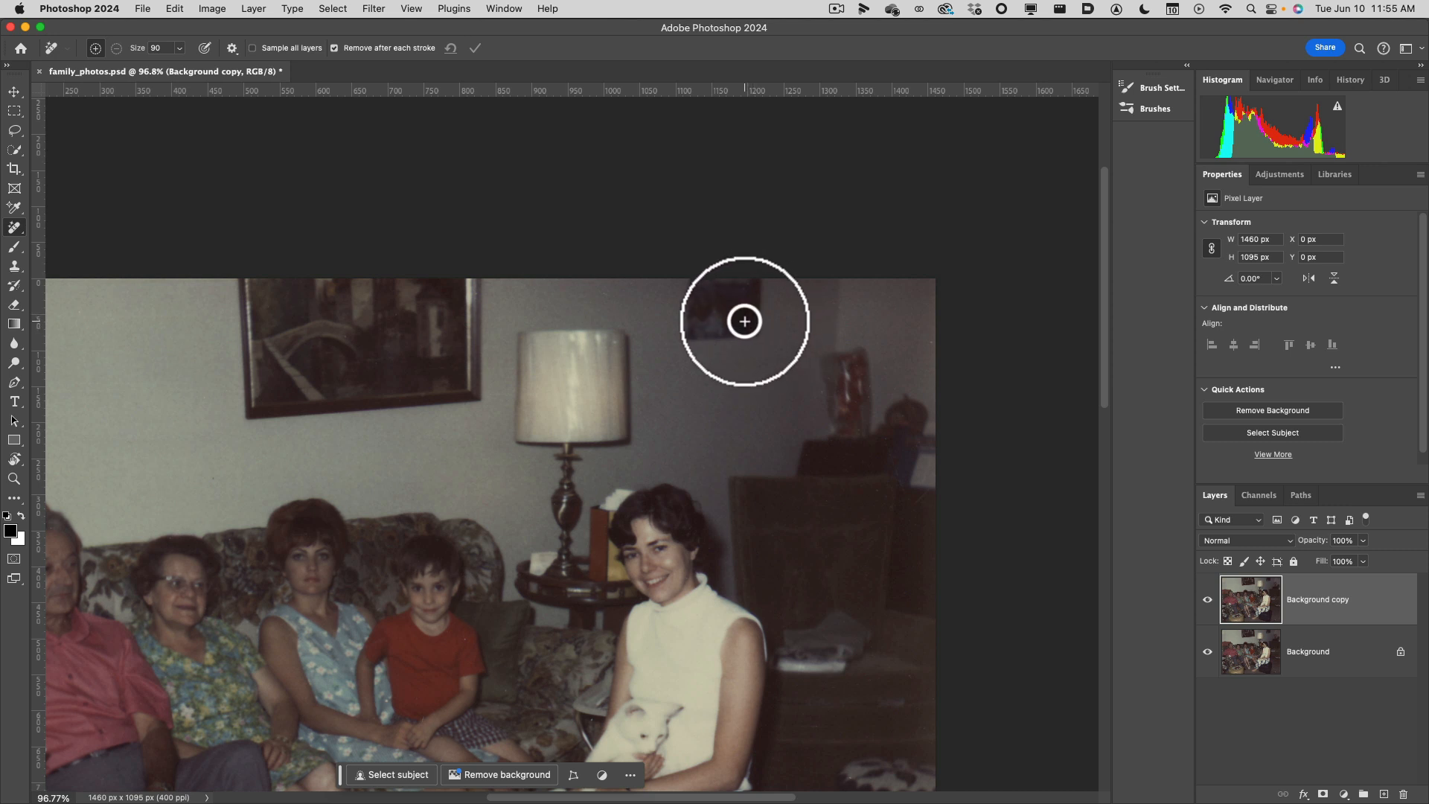
{"action": "mouse_move", "coordinate": [744, 322]}
{"action": "left_mouse_down"}
{"action": "mouse_move", "coordinate": [707, 322]}
{"action": "mouse_move", "coordinate": [704, 296]}
{"action": "mouse_move", "coordinate": [747, 293]}
{"action": "left_mouse_up"}
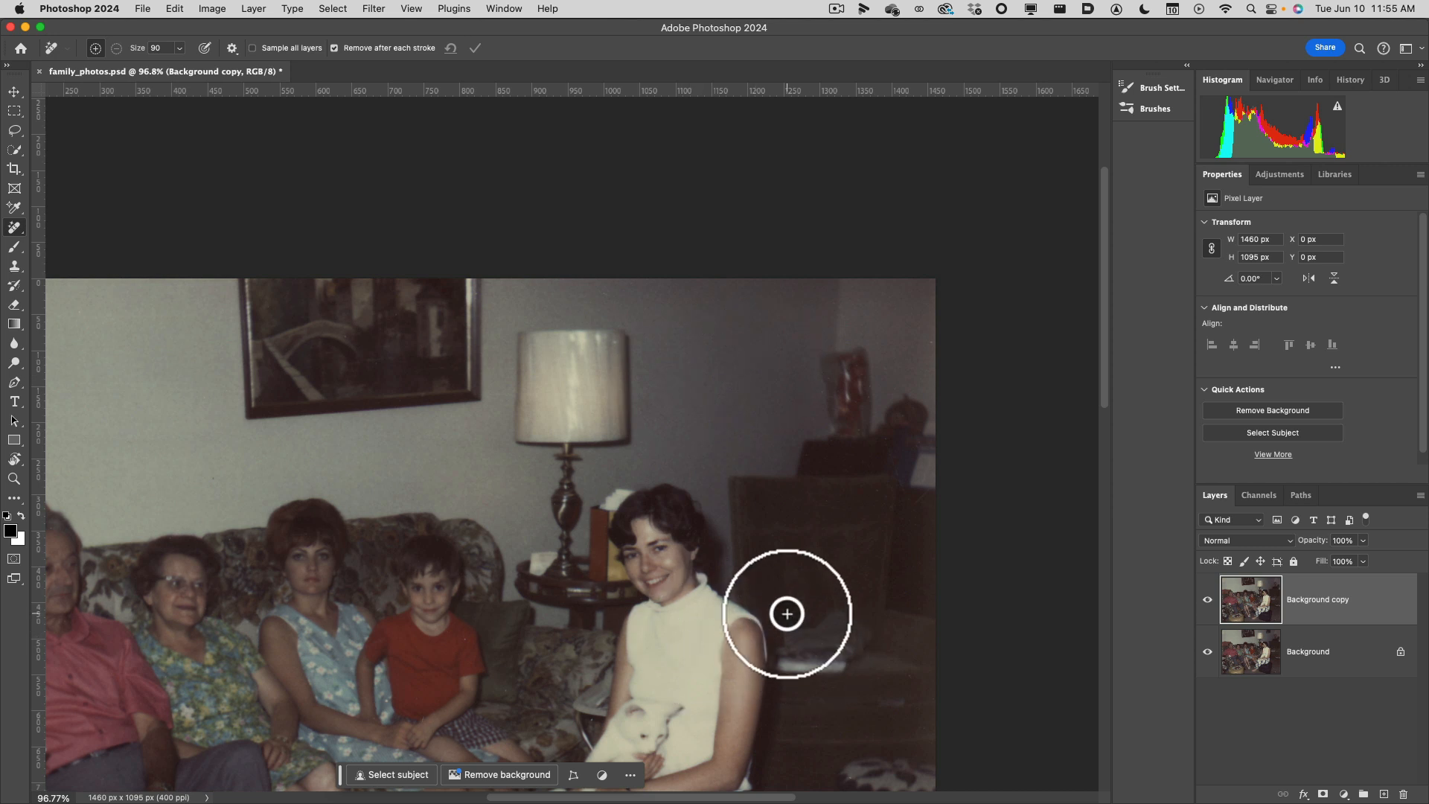
Switch to the Clone Stamp Tool for retouching around the seated woman holding the white cat.
{"action": "right_click", "coordinate": [13, 235]}
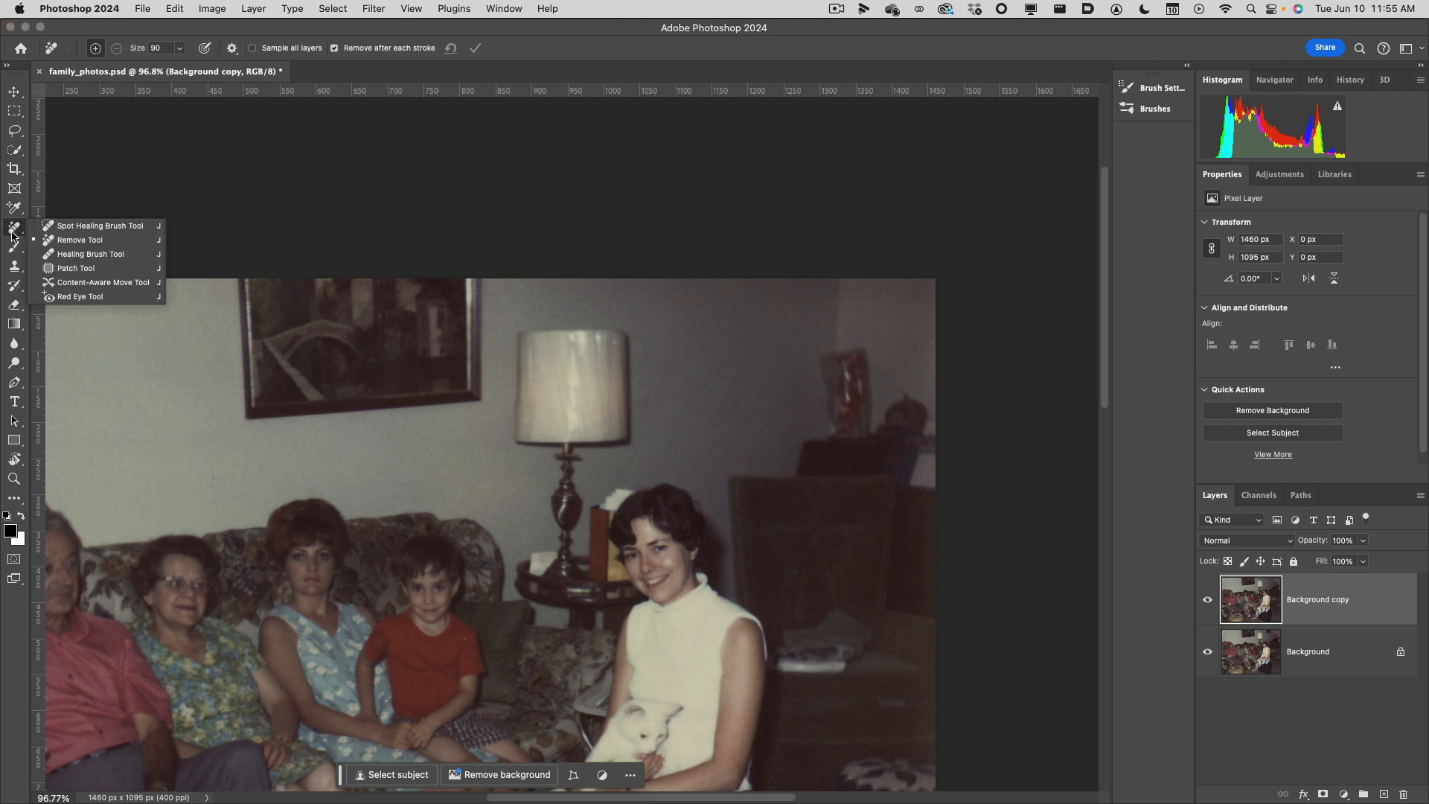
{"action": "left_click", "coordinate": [15, 266]}
{"action": "right_click", "coordinate": [15, 268]}
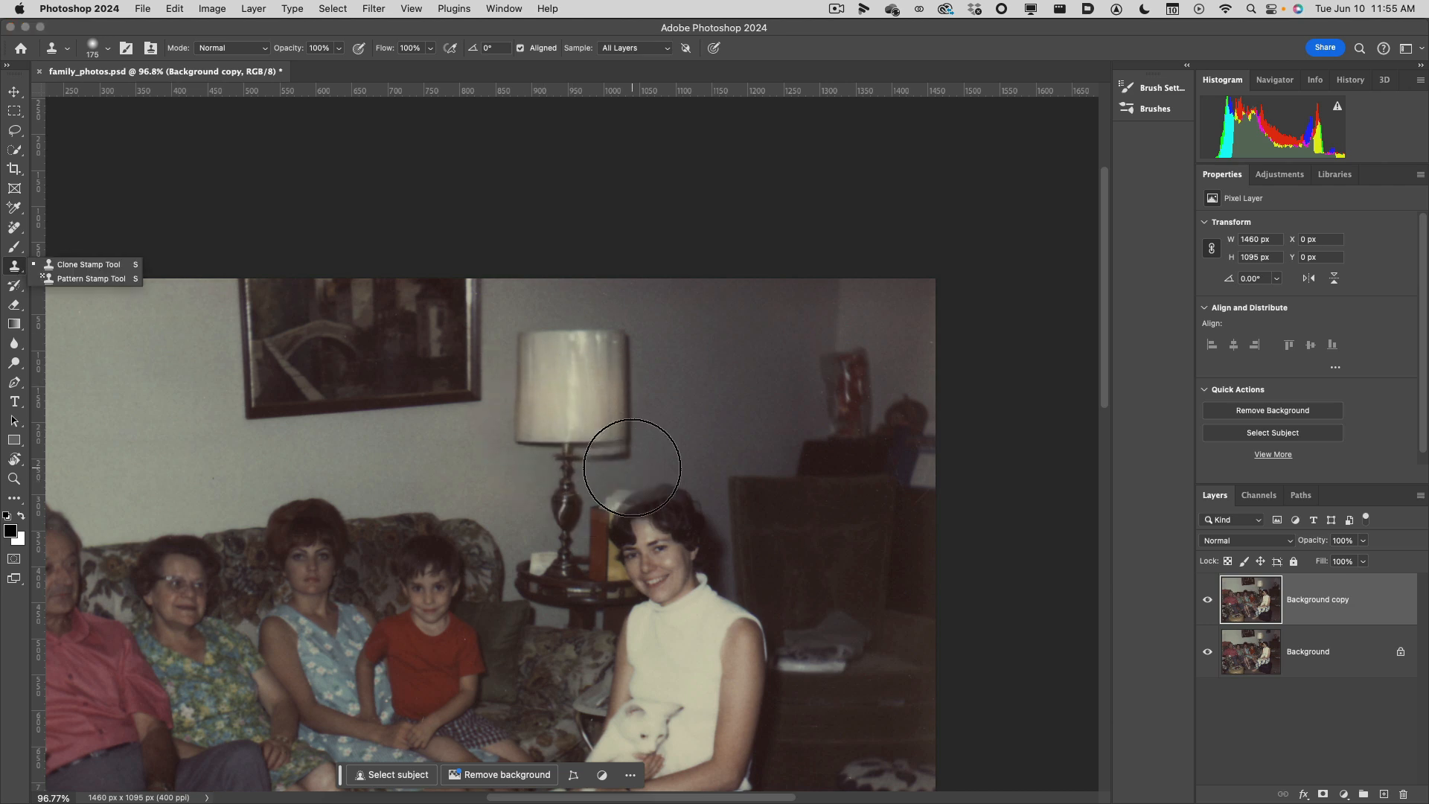
{"action": "scroll", "coordinate": [724, 633], "scroll_direction": "down", "scroll_amount": 10}
{"action": "scroll", "coordinate": [713, 633], "scroll_direction": "up", "scroll_amount": 10}
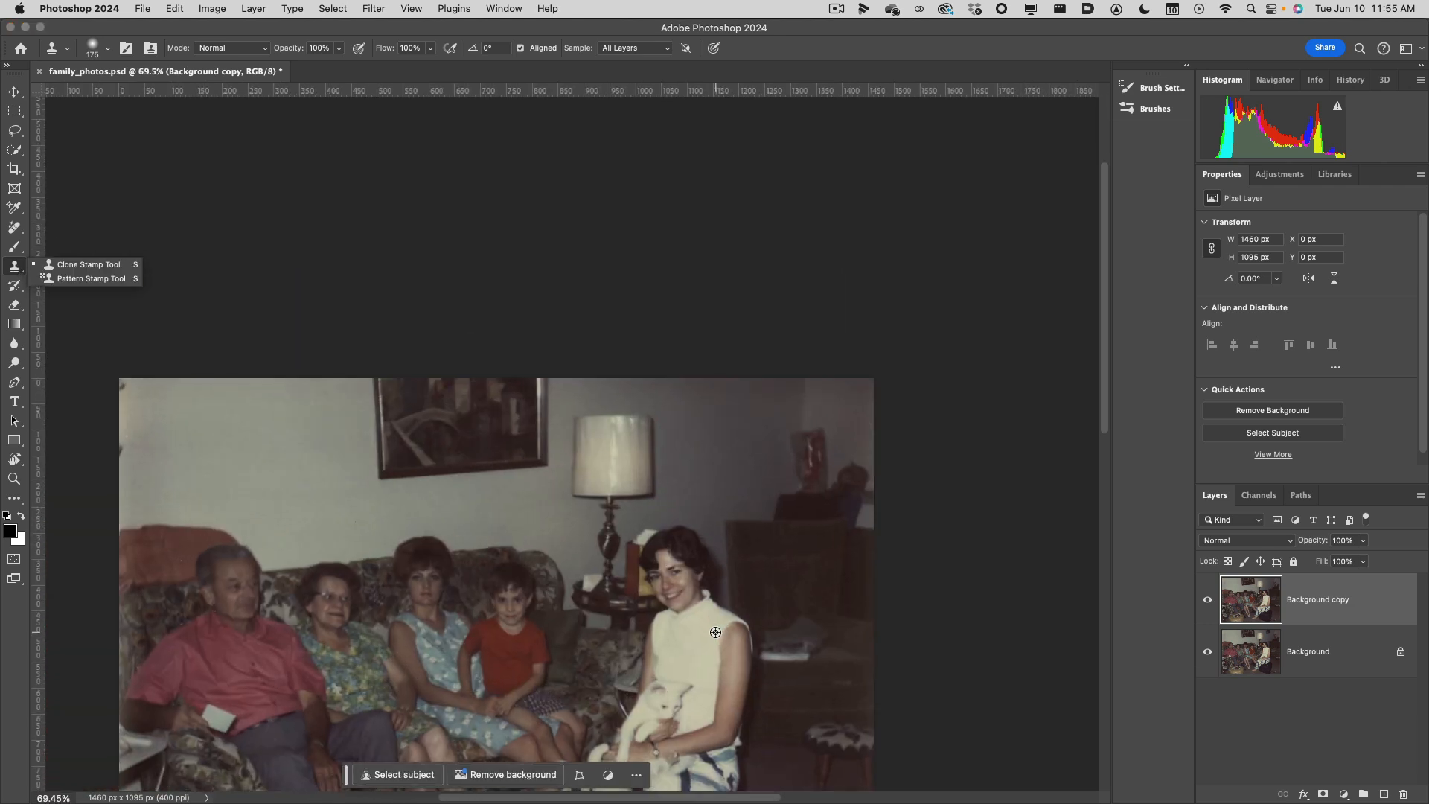
{"action": "left_click_drag", "start_coordinate": [701, 642], "coordinate": [752, 280]}
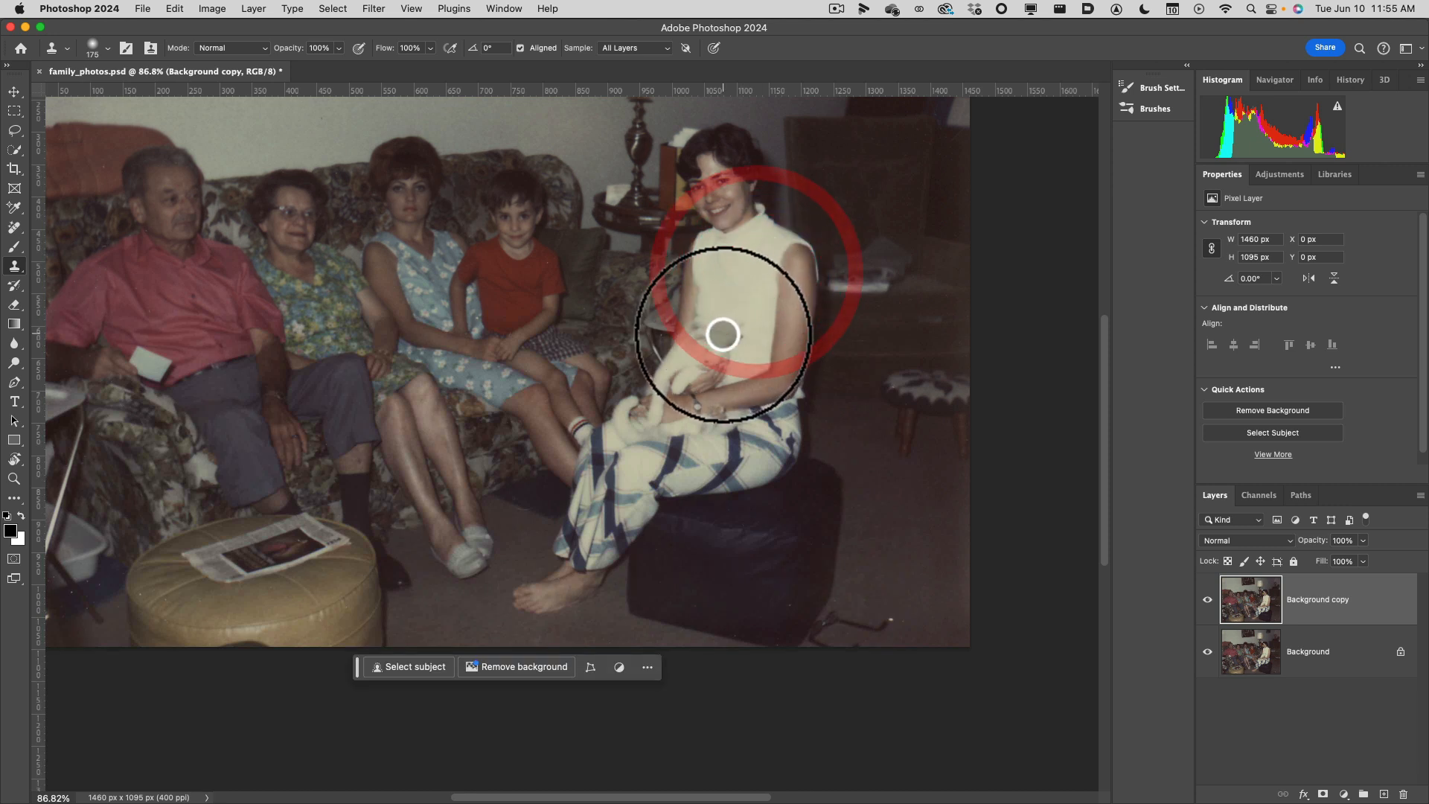
{"action": "left_click", "coordinate": [18, 228]}
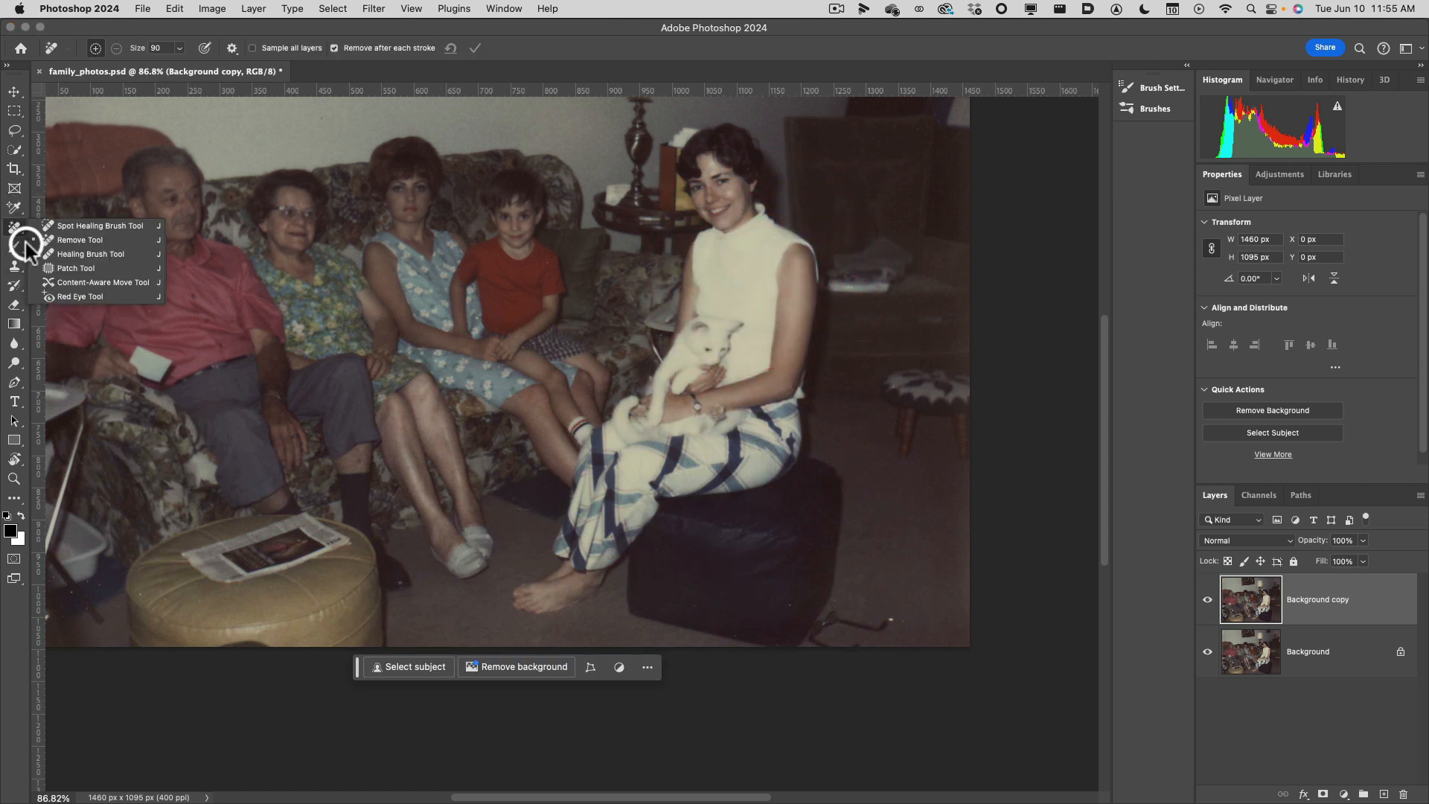
{"action": "left_click", "coordinate": [13, 266]}
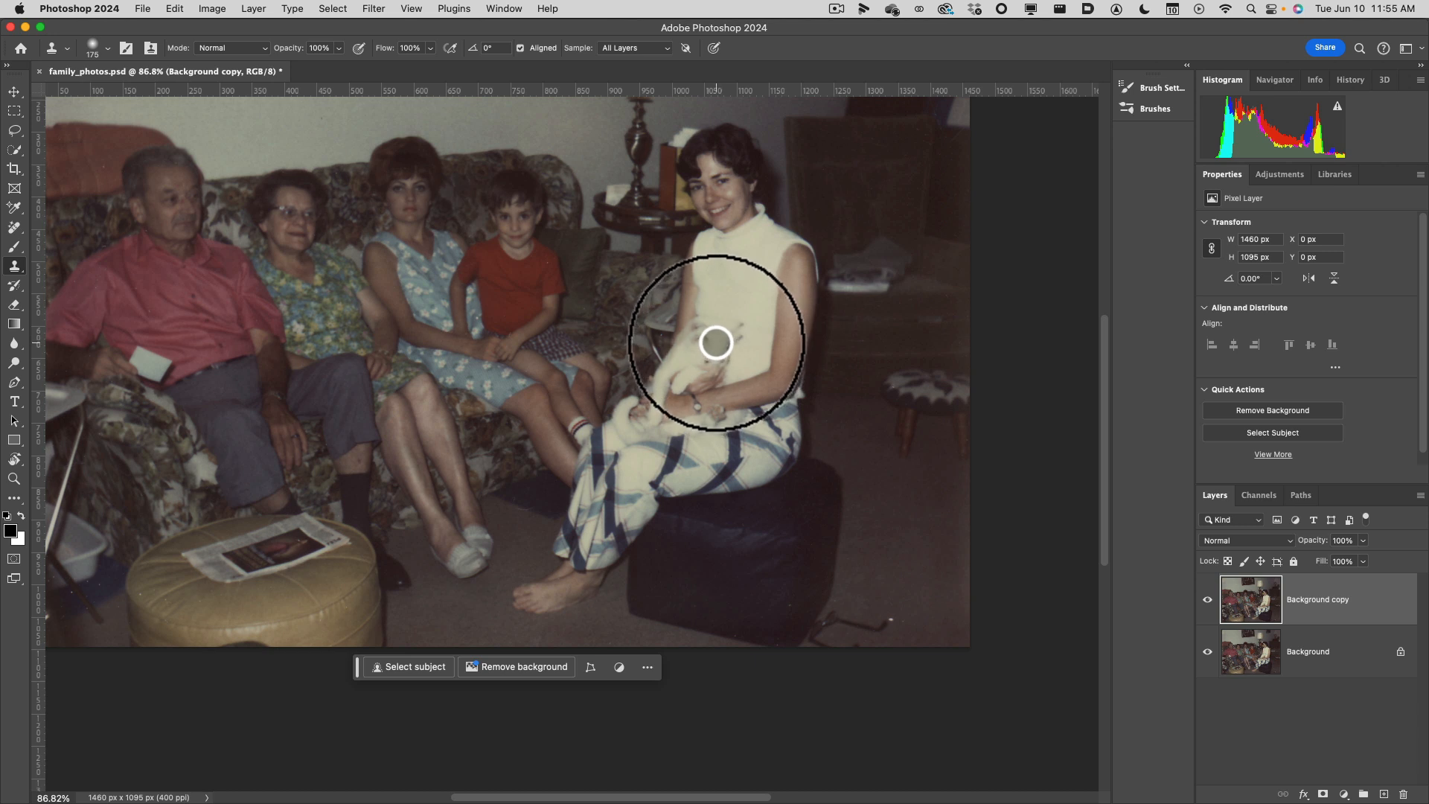
Clone the white cat's head onto the woman's white top, just above the original, using the Clone Stamp at size 125.
{"action": "left_click", "coordinate": [714, 339], "text": "alt"}
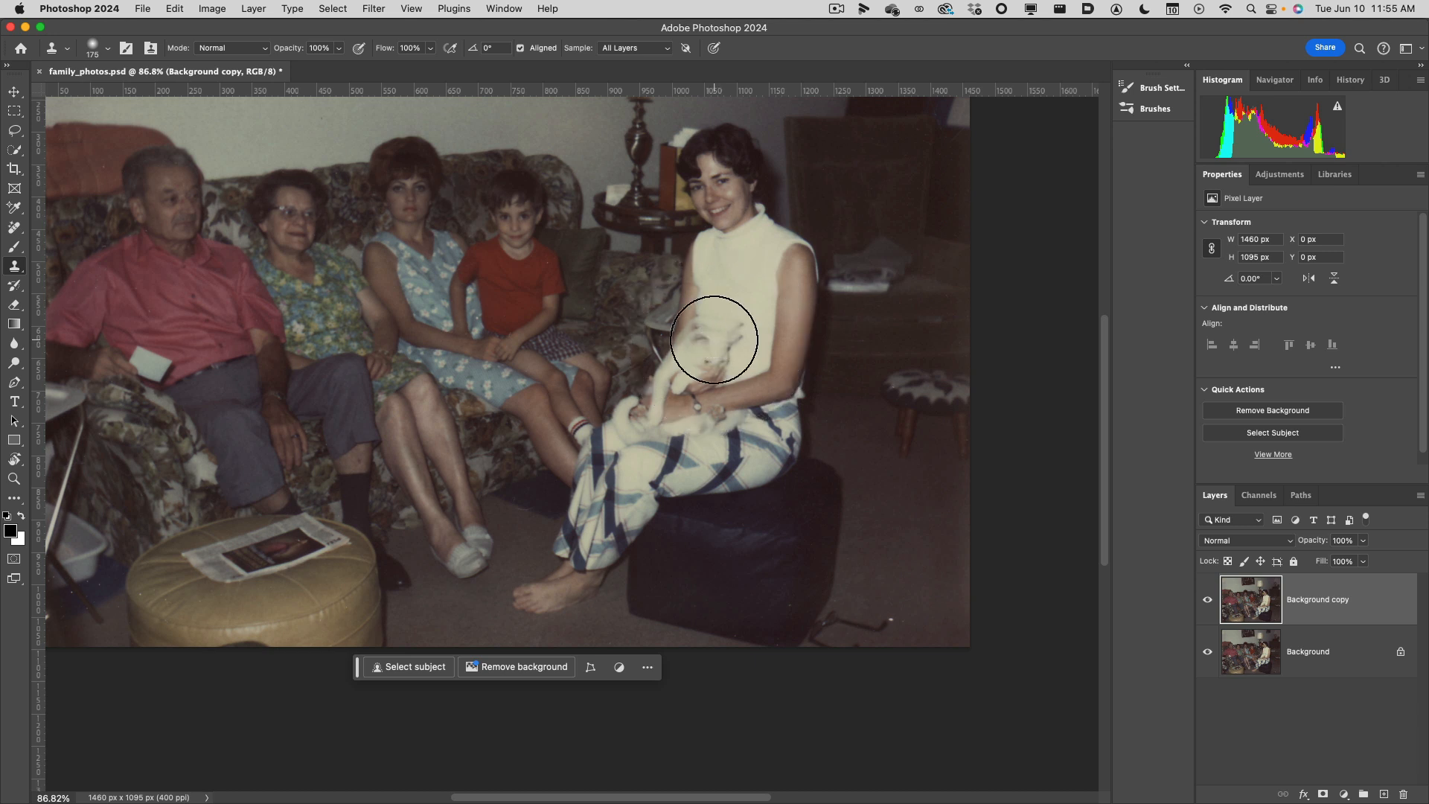
{"action": "key", "text": "bracketleft"}
{"action": "key", "text": "bracketleft"}
{"action": "left_click", "coordinate": [715, 348], "text": "alt"}
{"action": "key", "text": "bracketleft"}
{"action": "left_click", "coordinate": [712, 342], "text": "alt"}
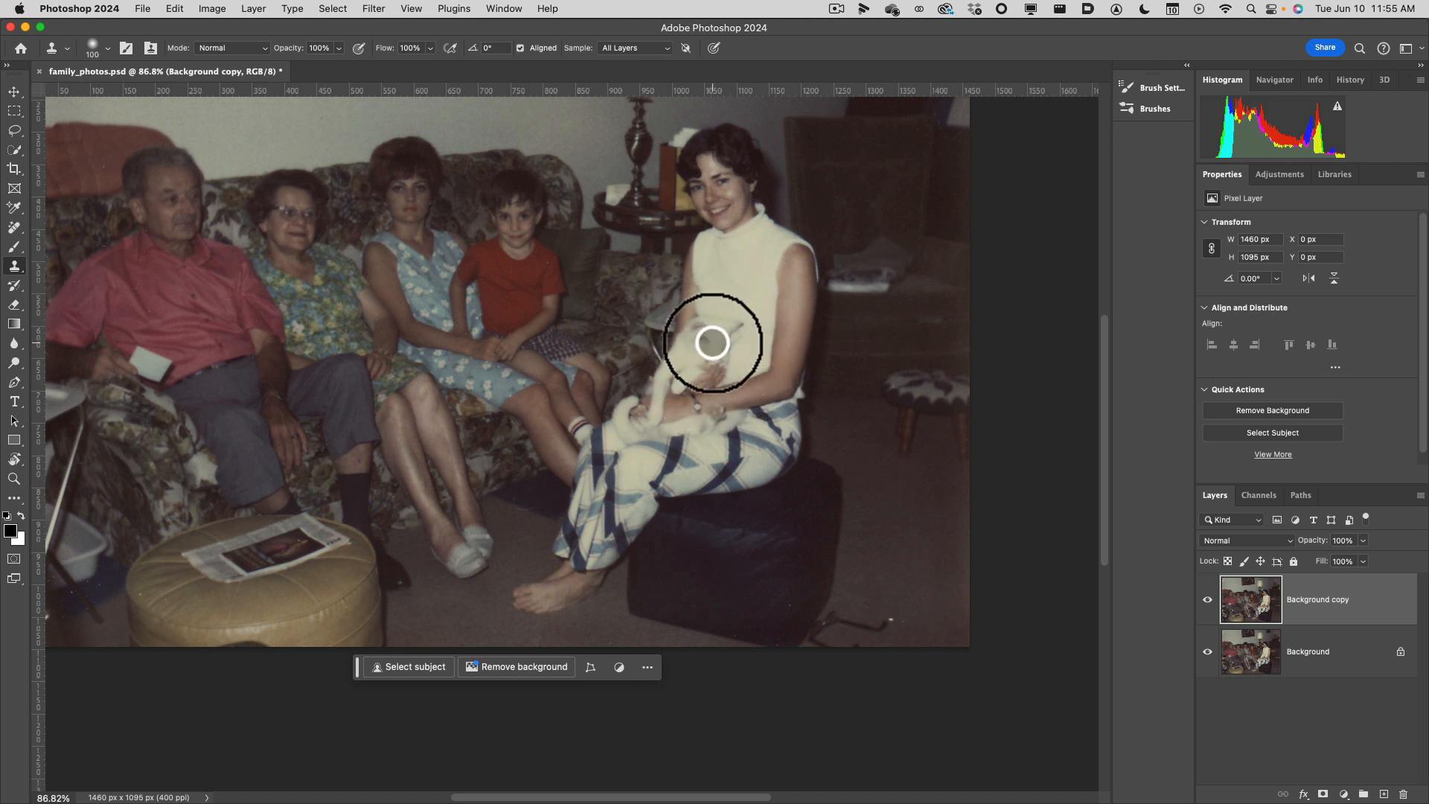
{"action": "key", "text": "bracketright"}
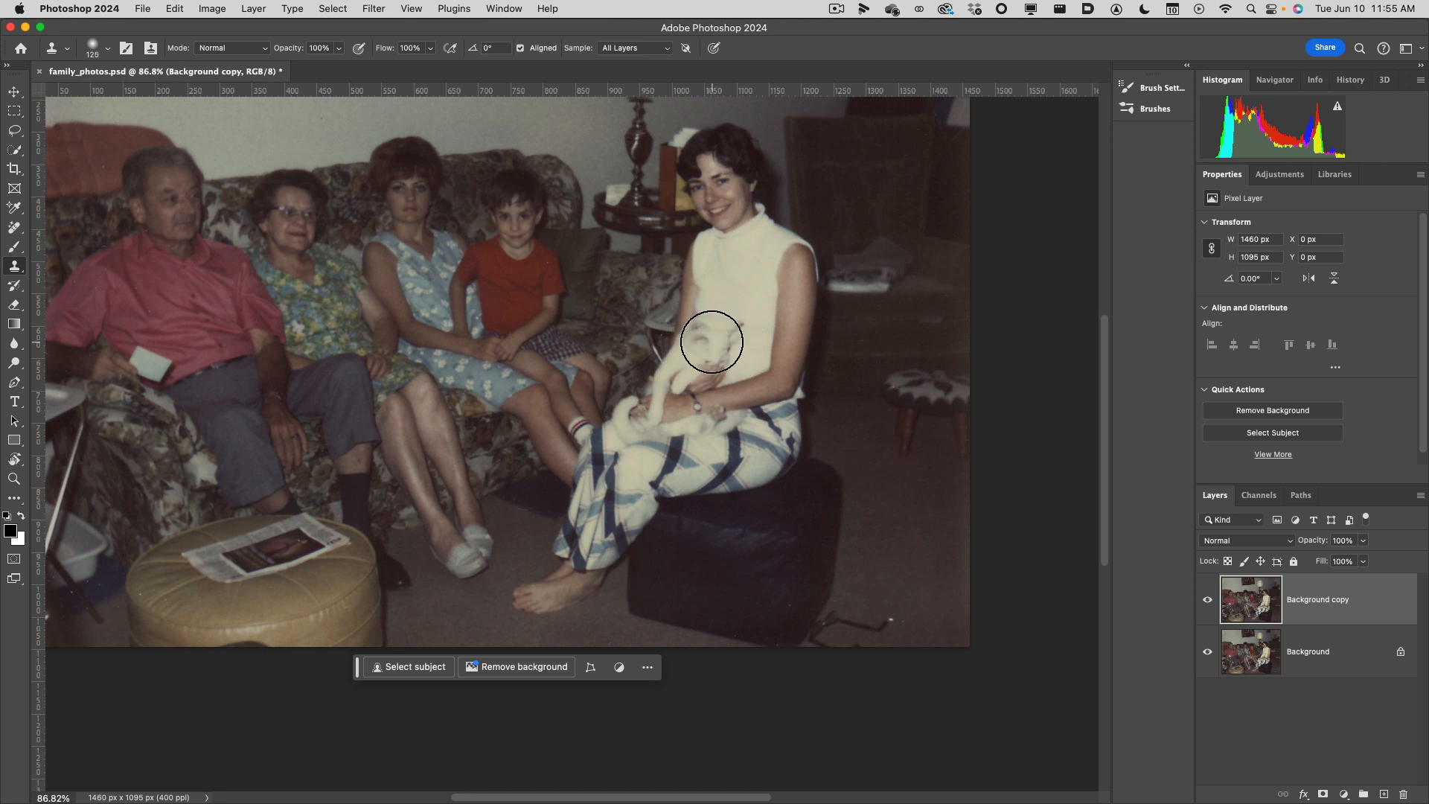
{"action": "left_click", "coordinate": [712, 346], "text": "alt"}
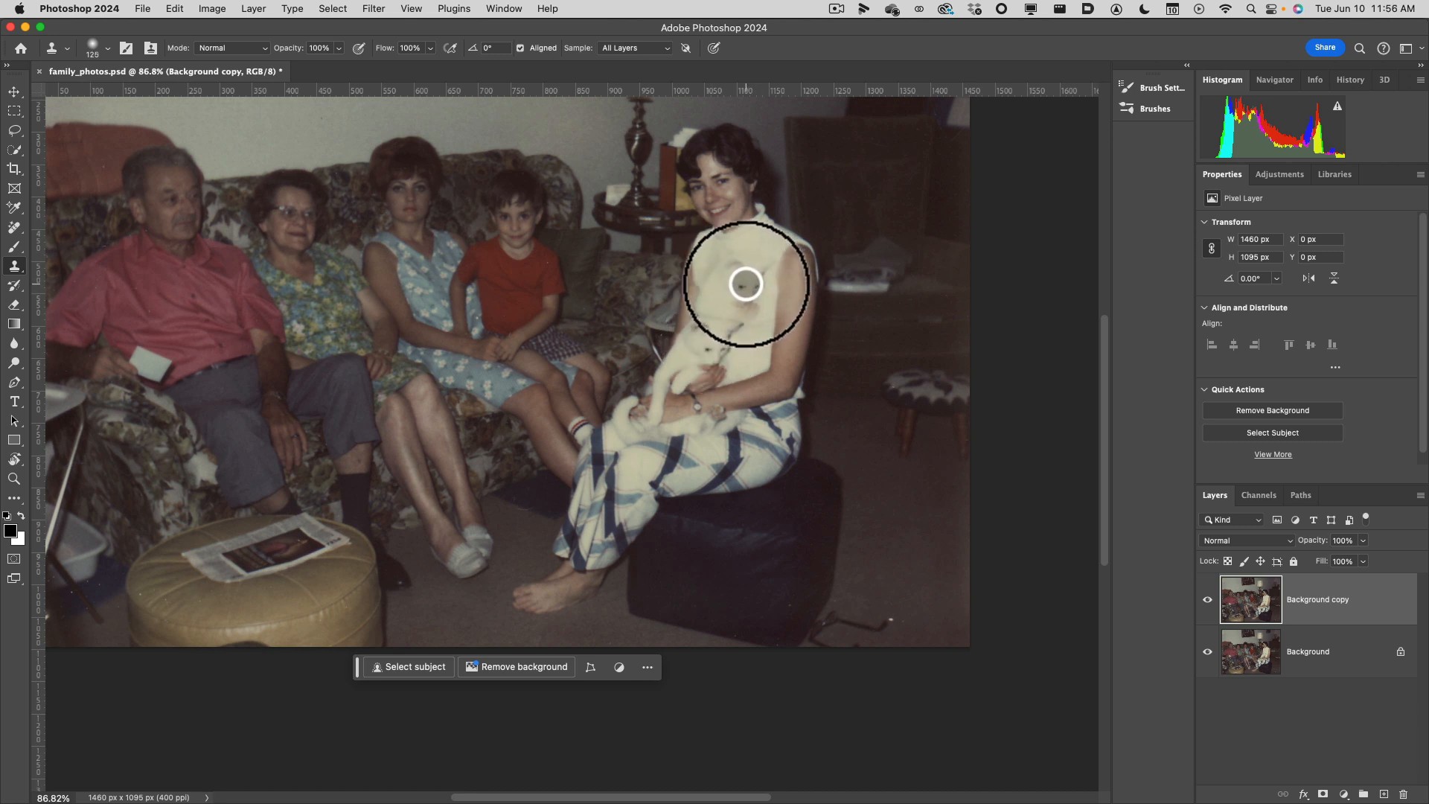
{"action": "left_click", "coordinate": [746, 284]}
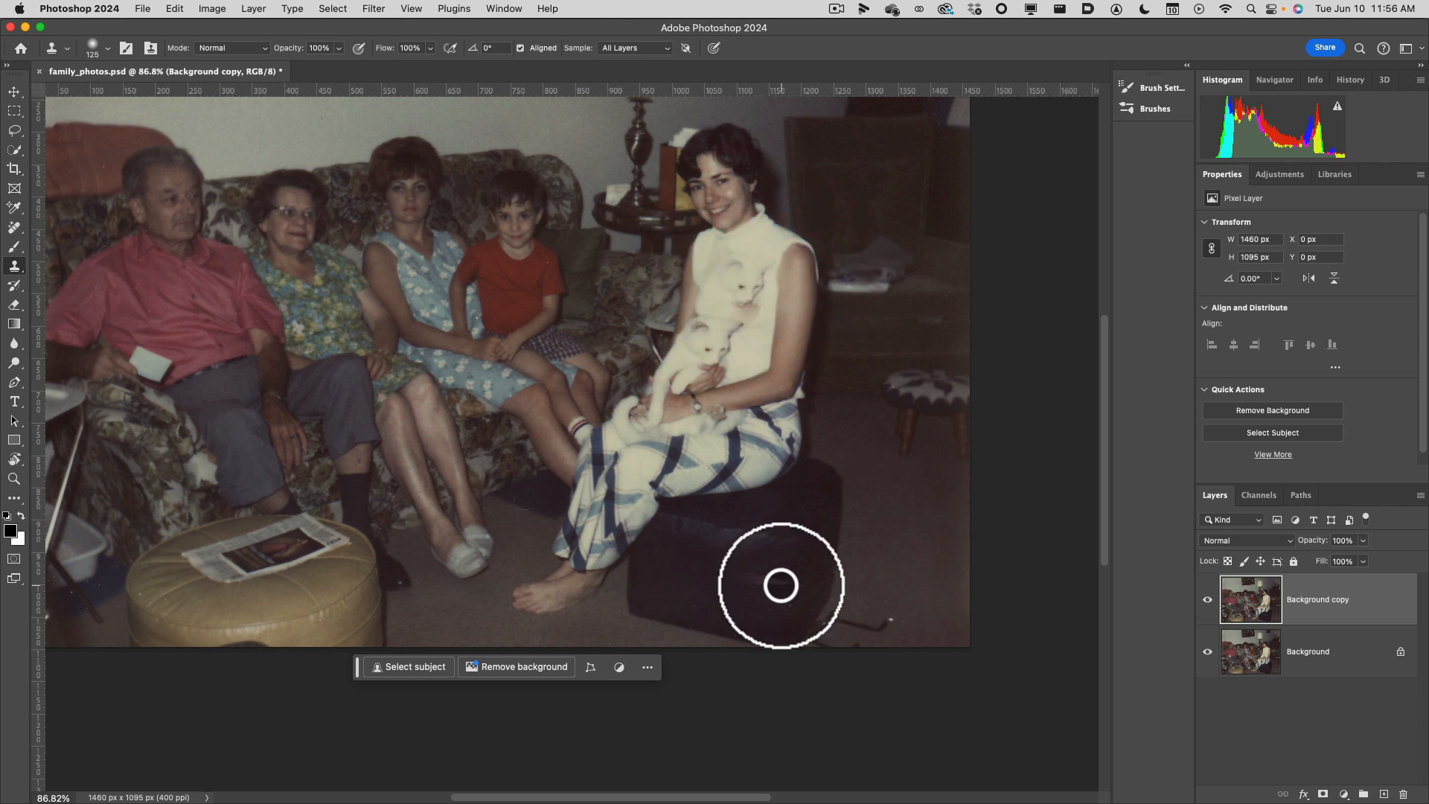
{"action": "key", "text": "super+z"}
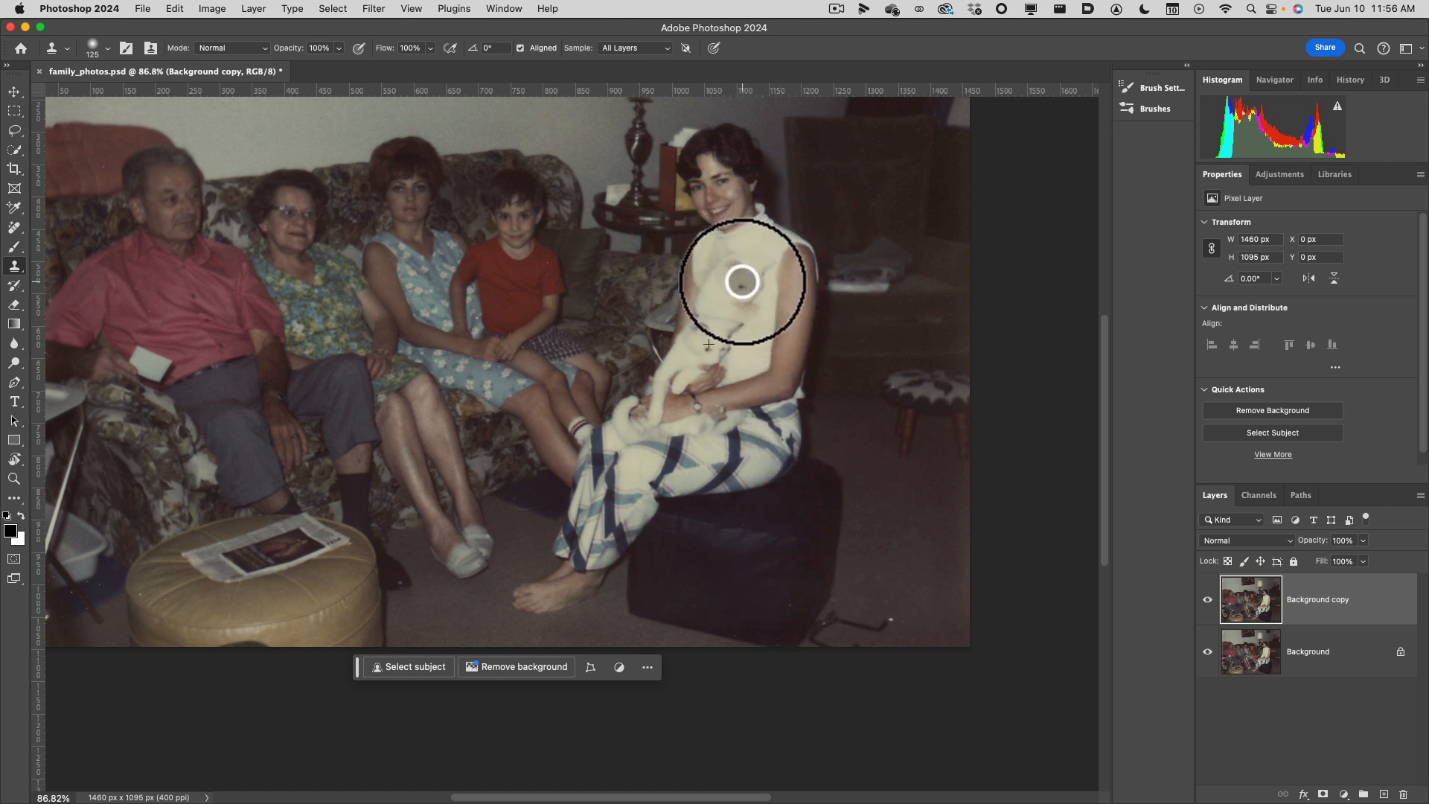
{"action": "left_click", "coordinate": [743, 277]}
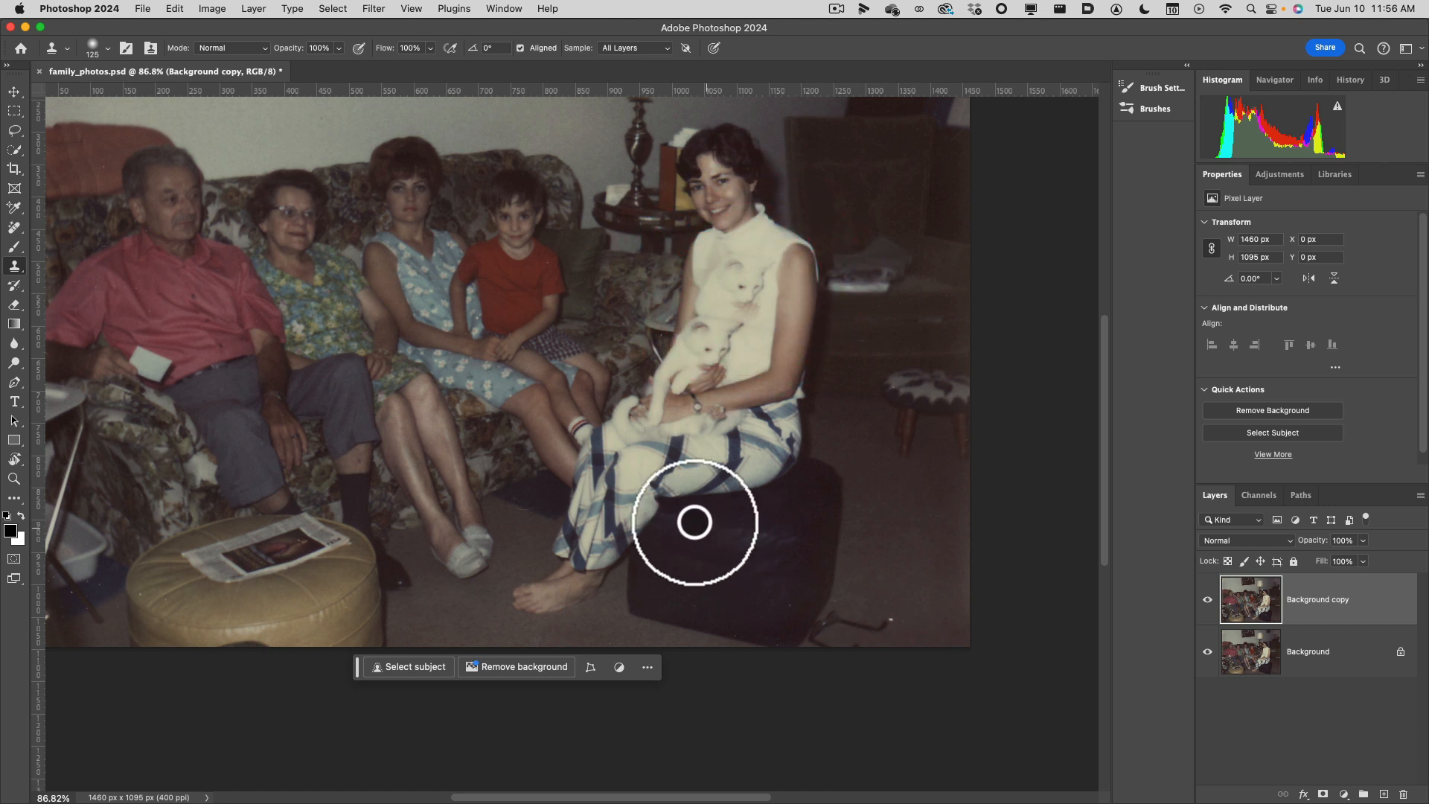
Add a Levels adjustment layer above the Background copy, with the whole photo in view.
{"action": "mouse_move", "coordinate": [539, 485]}
{"action": "left_mouse_down"}
{"action": "mouse_move", "coordinate": [957, 555]}
{"action": "mouse_move", "coordinate": [529, 580]}
{"action": "left_mouse_up"}
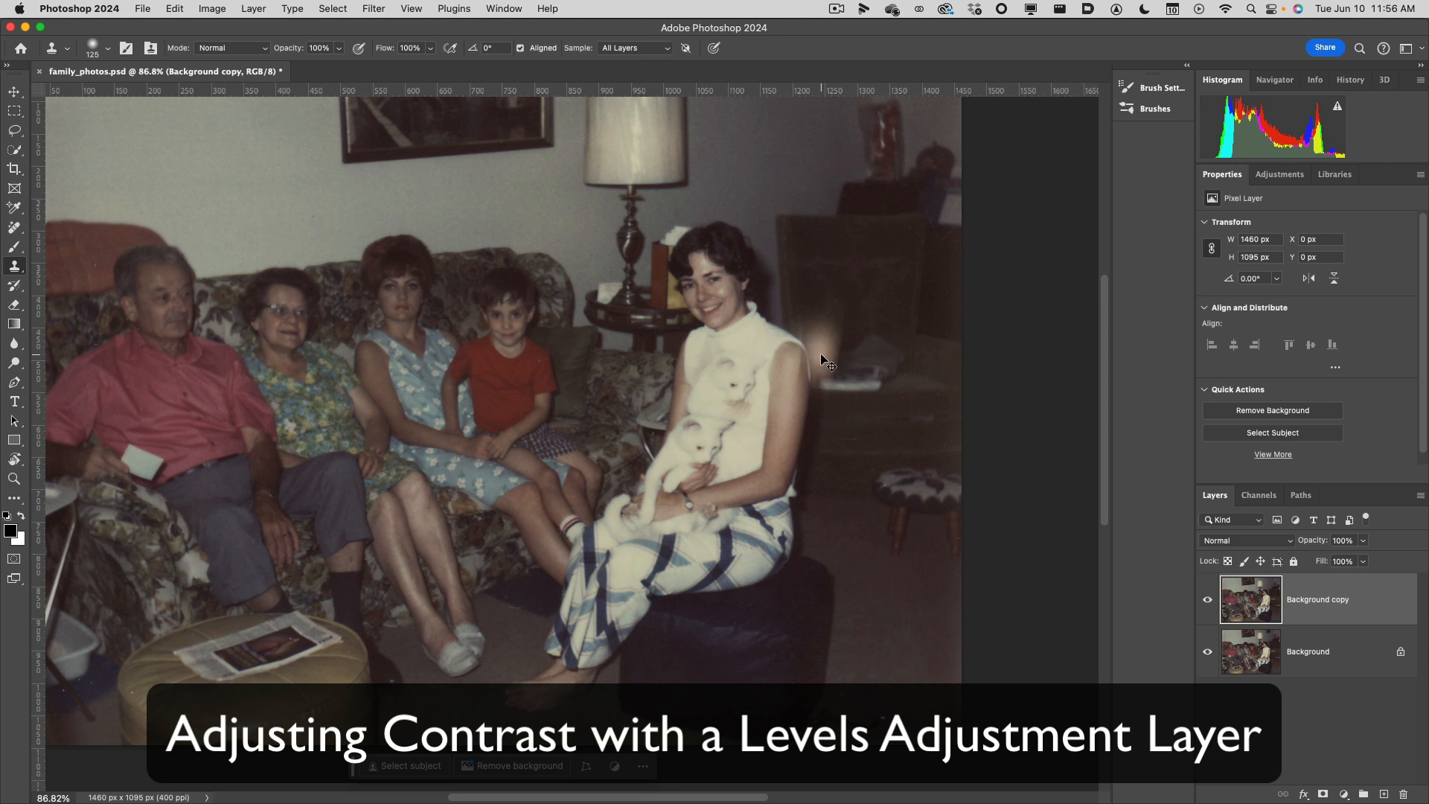
{"action": "key", "text": "super+0"}
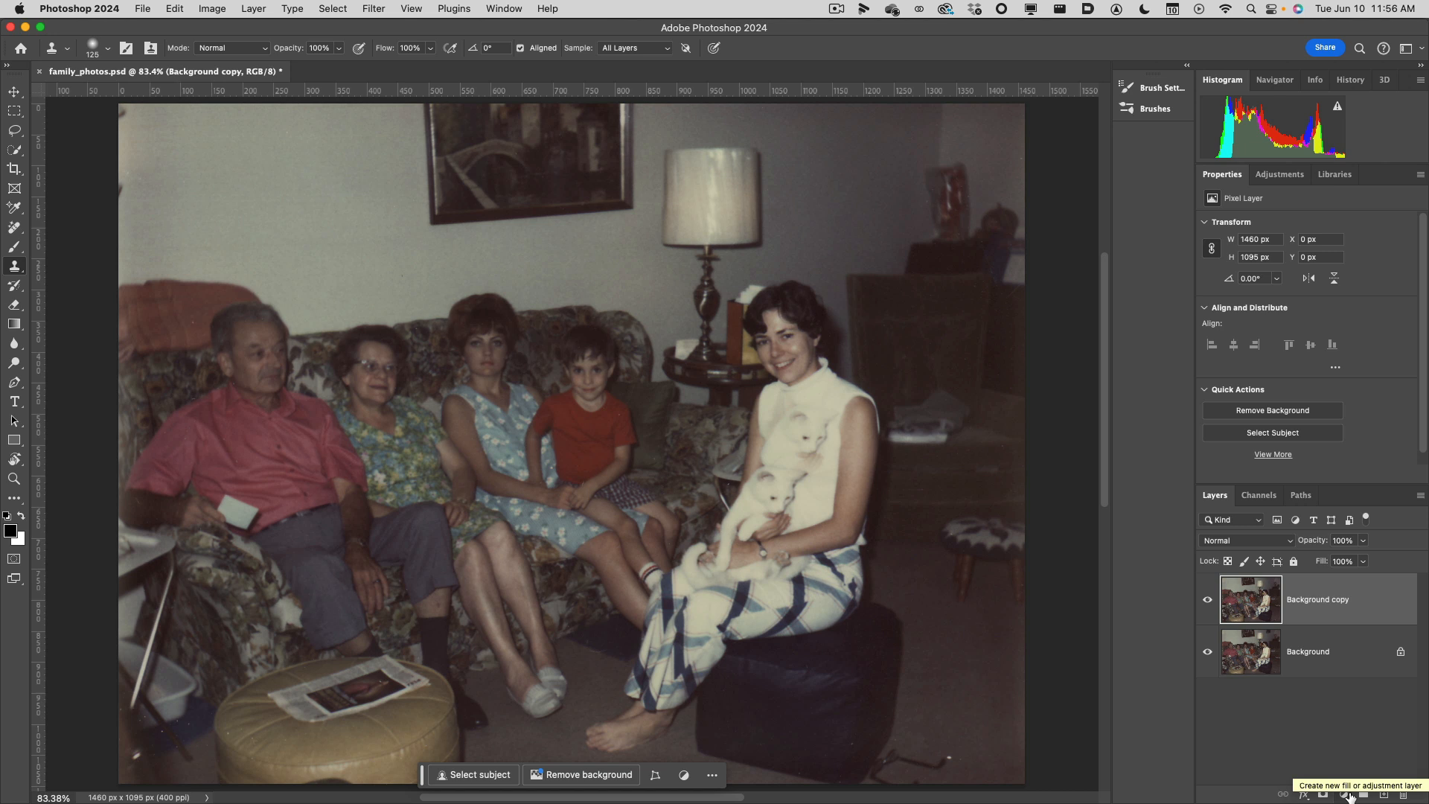
{"action": "left_click", "coordinate": [1348, 796]}
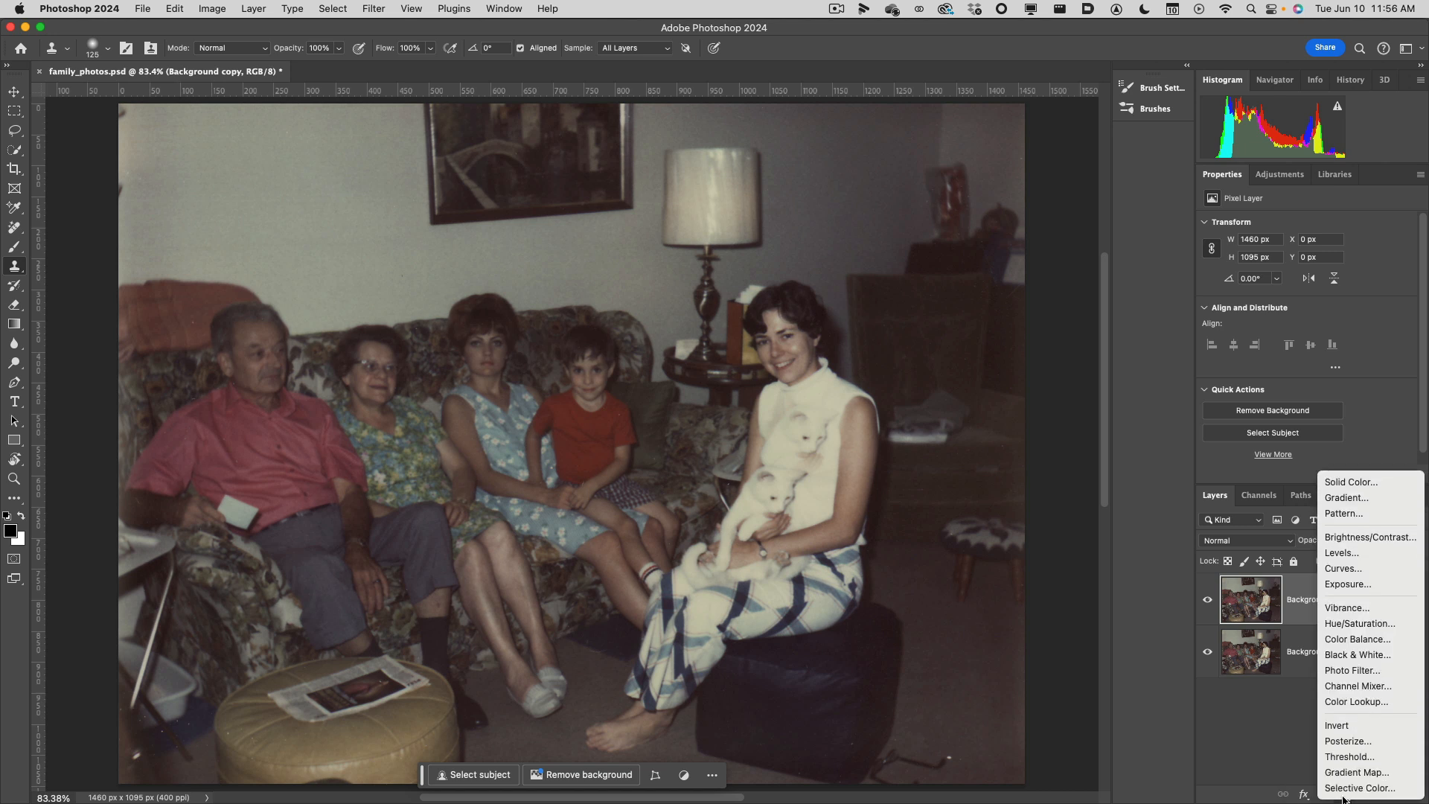
{"action": "left_click", "coordinate": [1379, 553]}
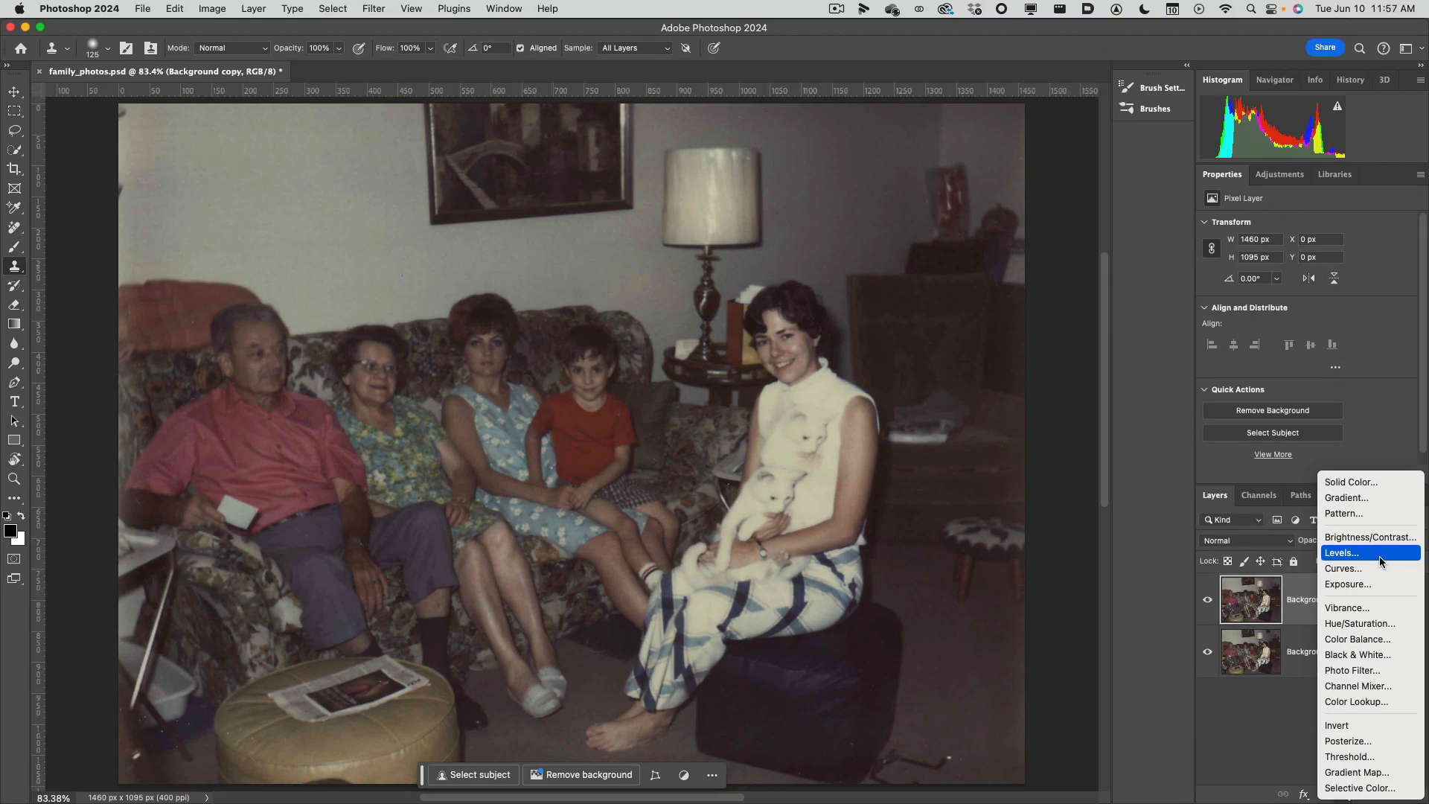
{"action": "left_click", "coordinate": [1378, 557]}
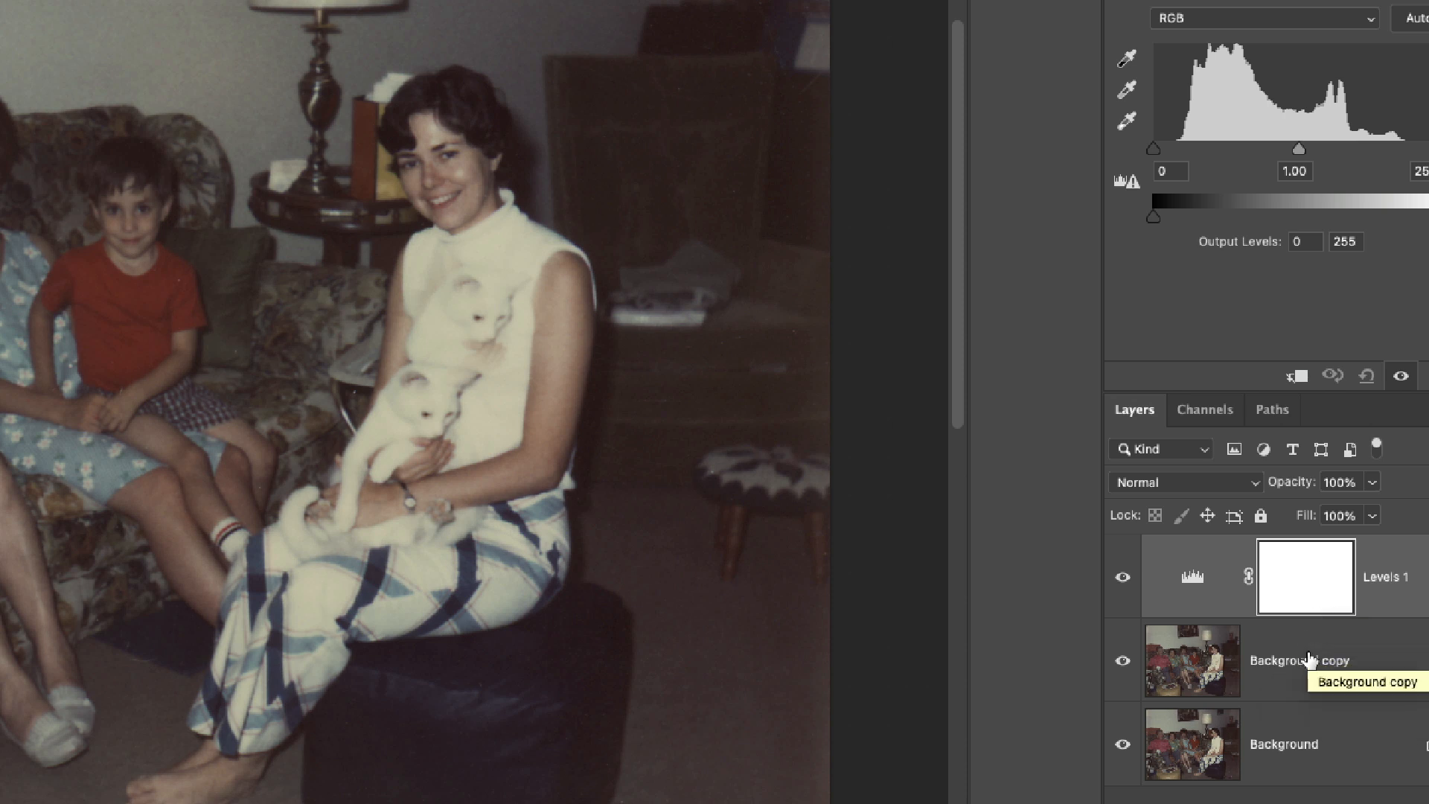
Make the Levels 1 adjustment itself active rather than its mask or the Background copy, and switch to the Move tool.
{"action": "left_click", "coordinate": [1310, 660]}
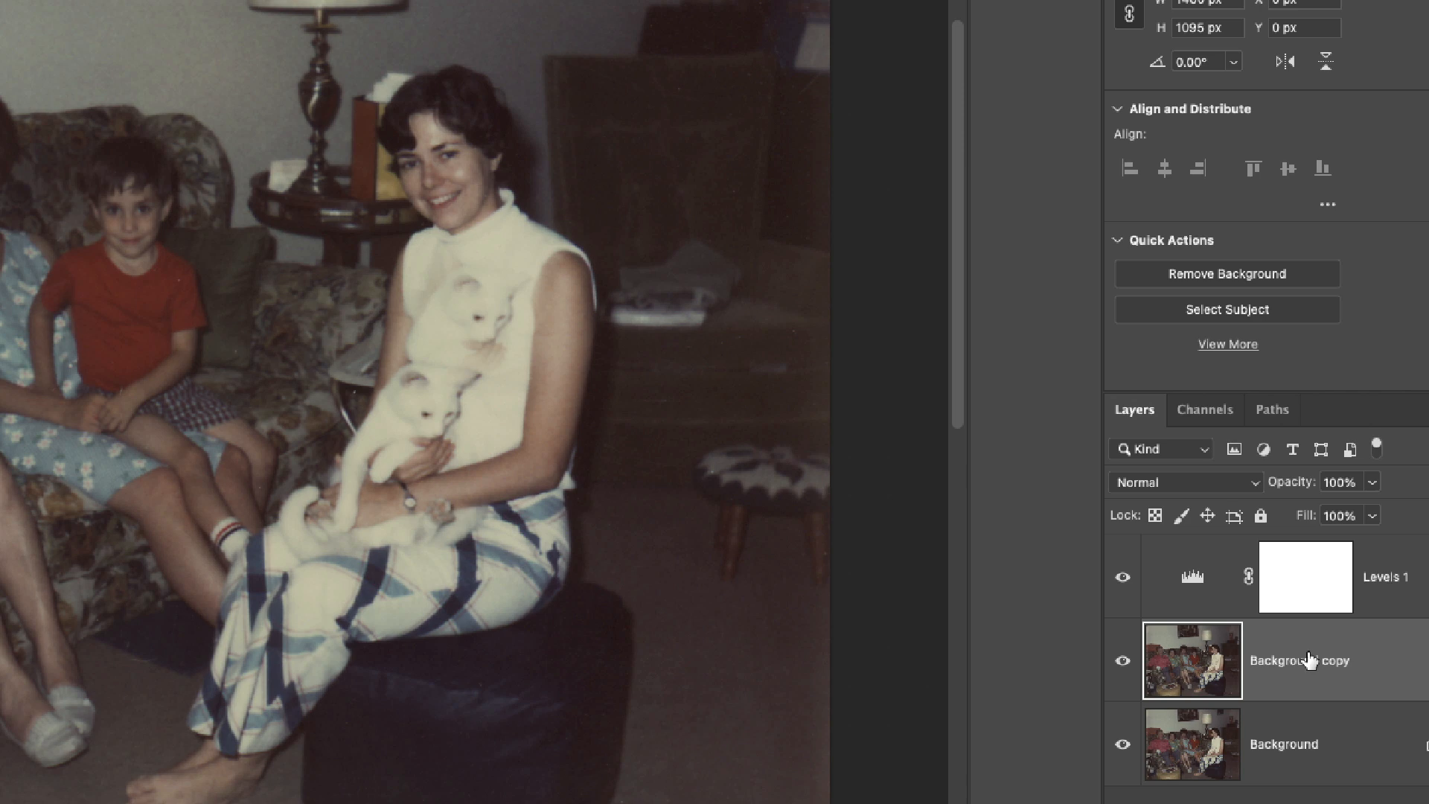
{"action": "left_click", "coordinate": [1315, 603]}
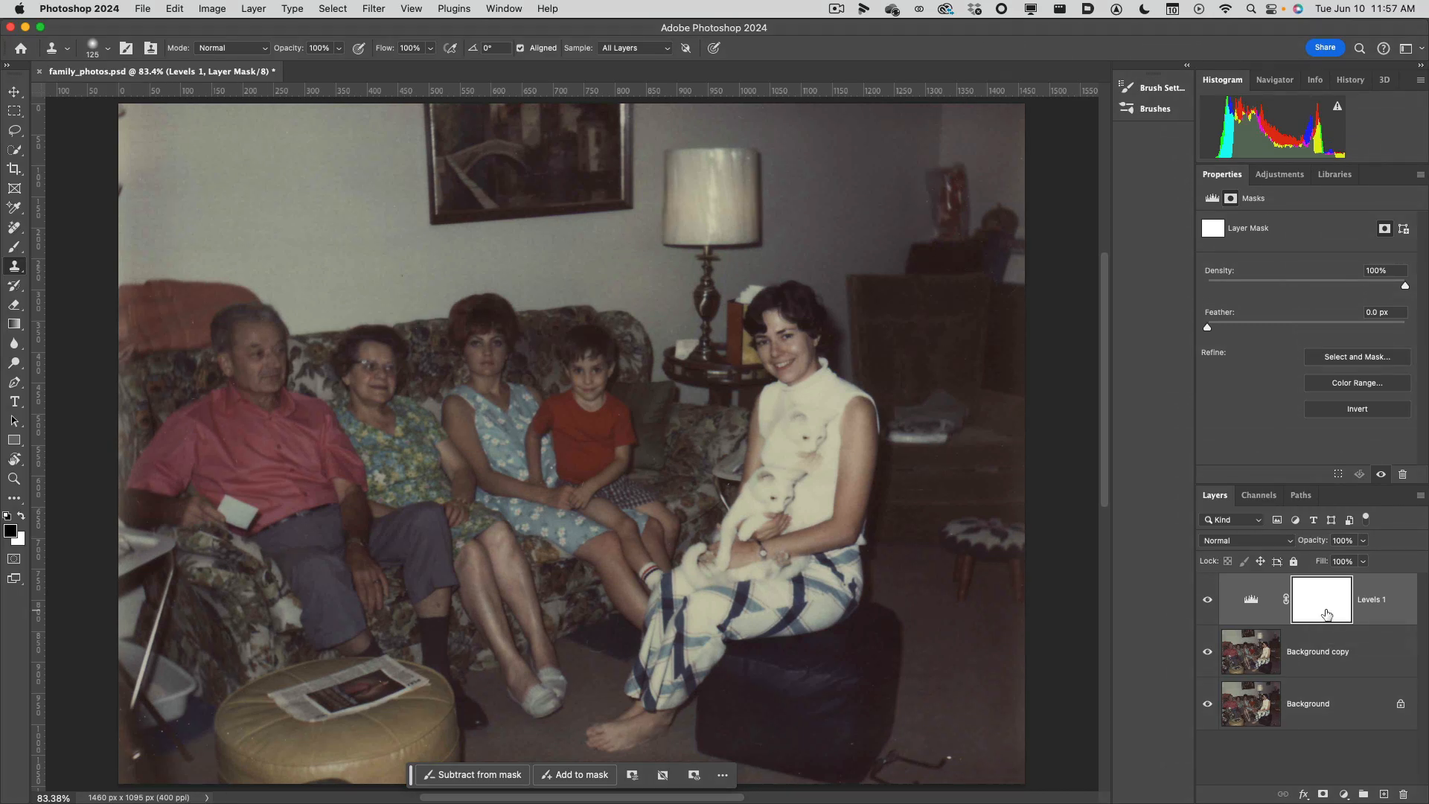
{"action": "left_click", "coordinate": [1257, 603]}
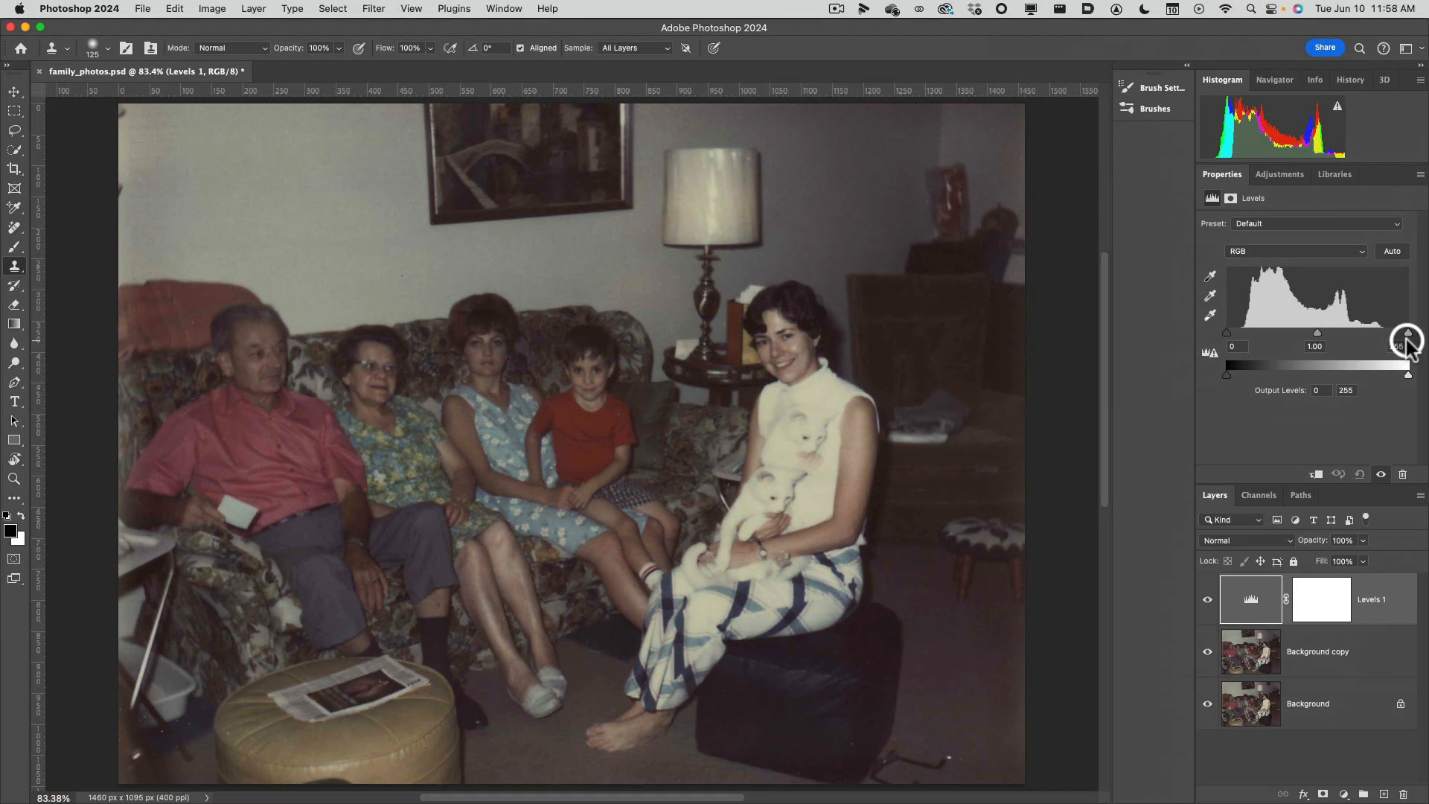
{"action": "left_click", "coordinate": [14, 91]}
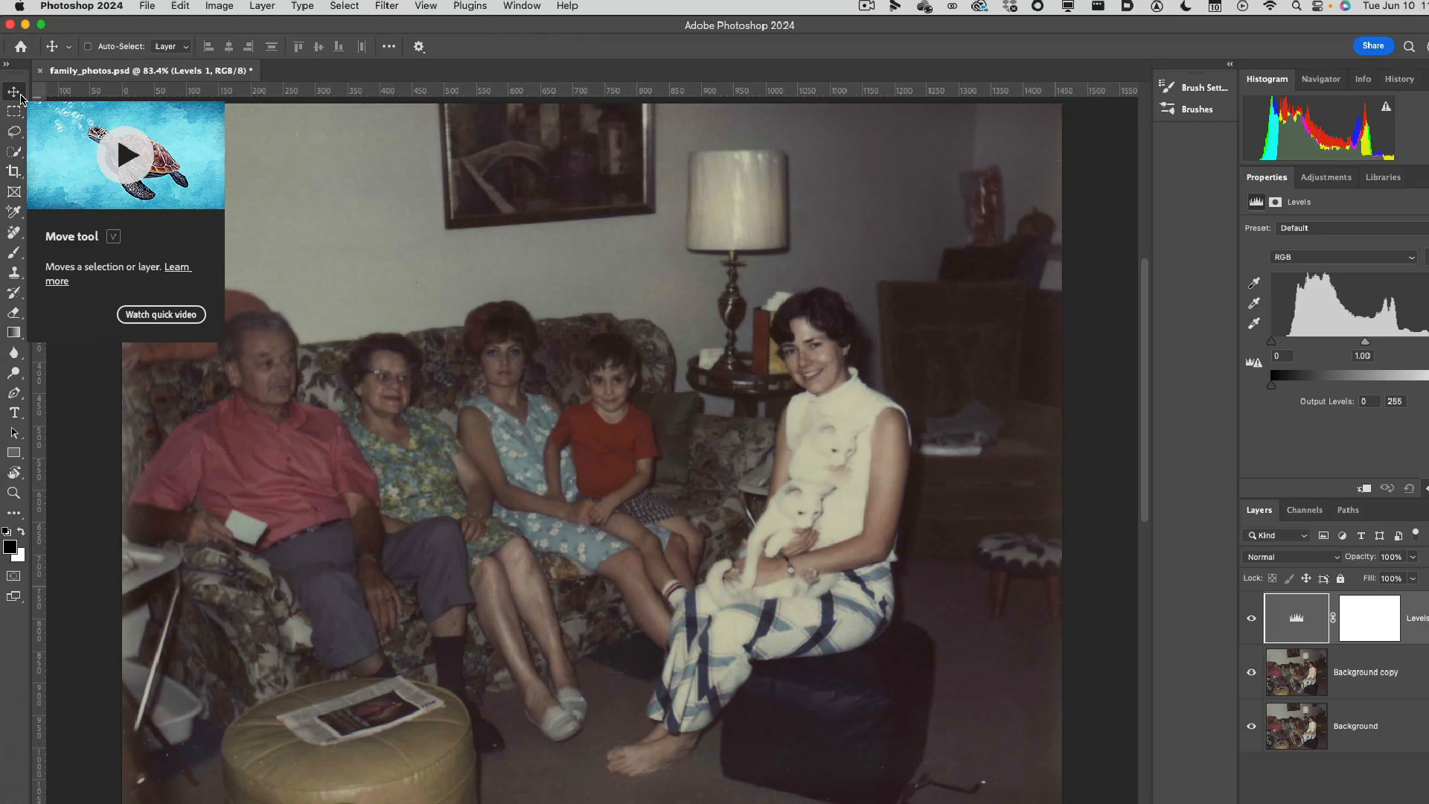
{"action": "key", "text": "super"}
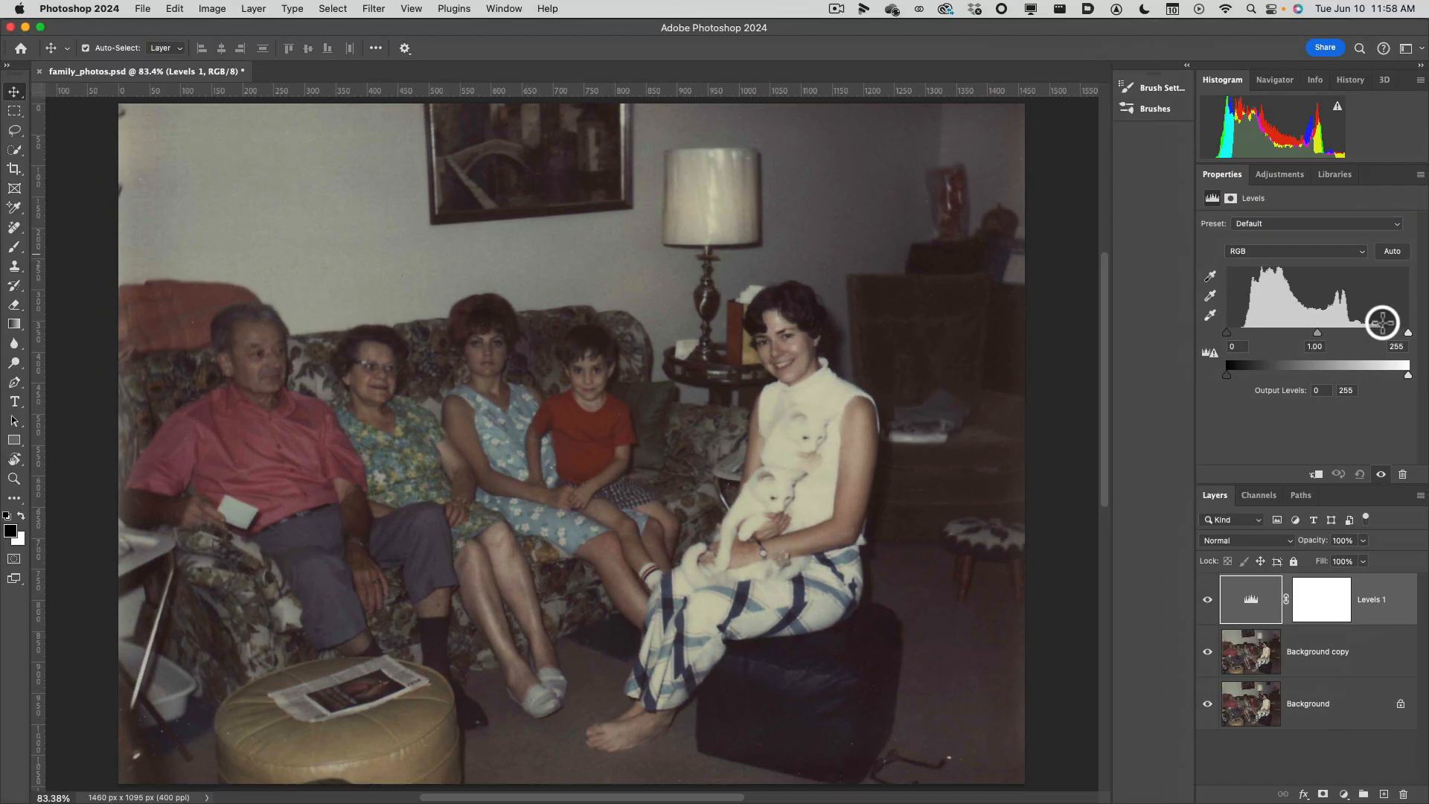
{"action": "left_click", "coordinate": [960, 470]}
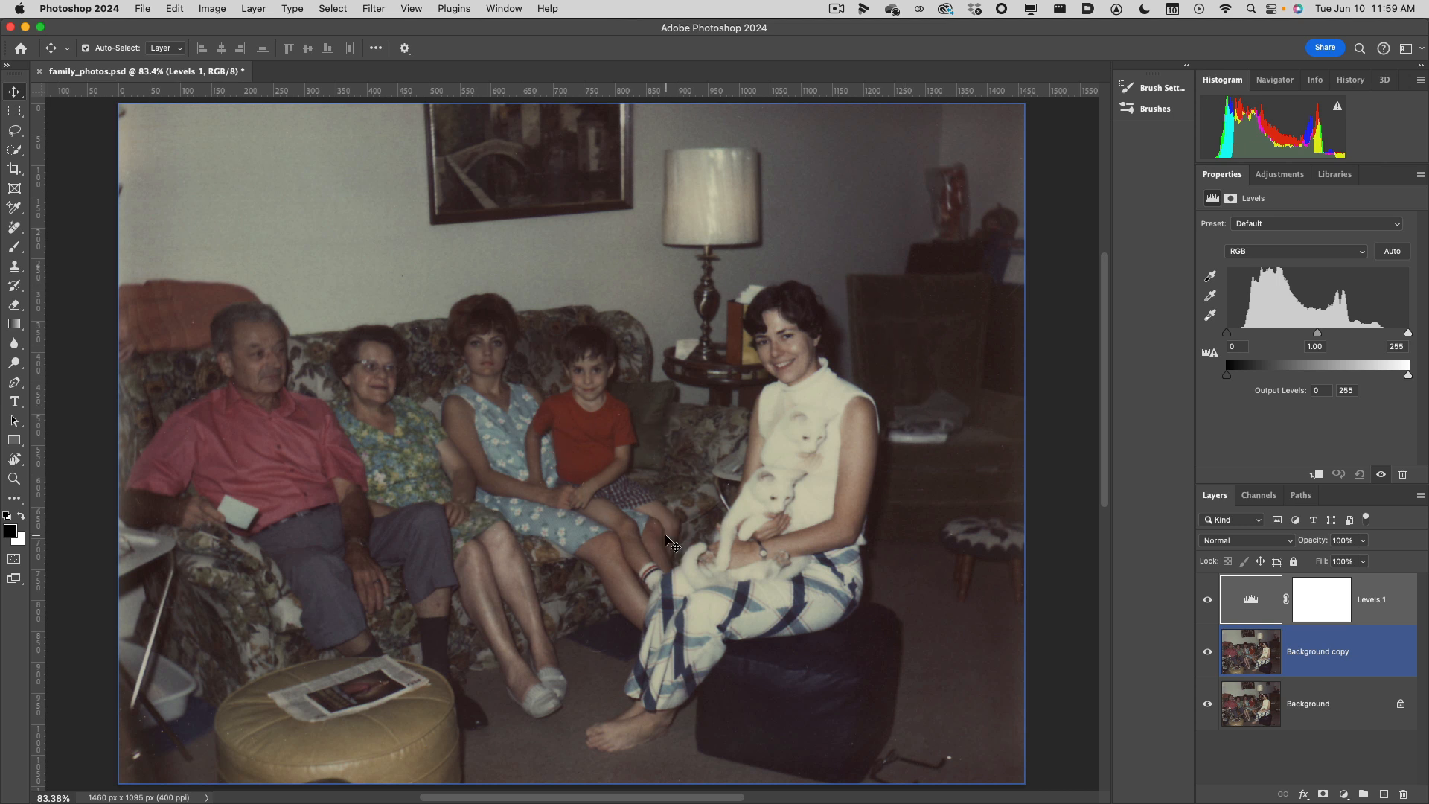
{"action": "left_click", "coordinate": [581, 444]}
{"action": "left_click", "coordinate": [653, 493]}
{"action": "left_click", "coordinate": [1030, 391]}
{"action": "left_click", "coordinate": [1296, 365]}
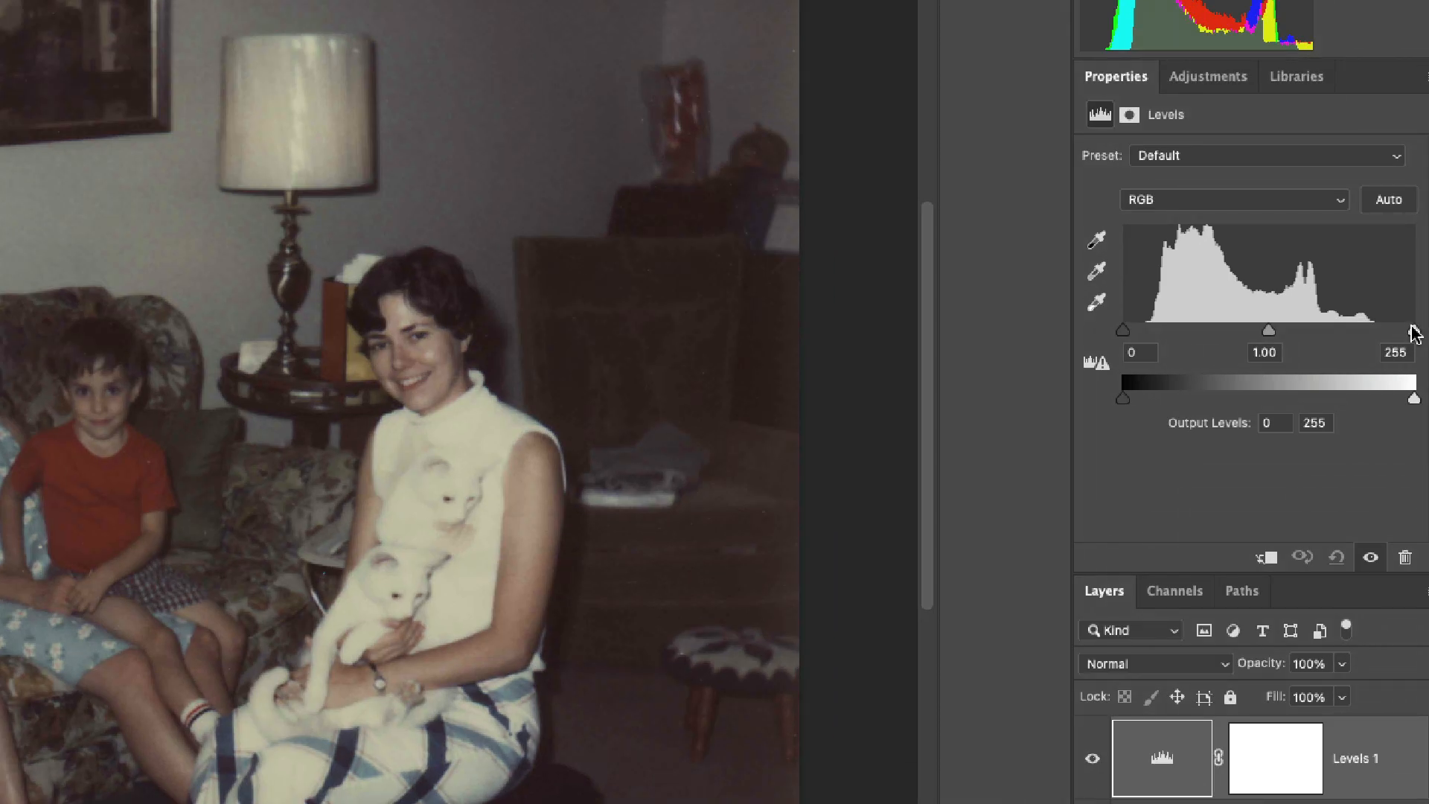
Set the Levels adjustment's black input level to 24 and its white input level to 217, at the ends of the histogram data.
{"action": "left_click_drag", "start_coordinate": [1410, 331], "coordinate": [1376, 336]}
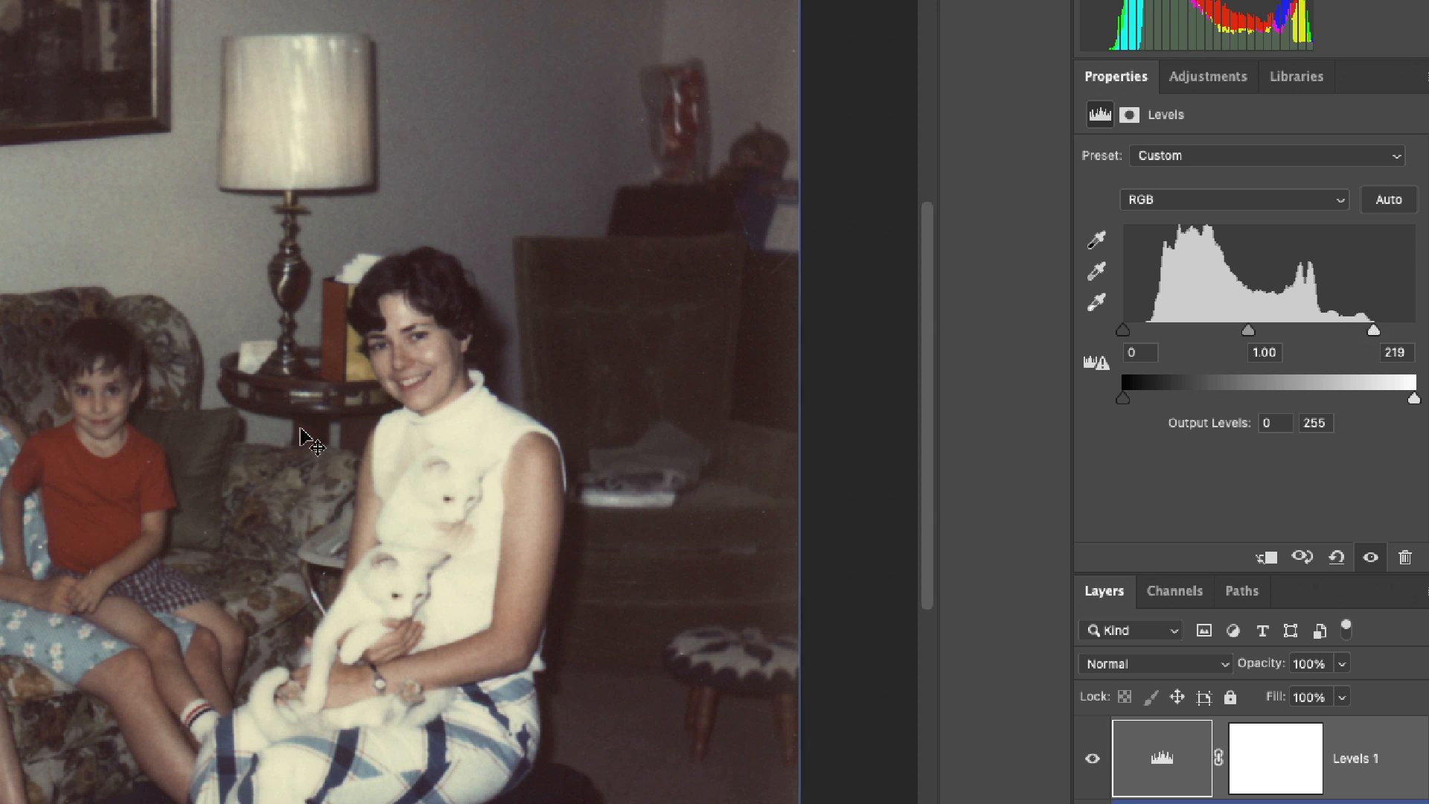
{"action": "left_click_drag", "start_coordinate": [1122, 331], "coordinate": [1152, 333]}
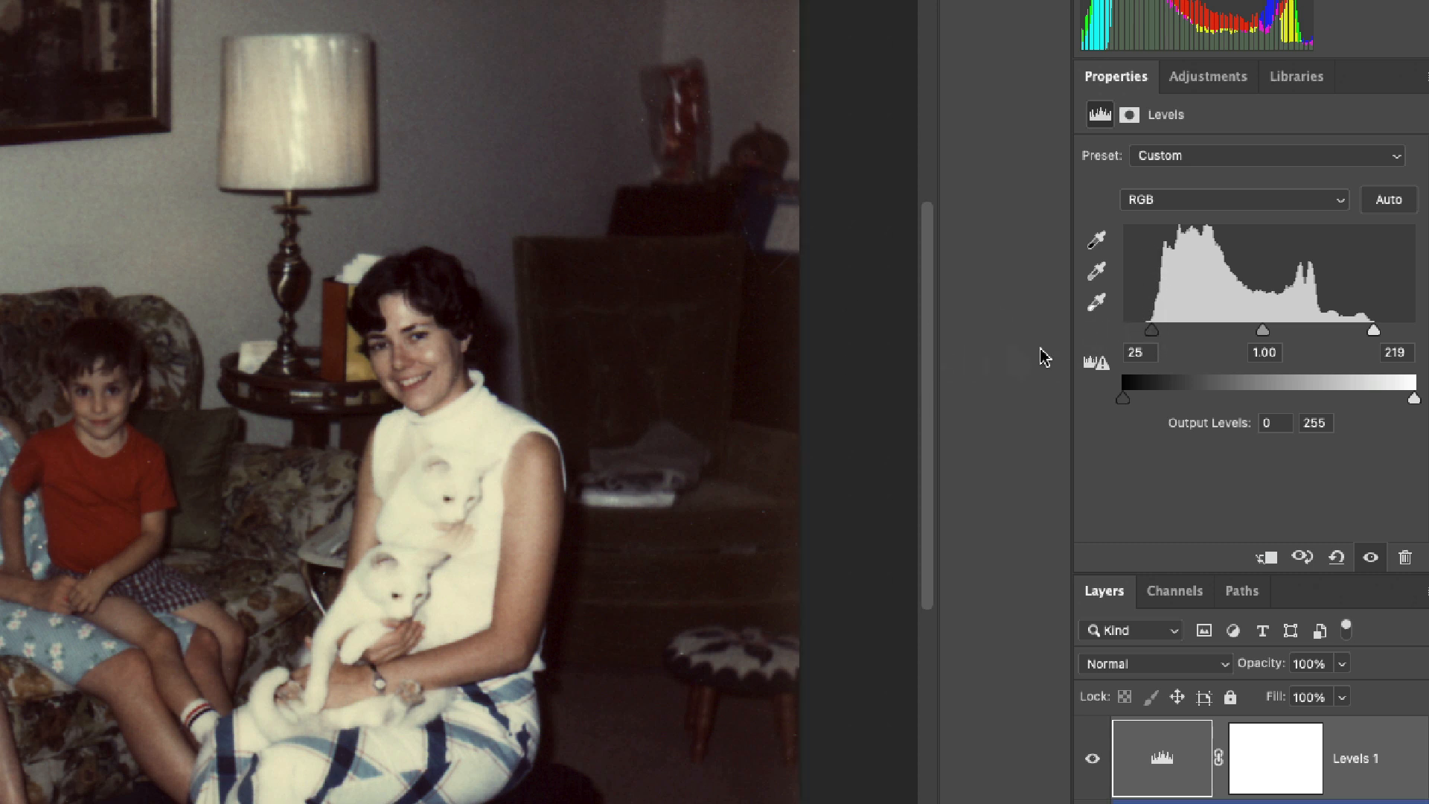
{"action": "left_click_drag", "start_coordinate": [1154, 338], "coordinate": [1152, 338]}
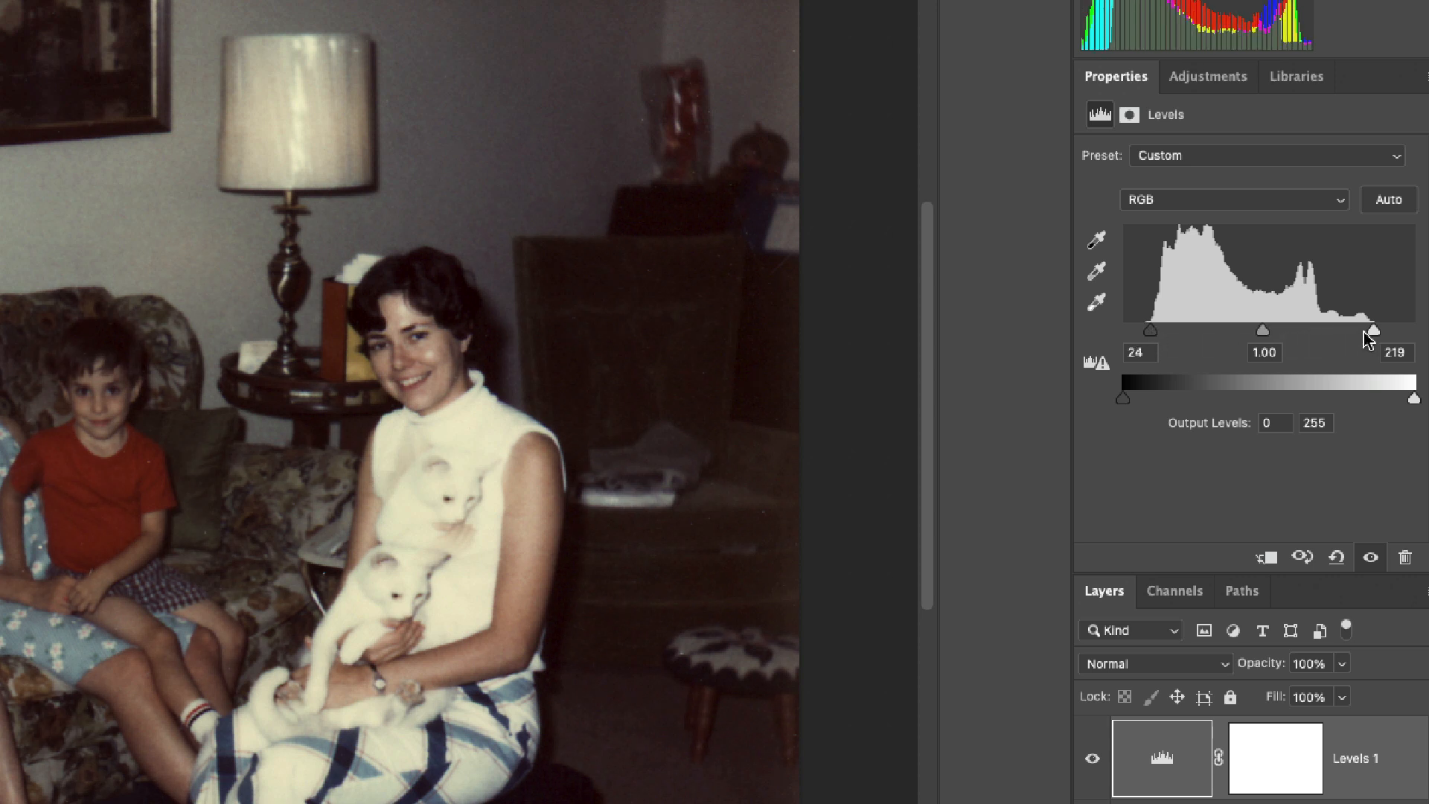
{"action": "left_click_drag", "start_coordinate": [1373, 334], "coordinate": [1373, 341]}
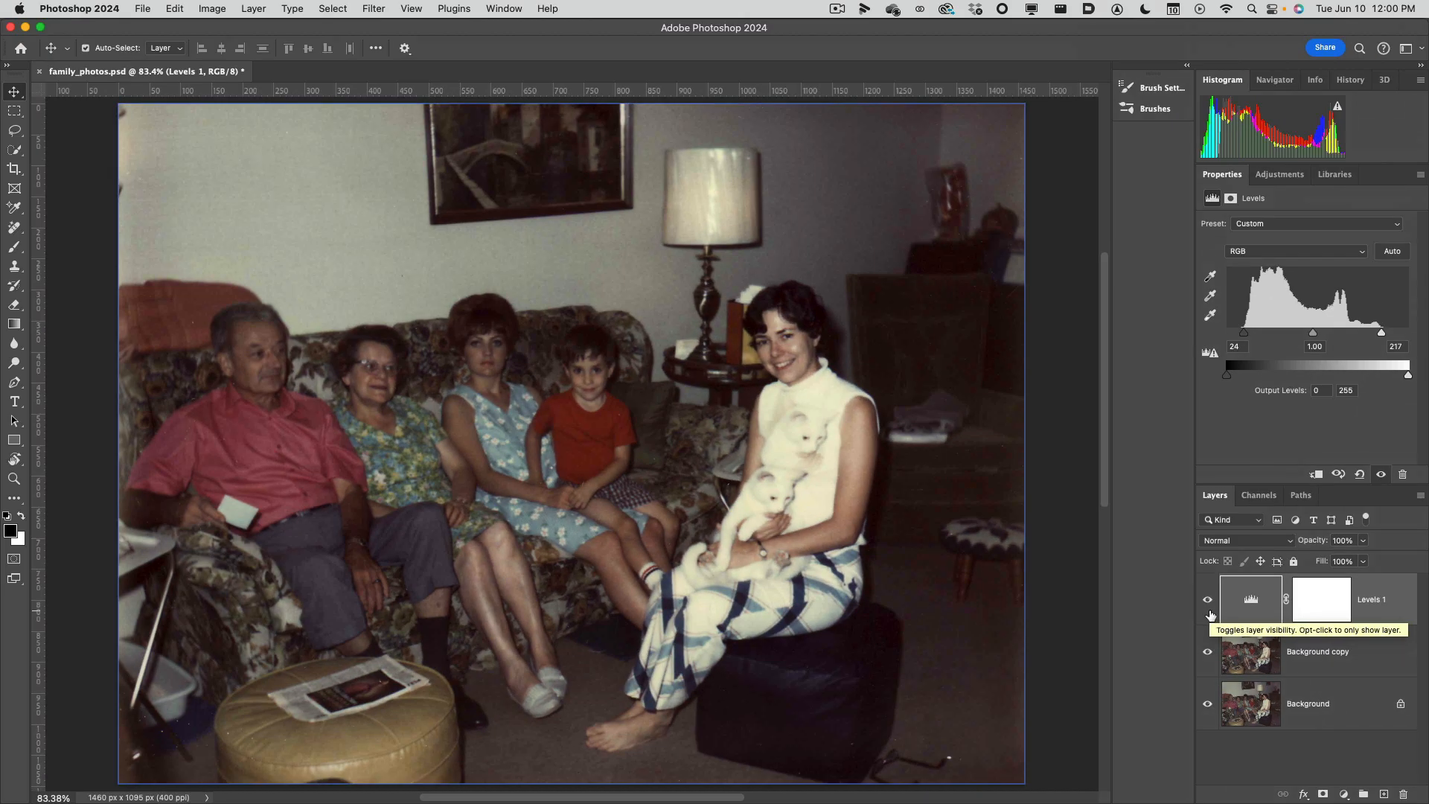
Compare the photo with and without the Levels 1 adjustment, leaving the layer visible and its adjustment selected.
{"action": "left_click", "coordinate": [1208, 601]}
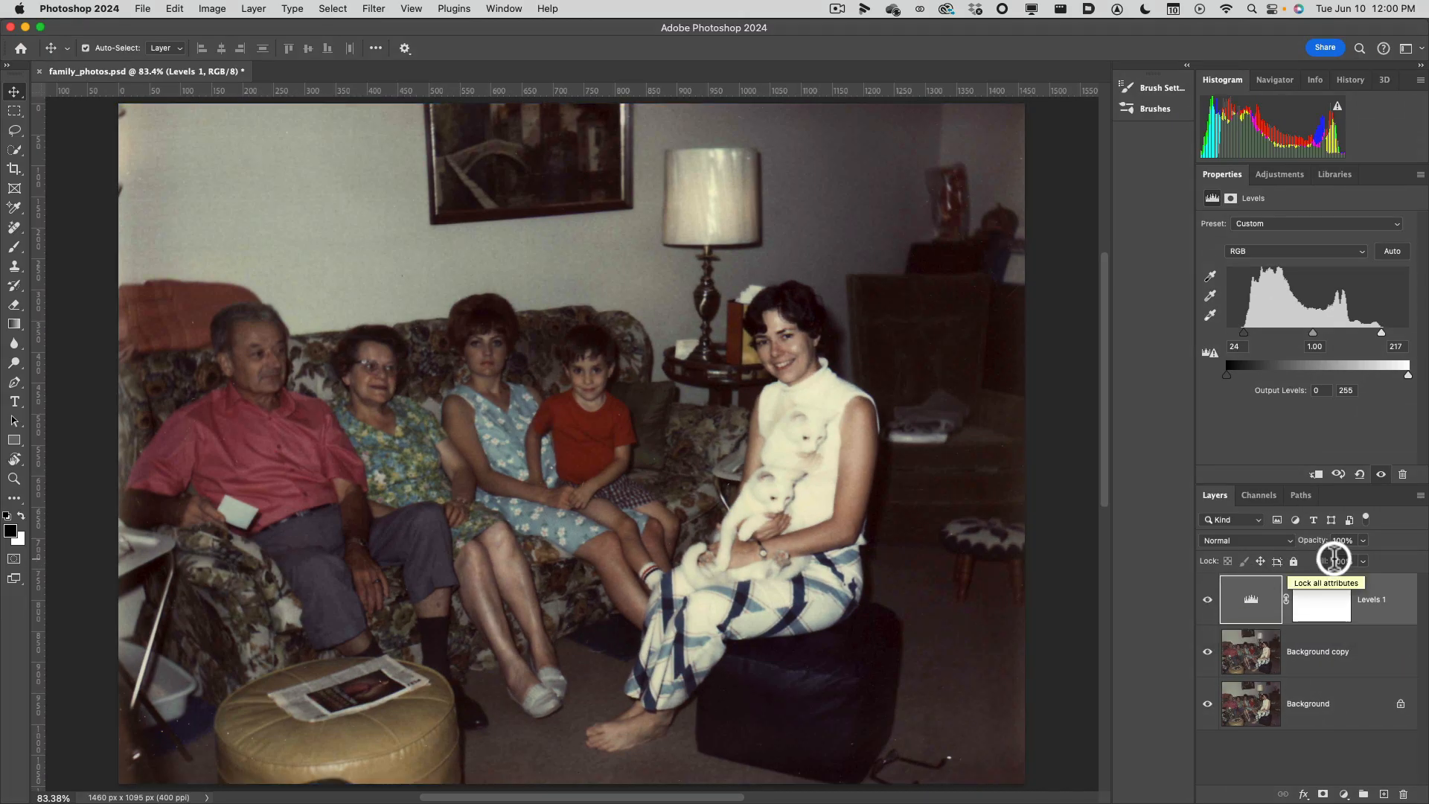
{"action": "left_click", "coordinate": [1207, 600]}
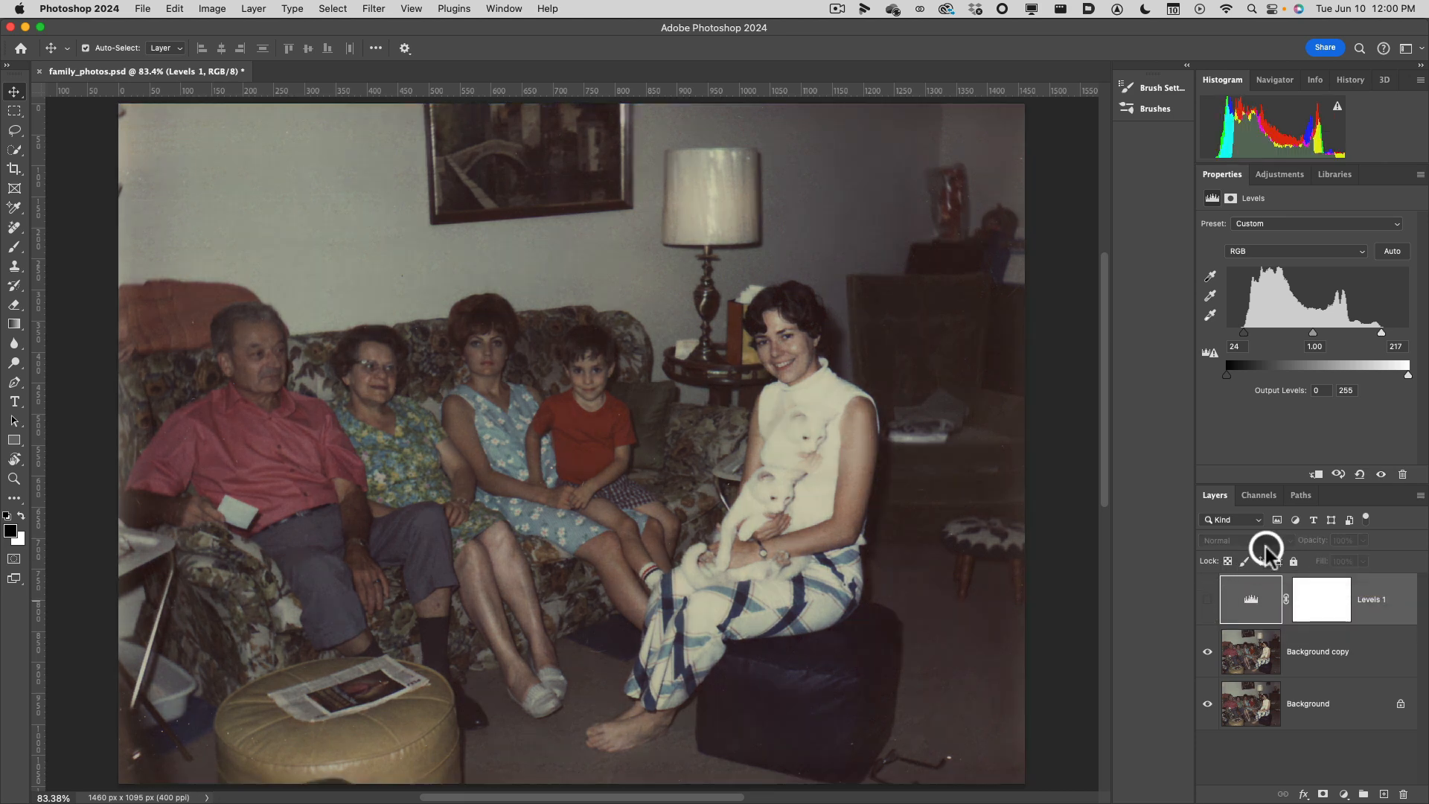
{"action": "left_click", "coordinate": [1234, 660]}
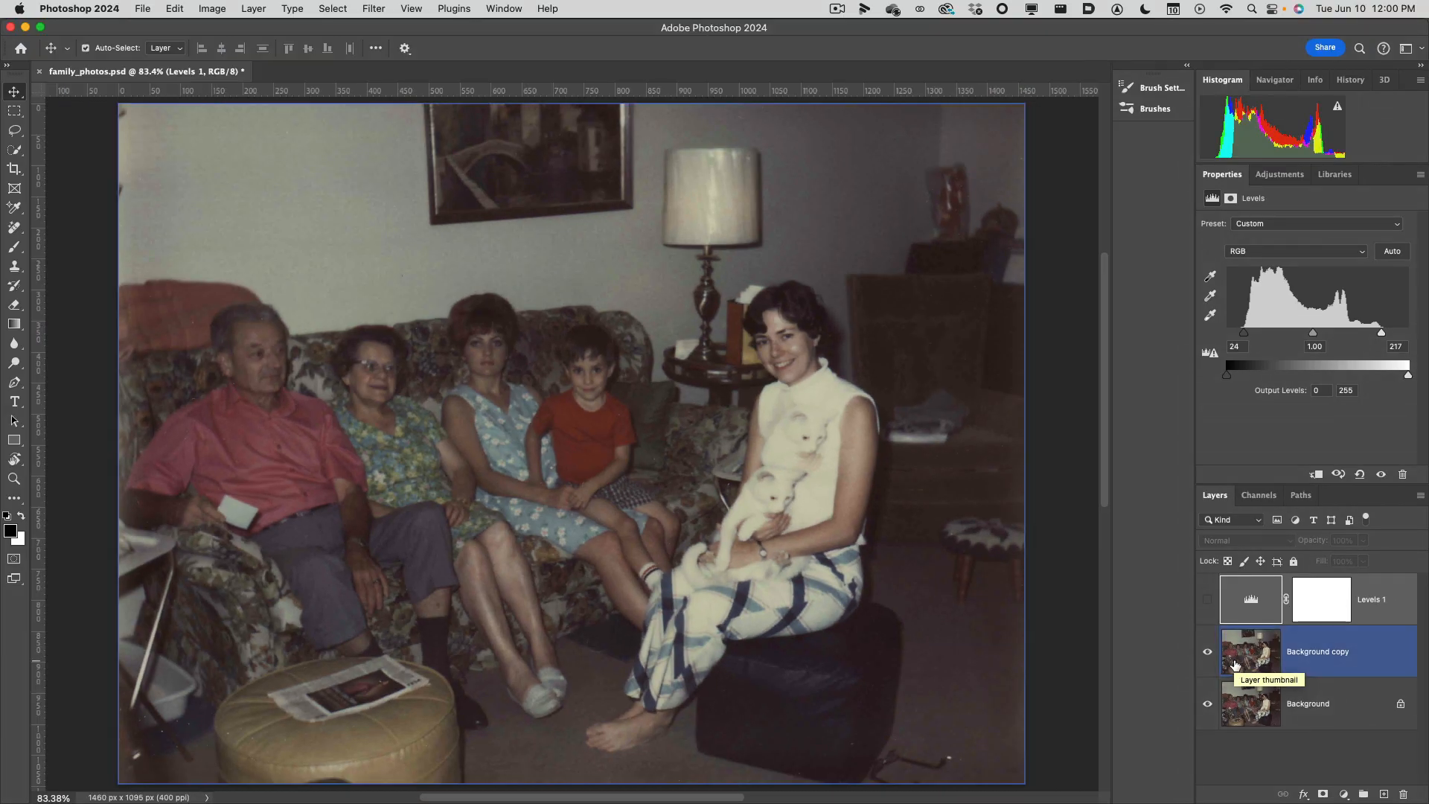
{"action": "left_click", "coordinate": [1208, 600]}
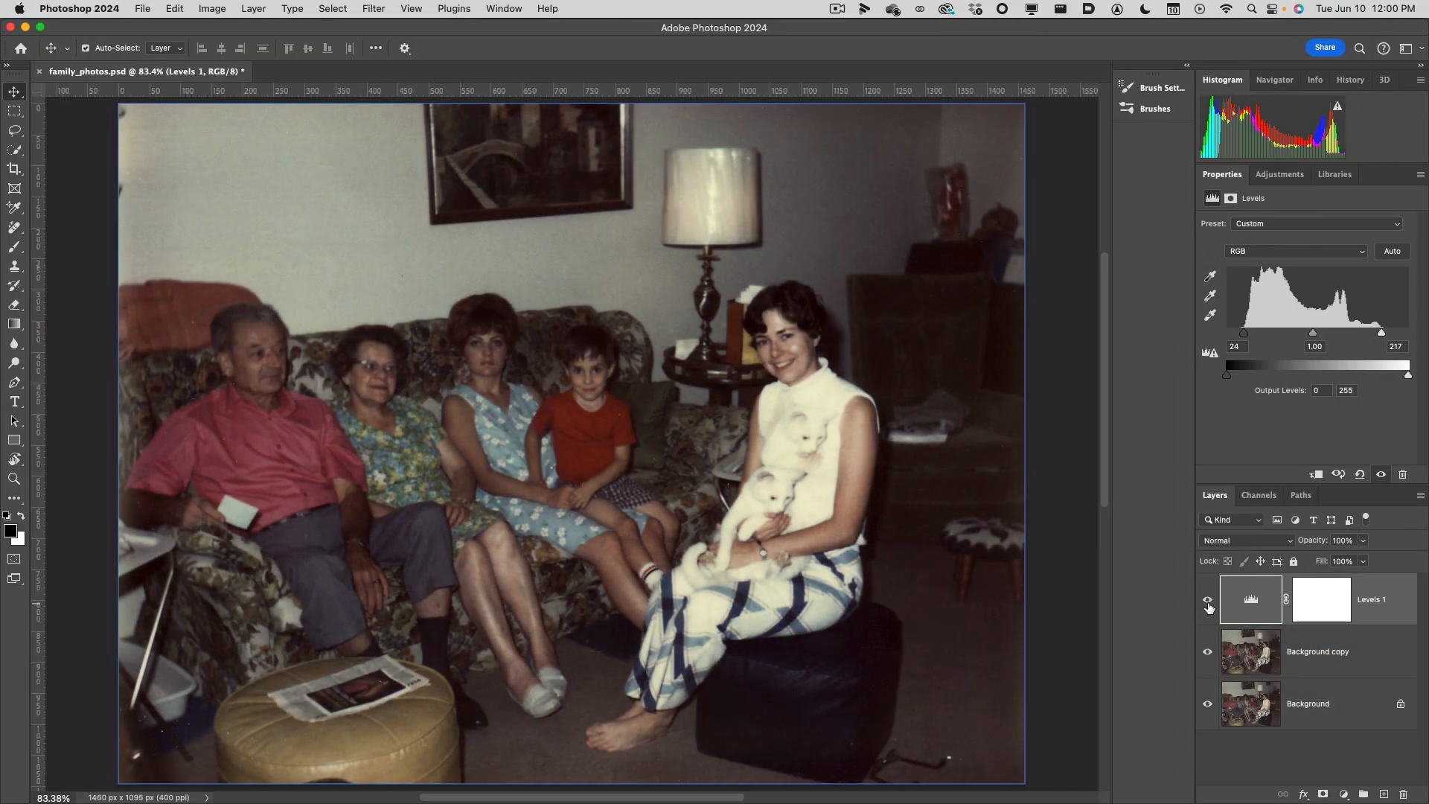
{"action": "left_click", "coordinate": [1207, 602]}
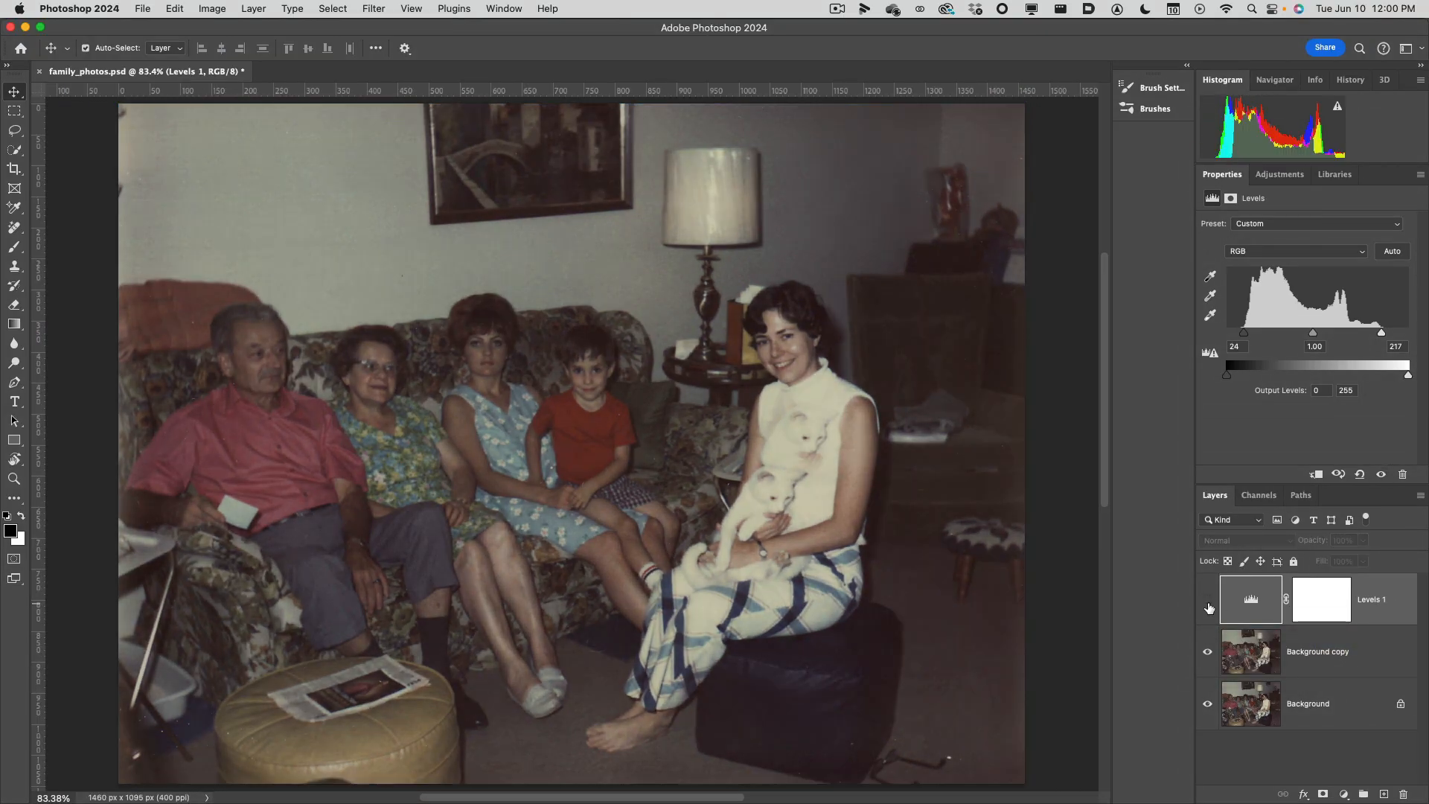
{"action": "left_click", "coordinate": [1208, 601]}
{"action": "left_click", "coordinate": [1254, 605]}
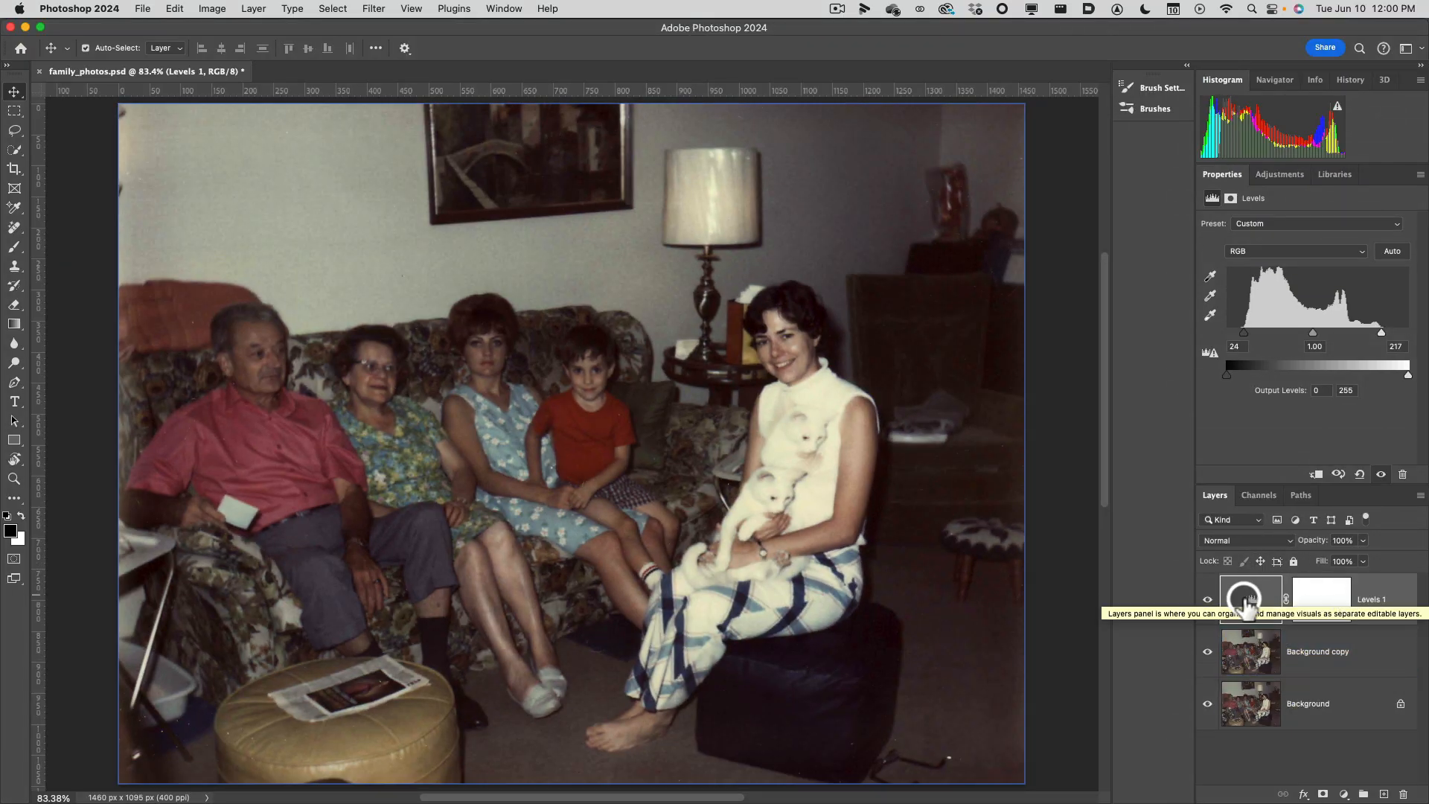
Try flattening the photo's contrast by resetting the Levels inputs to 0 and 255 and narrowing the output levels to 56 and 184.
{"action": "left_click", "coordinate": [1267, 634]}
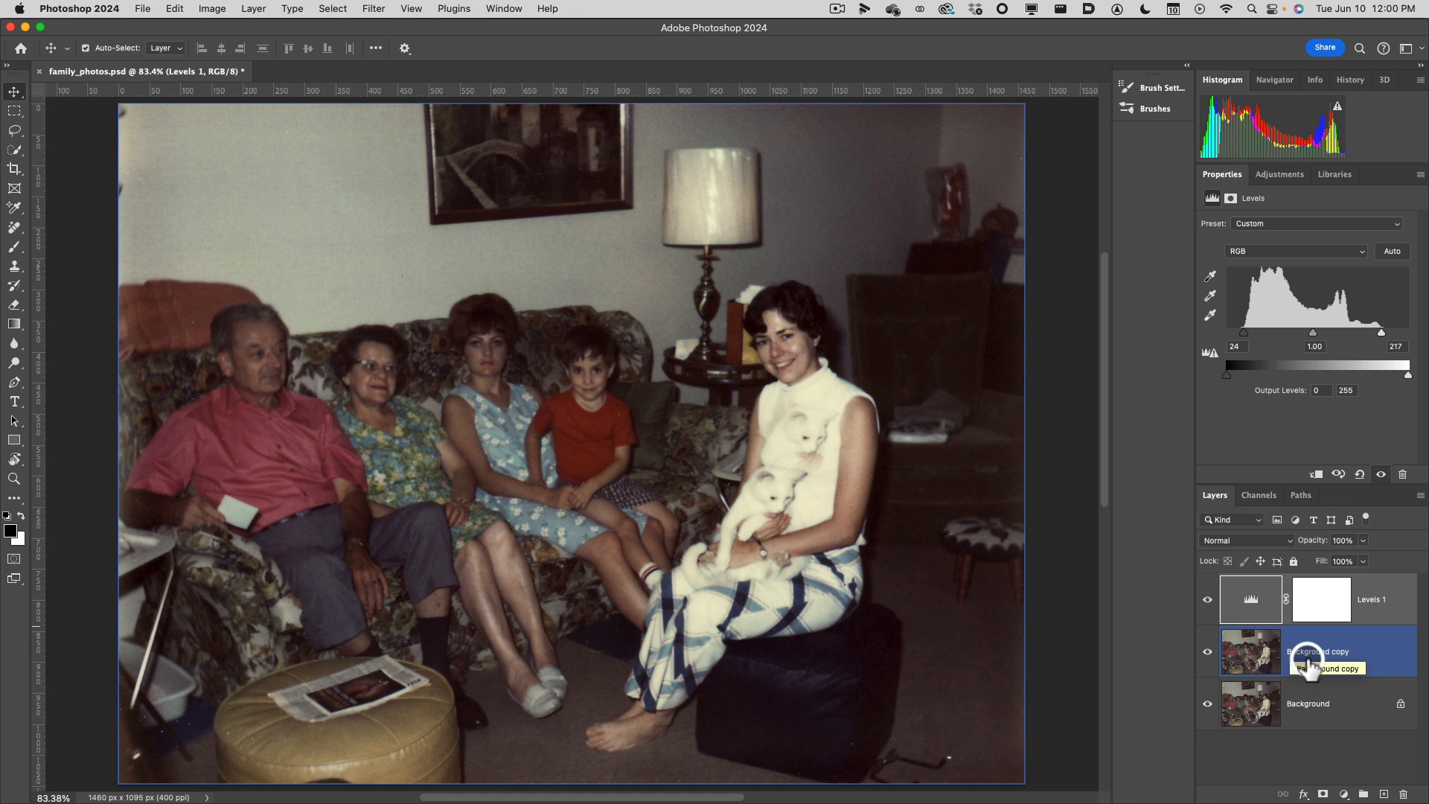
{"action": "left_click", "coordinate": [1302, 599]}
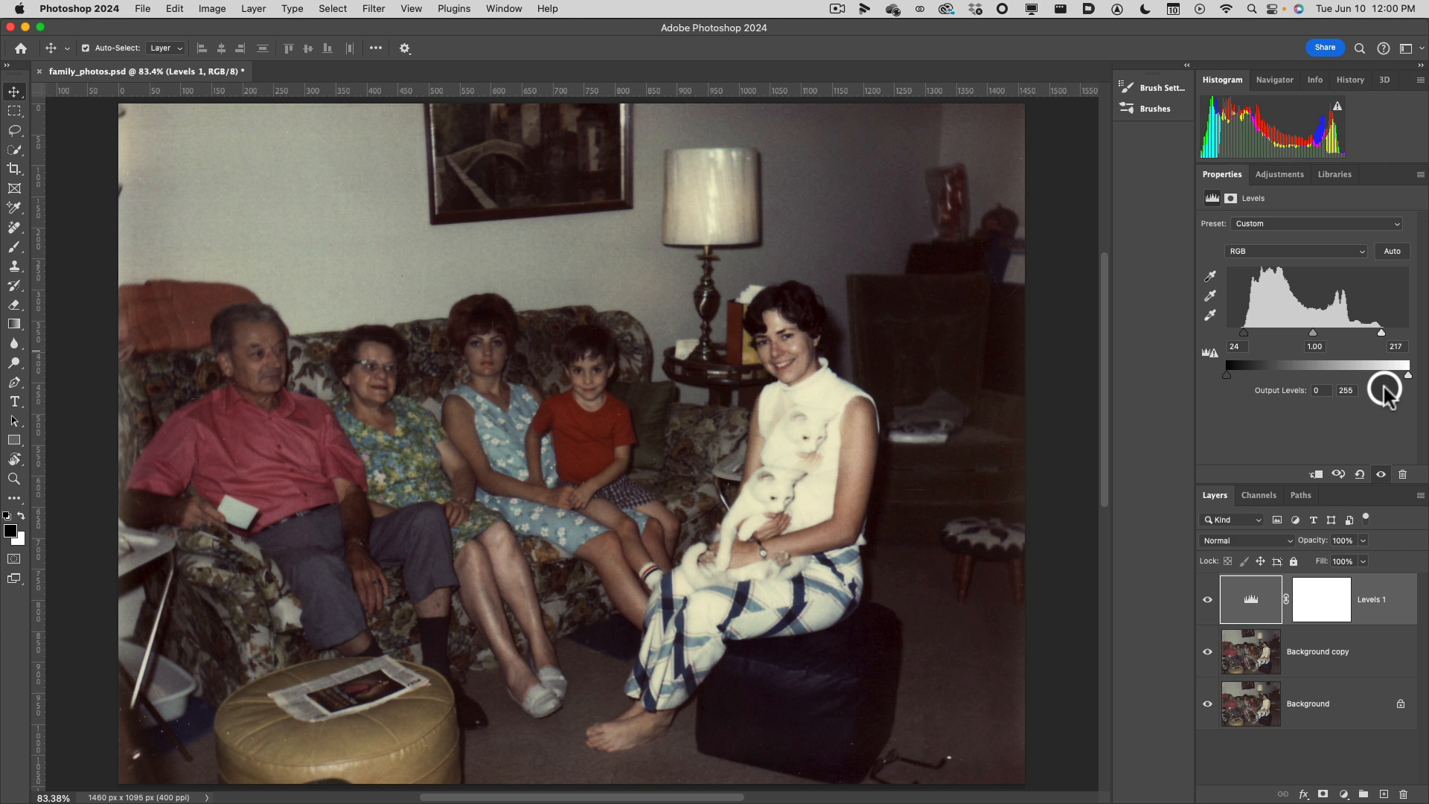
{"action": "left_click_drag", "start_coordinate": [1243, 332], "coordinate": [1196, 330]}
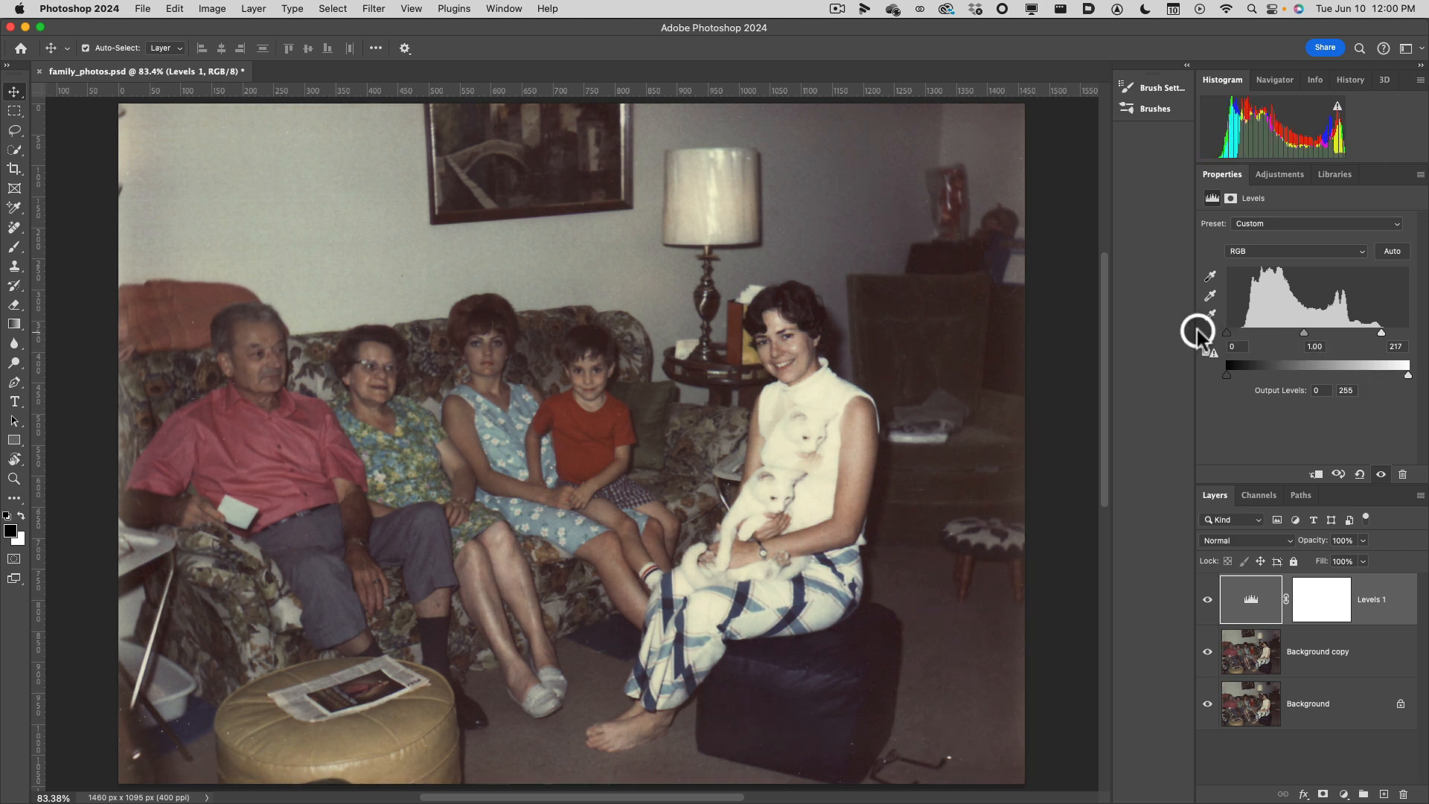
{"action": "left_click_drag", "start_coordinate": [1398, 339], "coordinate": [1418, 337]}
{"action": "left_click_drag", "start_coordinate": [1226, 375], "coordinate": [1266, 377]}
{"action": "left_click_drag", "start_coordinate": [1407, 374], "coordinate": [1357, 377]}
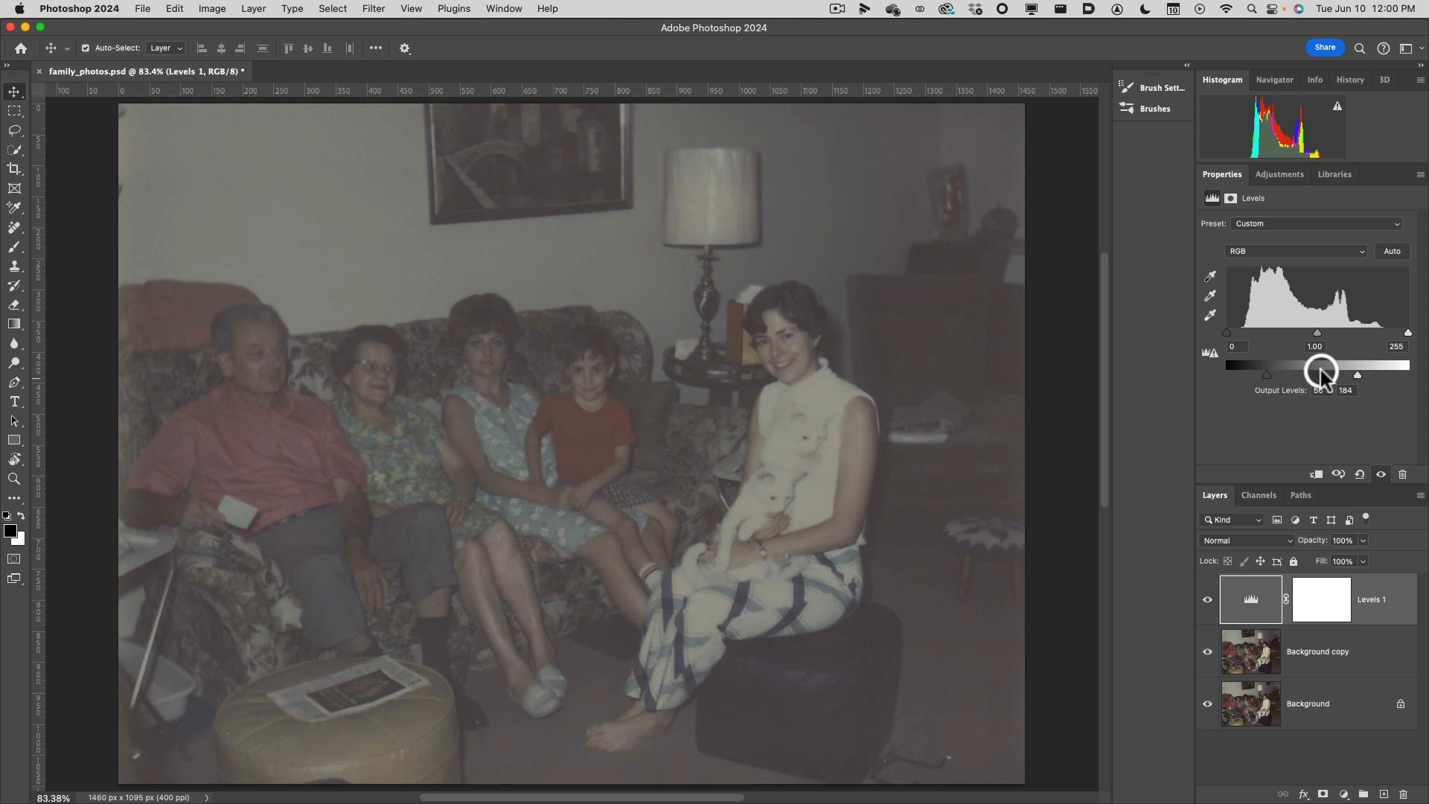
{"action": "left_click", "coordinate": [517, 143]}
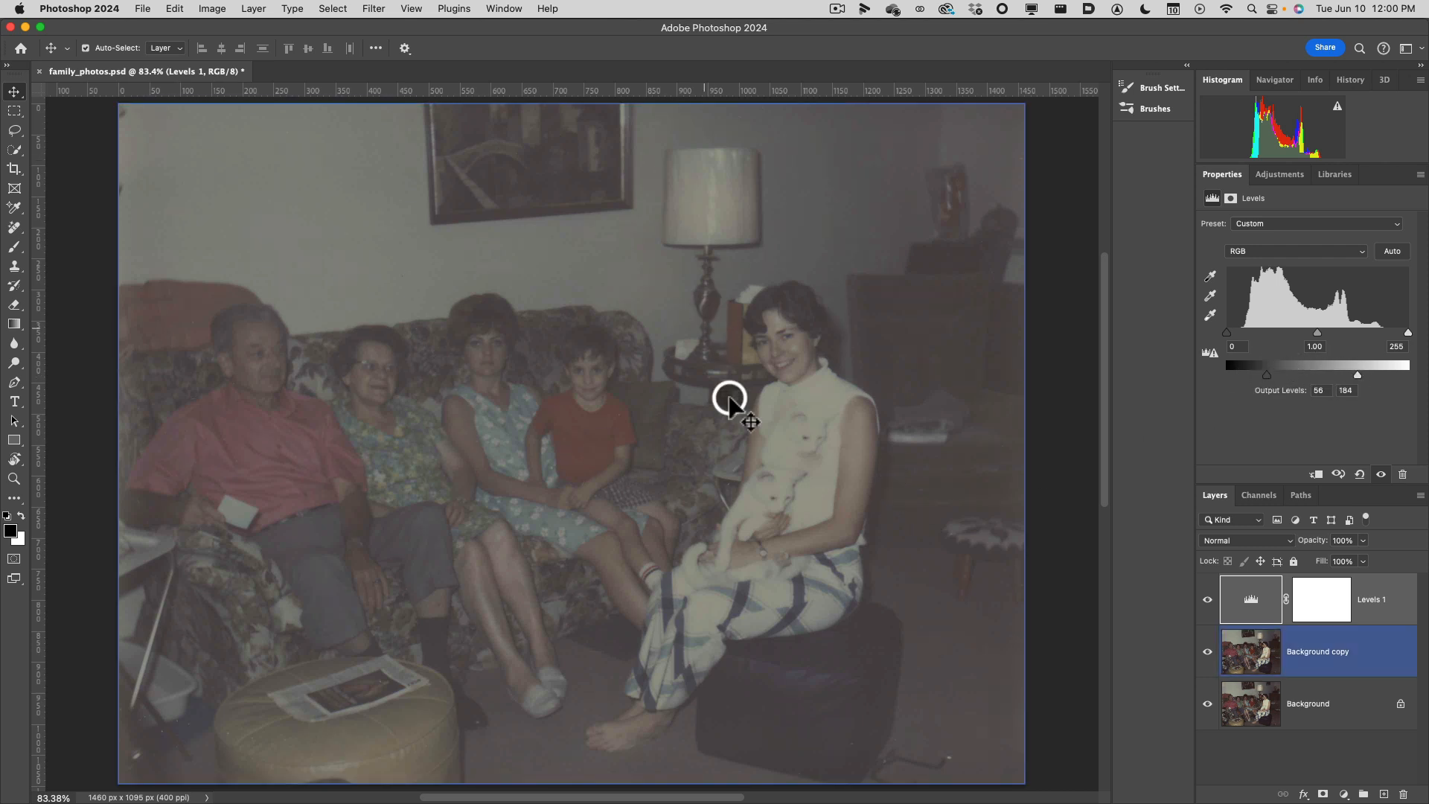
Restore the Levels output range to 0 and 255 and set the black and white input levels to 24 and 217.
{"action": "left_click_drag", "start_coordinate": [1267, 375], "coordinate": [1144, 370]}
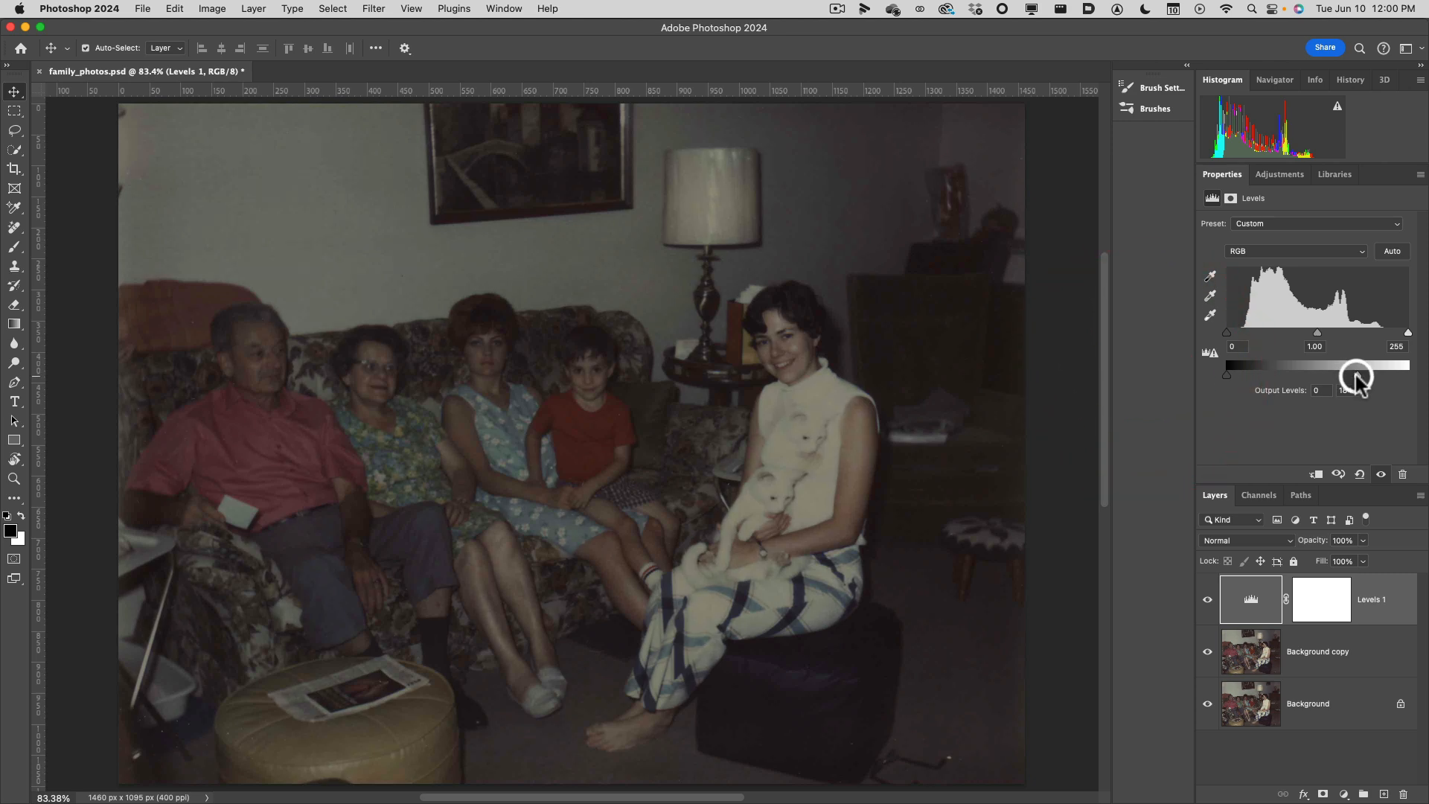
{"action": "left_click_drag", "start_coordinate": [1356, 375], "coordinate": [1409, 333]}
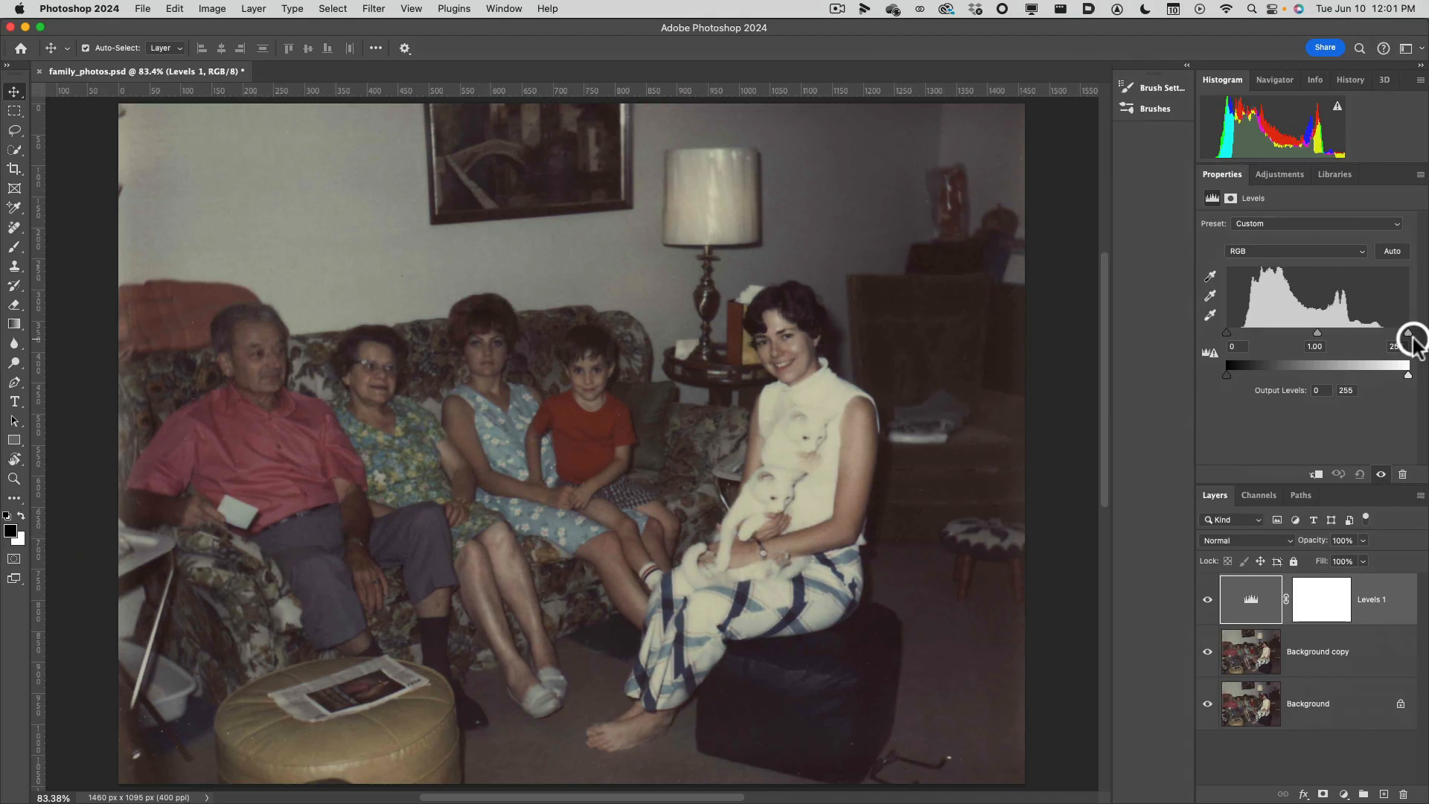
{"action": "left_click_drag", "start_coordinate": [1407, 333], "coordinate": [1381, 332]}
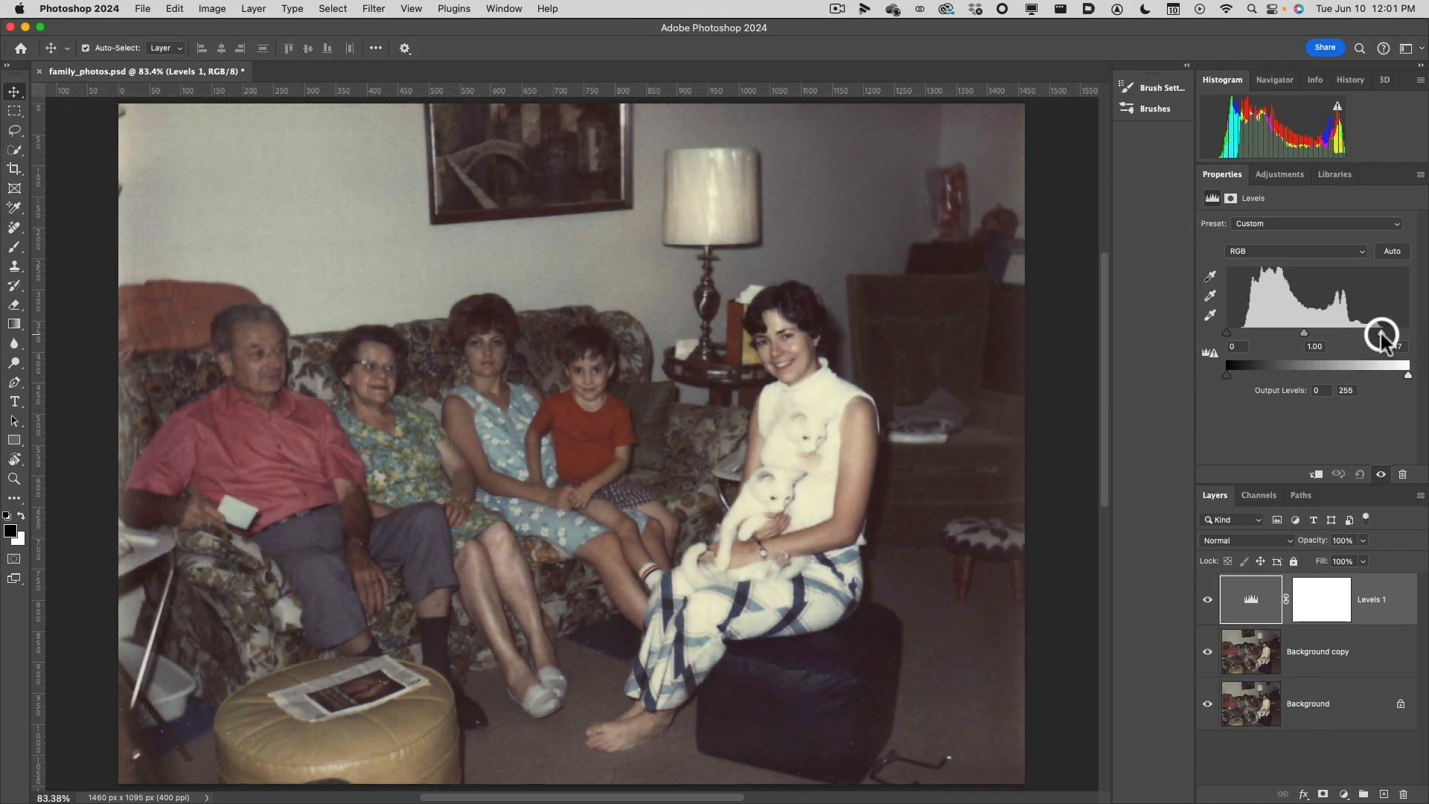
{"action": "left_click_drag", "start_coordinate": [1229, 335], "coordinate": [1232, 337]}
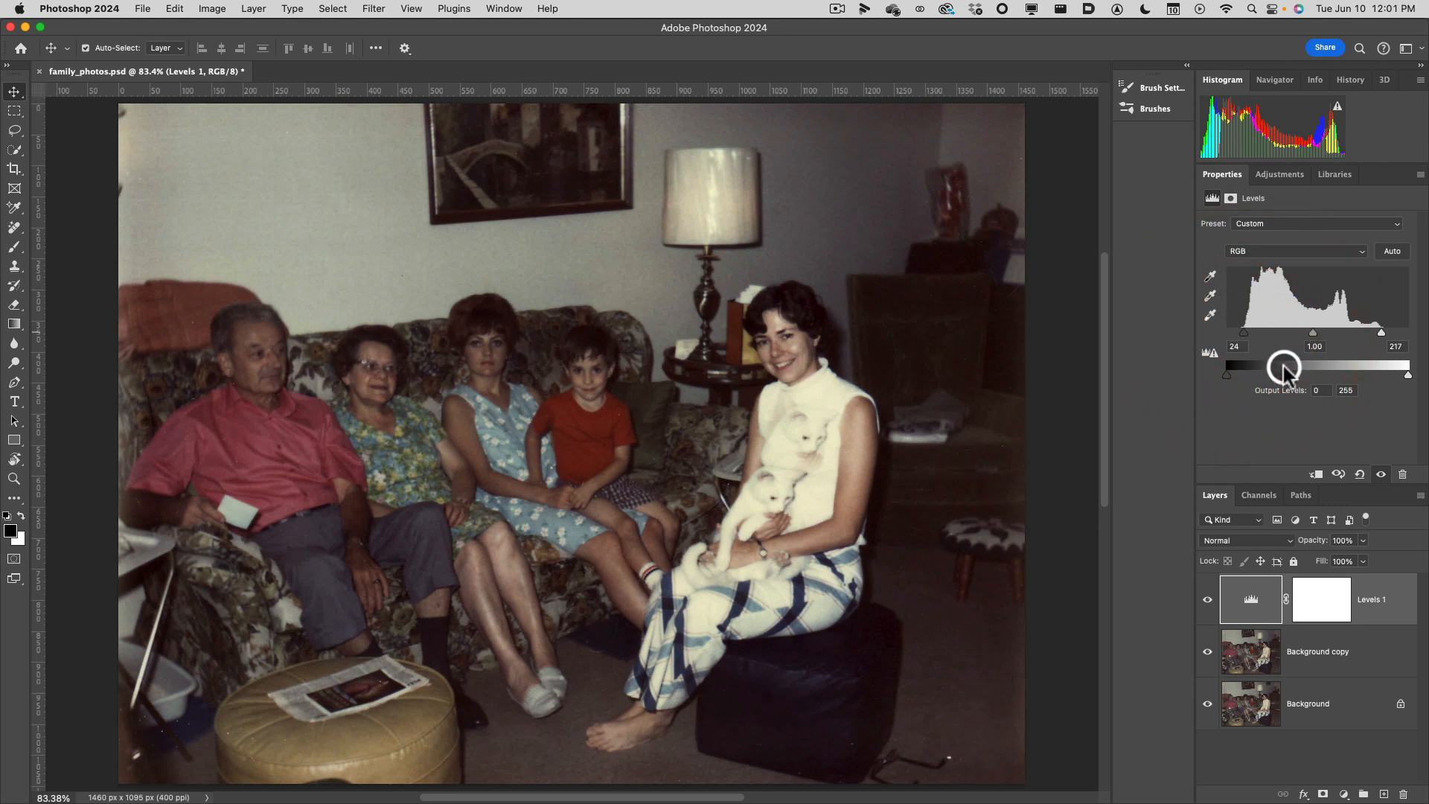
Brighten the photo's midtones by setting the Levels 1 midtone input to 1.16.
{"action": "left_click_drag", "start_coordinate": [1314, 334], "coordinate": [1310, 335]}
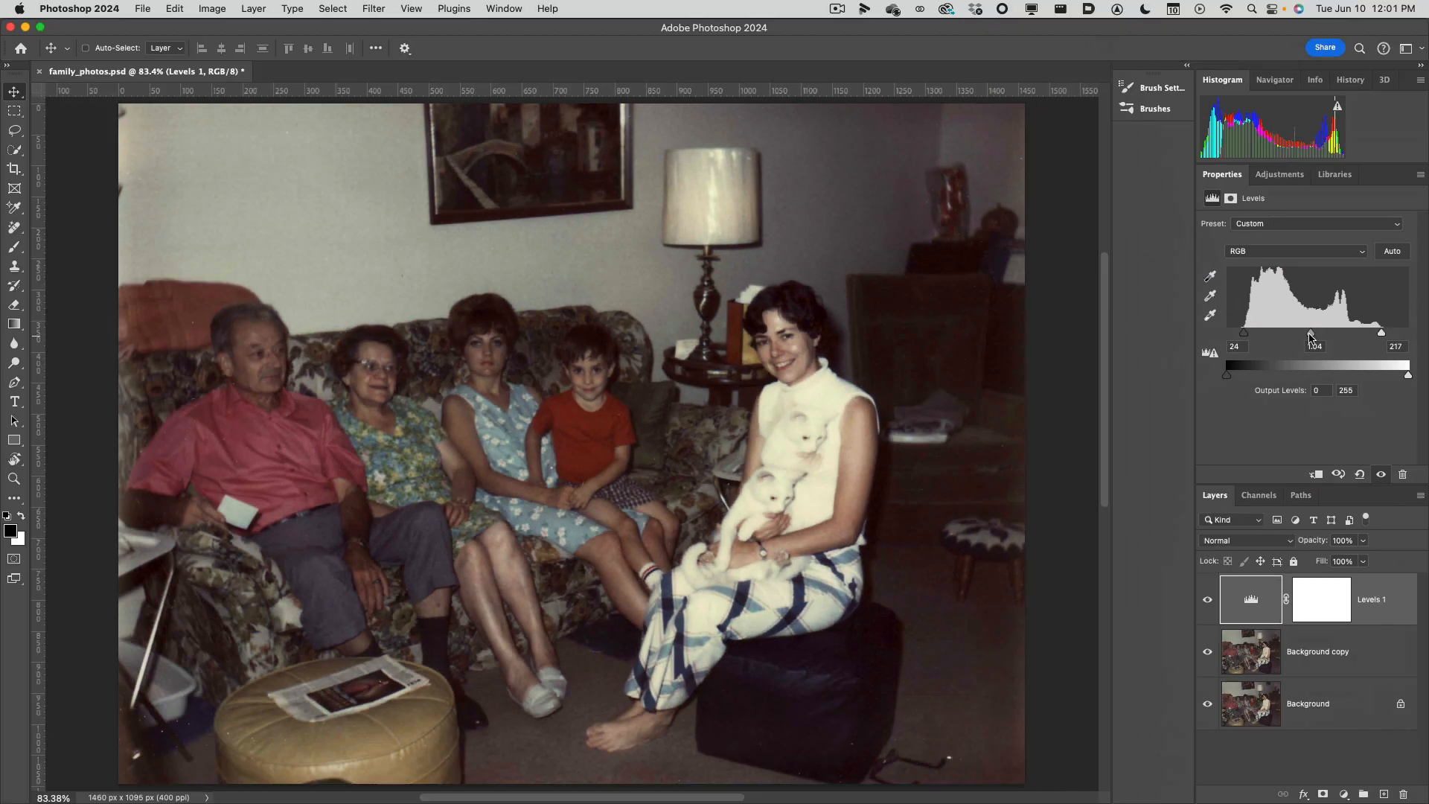
{"action": "left_click_drag", "start_coordinate": [1310, 336], "coordinate": [1305, 334]}
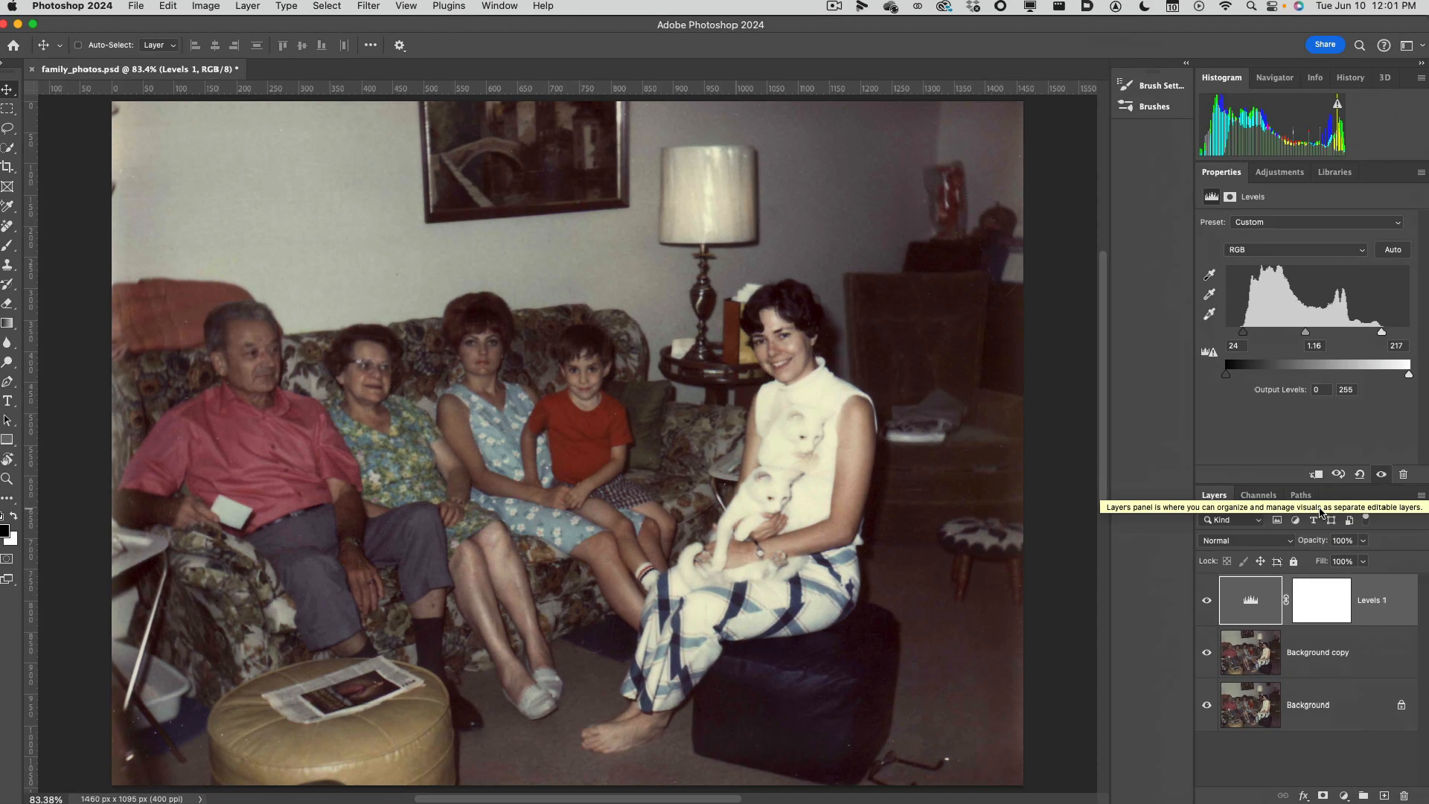
{"action": "key", "text": "super"}
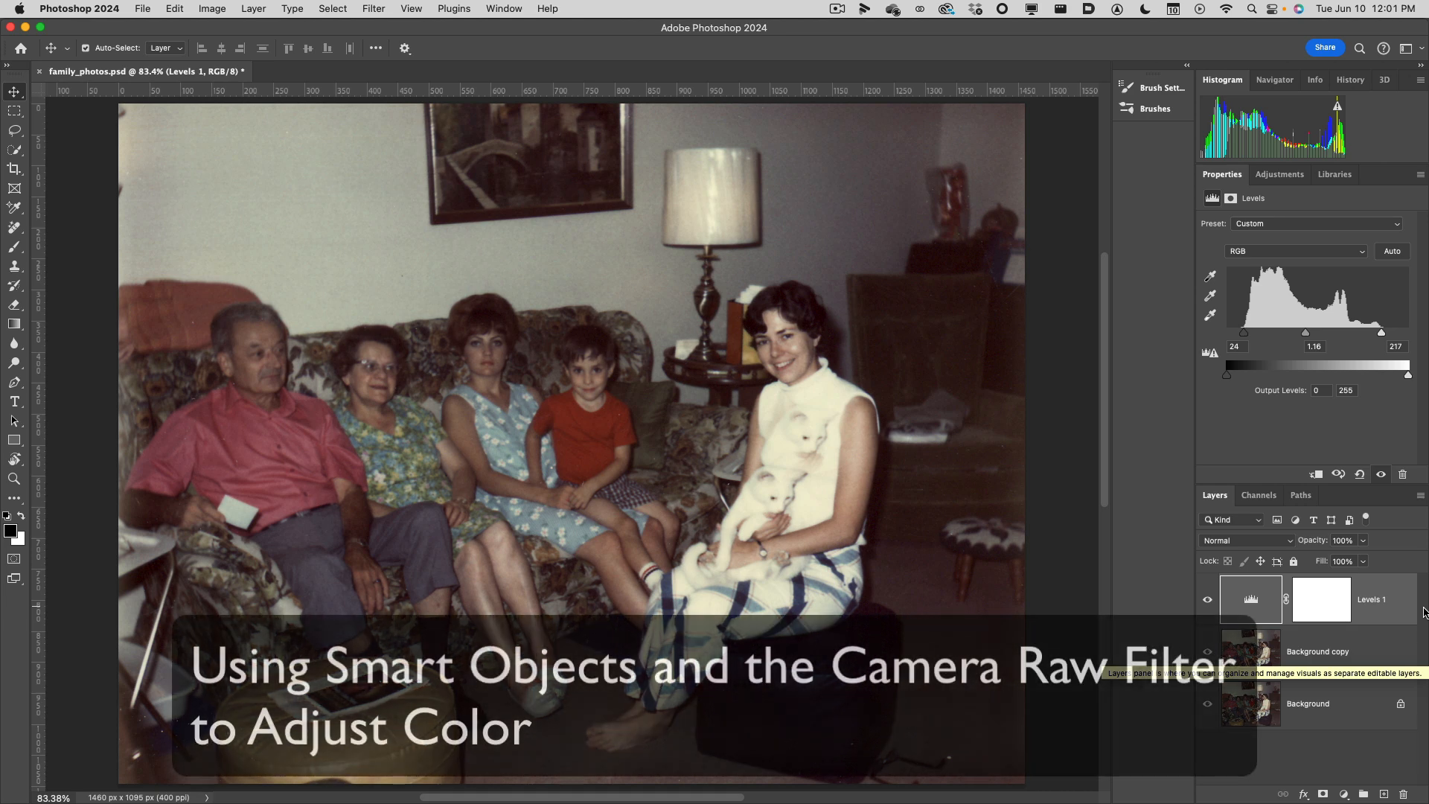
Duplicate the Background copy layer, keeping the duplicate directly beneath the Levels 1 adjustment.
{"action": "left_click", "coordinate": [1340, 662]}
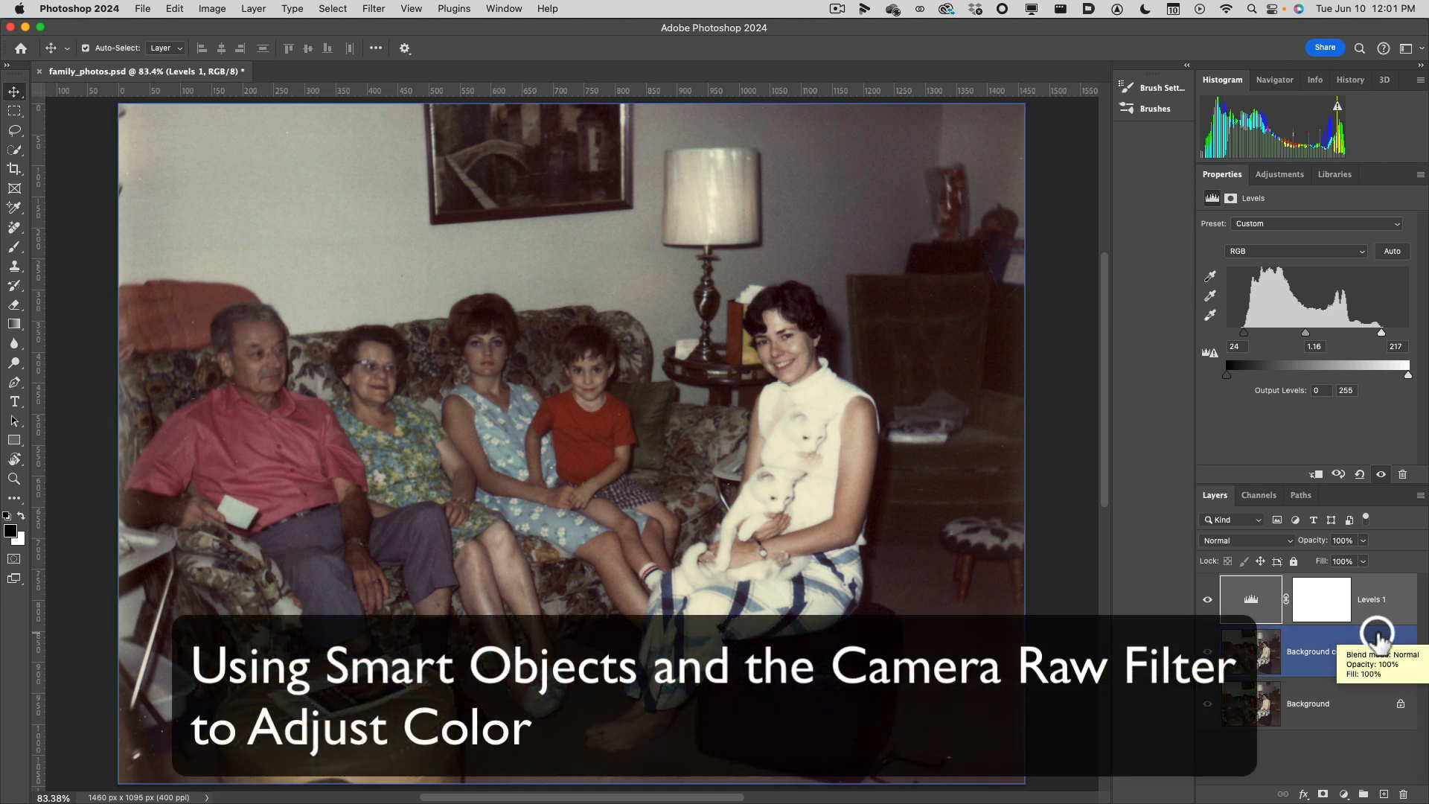
{"action": "left_click", "coordinate": [1352, 655]}
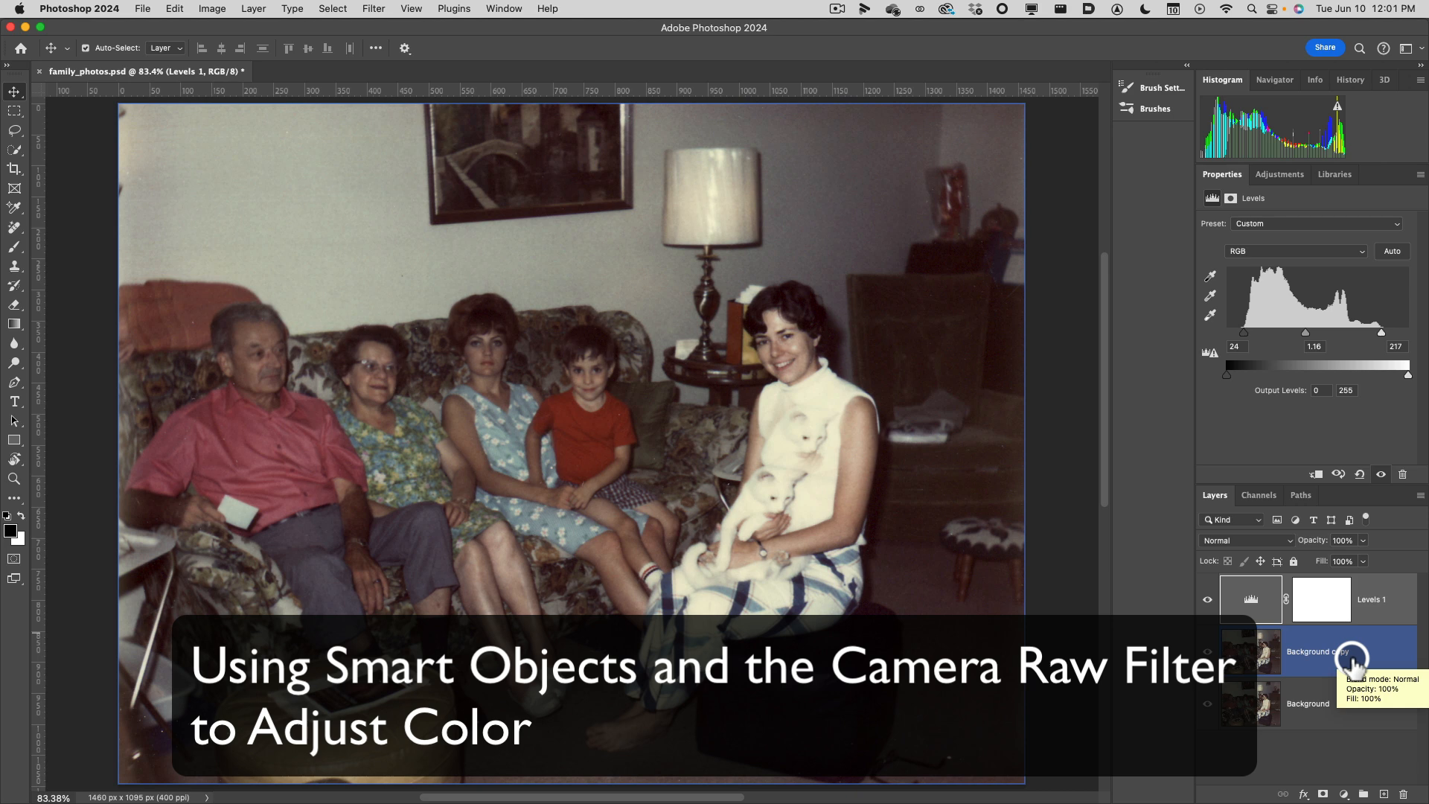
{"action": "left_click", "coordinate": [1263, 654]}
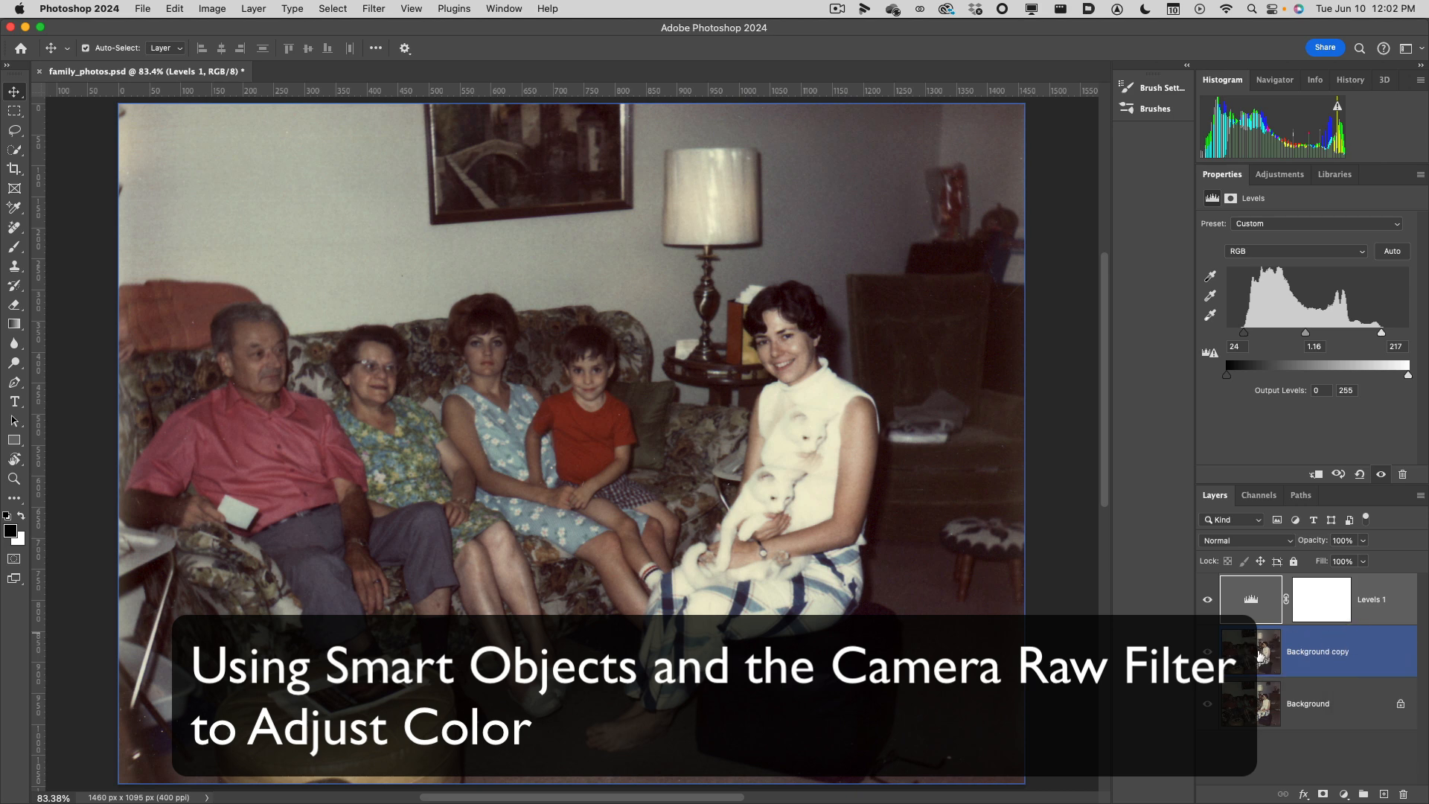
{"action": "left_click", "coordinate": [1310, 655]}
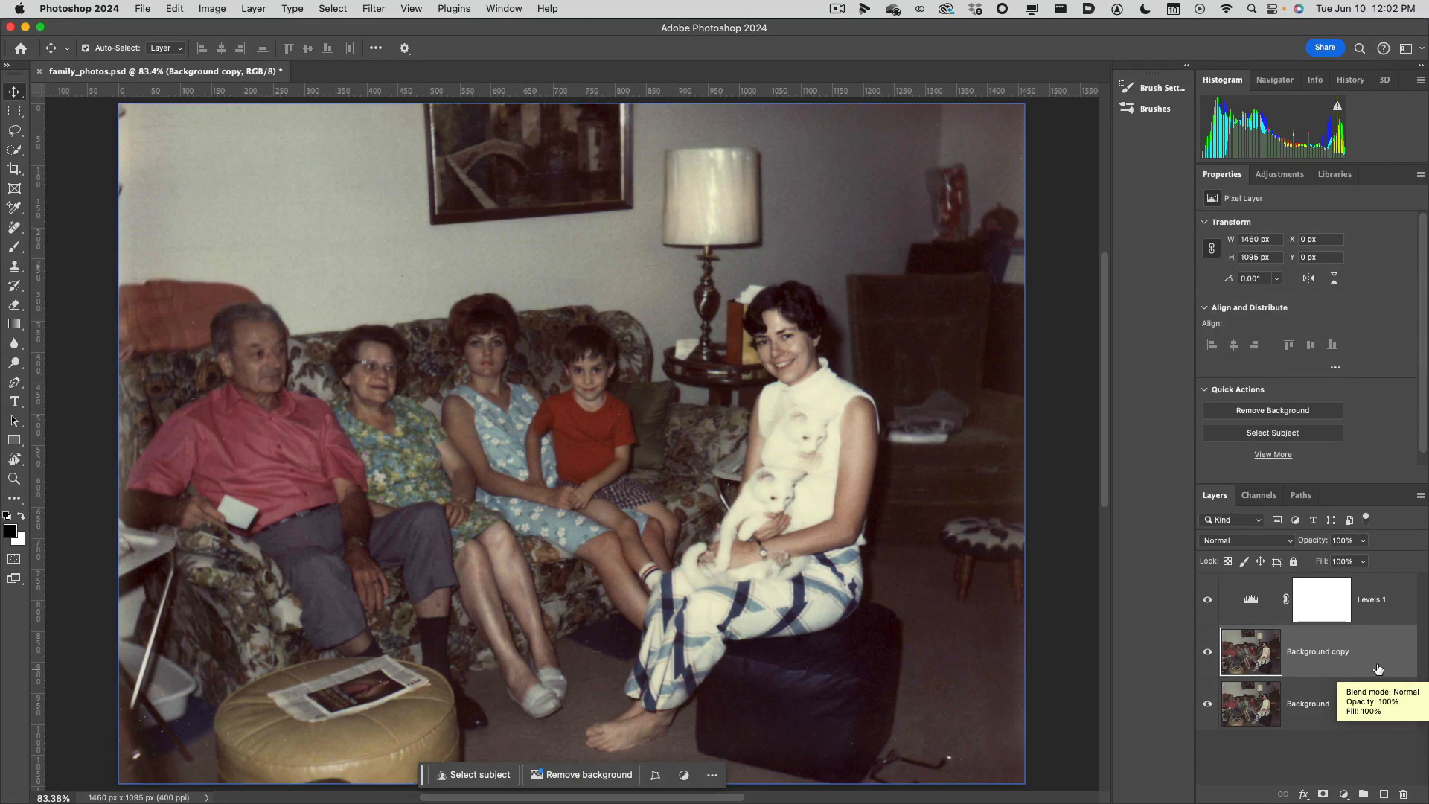
{"action": "left_click", "coordinate": [1180, 646]}
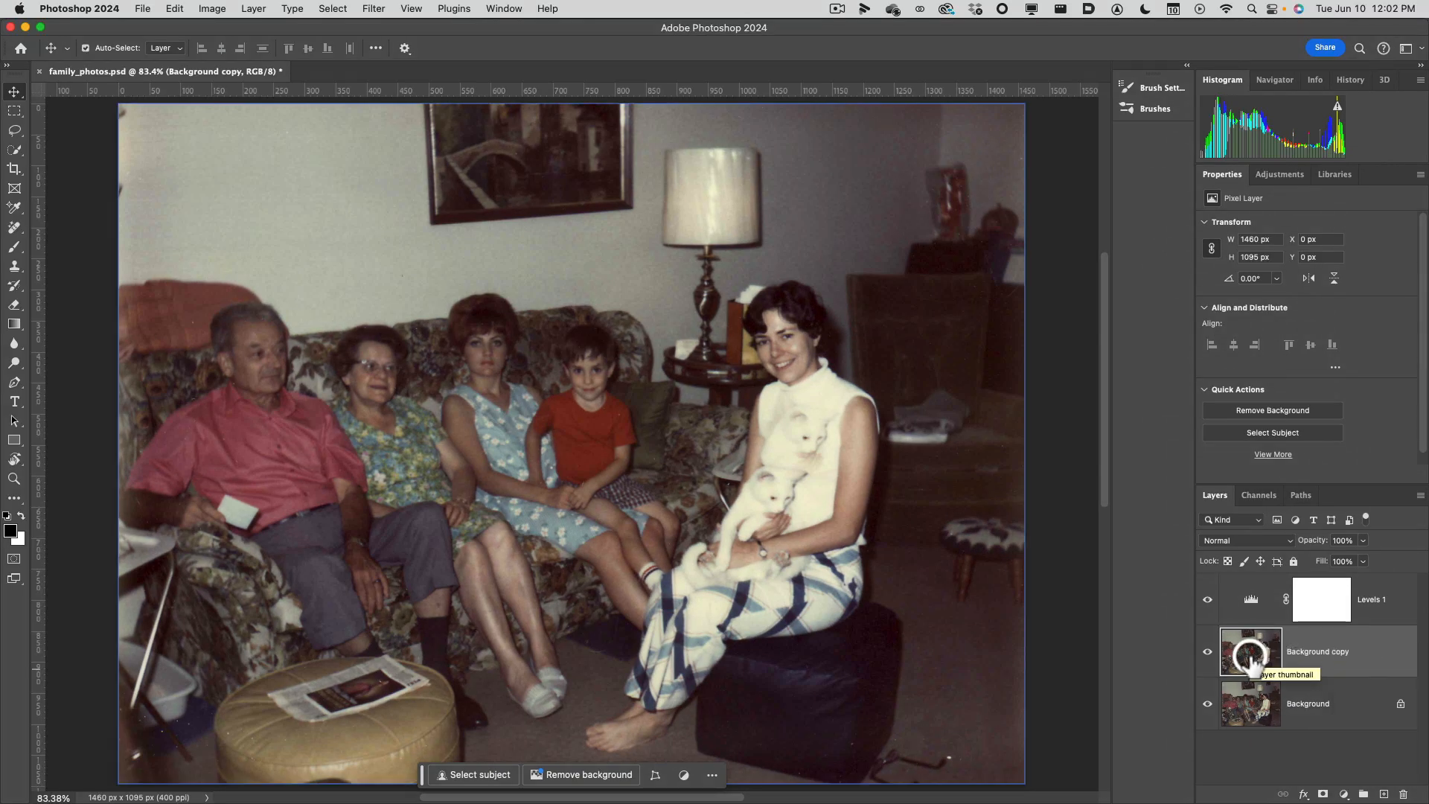
{"action": "key", "text": "super+j"}
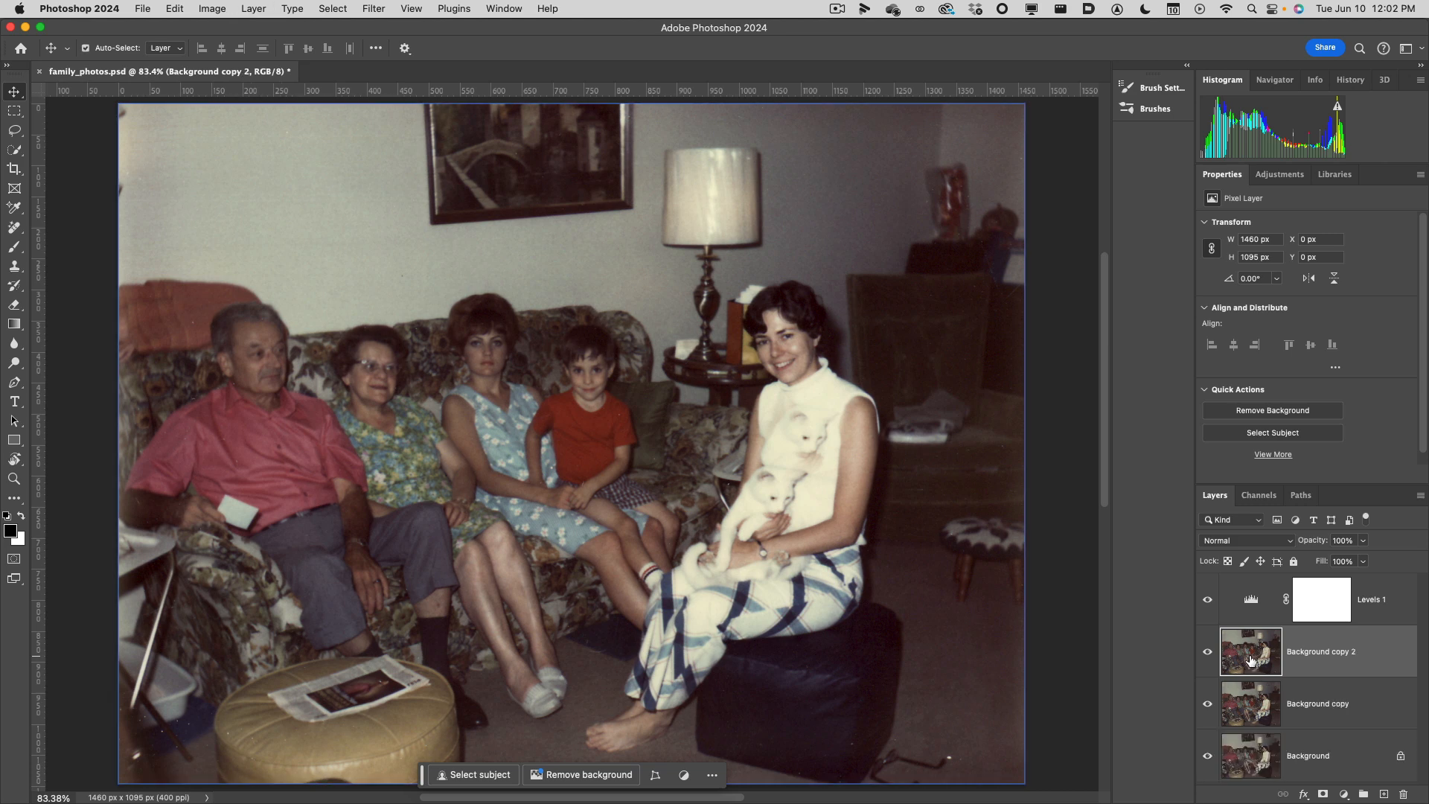
{"action": "left_click_drag", "start_coordinate": [1251, 661], "coordinate": [1412, 786]}
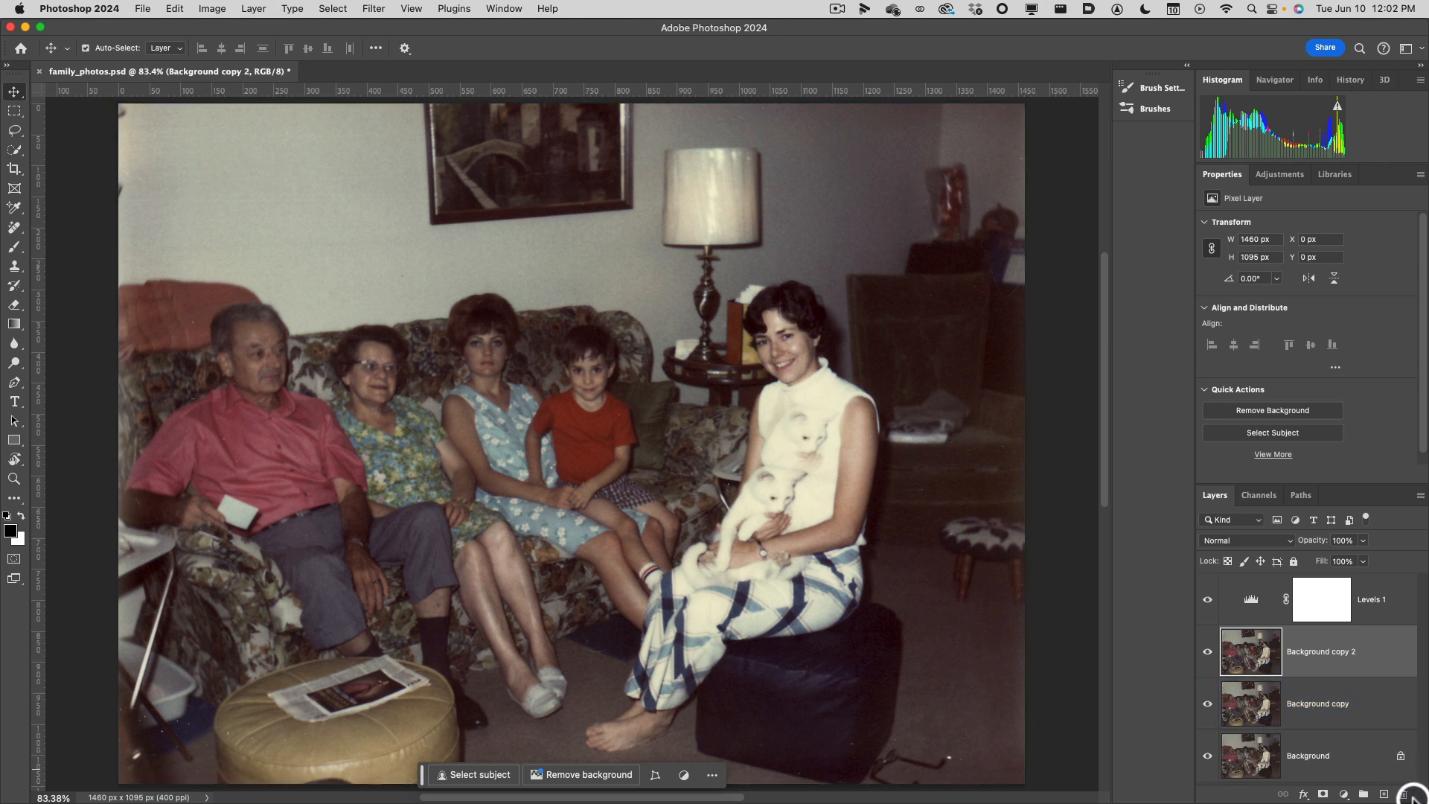
{"action": "left_click", "coordinate": [1402, 796]}
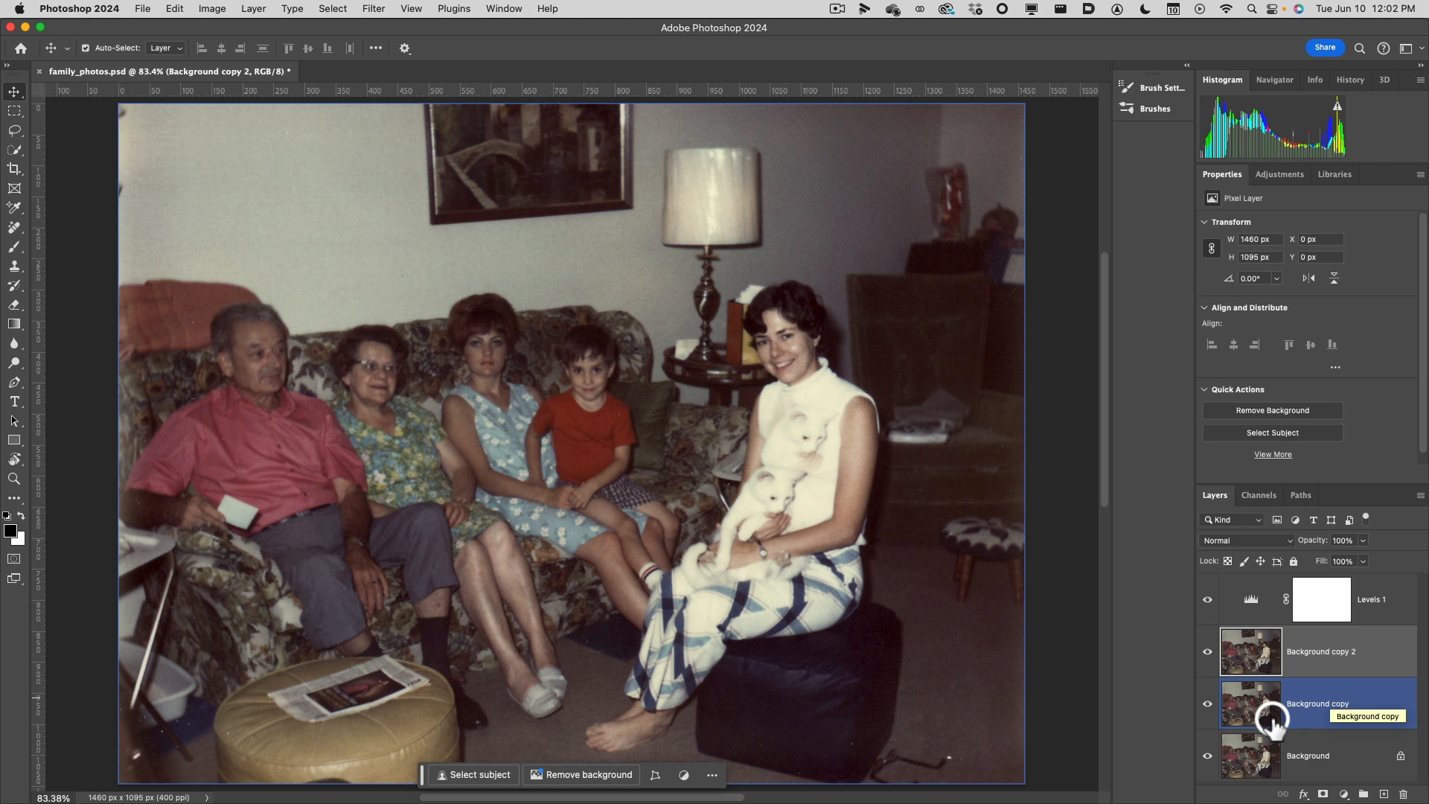
Hide the Background and Background copy layers, leaving the new duplicate and Levels 1 visible.
{"action": "left_click", "coordinate": [1208, 754]}
{"action": "left_click", "coordinate": [1207, 709]}
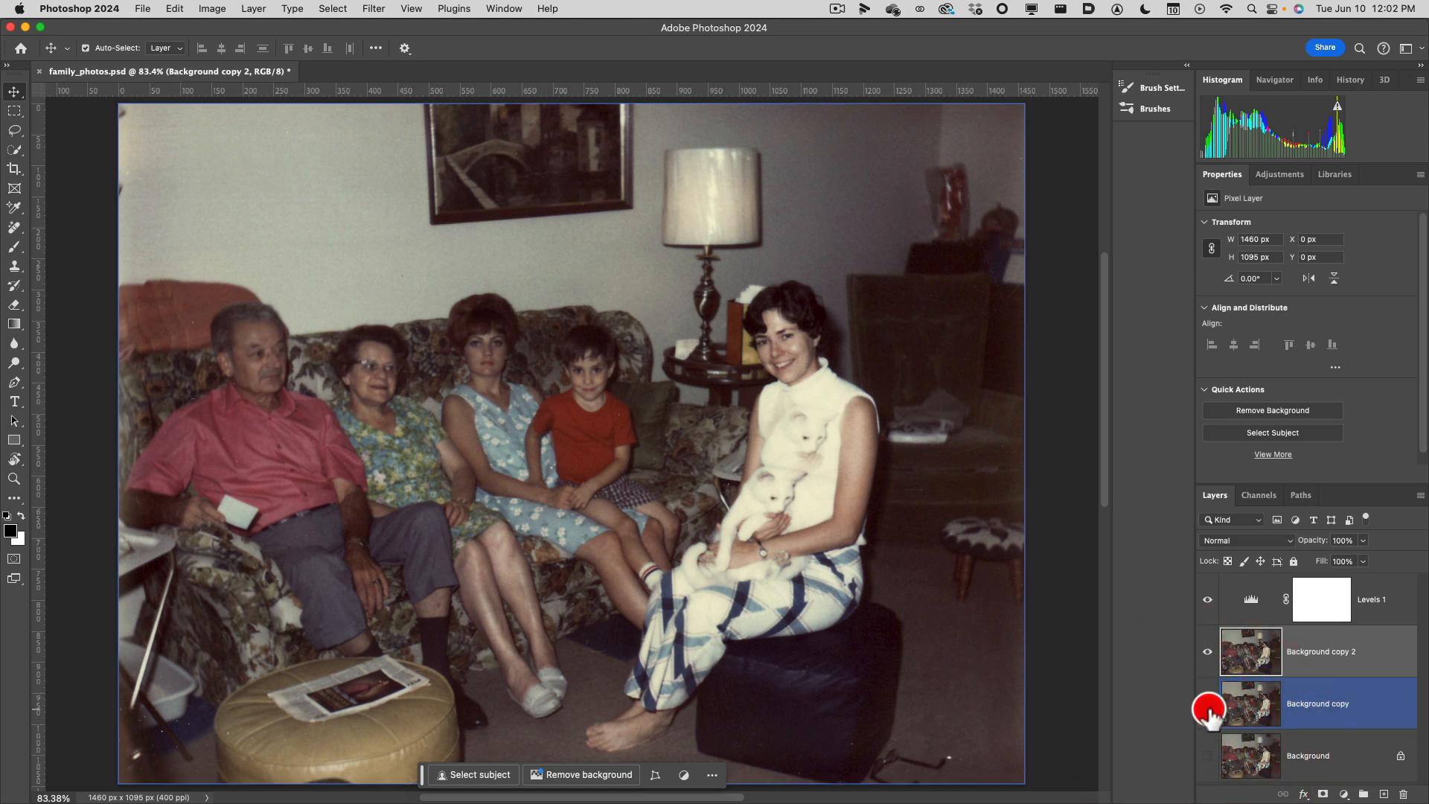
{"action": "left_click", "coordinate": [1251, 622]}
{"action": "left_click", "coordinate": [1252, 634]}
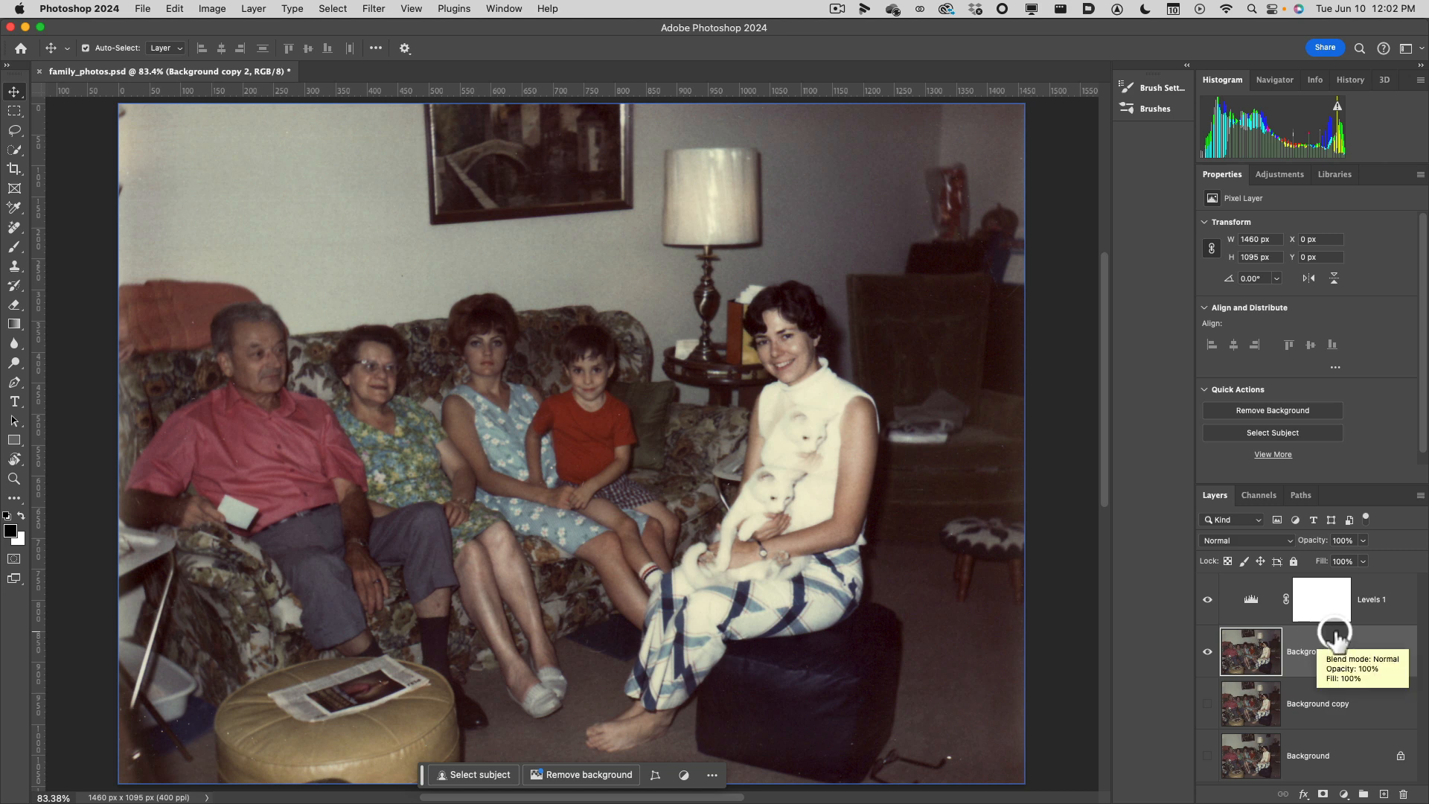
Convert the Background copy 2 layer to a Smart Object.
{"action": "right_click", "coordinate": [1275, 656]}
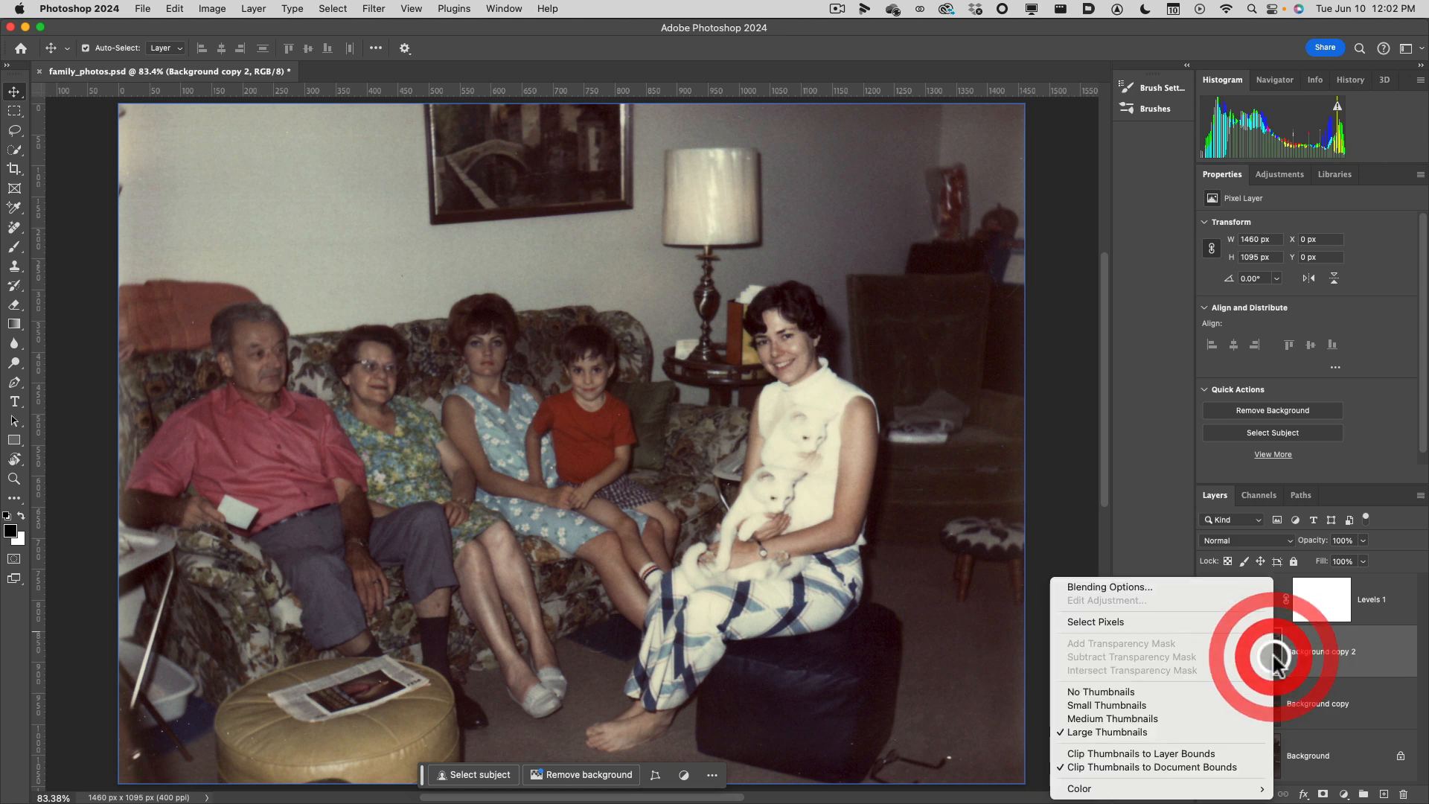
{"action": "left_click", "coordinate": [1278, 656]}
{"action": "right_click", "coordinate": [1309, 655]}
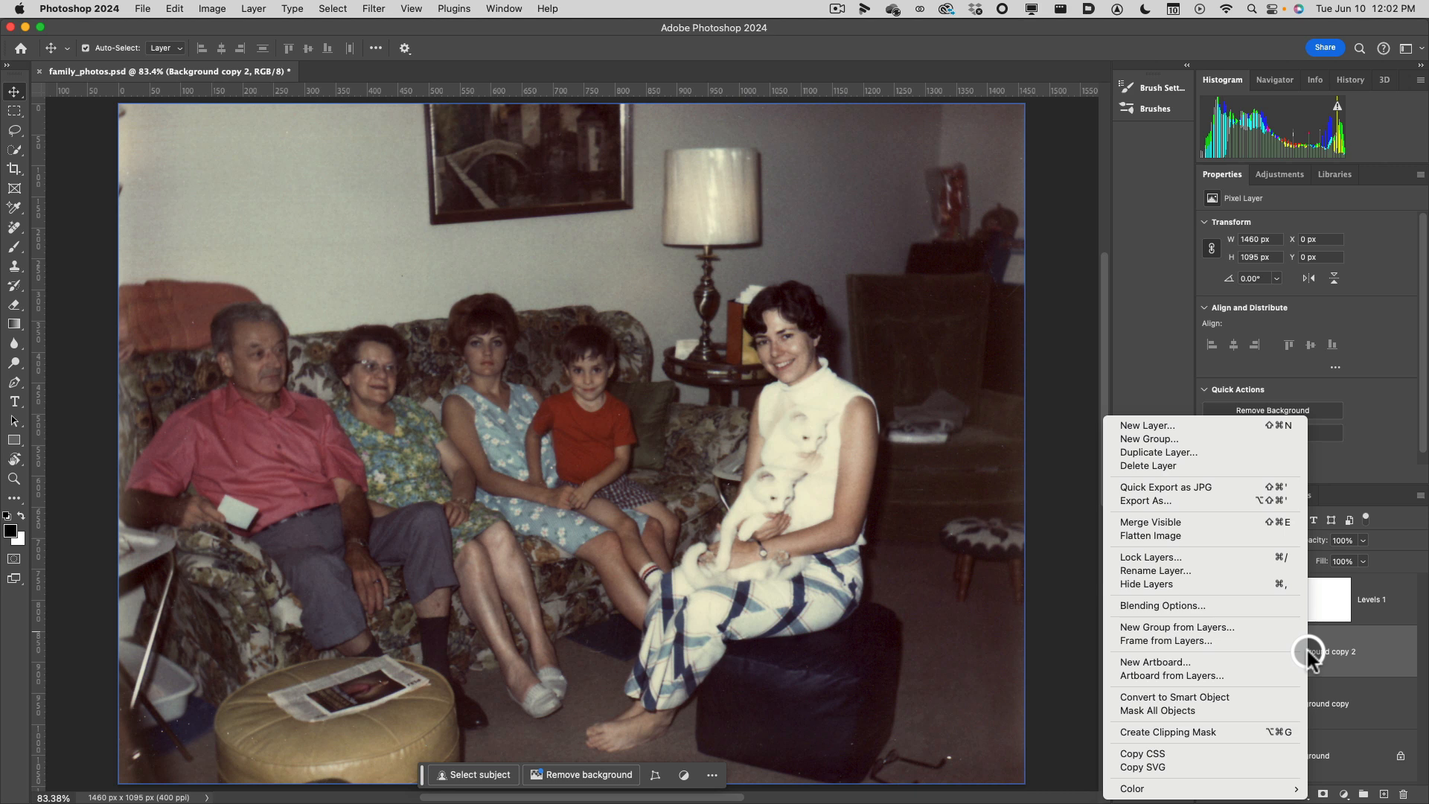
{"action": "left_click", "coordinate": [1221, 697]}
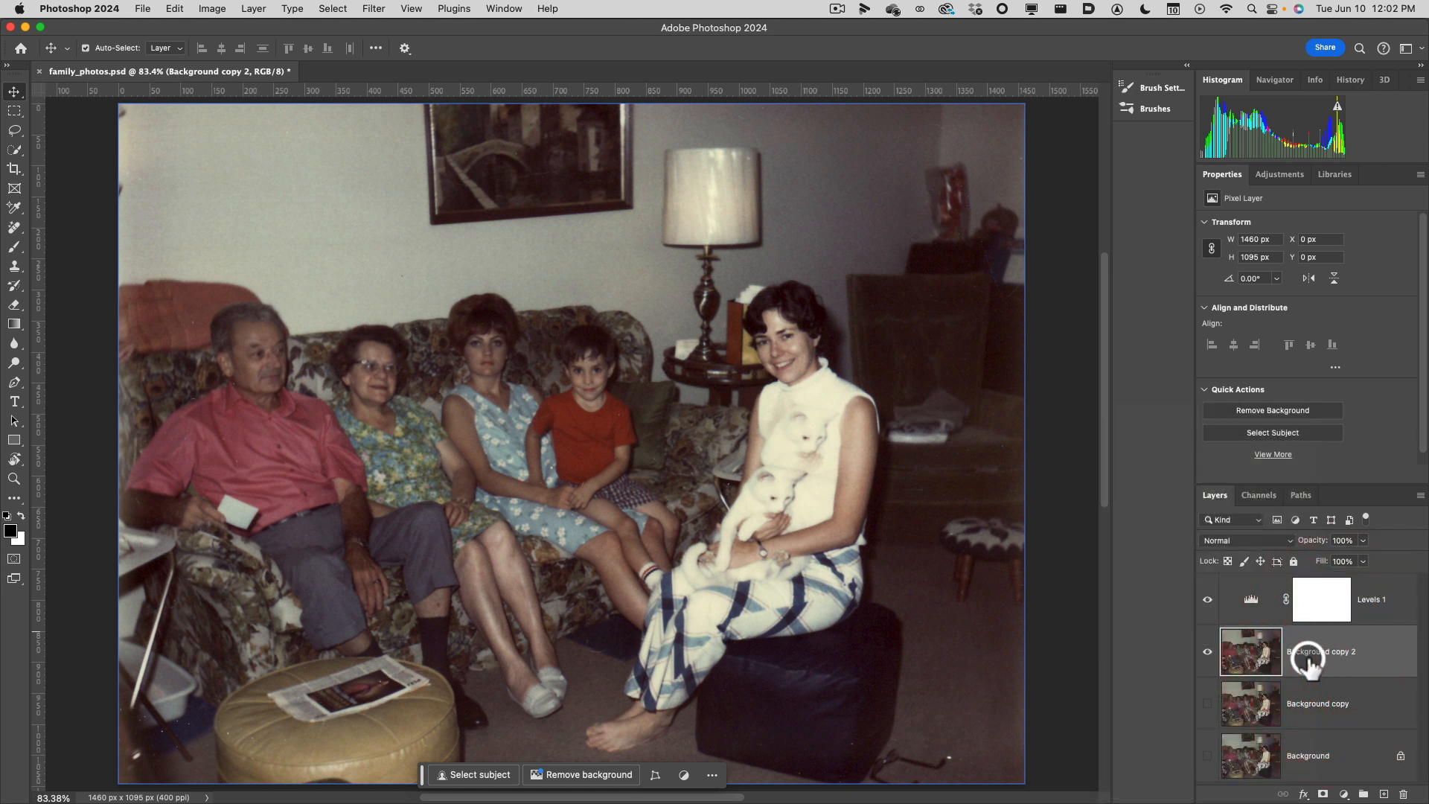
{"action": "right_click", "coordinate": [1310, 658]}
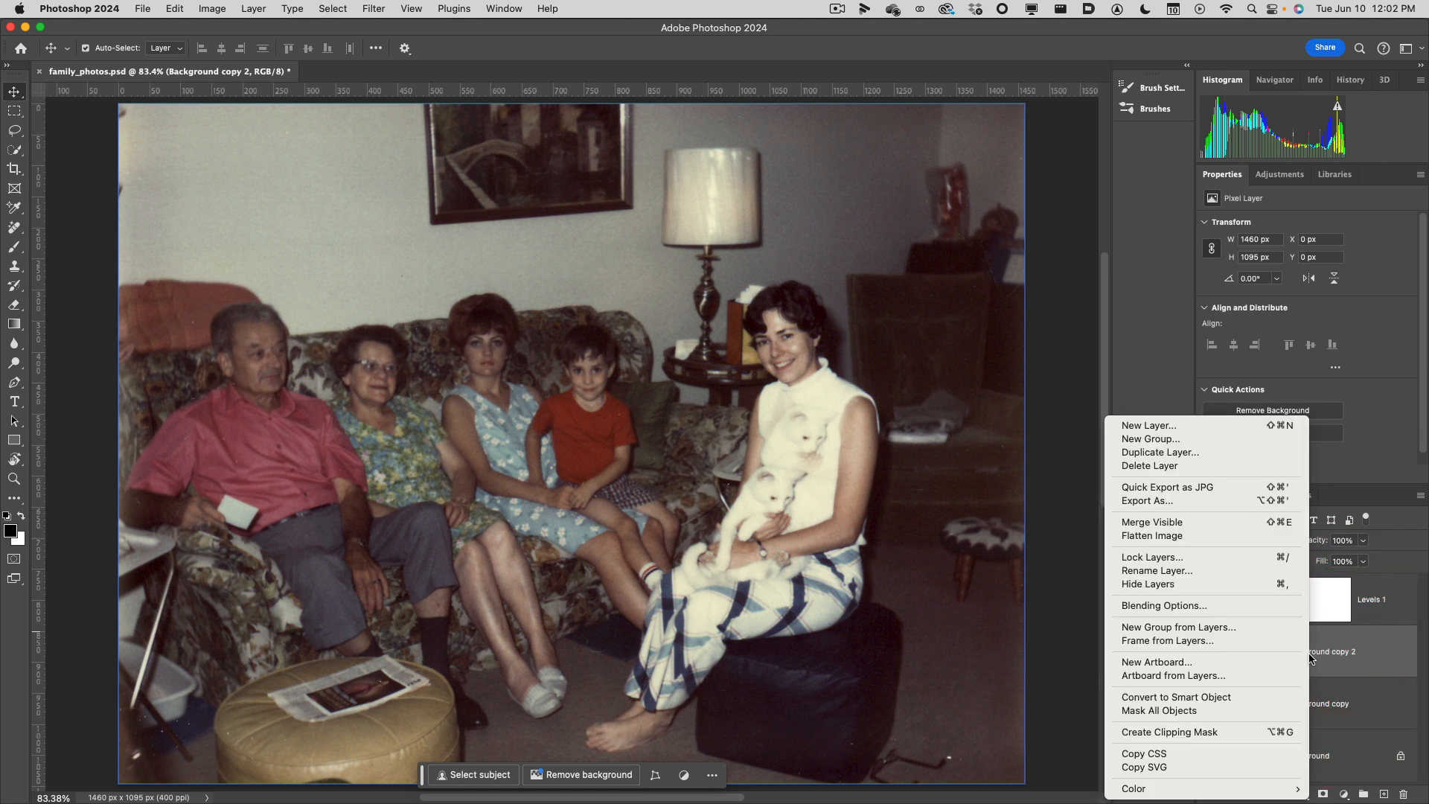
{"action": "left_click", "coordinate": [1206, 697]}
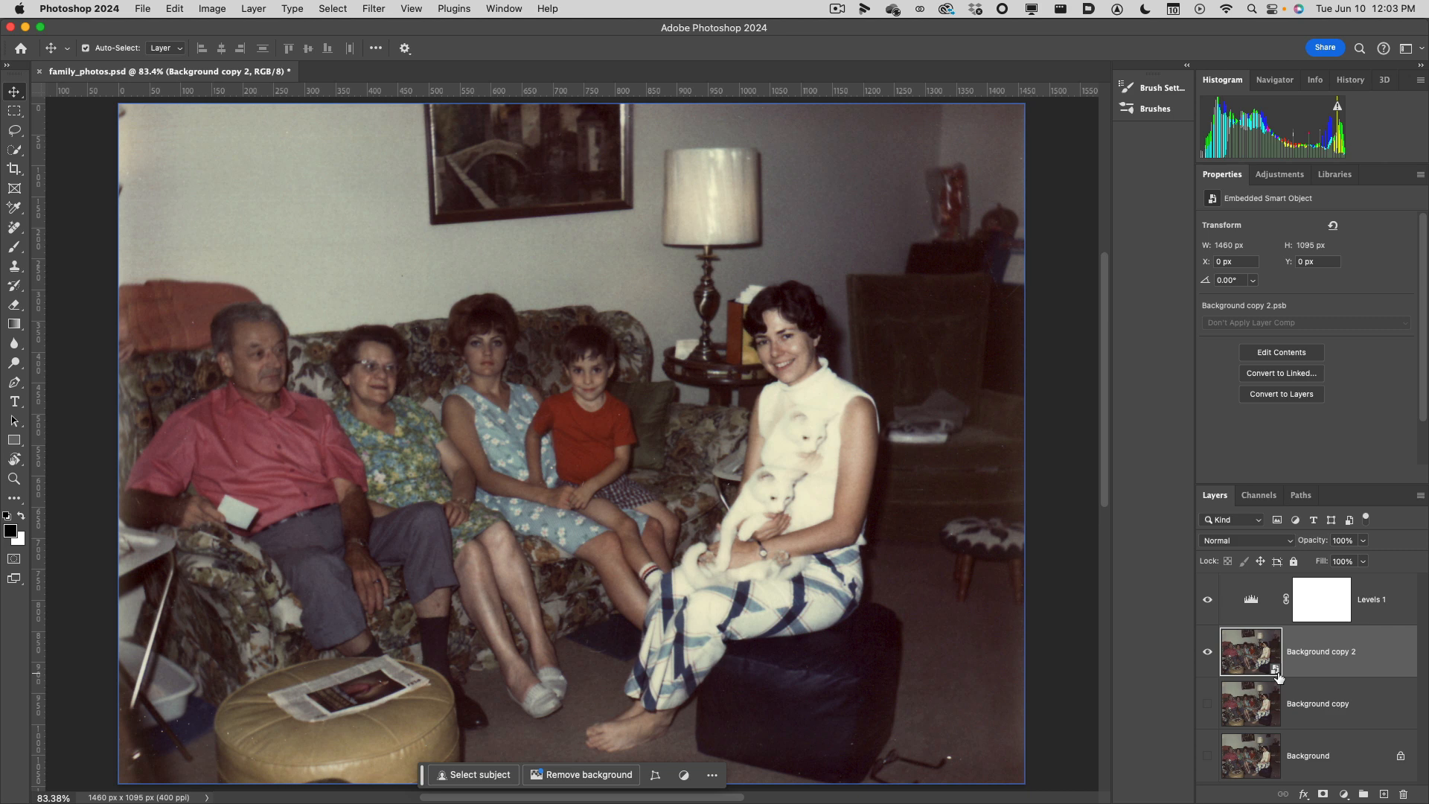
{"action": "left_click", "coordinate": [1278, 672]}
Open the Camera Raw Filter on the Background copy 2 Smart Object and show its Color settings.
{"action": "left_click", "coordinate": [385, 8]}
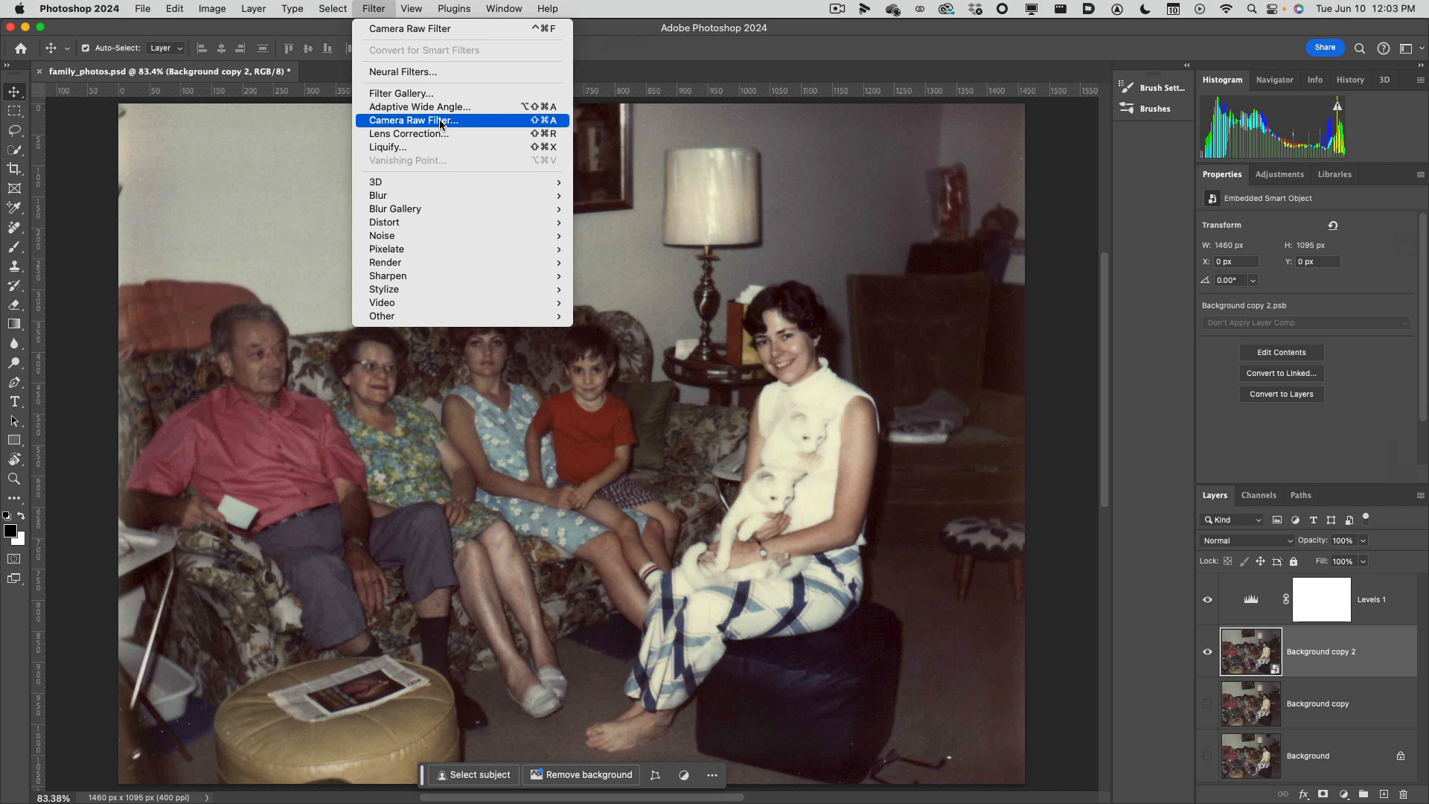
{"action": "left_click", "coordinate": [439, 120]}
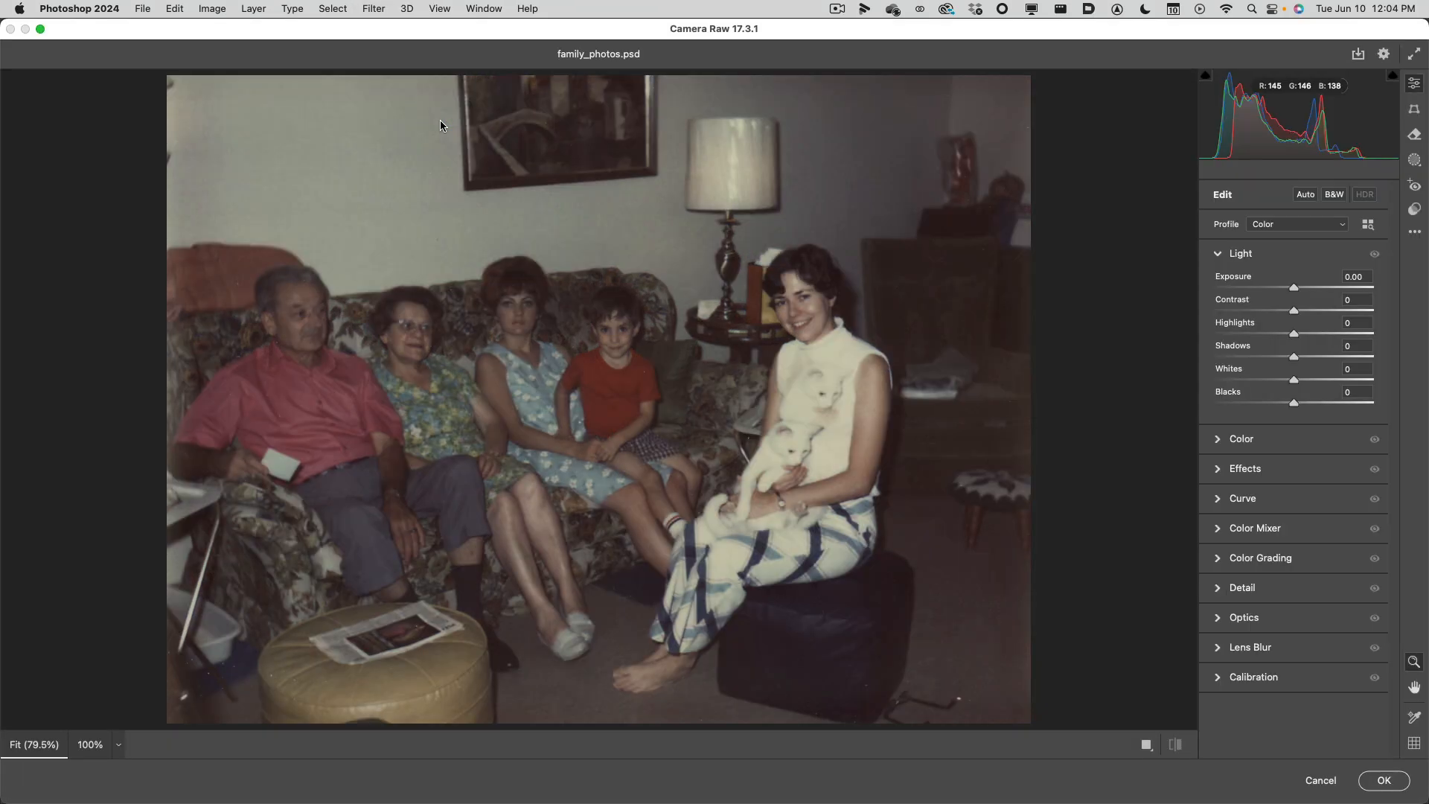
{"action": "mouse_move", "coordinate": [1148, 31]}
{"action": "left_mouse_down"}
{"action": "mouse_move", "coordinate": [1147, 261]}
{"action": "mouse_move", "coordinate": [1151, 26]}
{"action": "left_mouse_up"}
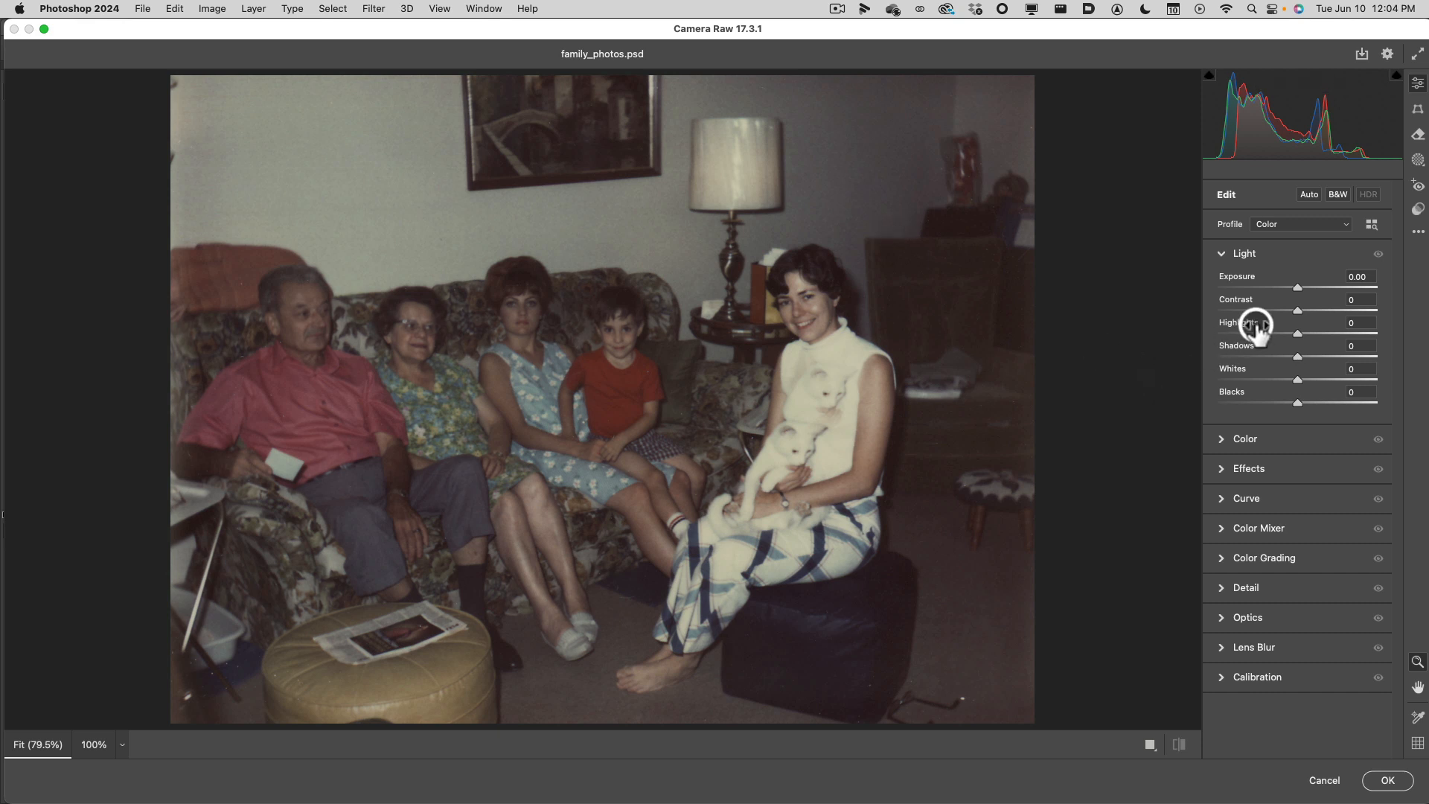
{"action": "left_click", "coordinate": [1221, 438]}
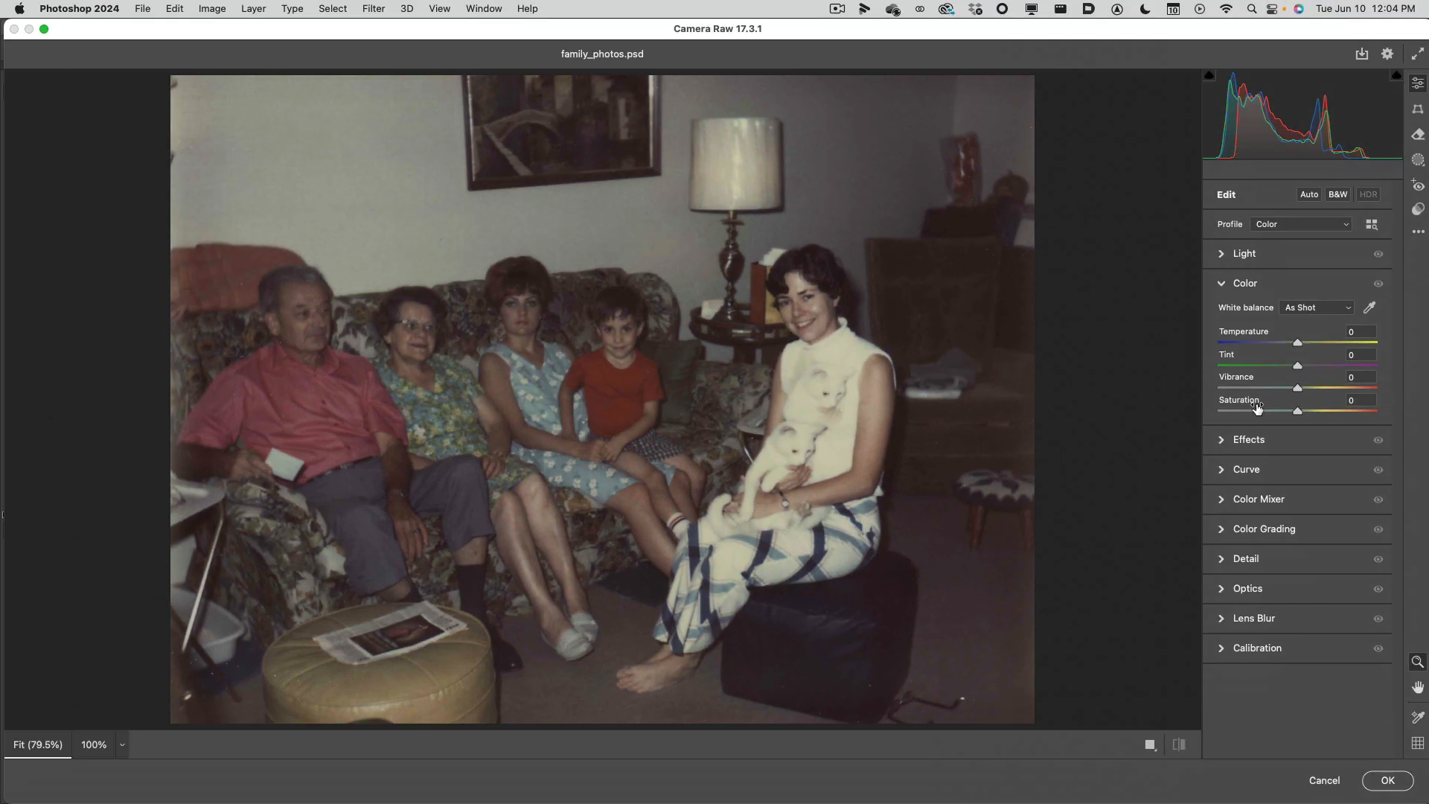
Try the Auto white balance on the photo, and return the white balance to As Shot.
{"action": "left_click", "coordinate": [1348, 310]}
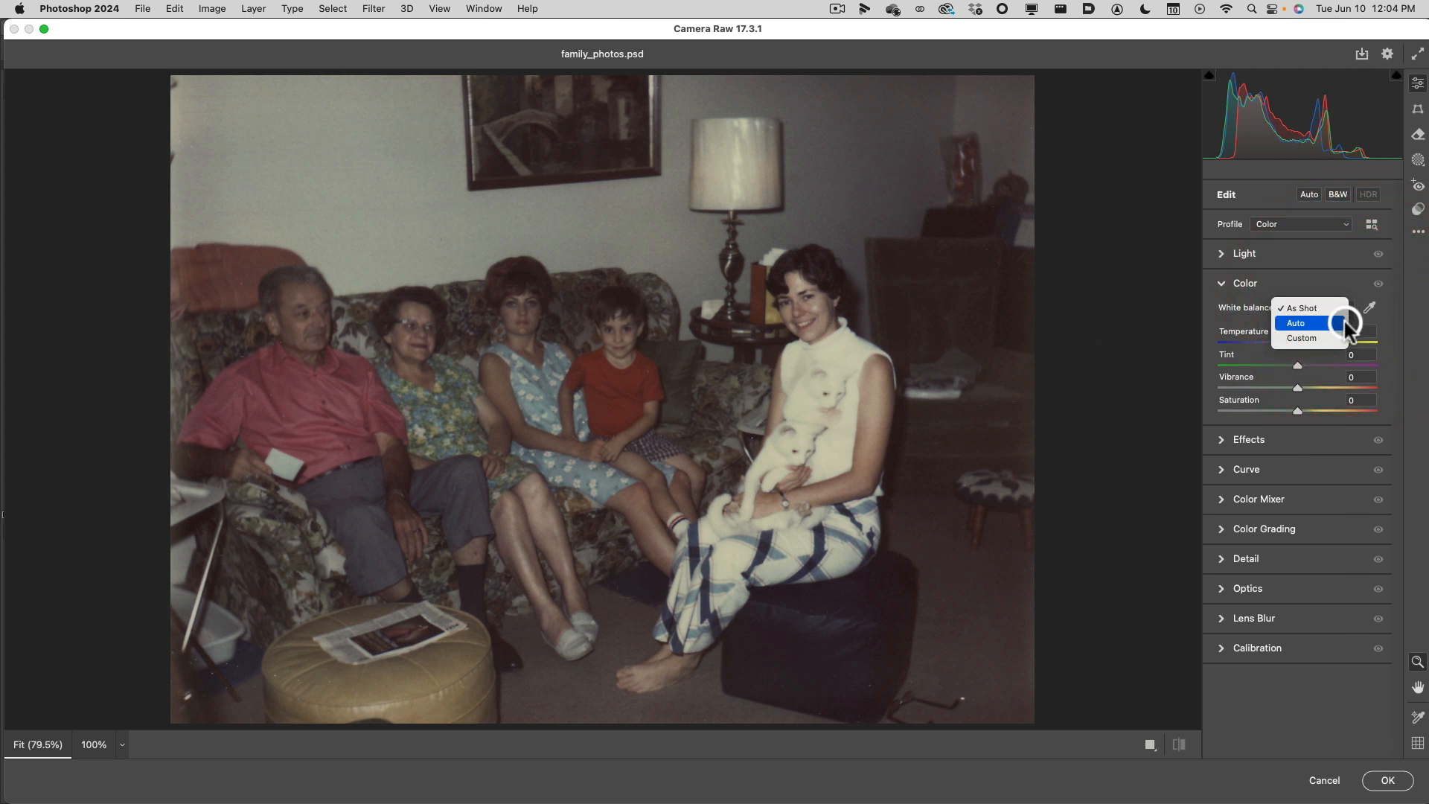
{"action": "left_click", "coordinate": [1338, 319]}
{"action": "left_click", "coordinate": [1339, 317]}
{"action": "left_click", "coordinate": [1341, 318]}
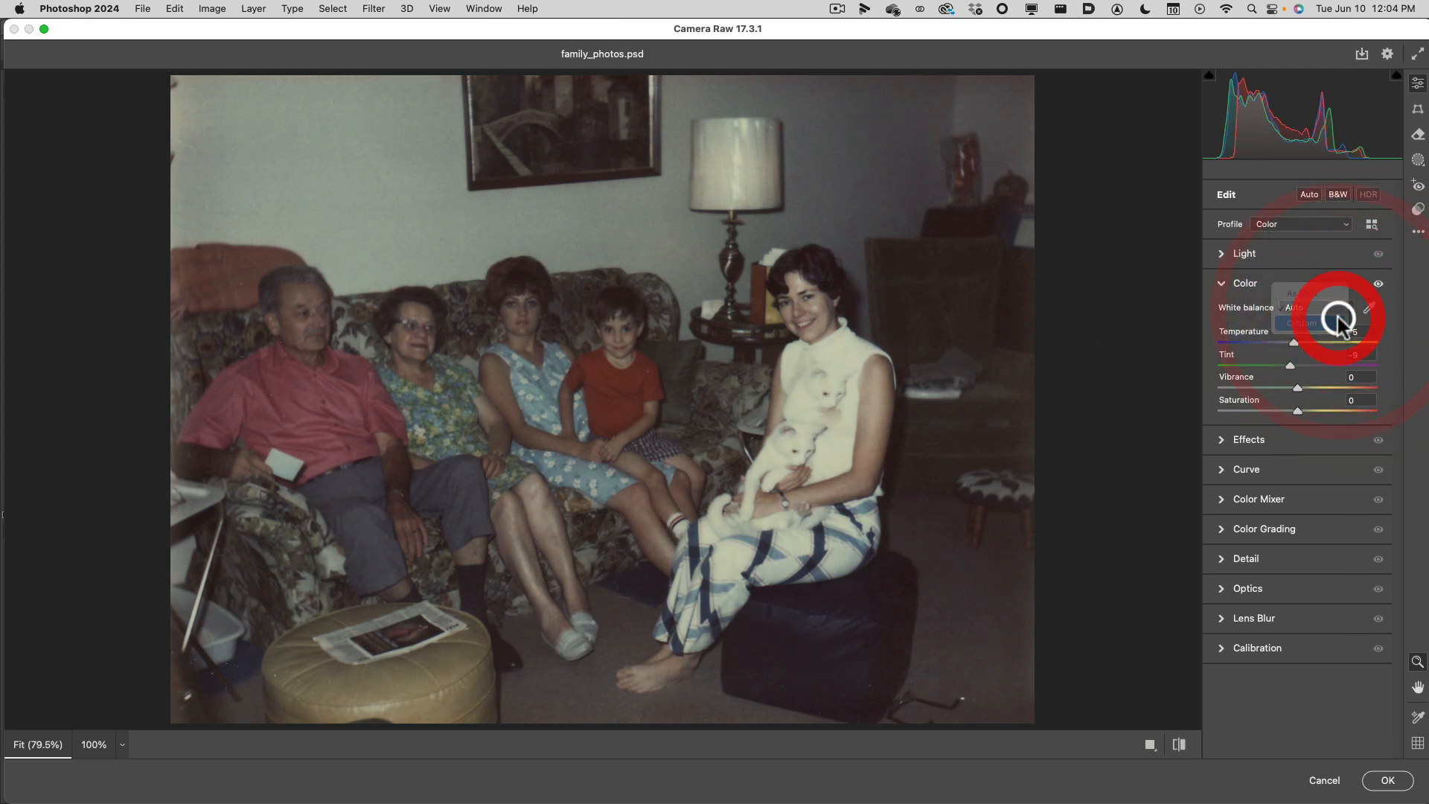
{"action": "left_click", "coordinate": [1335, 305]}
{"action": "left_click", "coordinate": [1333, 280]}
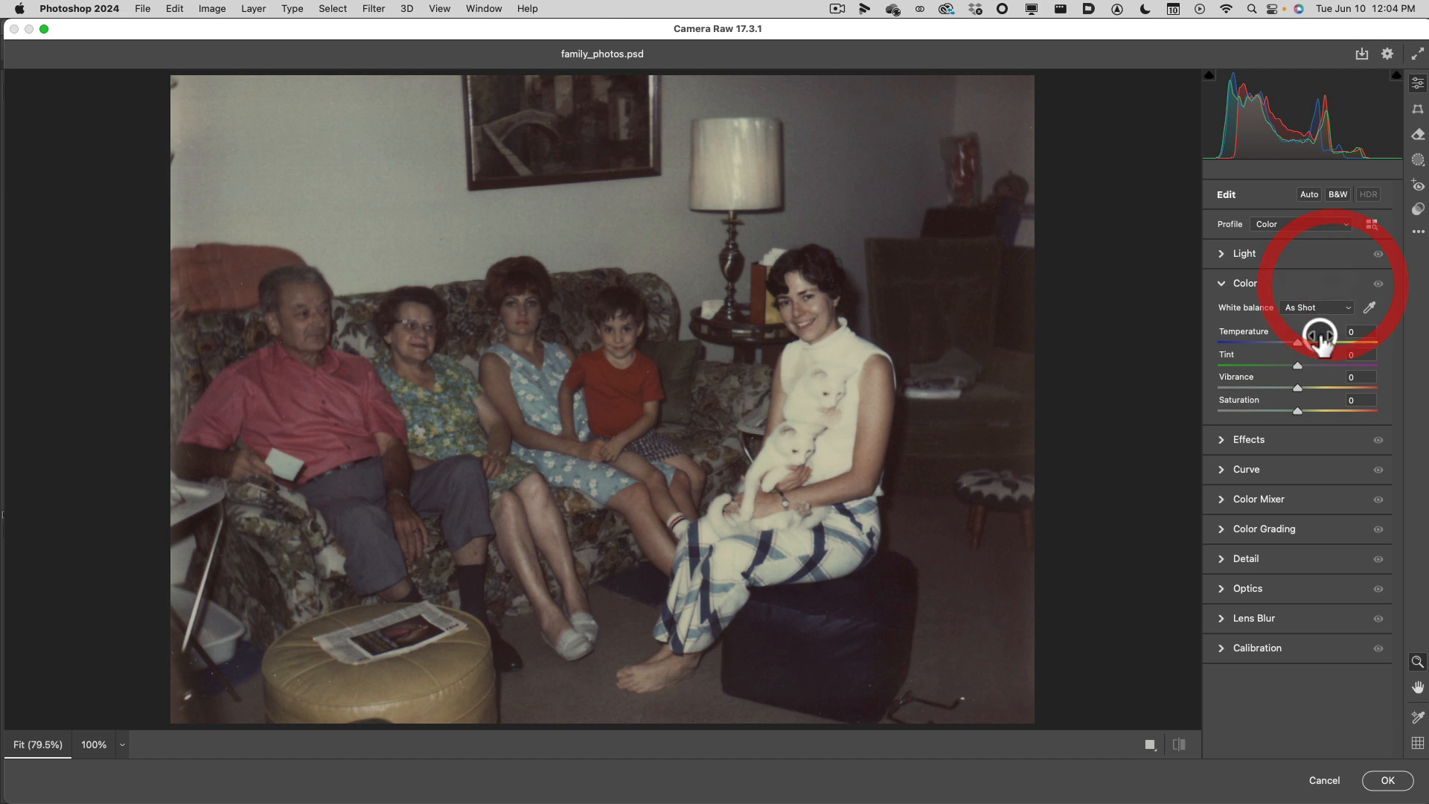
Try Temperature +14, Tint -37, Vibrance +43 and Saturation +33 on the photo, and reset all four Color values to 0.
{"action": "left_click_drag", "start_coordinate": [1300, 344], "coordinate": [1323, 409]}
{"action": "left_click", "coordinate": [1299, 366]}
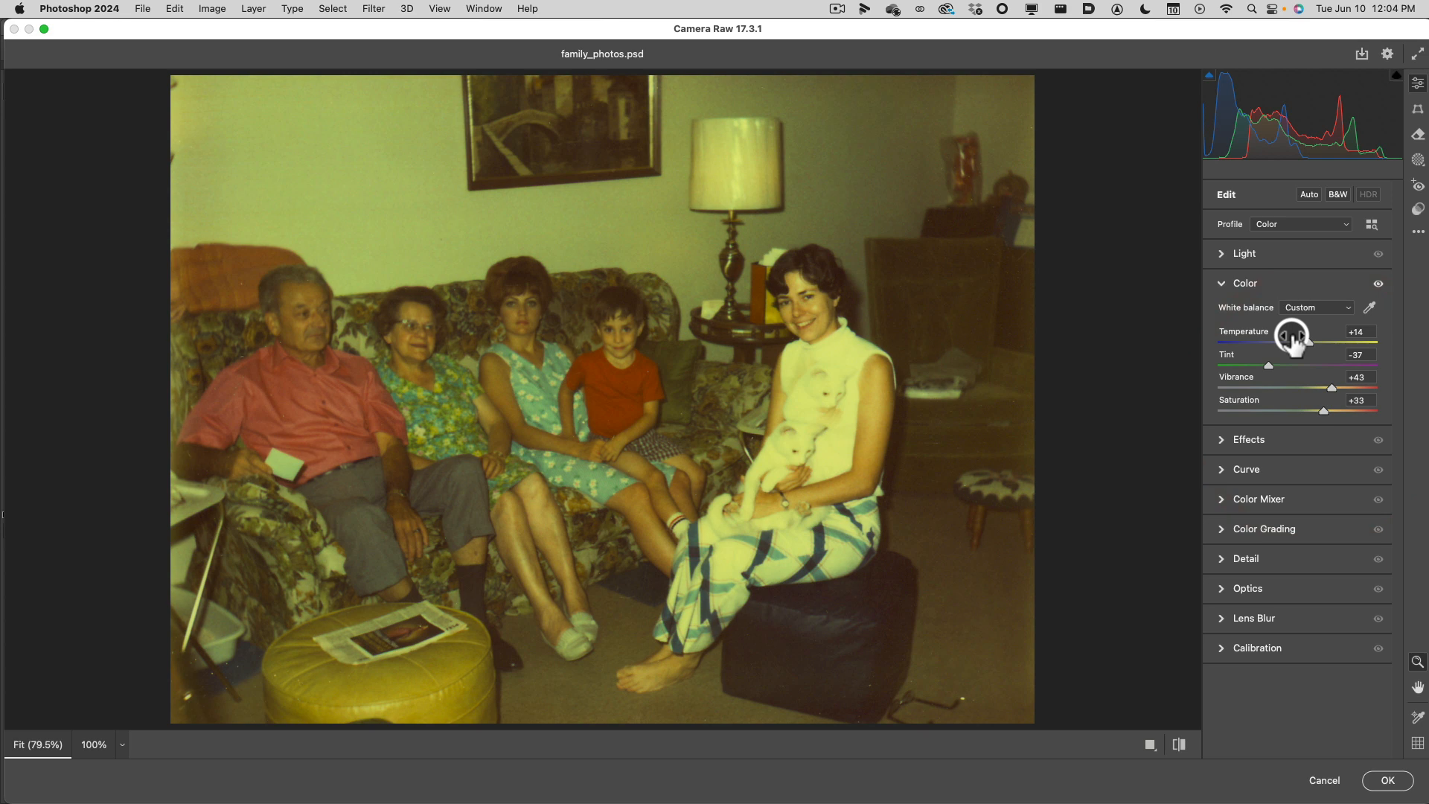
{"action": "left_click", "coordinate": [1315, 308]}
{"action": "left_click", "coordinate": [1312, 279]}
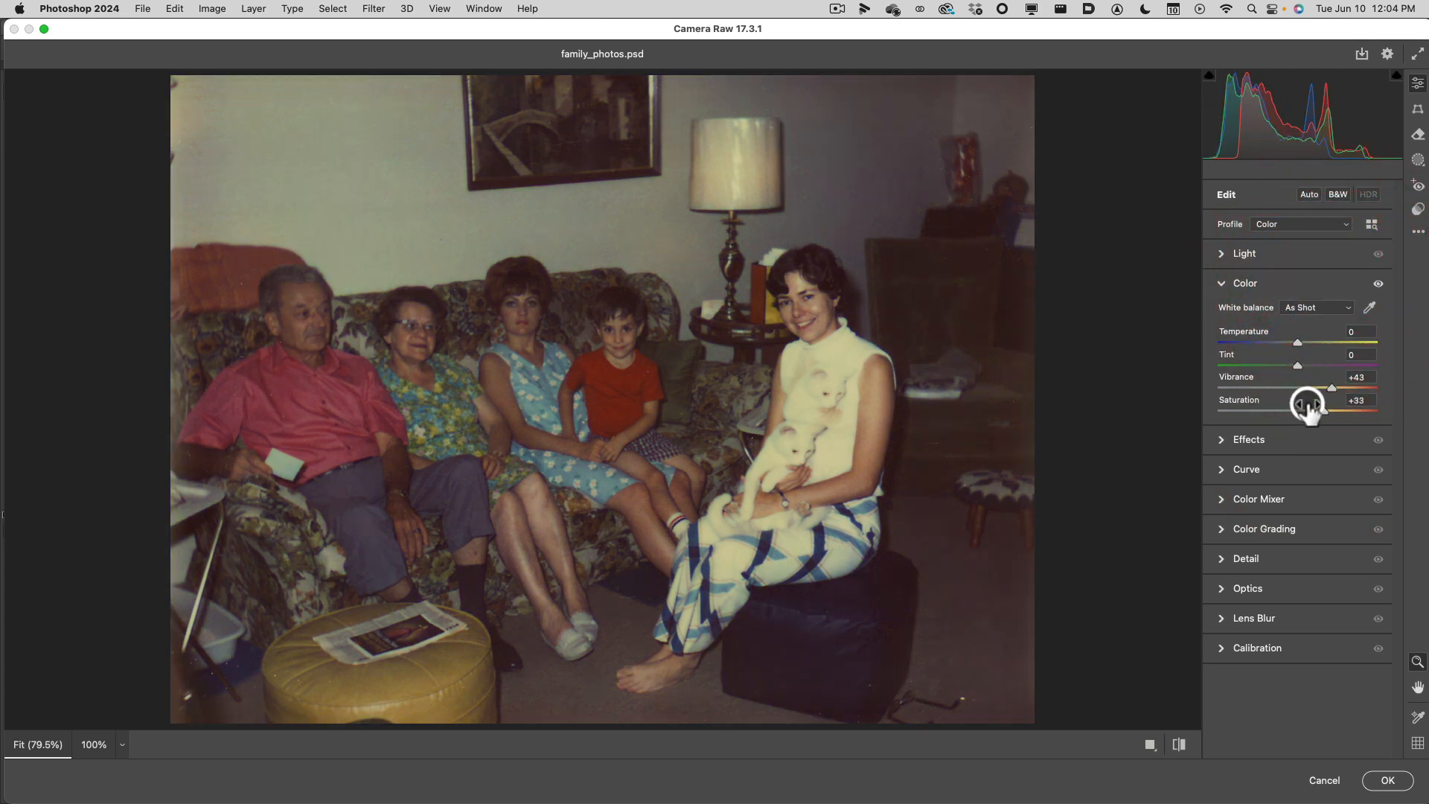
{"action": "double_click", "coordinate": [1332, 387]}
{"action": "left_click_drag", "start_coordinate": [1323, 410], "coordinate": [1329, 410]}
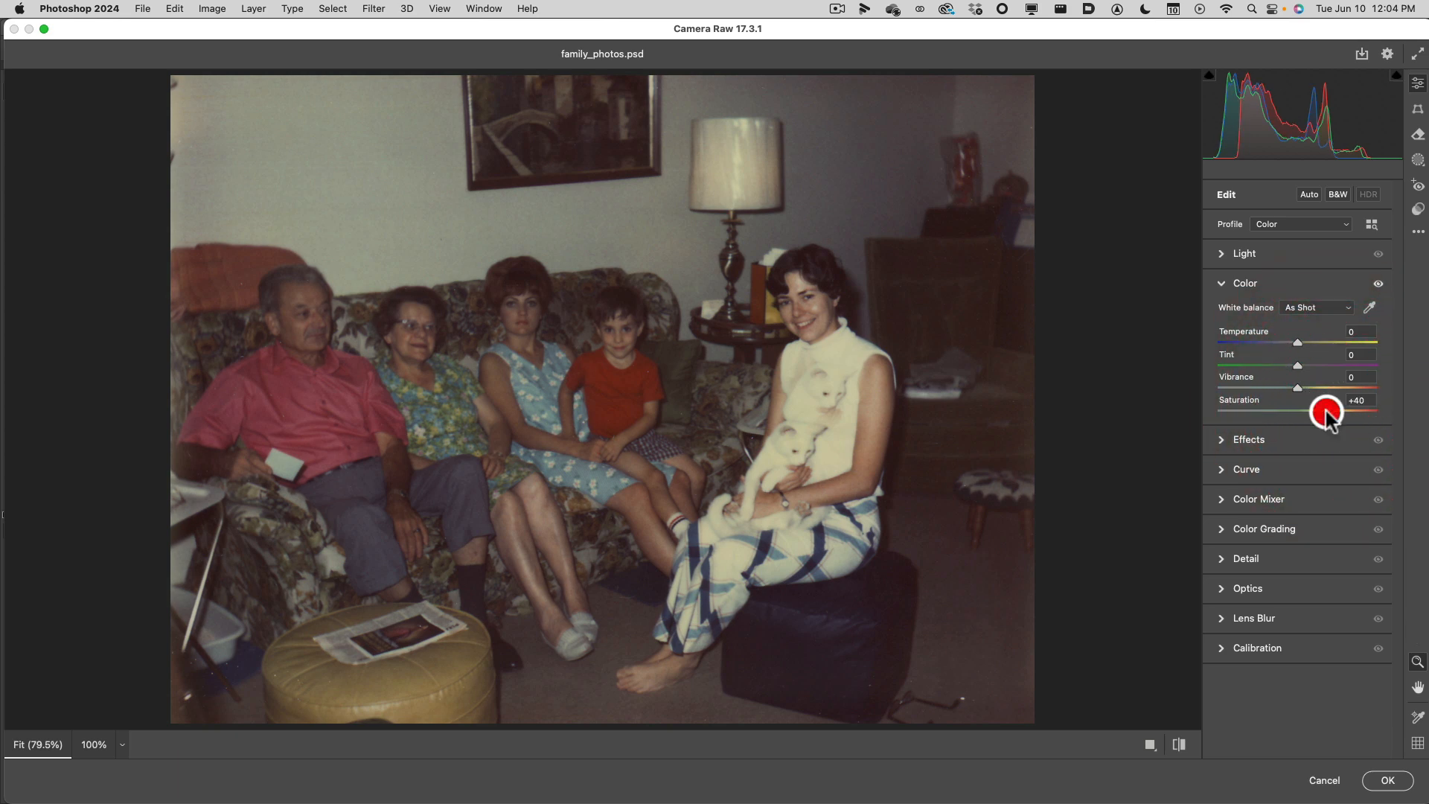
{"action": "double_click", "coordinate": [1327, 410]}
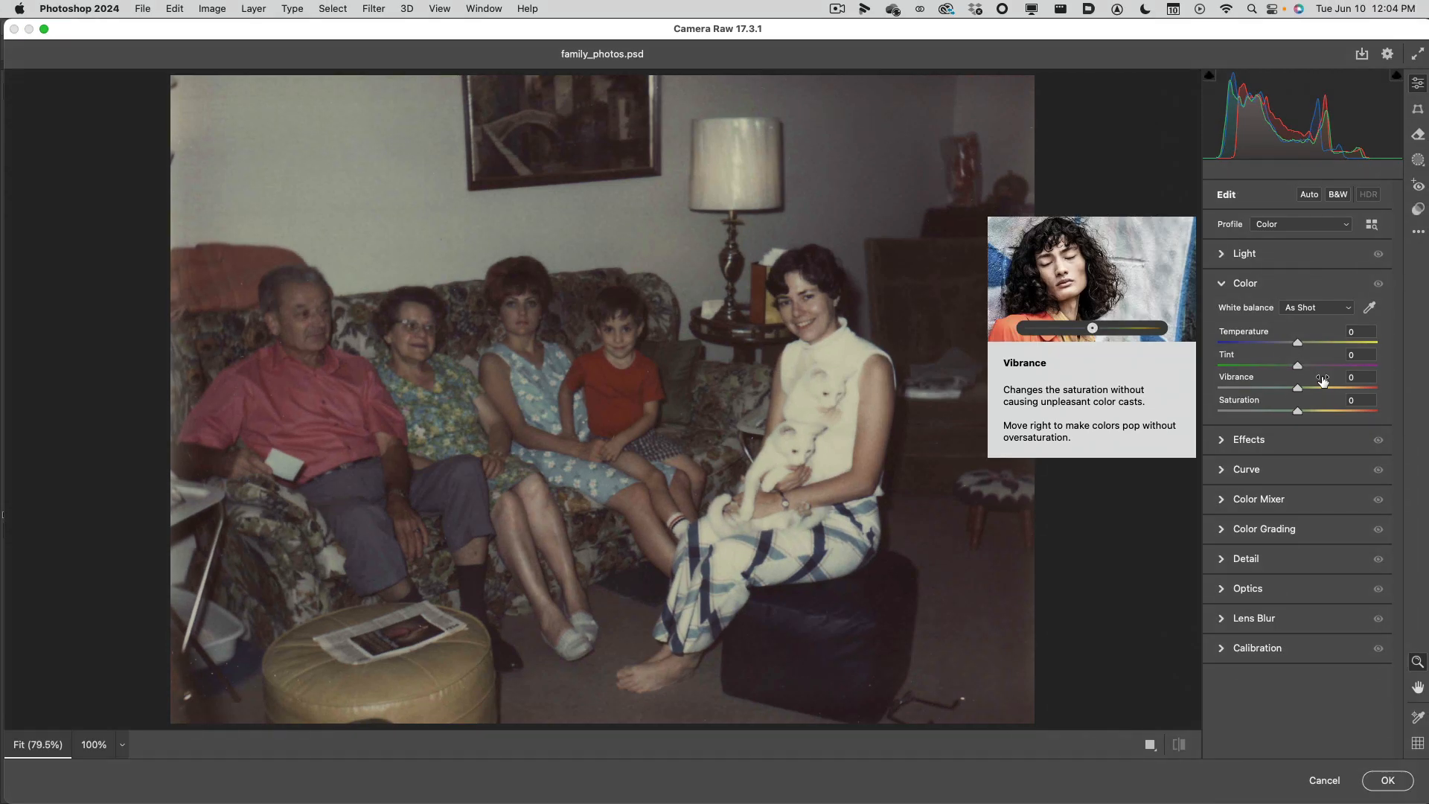
Sample neutral gray areas of the wall beside the lamp with the White Balance tool until Temperature is -4 and Tint is +6.
{"action": "left_click", "coordinate": [1370, 308]}
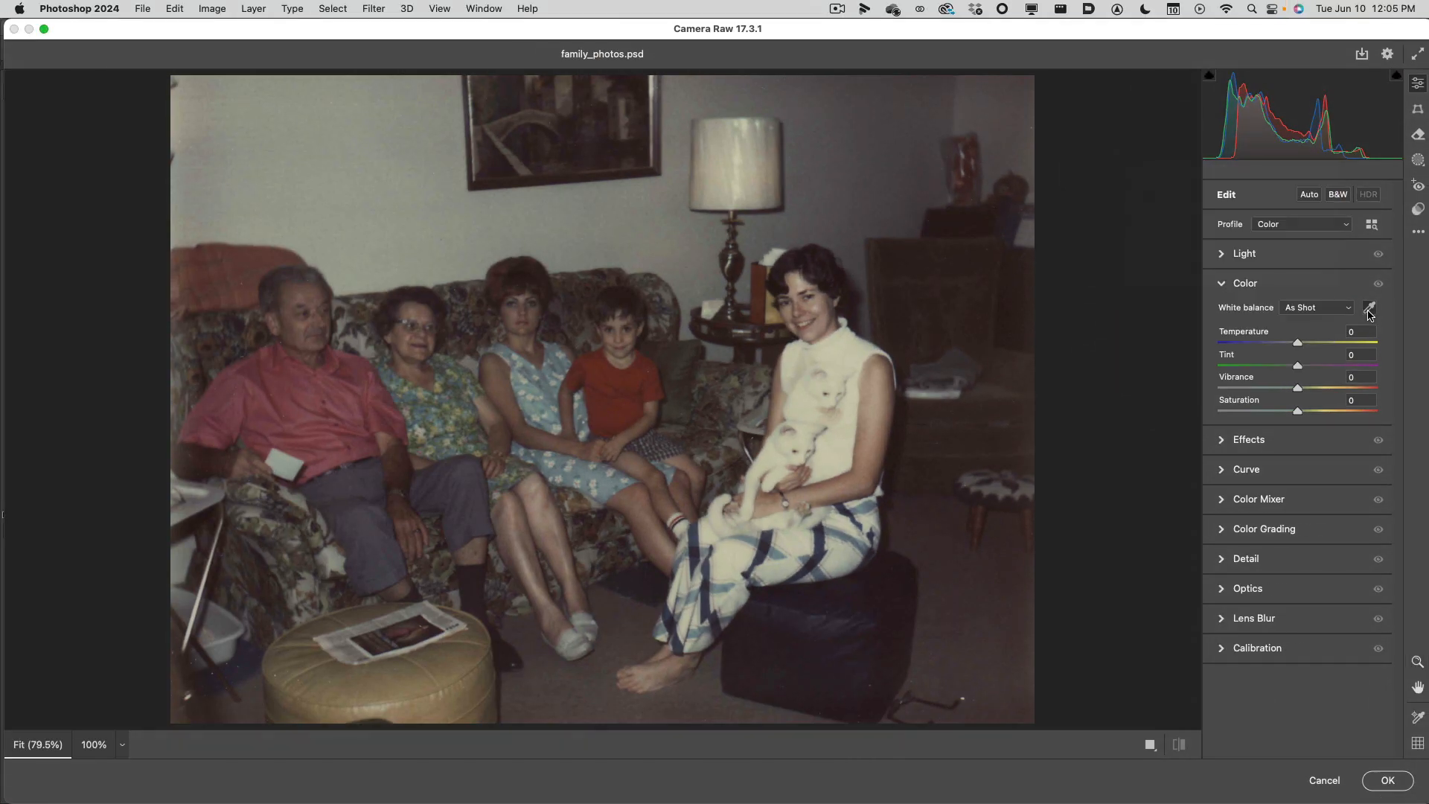
{"action": "left_click", "coordinate": [1370, 309]}
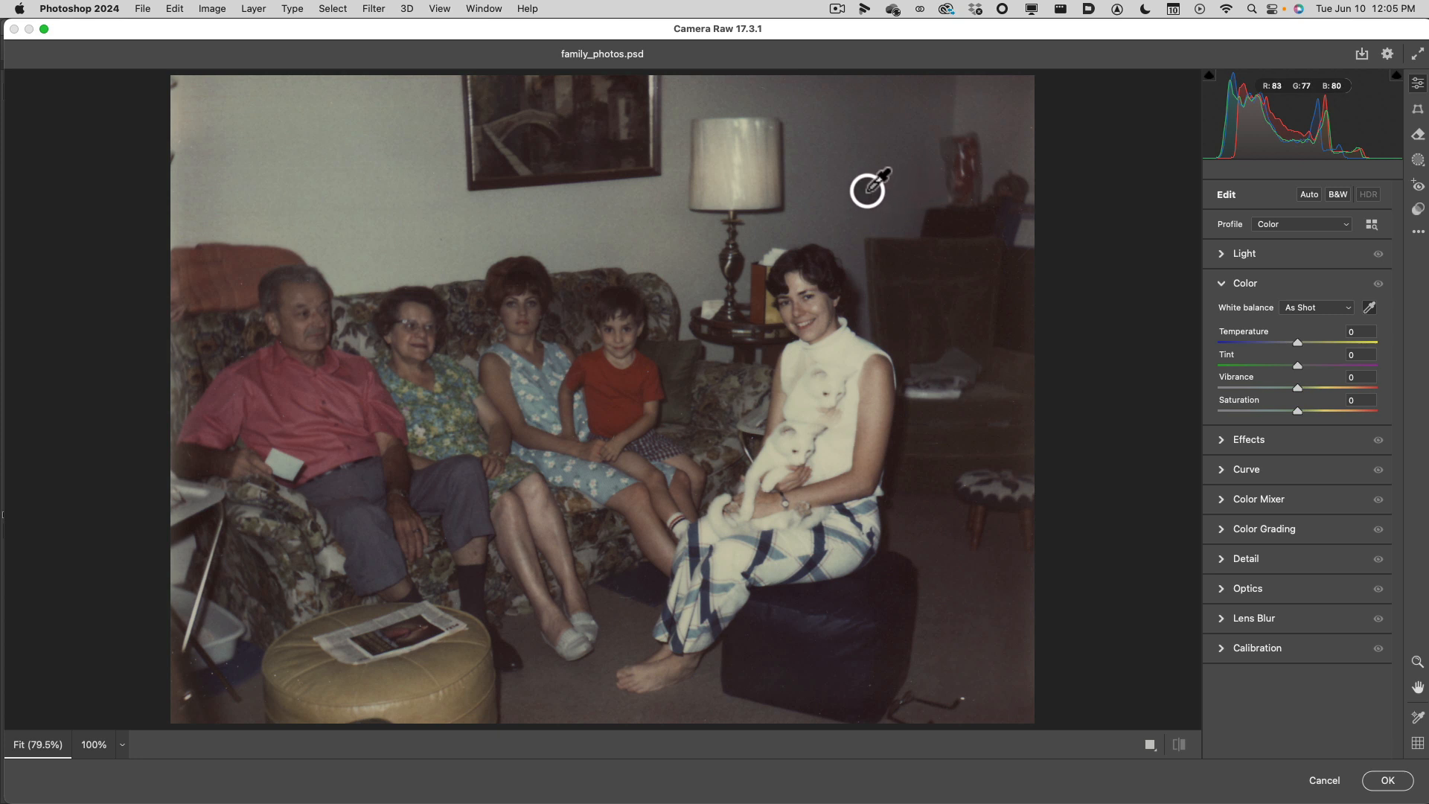
{"action": "left_click", "coordinate": [824, 192]}
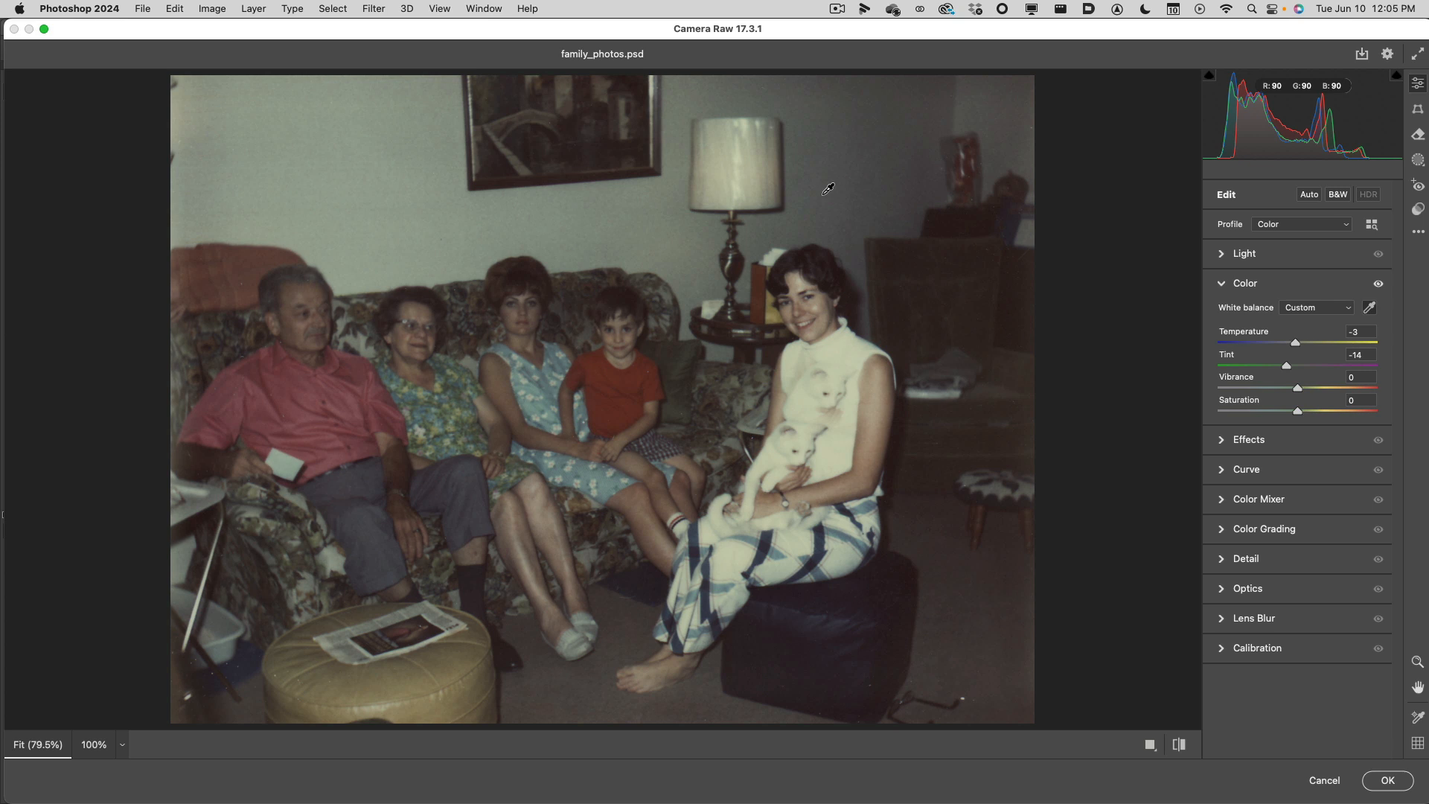
{"action": "left_click", "coordinate": [665, 224]}
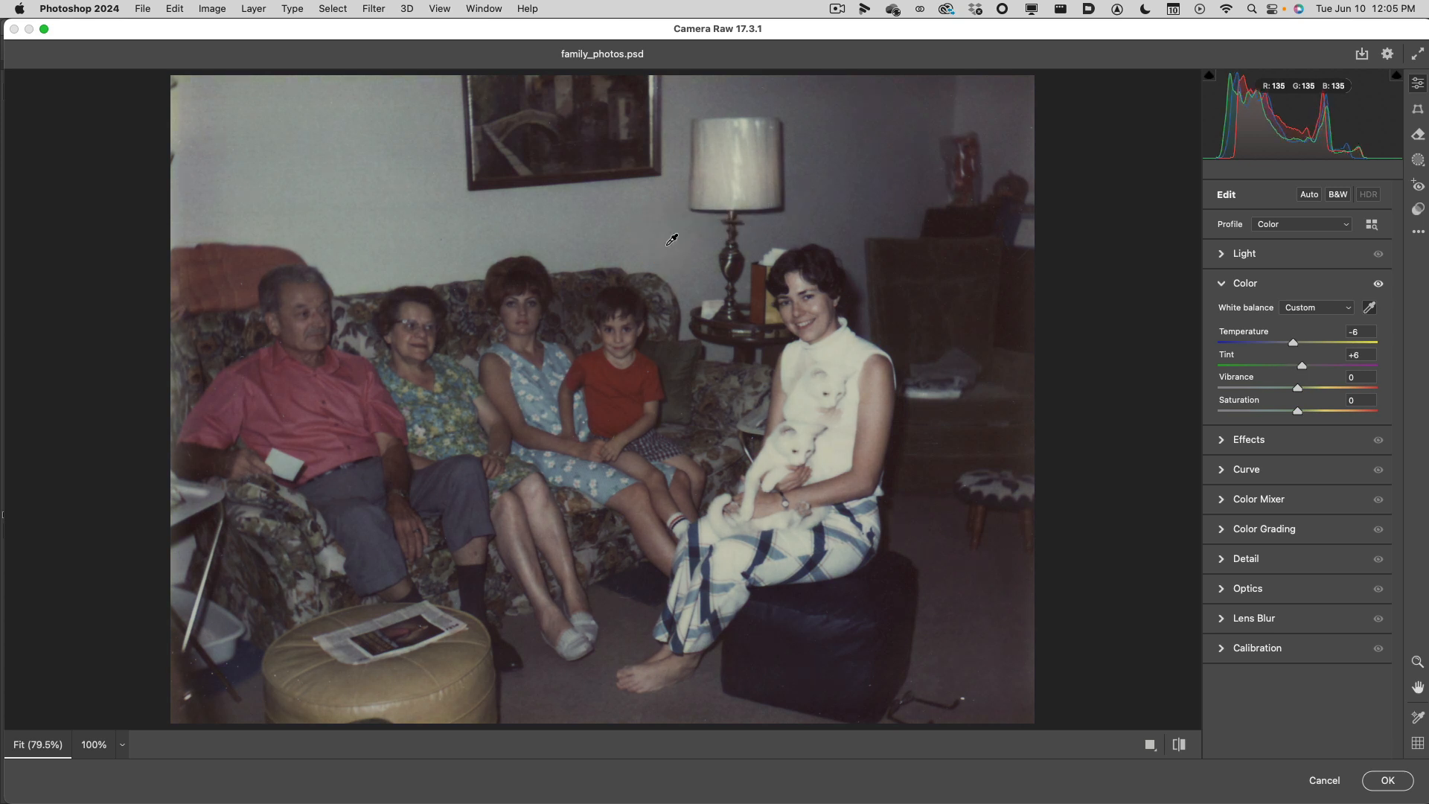
{"action": "left_click", "coordinate": [659, 223]}
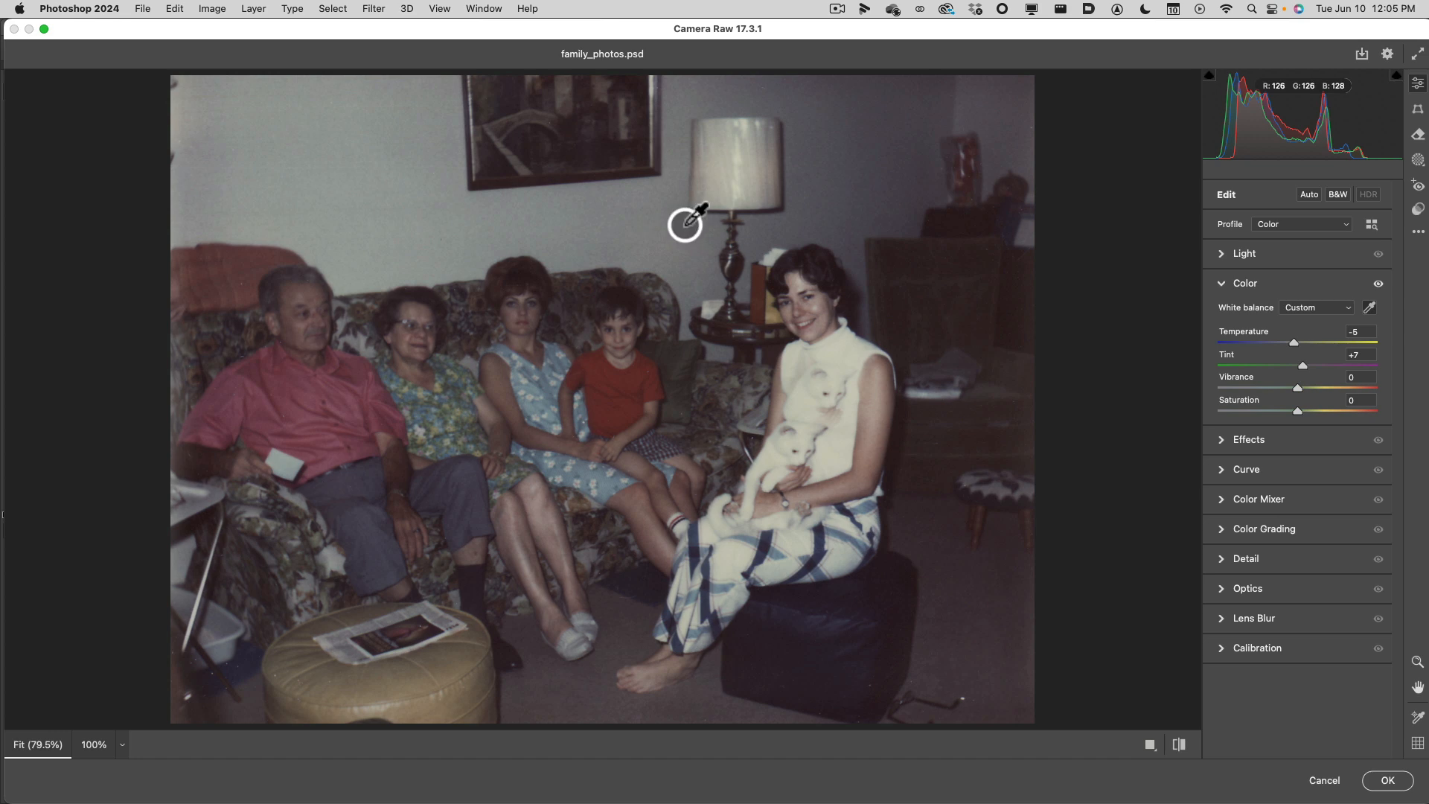
{"action": "left_click", "coordinate": [684, 237]}
{"action": "key", "text": "z"}
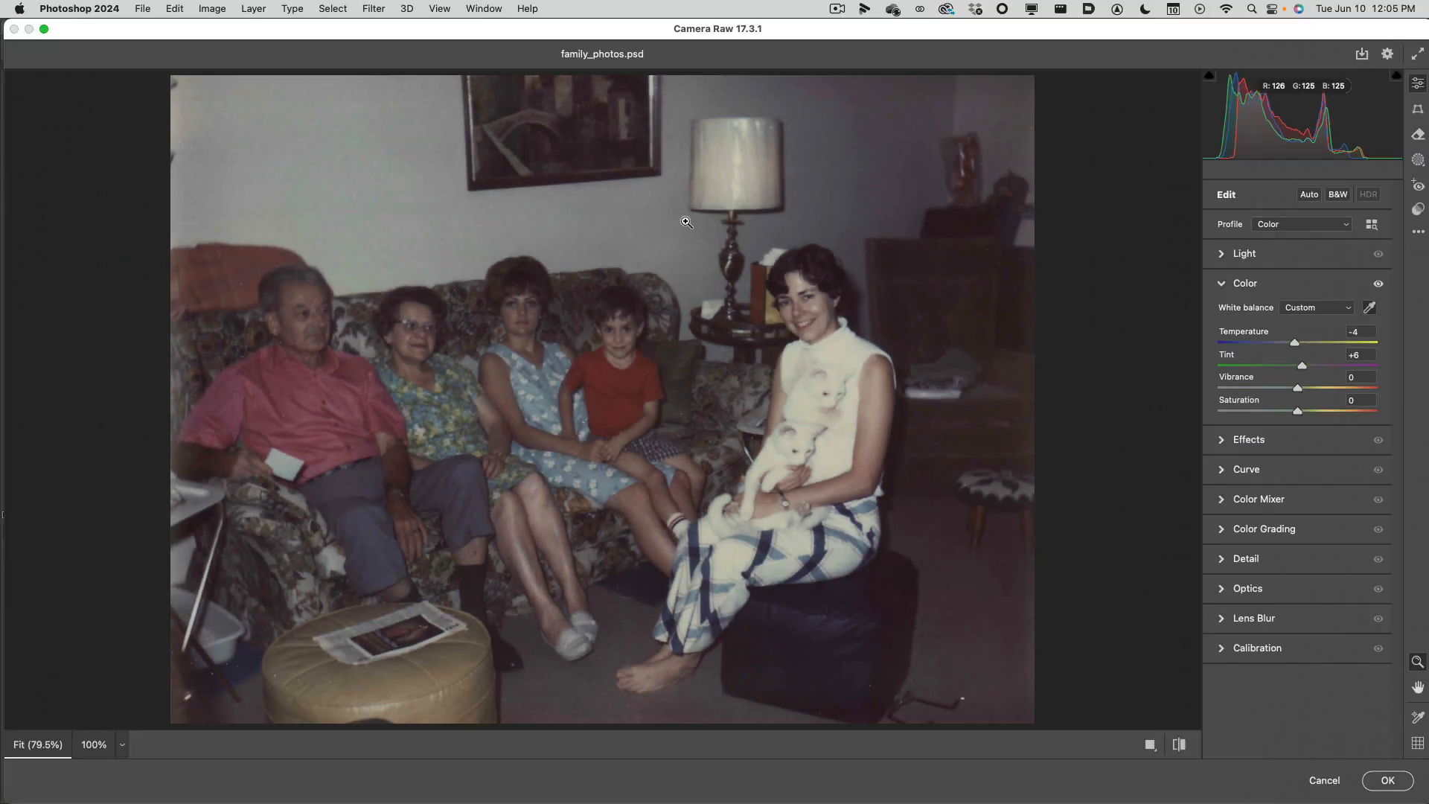
{"action": "key", "text": "i"}
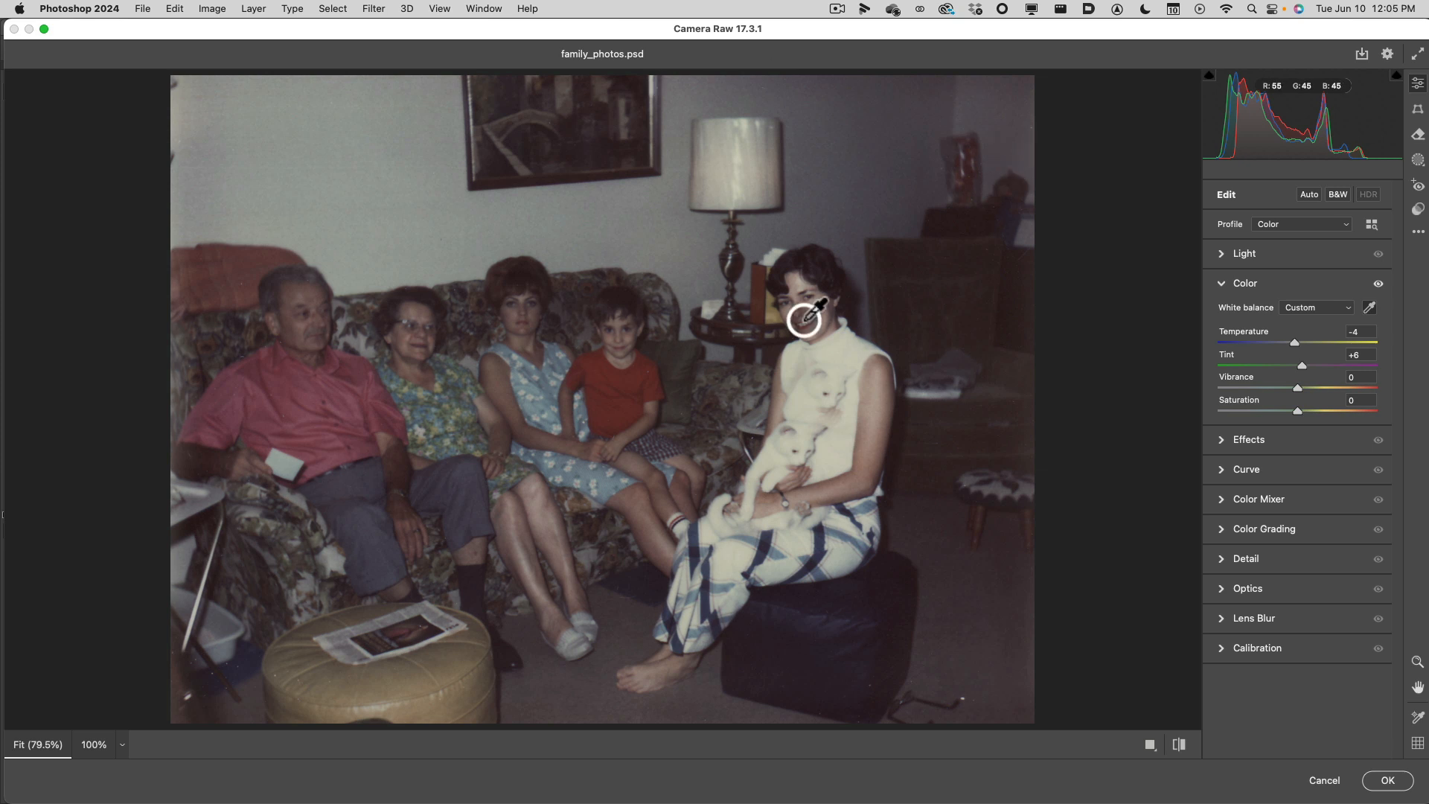
{"action": "left_click", "coordinate": [967, 384]}
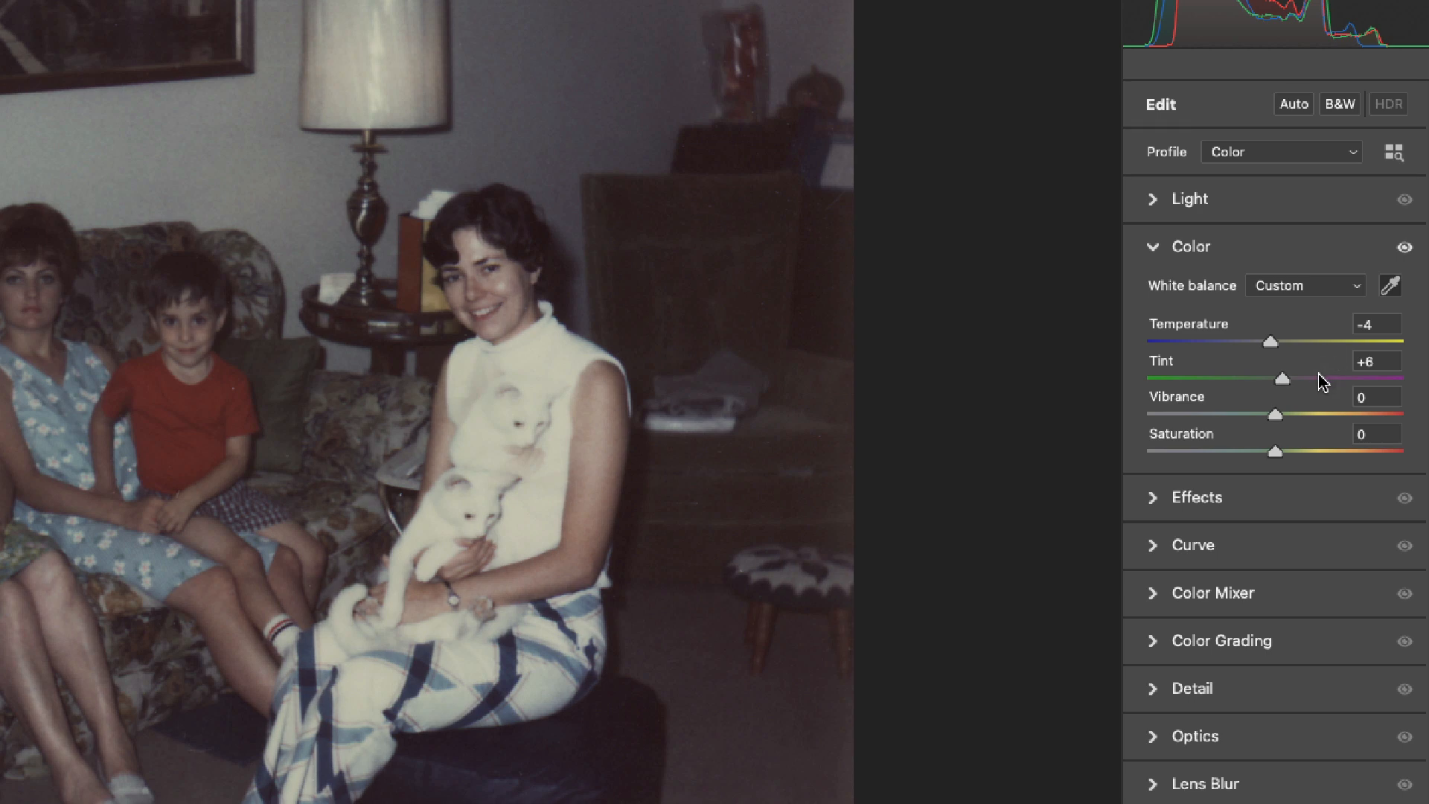
Raise the Vibrance to +16 and apply the Camera Raw Filter to the Smart Object.
{"action": "left_click", "coordinate": [1277, 381]}
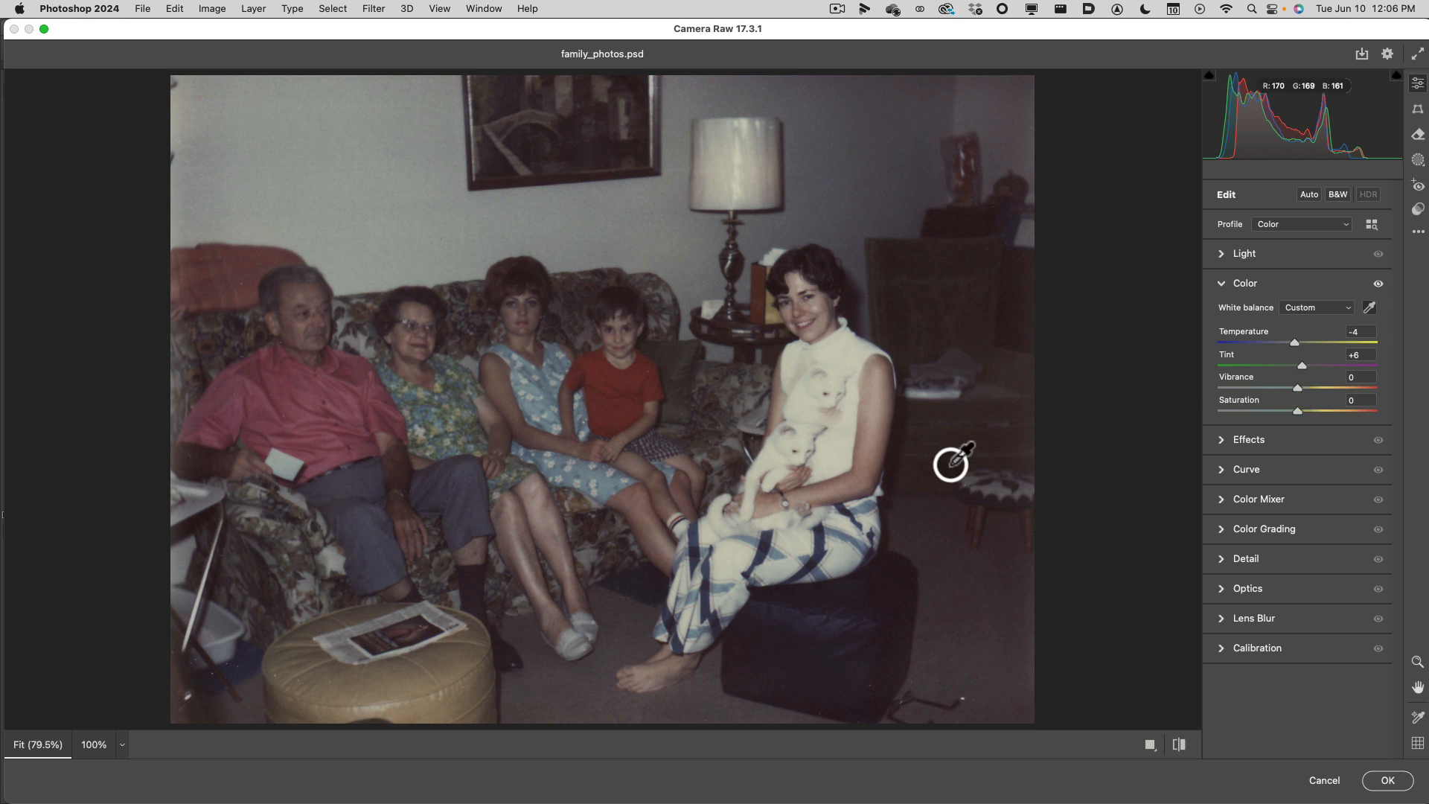
{"action": "left_click", "coordinate": [1303, 388]}
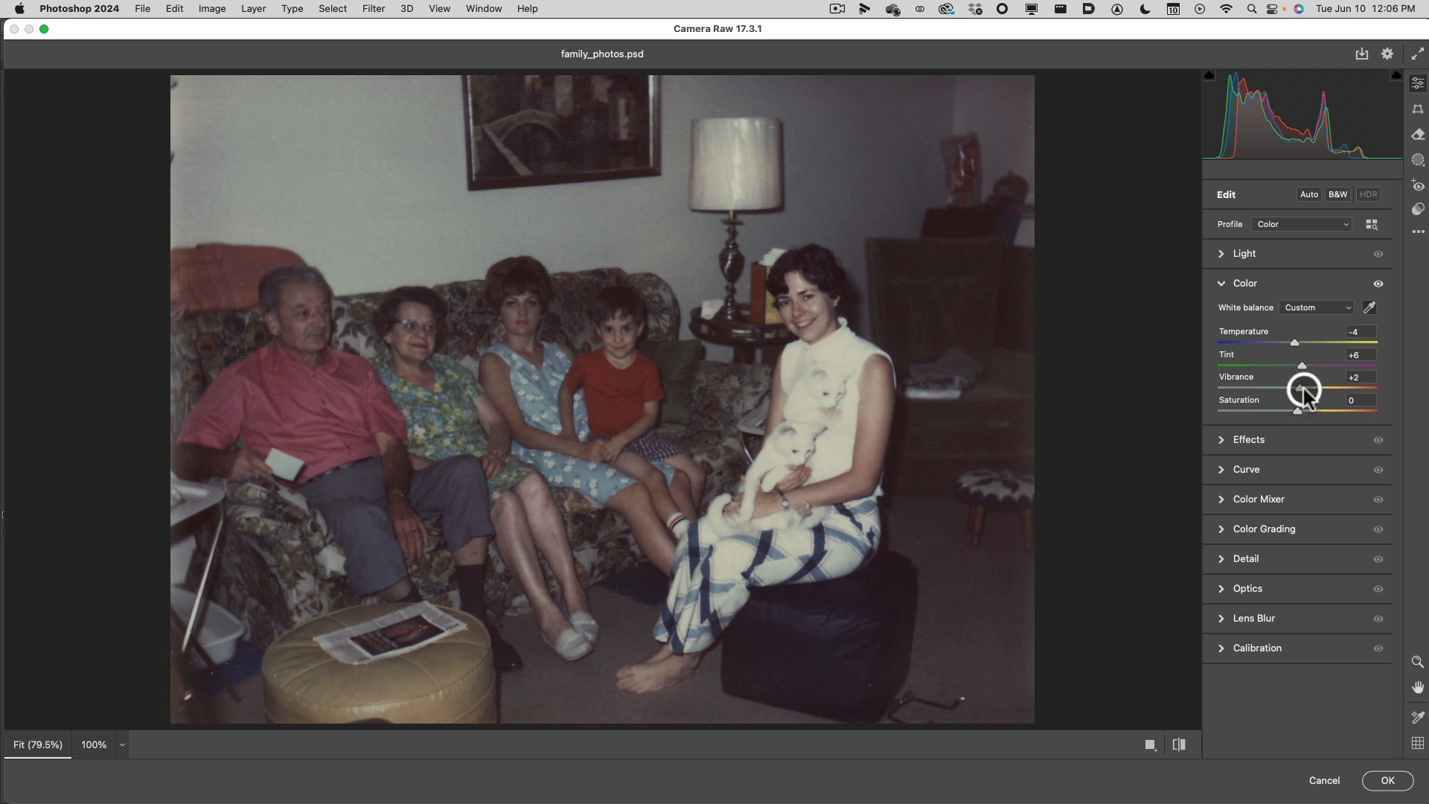
{"action": "left_click_drag", "start_coordinate": [1303, 388], "coordinate": [1313, 391]}
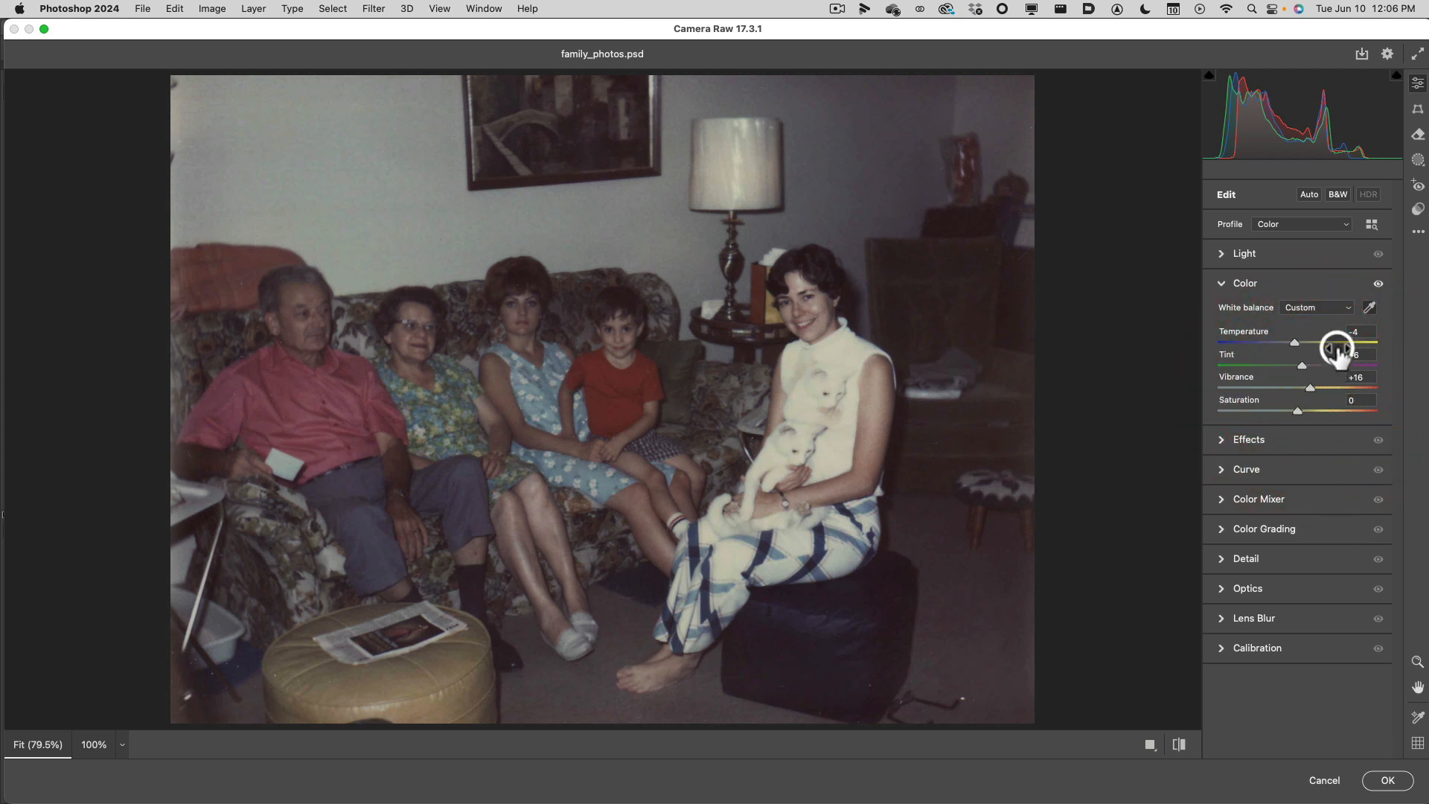
{"action": "key", "text": "alt"}
{"action": "mouse_move", "coordinate": [1338, 352]}
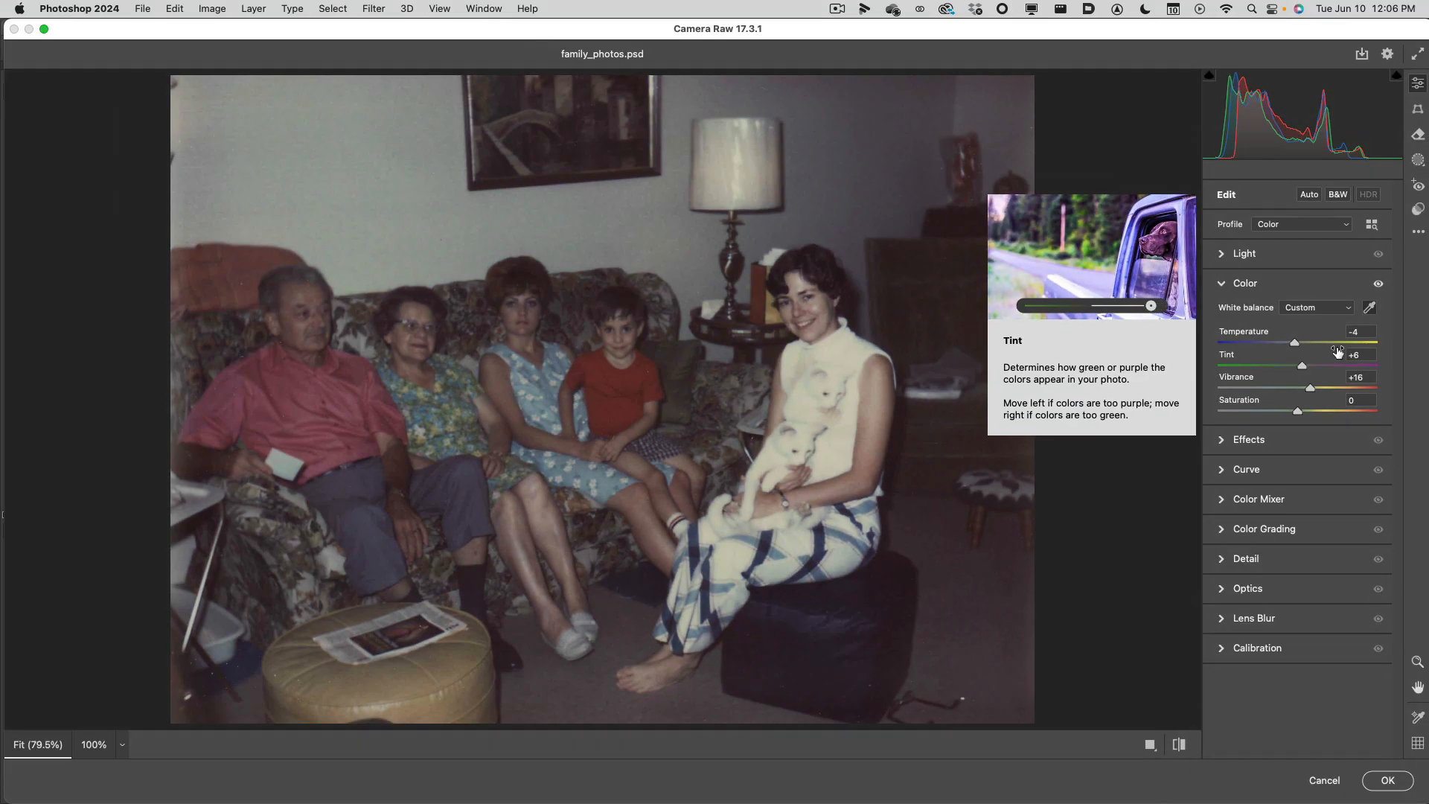
{"action": "key", "text": "i"}
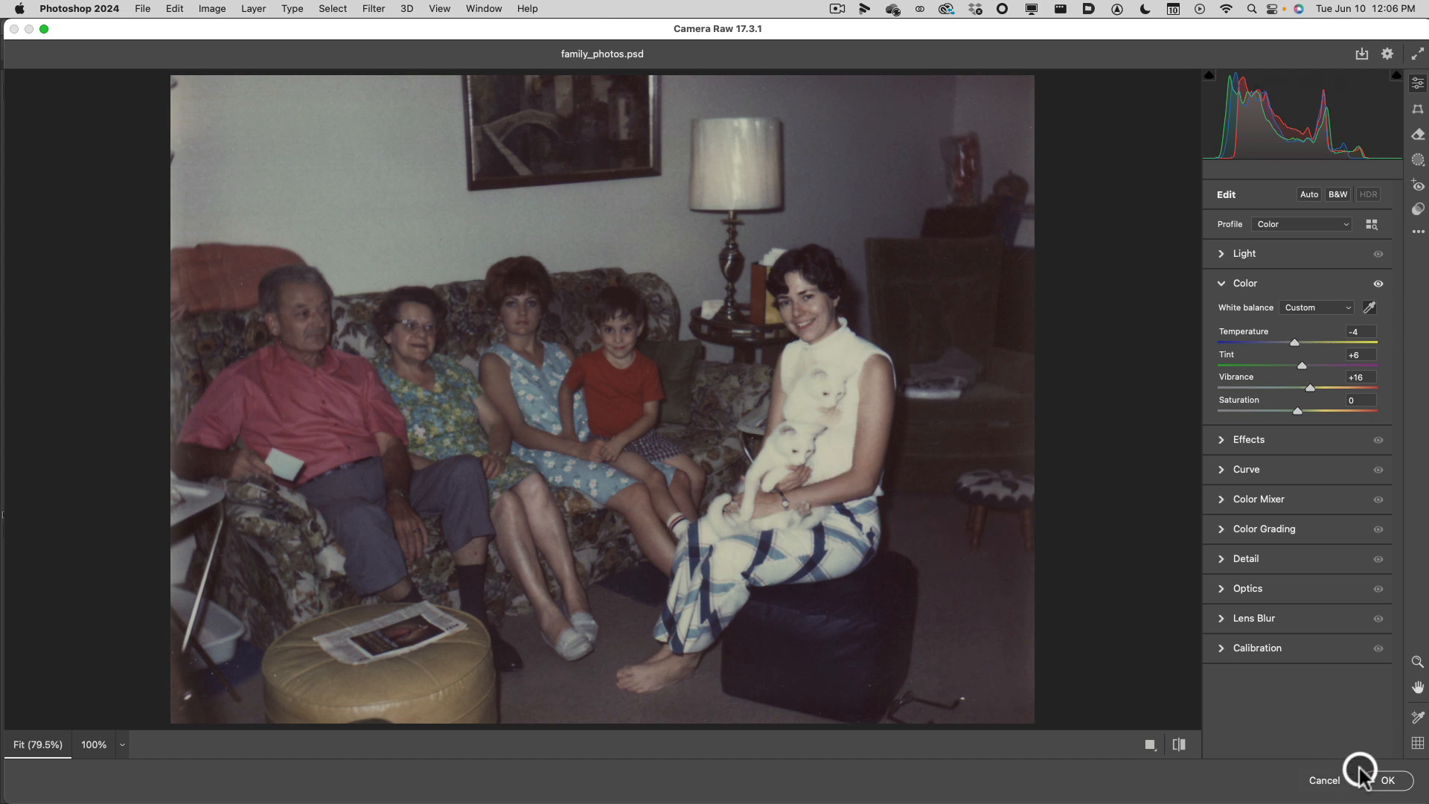
{"action": "left_click", "coordinate": [1384, 779]}
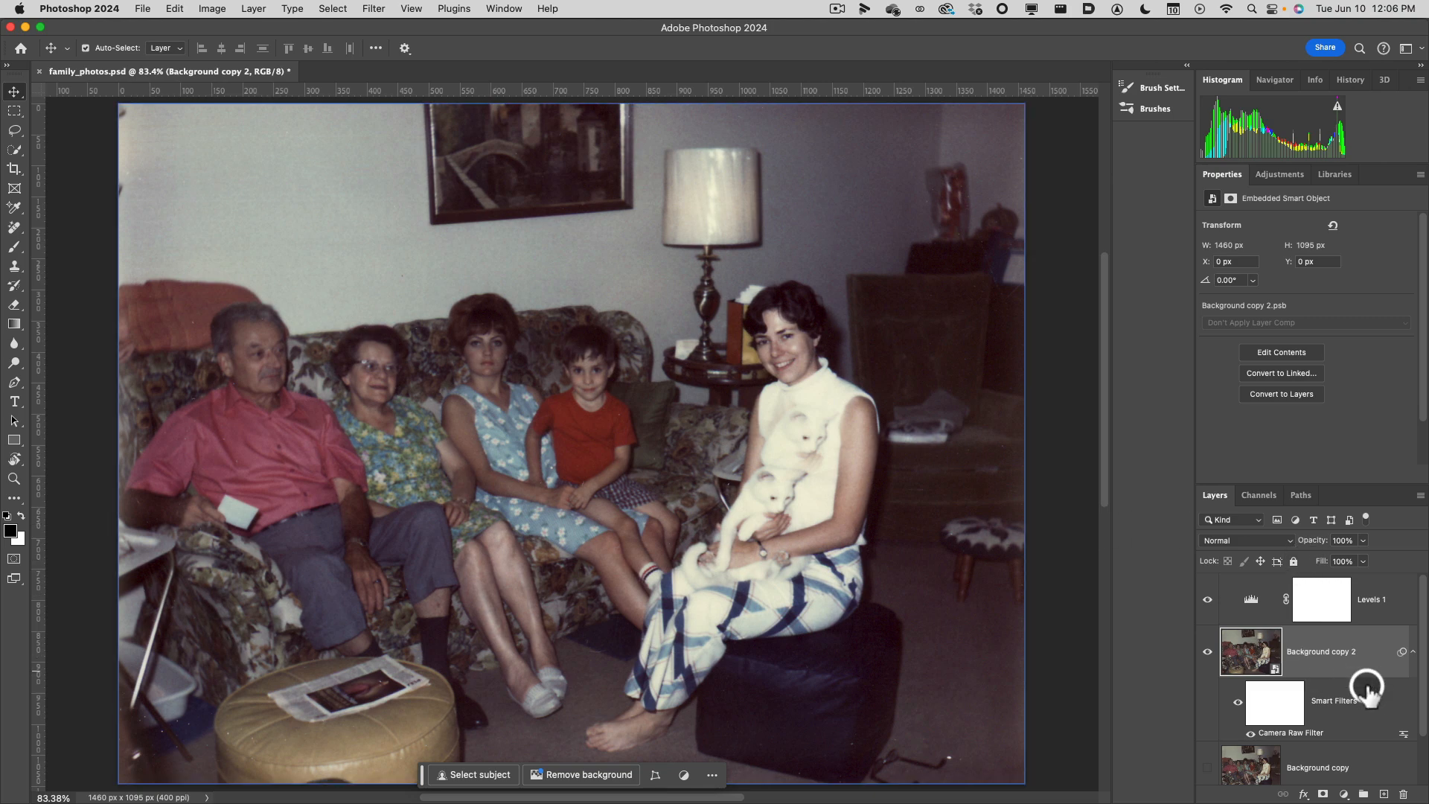
Reopen the Camera Raw smart filter on Background copy 2, reduce the Tint to +2, and apply the change.
{"action": "scroll", "coordinate": [1366, 684], "scroll_direction": "down", "scroll_amount": 2}
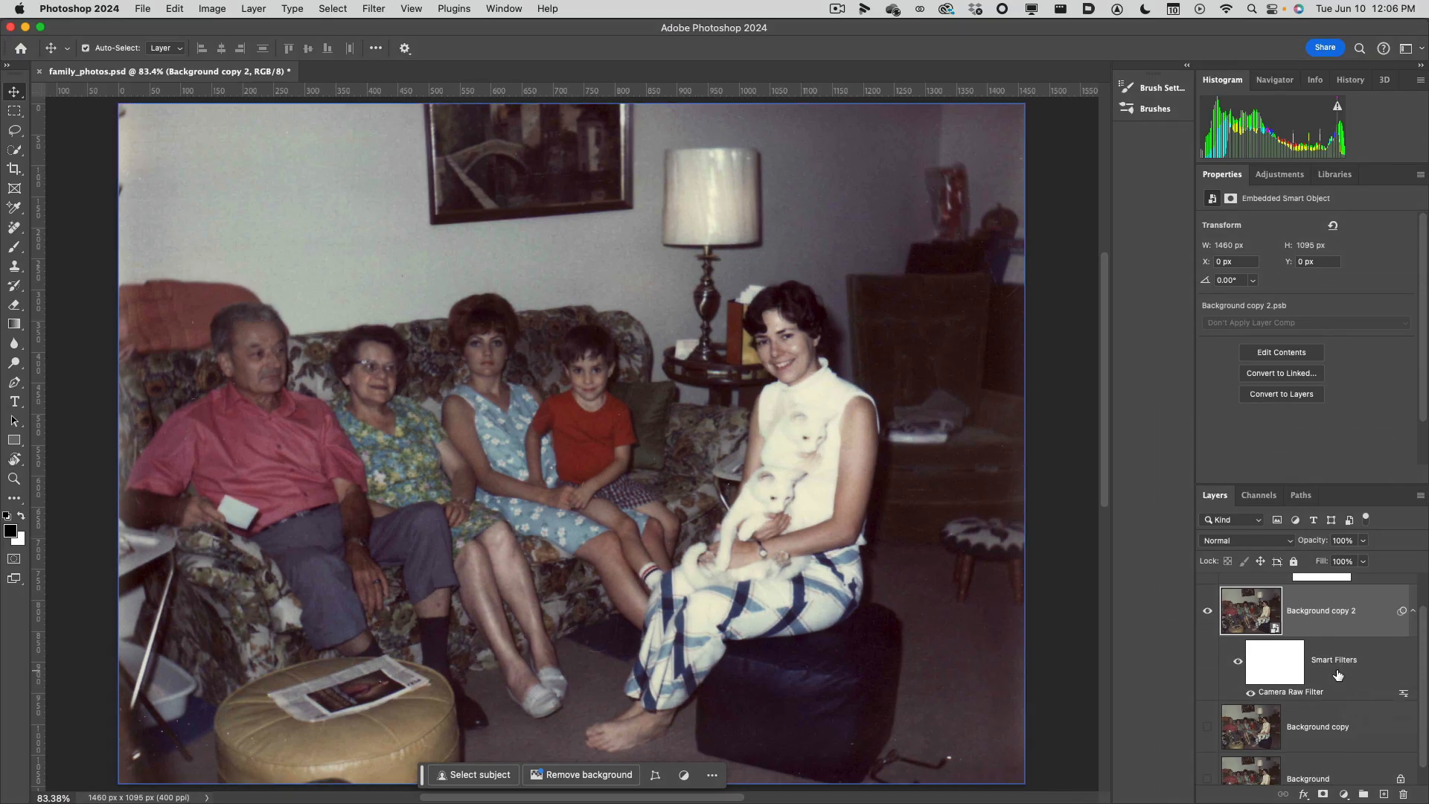
{"action": "left_click", "coordinate": [1313, 705]}
{"action": "double_click", "coordinate": [1318, 694]}
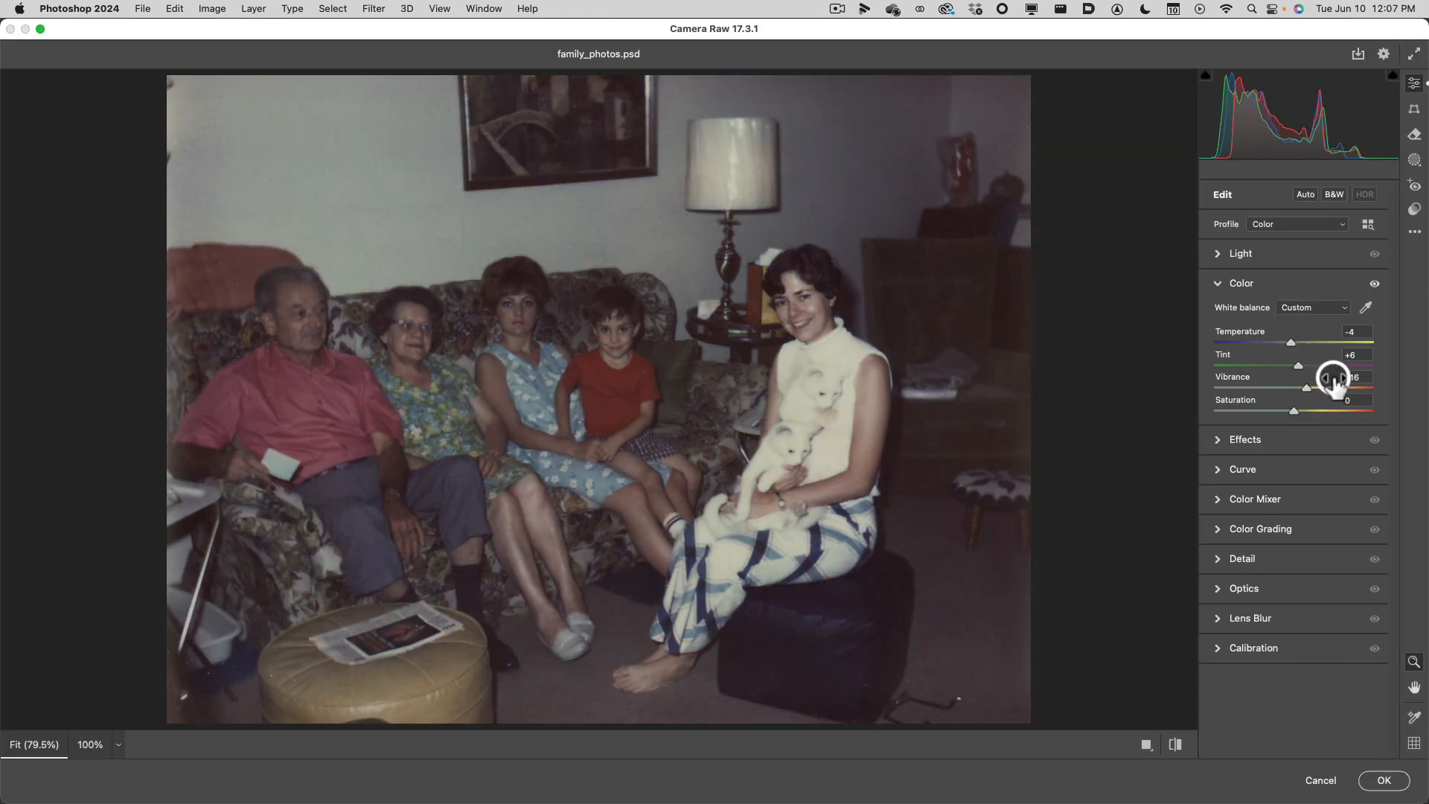
{"action": "left_click_drag", "start_coordinate": [1310, 370], "coordinate": [1299, 364]}
{"action": "left_click_drag", "start_coordinate": [1295, 364], "coordinate": [1293, 365]}
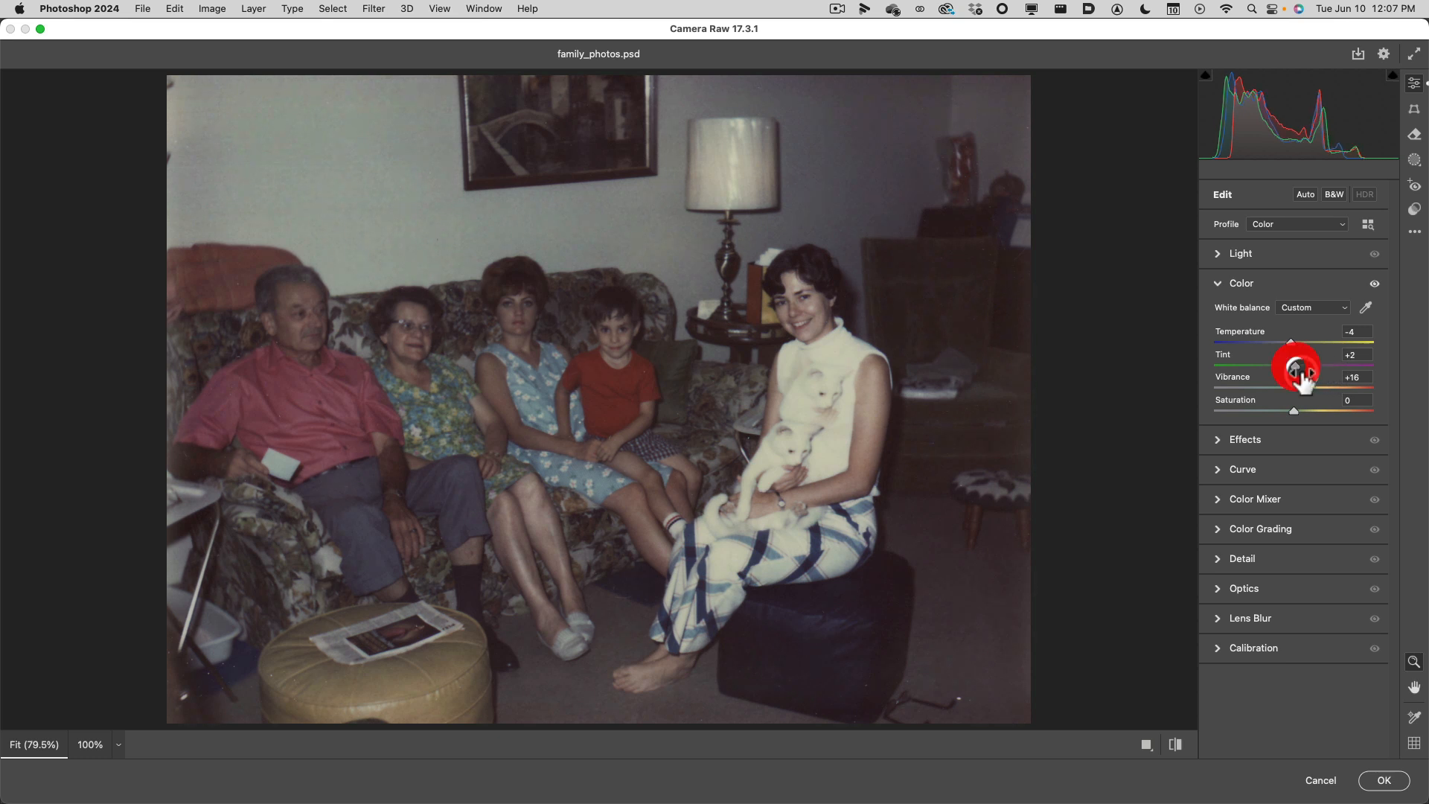
{"action": "left_click", "coordinate": [1377, 783]}
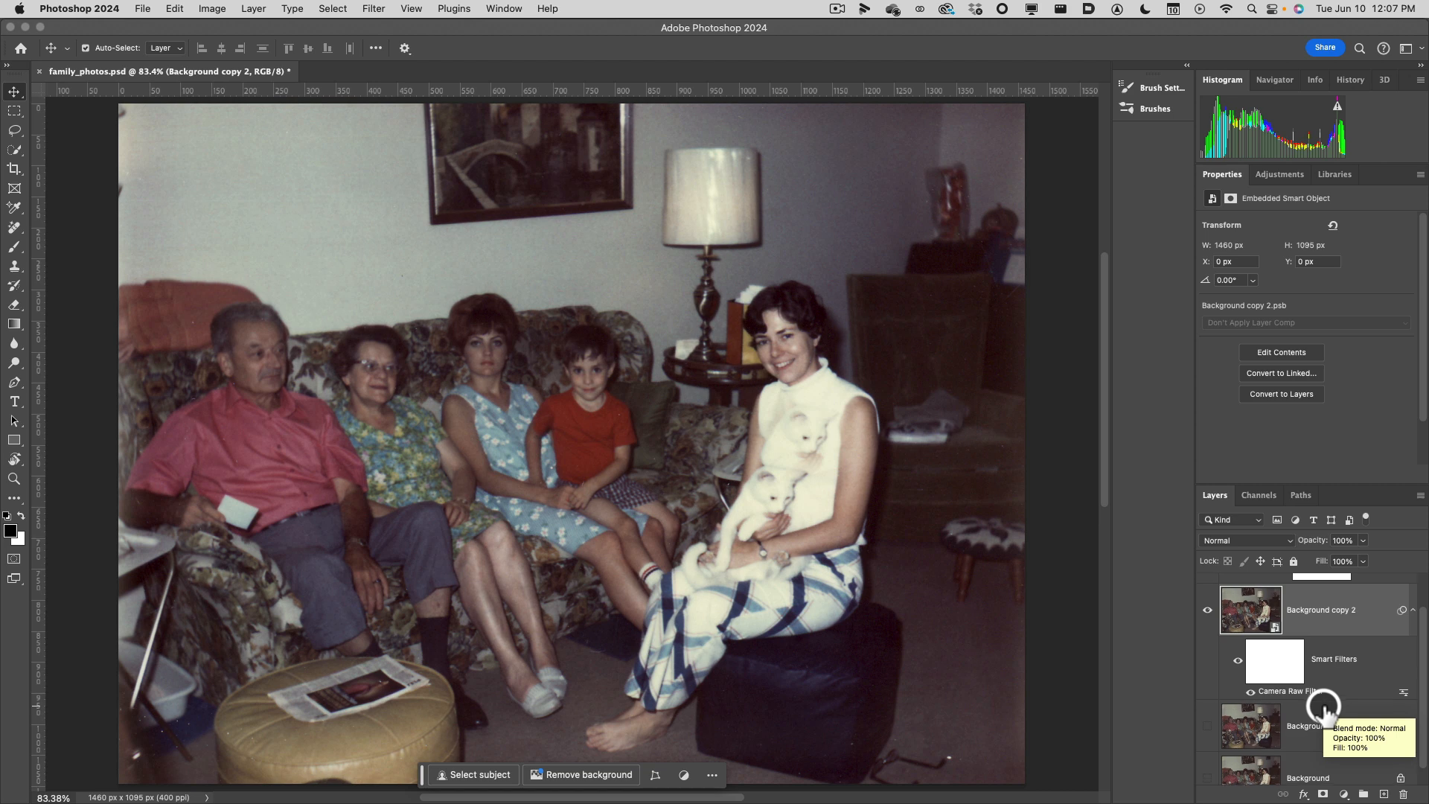
Open the Smart Sharpen filter on the Background copy 2 Smart Object.
{"action": "scroll", "coordinate": [1318, 693], "scroll_direction": "up", "scroll_amount": 2}
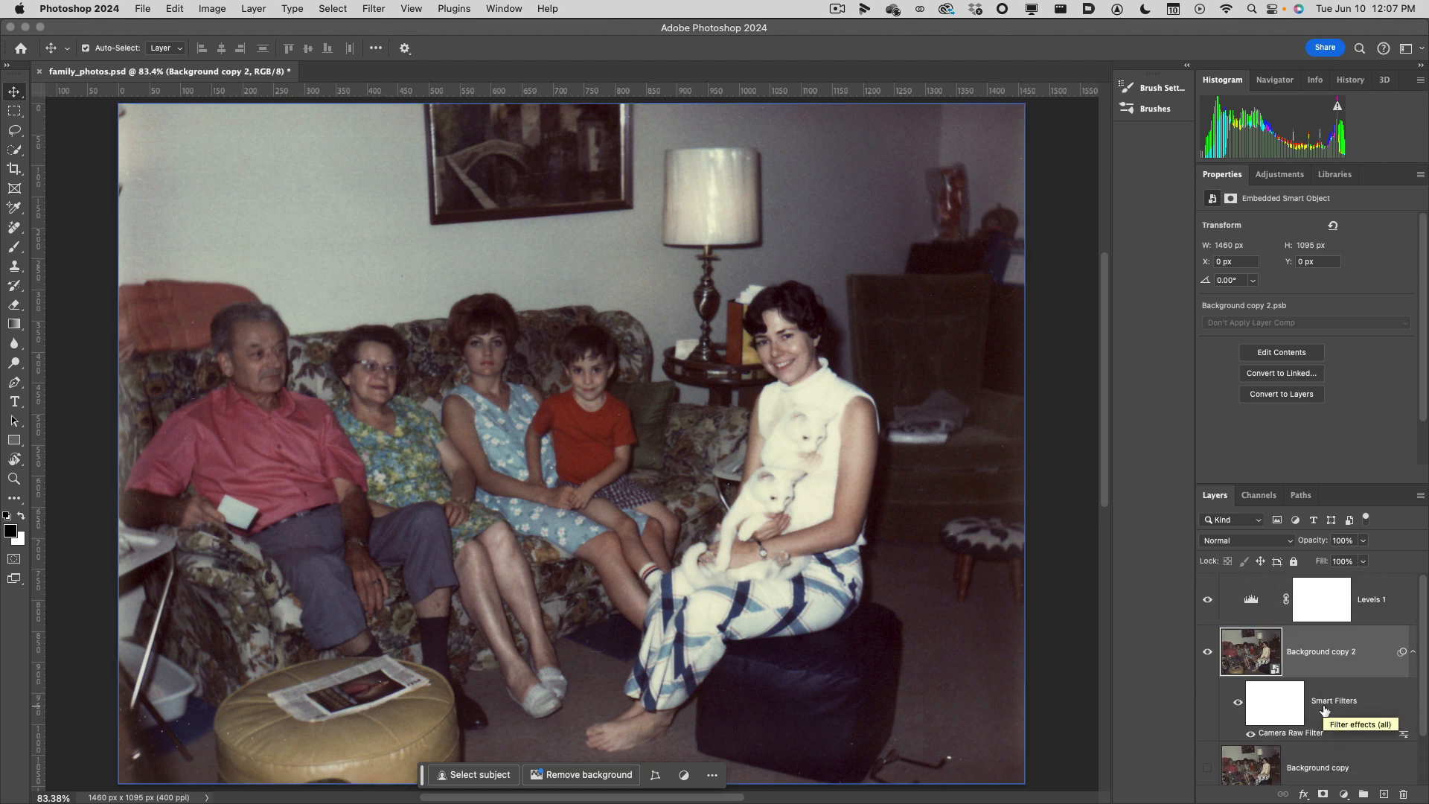
{"action": "left_click", "coordinate": [1324, 709]}
{"action": "left_click", "coordinate": [1264, 664]}
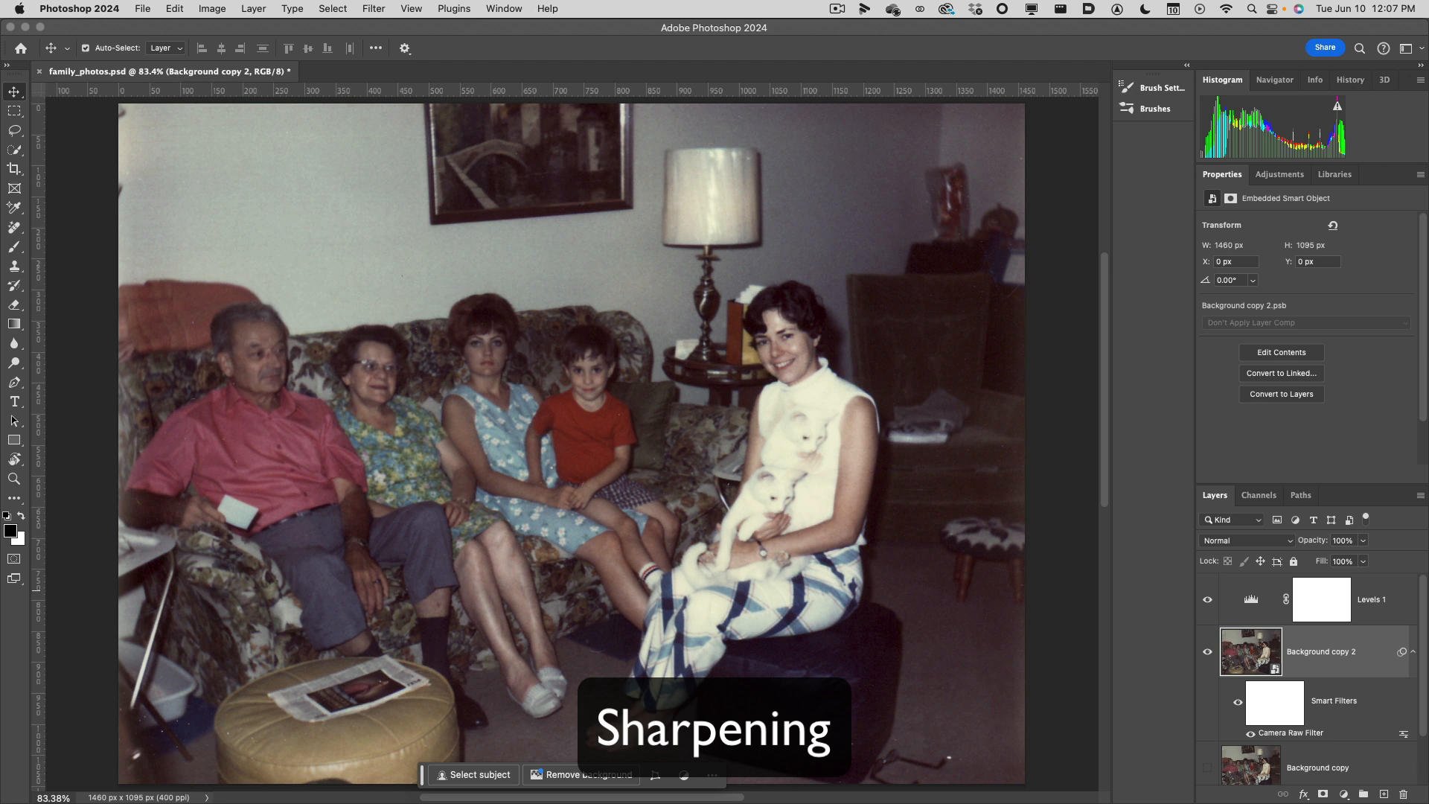
{"action": "left_click", "coordinate": [1257, 661]}
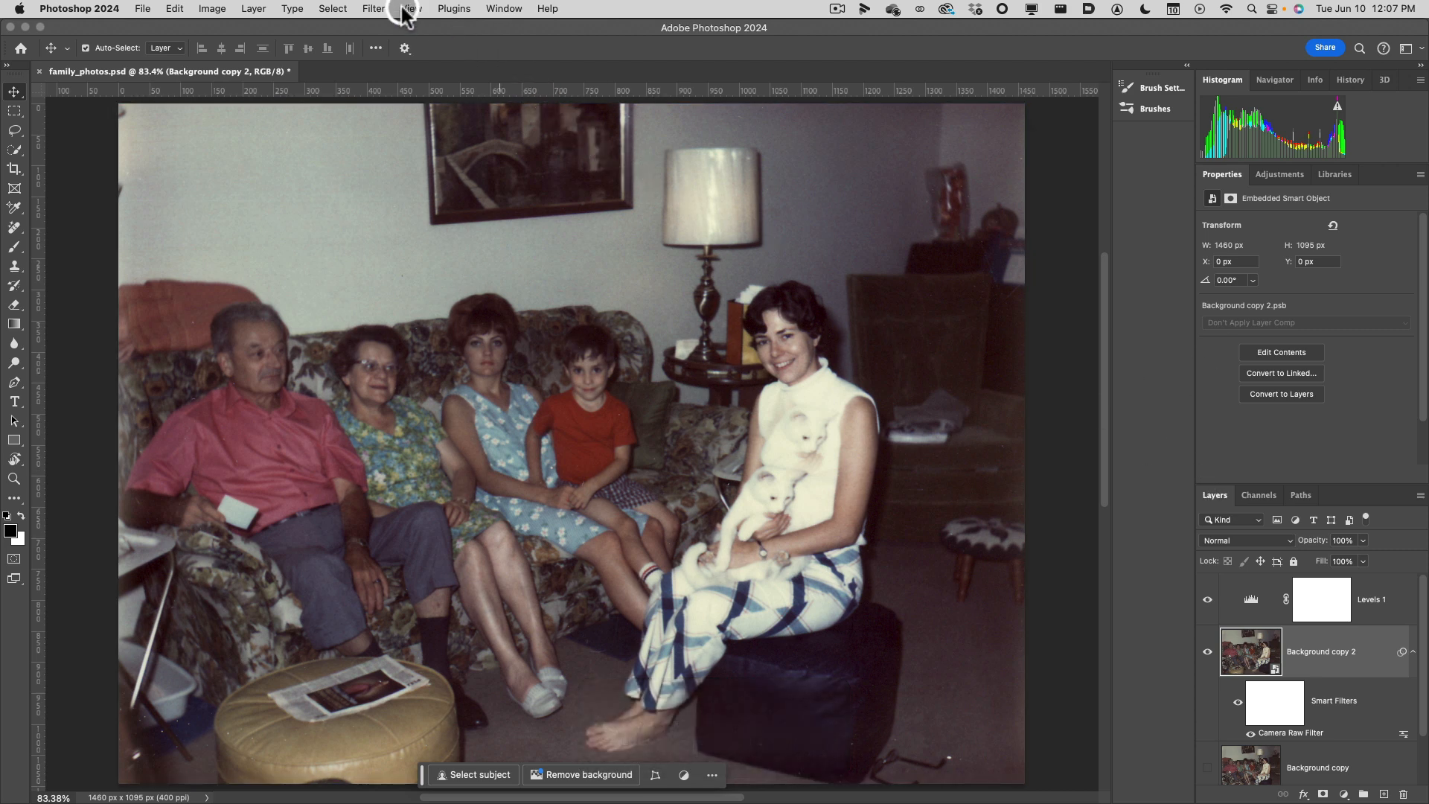
{"action": "left_click", "coordinate": [374, 8]}
{"action": "mouse_move", "coordinate": [420, 264]}
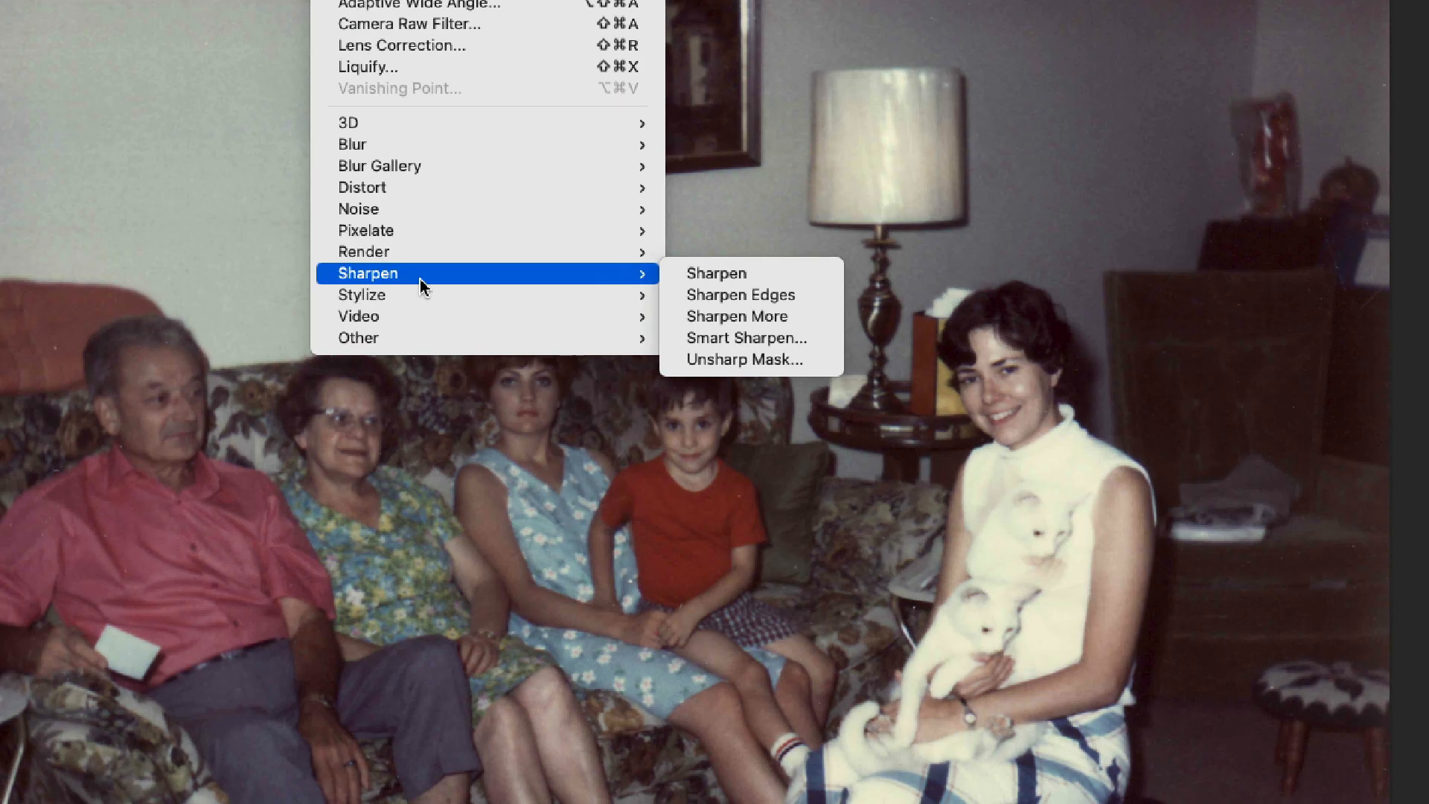
{"action": "left_click", "coordinate": [746, 338]}
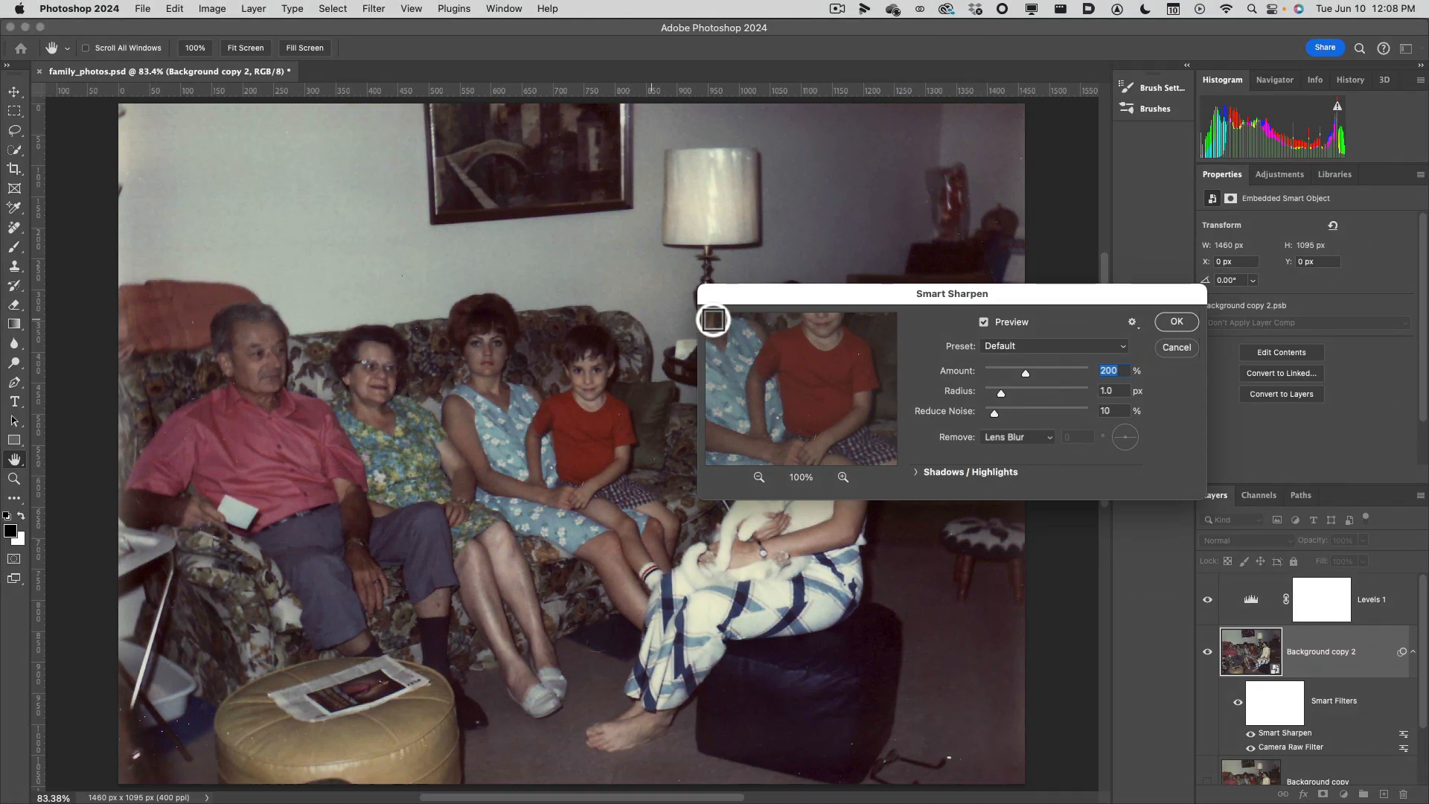
Bring the boy's face into the Smart Sharpen preview, expand the Shadows / Highlights settings, and reposition the dialog over the photo.
{"action": "left_click_drag", "start_coordinate": [855, 370], "coordinate": [832, 400]}
{"action": "left_click_drag", "start_coordinate": [834, 345], "coordinate": [823, 377]}
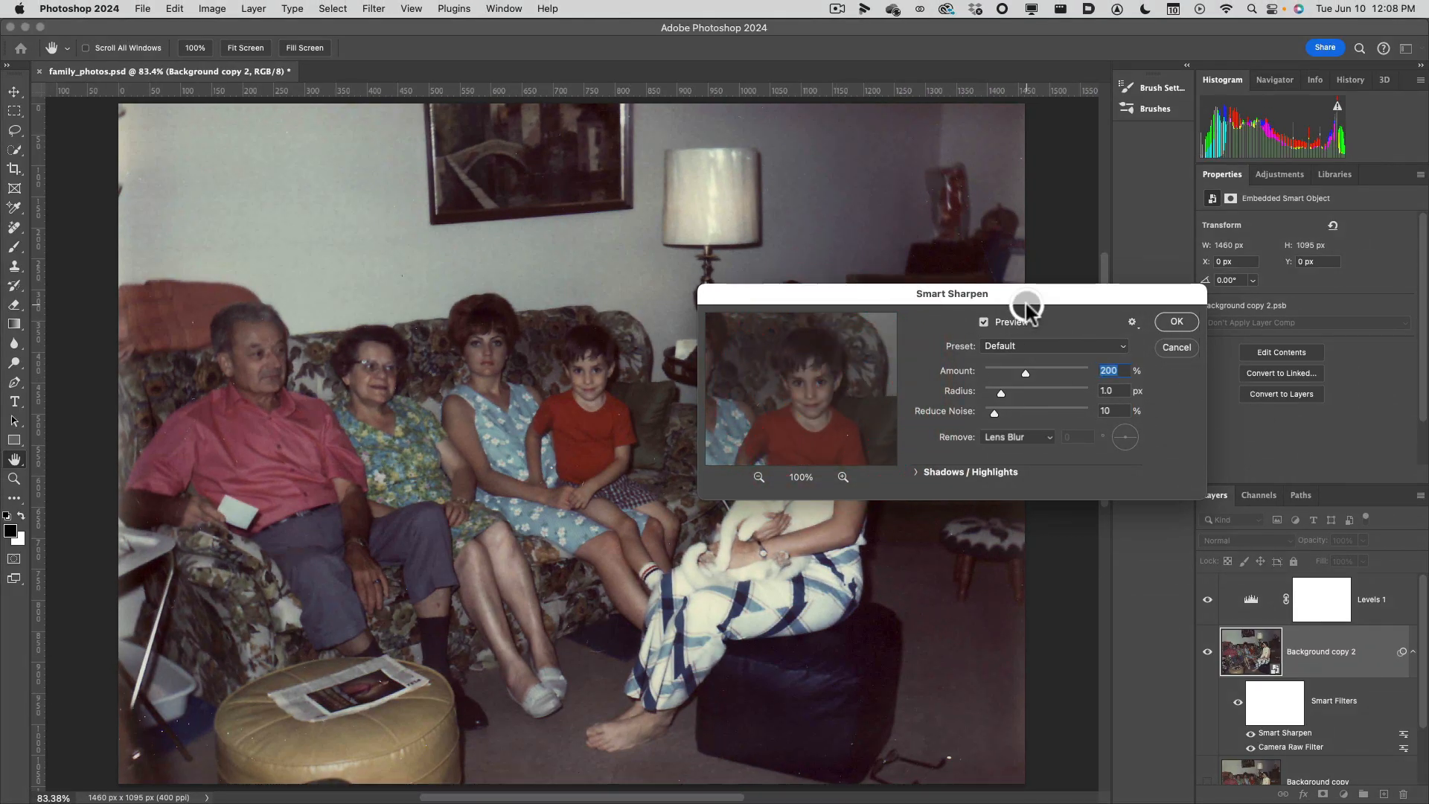
{"action": "left_click_drag", "start_coordinate": [1027, 297], "coordinate": [961, 293]}
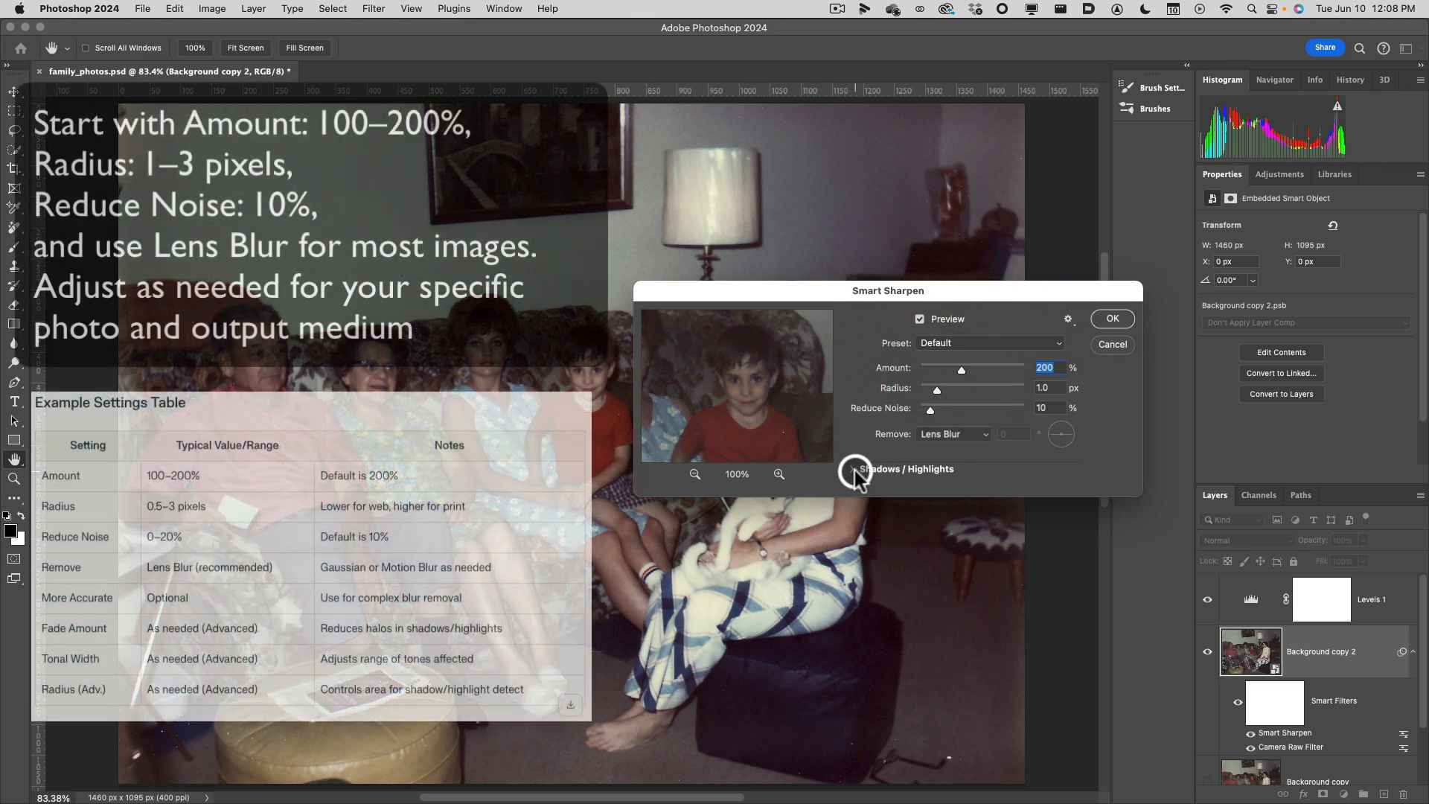
{"action": "left_click", "coordinate": [856, 471]}
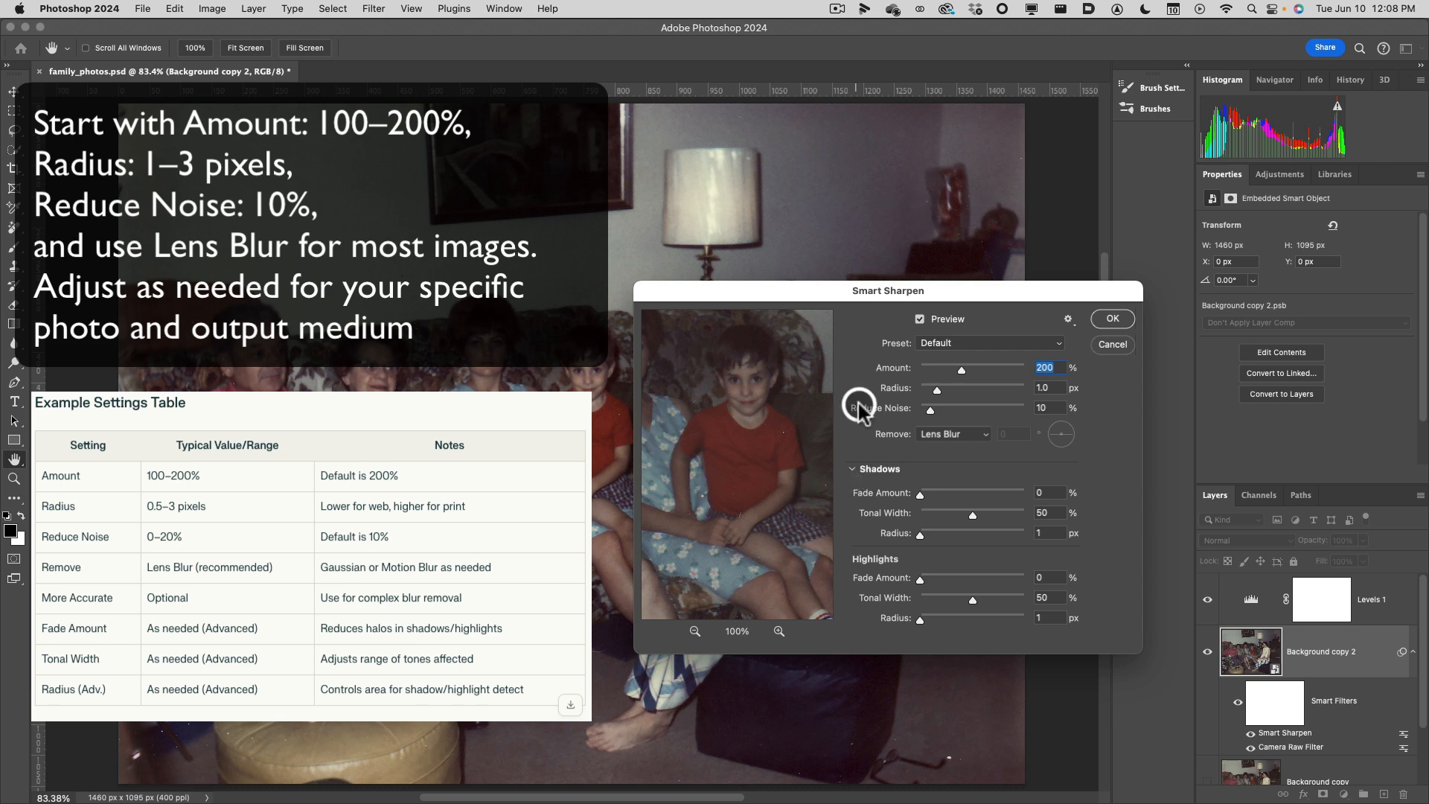
{"action": "left_click_drag", "start_coordinate": [810, 294], "coordinate": [905, 283]}
{"action": "left_click", "coordinate": [904, 274]}
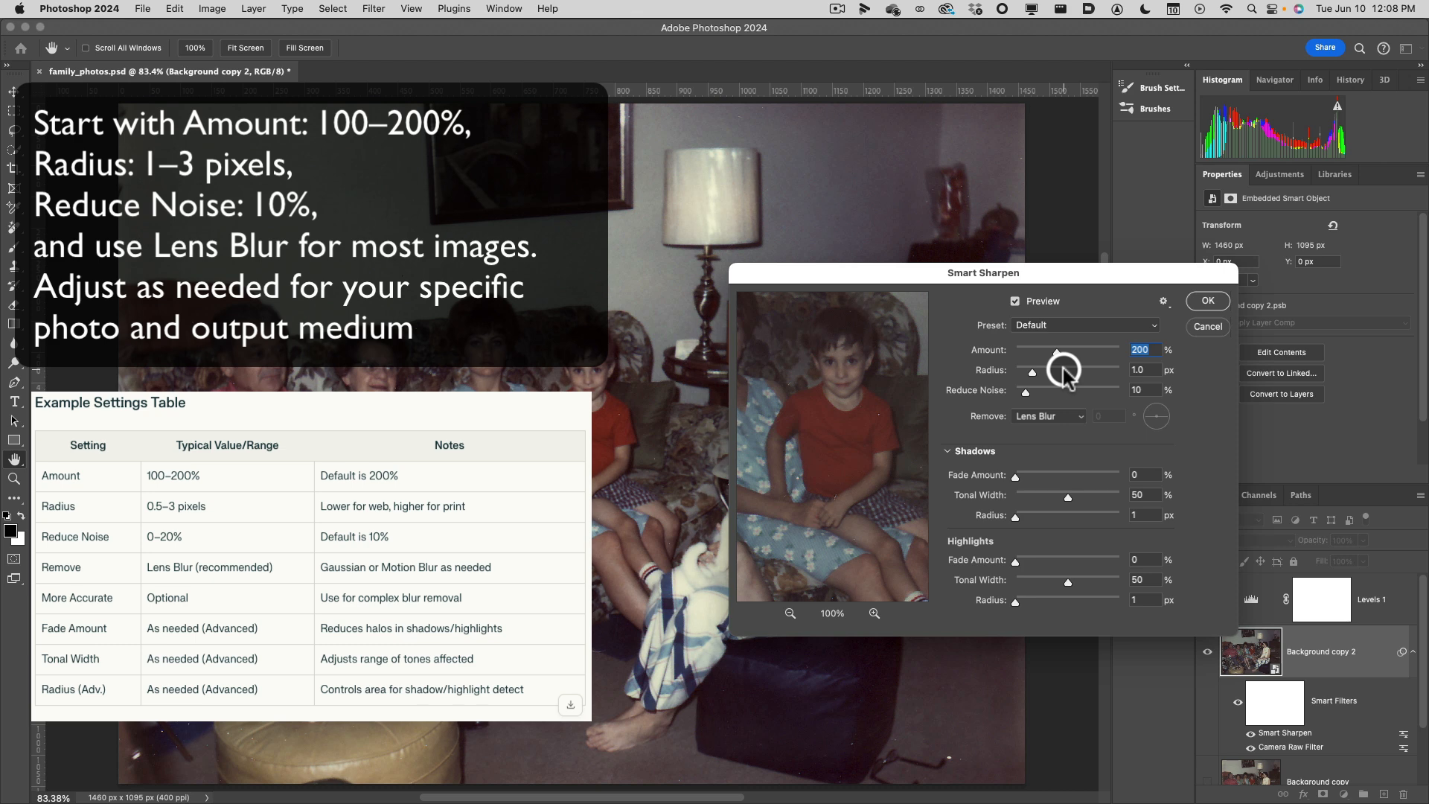
Set the Smart Sharpen Amount to 301% and the Radius to 1.5 px.
{"action": "left_click_drag", "start_coordinate": [1056, 350], "coordinate": [1079, 357]}
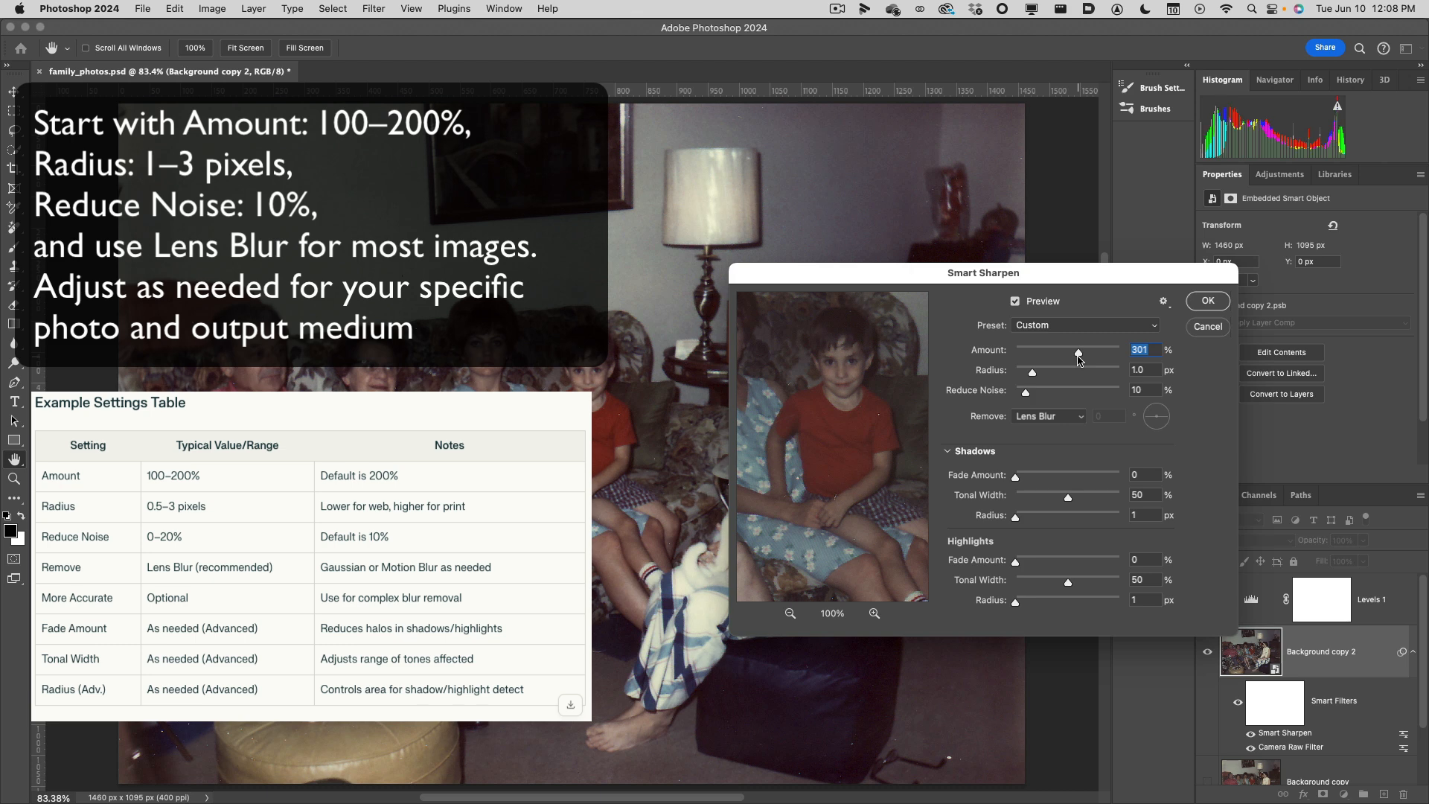
{"action": "left_click", "coordinate": [1076, 357]}
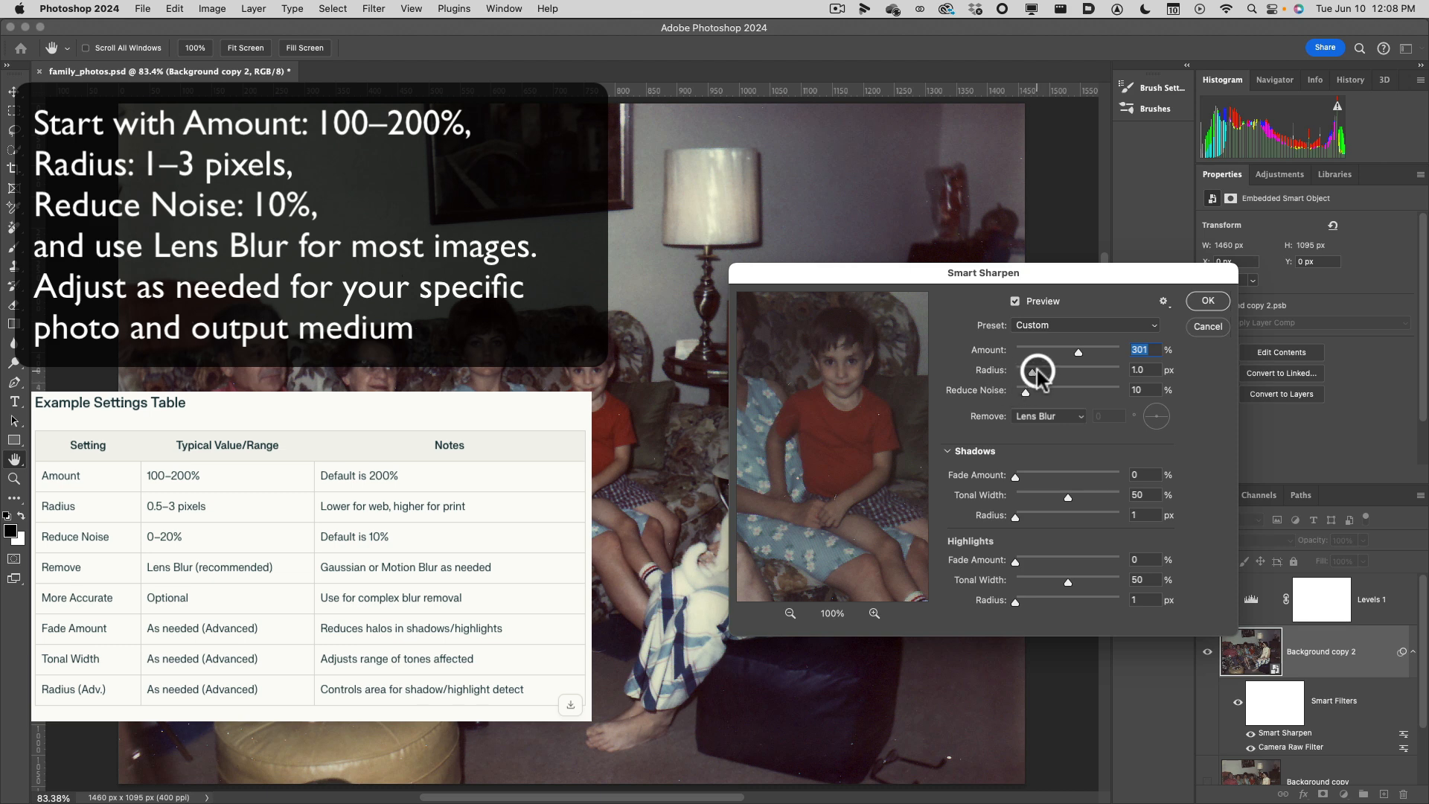
{"action": "left_click_drag", "start_coordinate": [1039, 374], "coordinate": [1036, 372]}
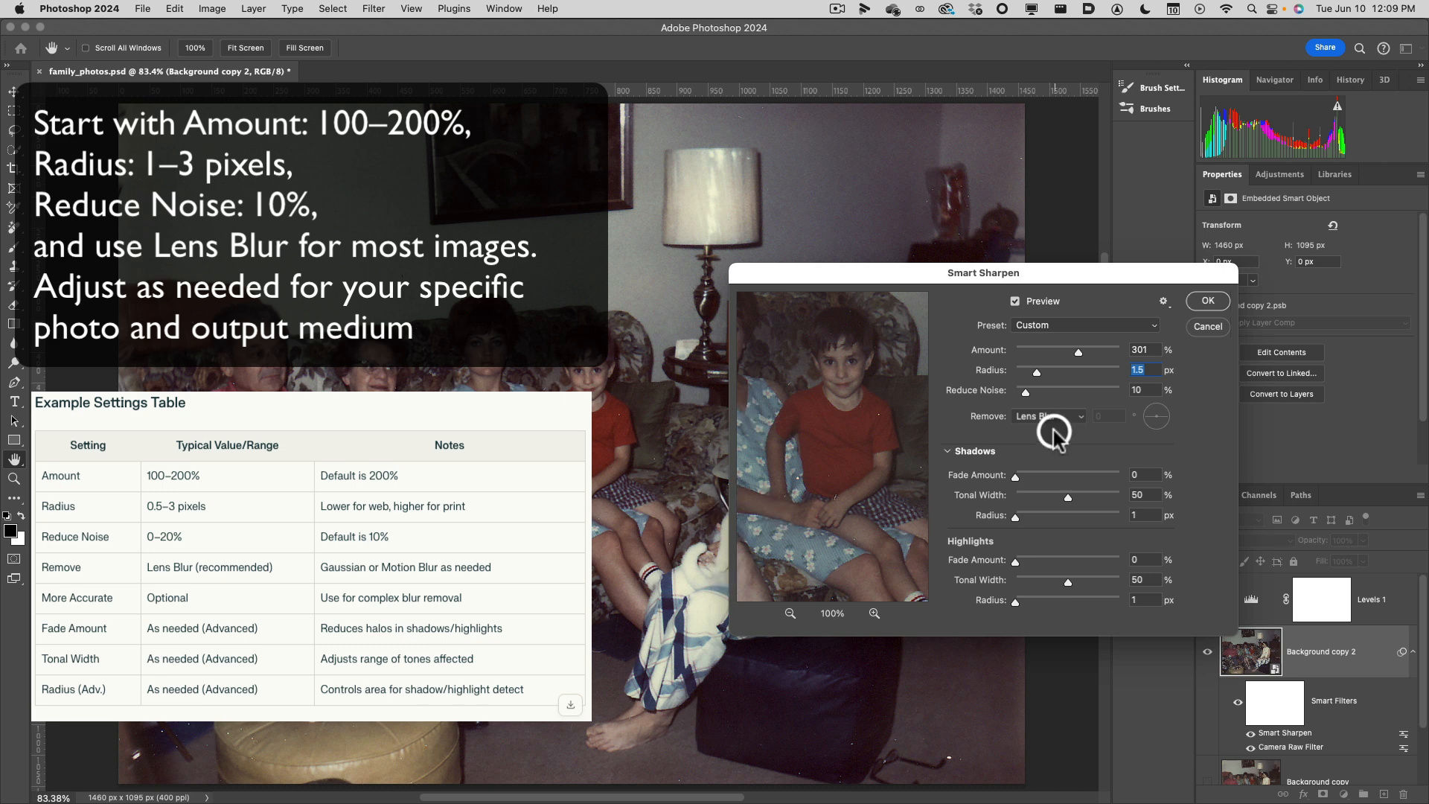
Collapse the Shadows / Highlights settings and apply the Smart Sharpen filter to Background copy 2.
{"action": "left_click", "coordinate": [949, 451]}
{"action": "left_click", "coordinate": [949, 451]}
{"action": "left_click", "coordinate": [951, 452]}
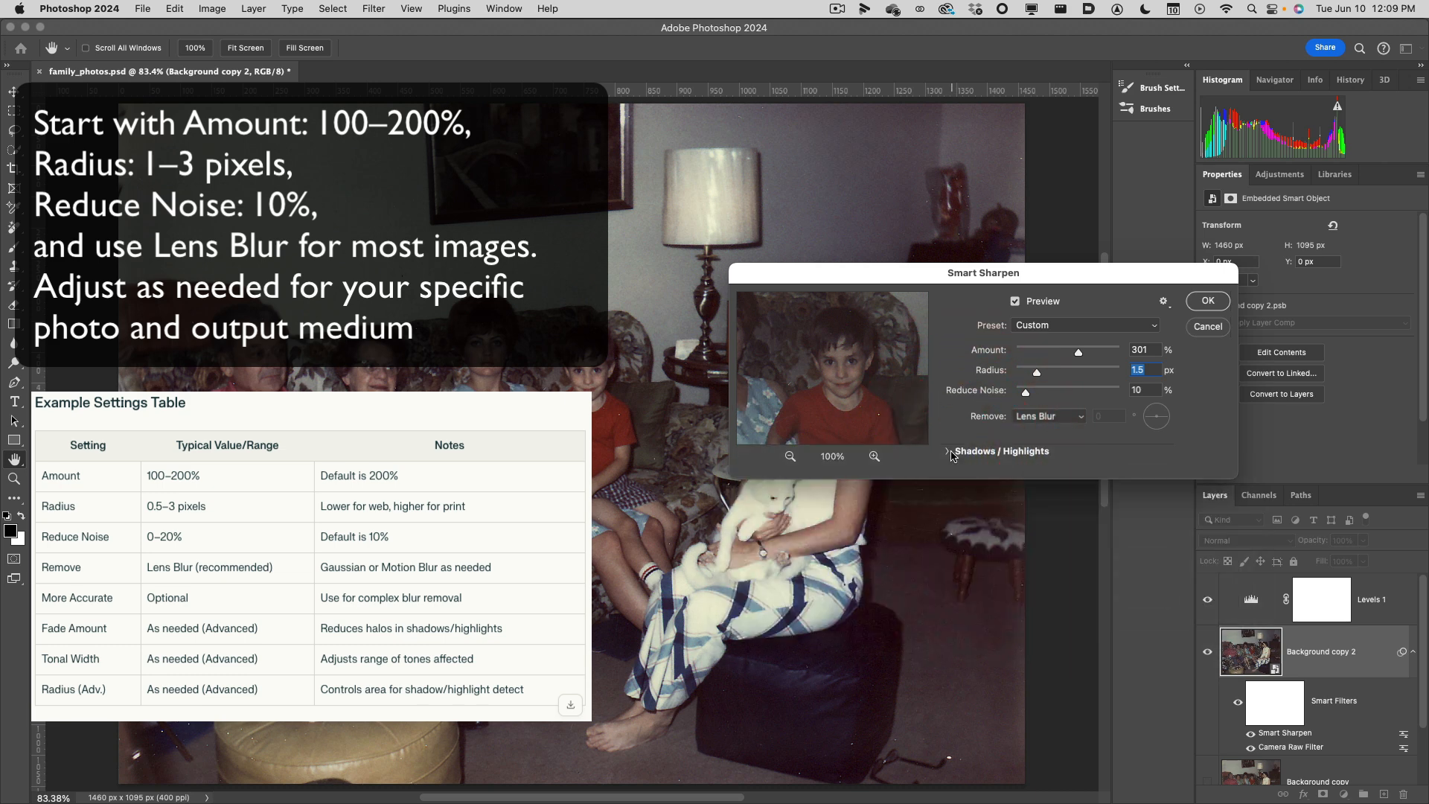
{"action": "left_click", "coordinate": [1204, 304]}
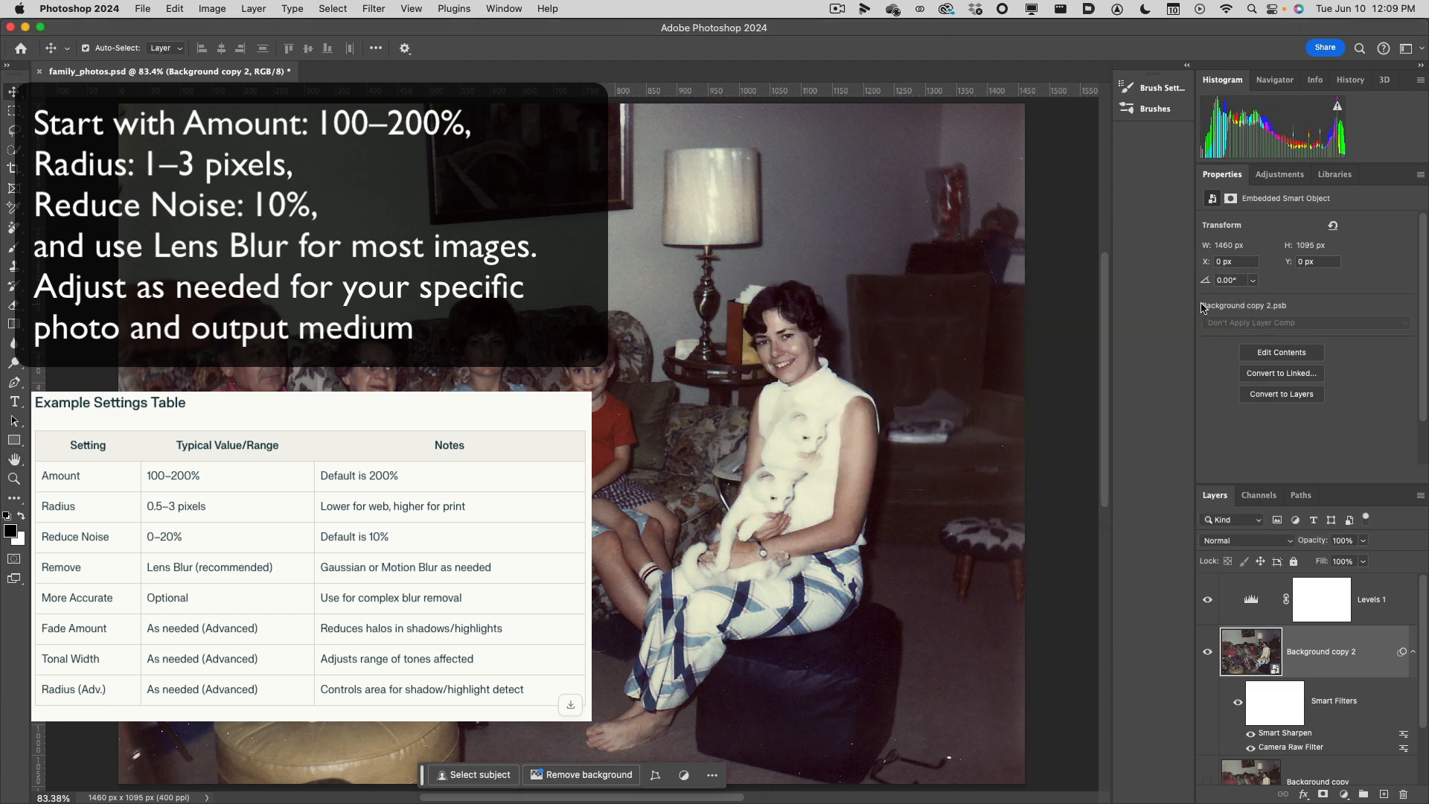
Undo the Smart Sharpen filter and redo it to compare the photo before and after sharpening.
{"action": "key", "text": "super+z"}
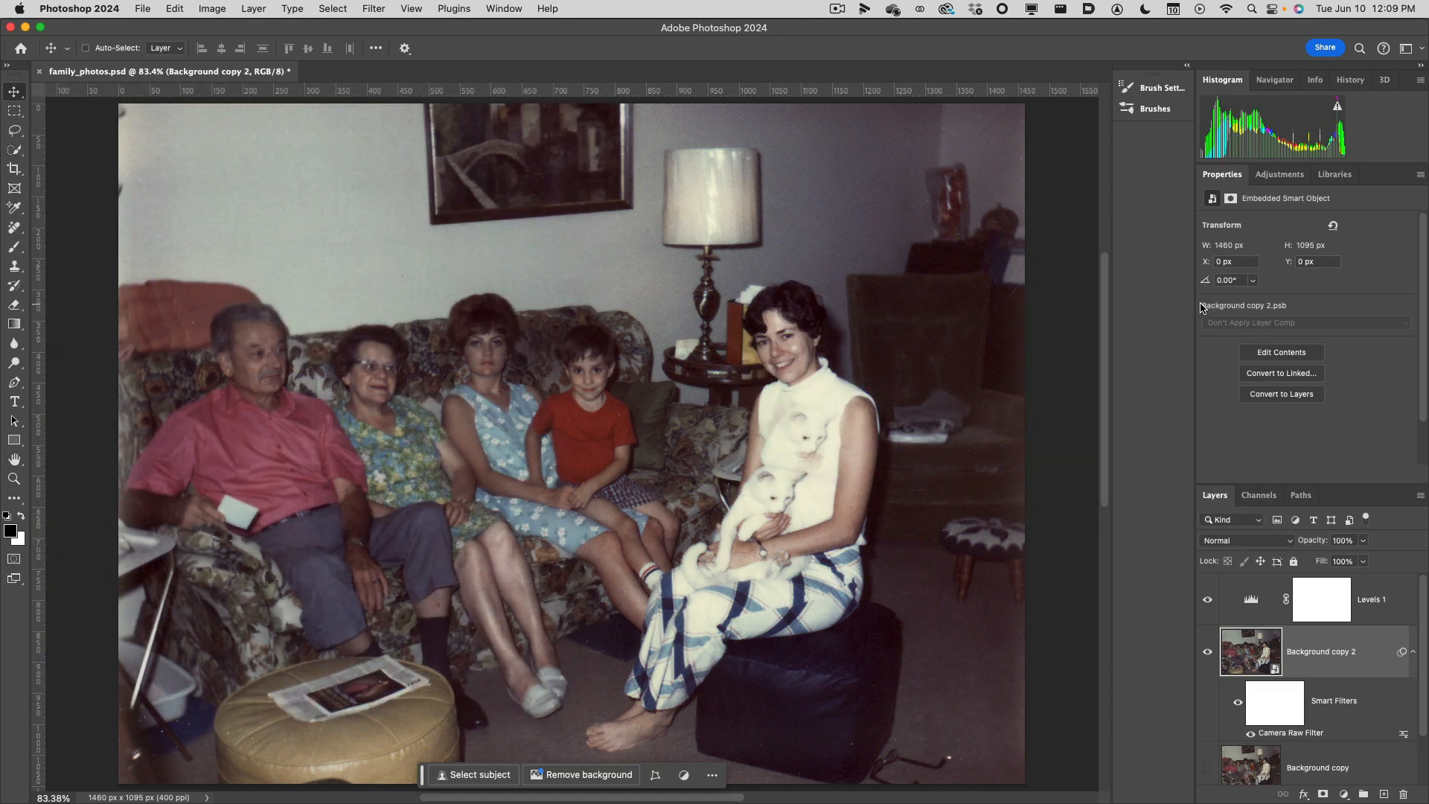
{"action": "left_click", "coordinate": [186, 4]}
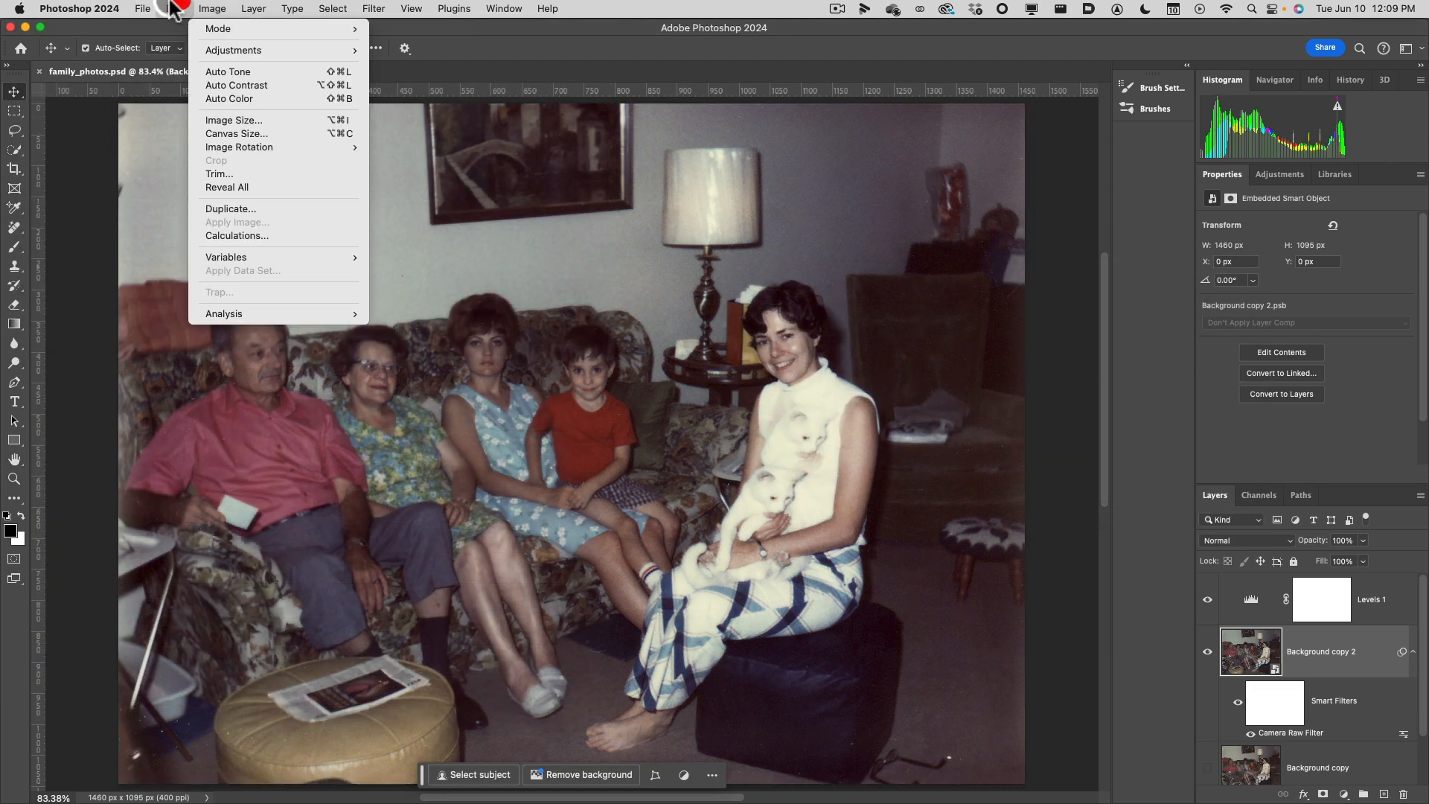
{"action": "left_click", "coordinate": [183, 30]}
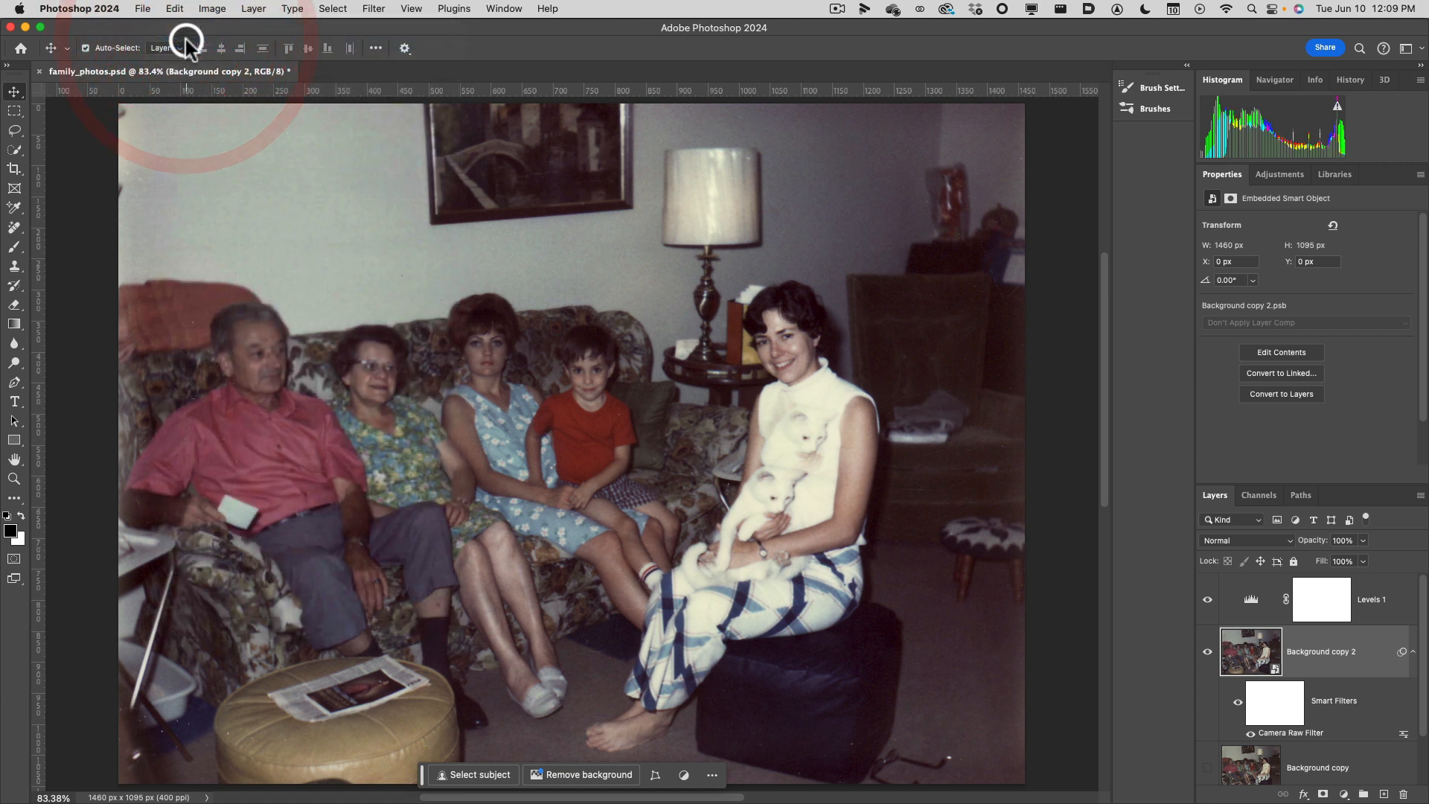
{"action": "left_click", "coordinate": [179, 9]}
{"action": "left_click", "coordinate": [195, 43]}
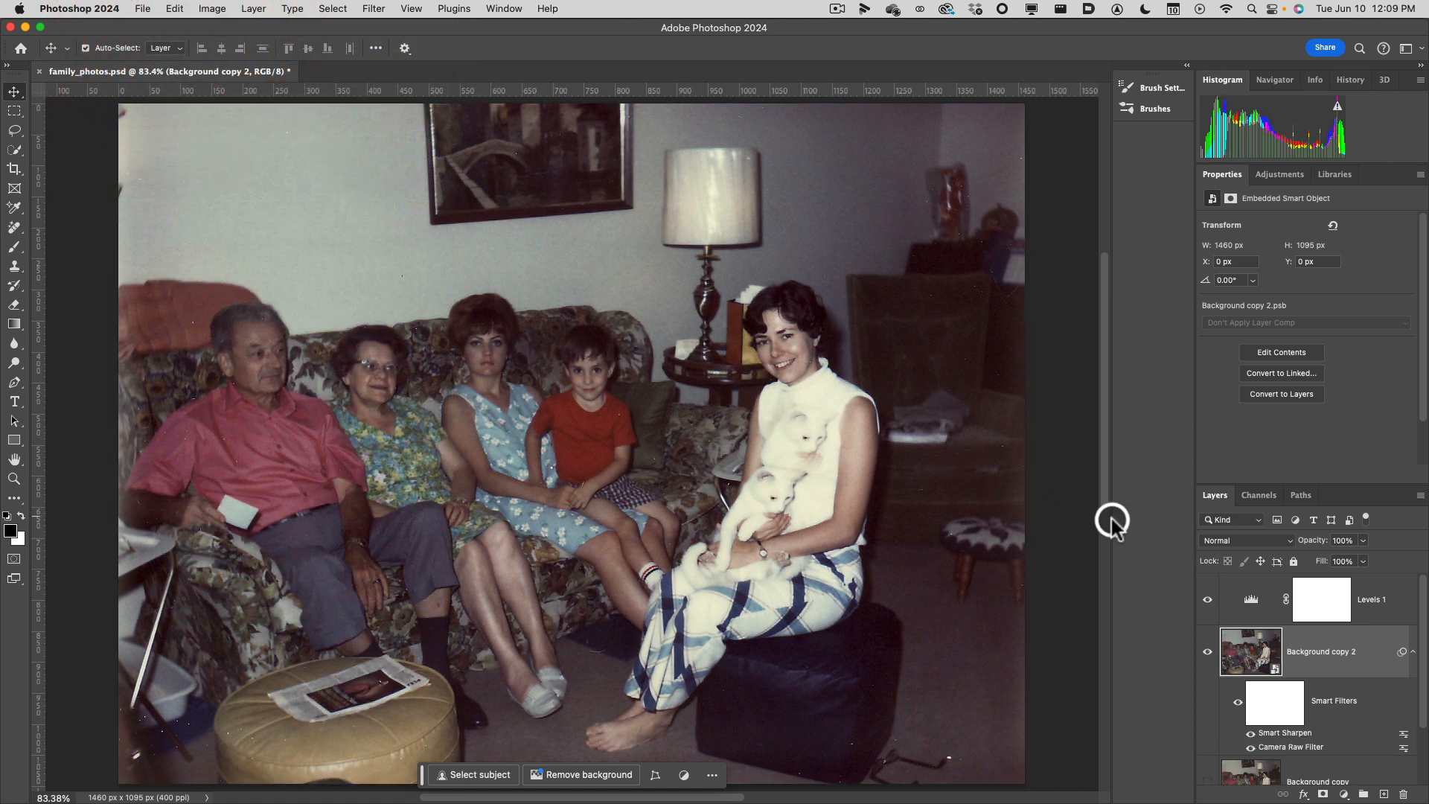
Reopen the Smart Sharpen smart filter on Background copy 2 to check its settings and accept them as they are.
{"action": "scroll", "coordinate": [1420, 649], "scroll_direction": "down", "scroll_amount": 2}
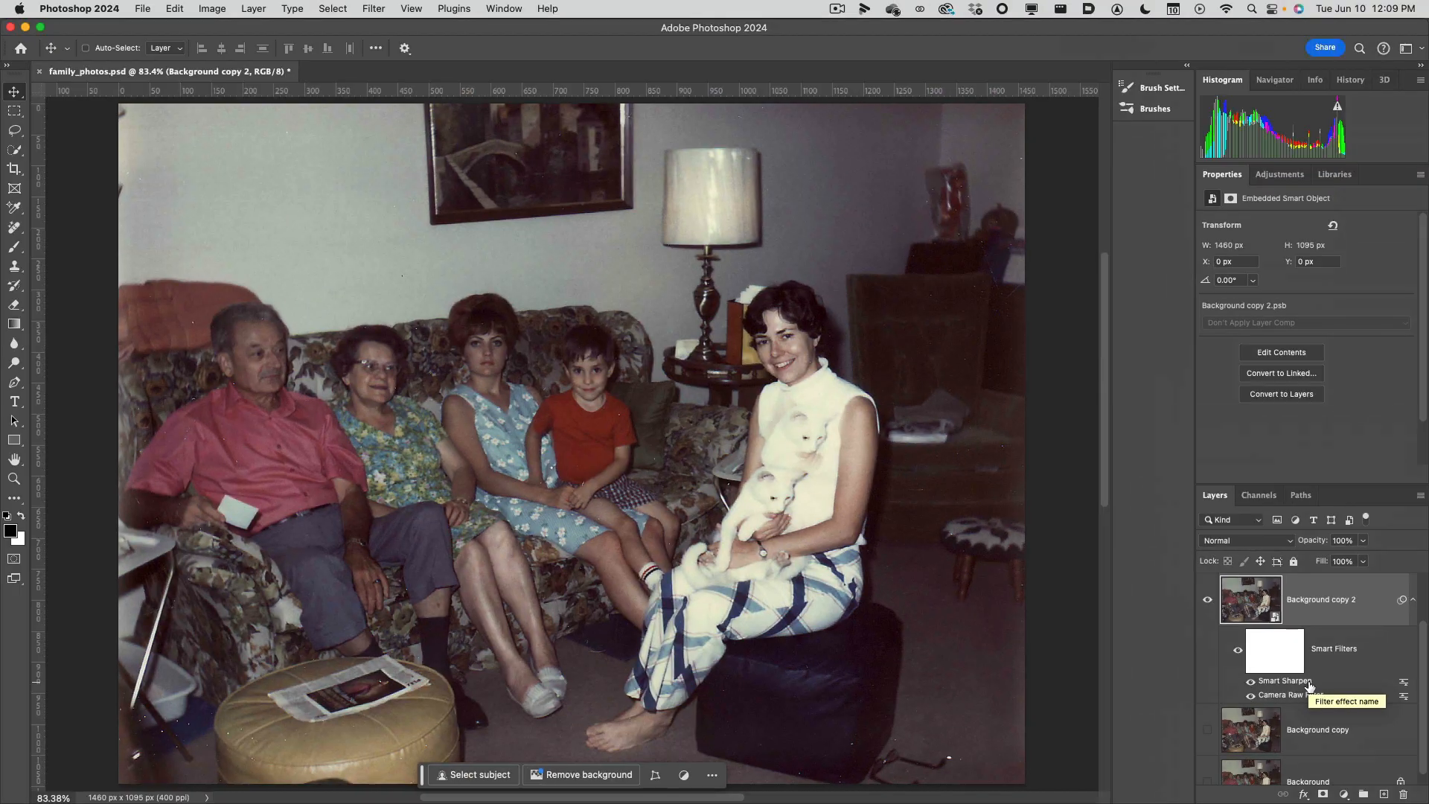
{"action": "double_click", "coordinate": [1285, 681]}
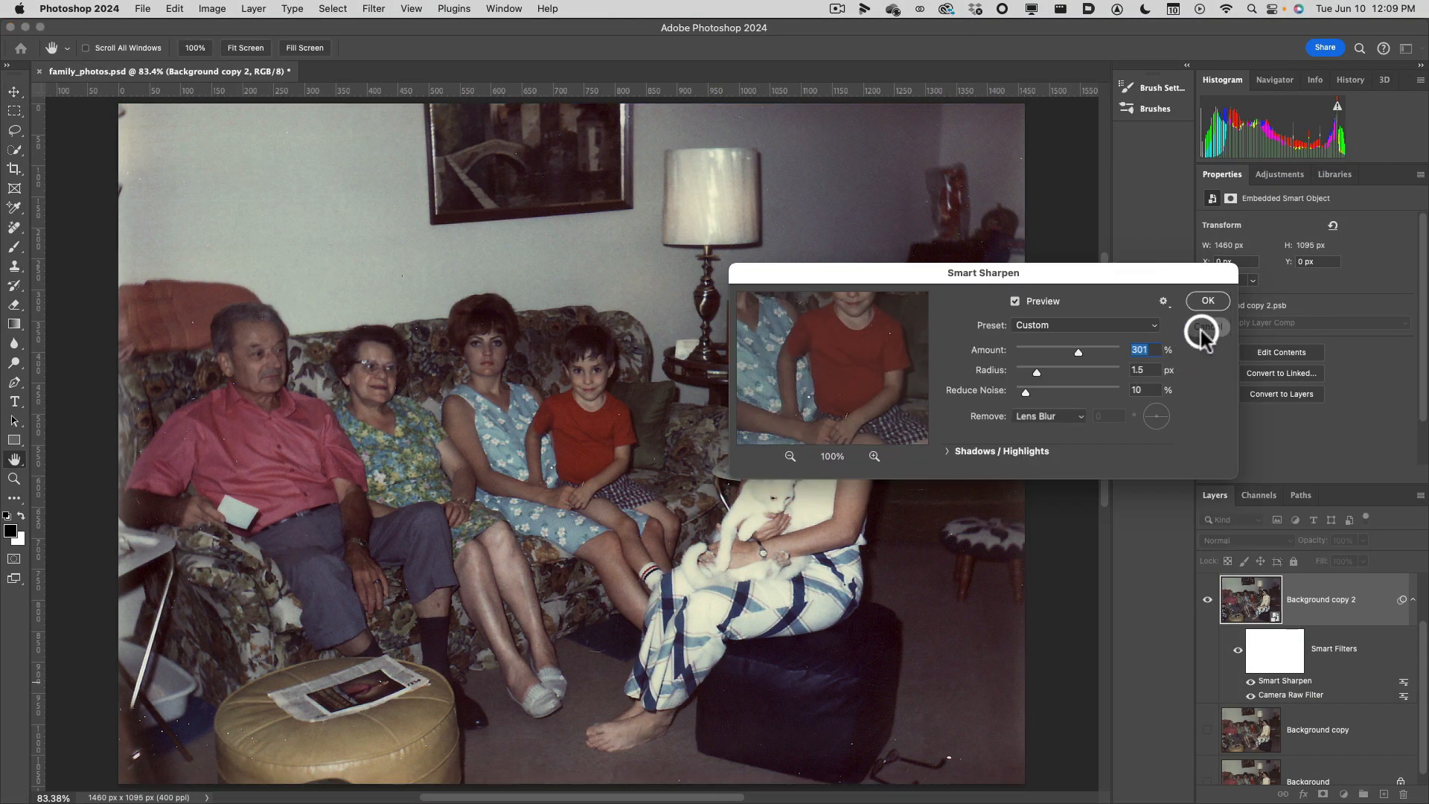
{"action": "left_click", "coordinate": [1208, 301]}
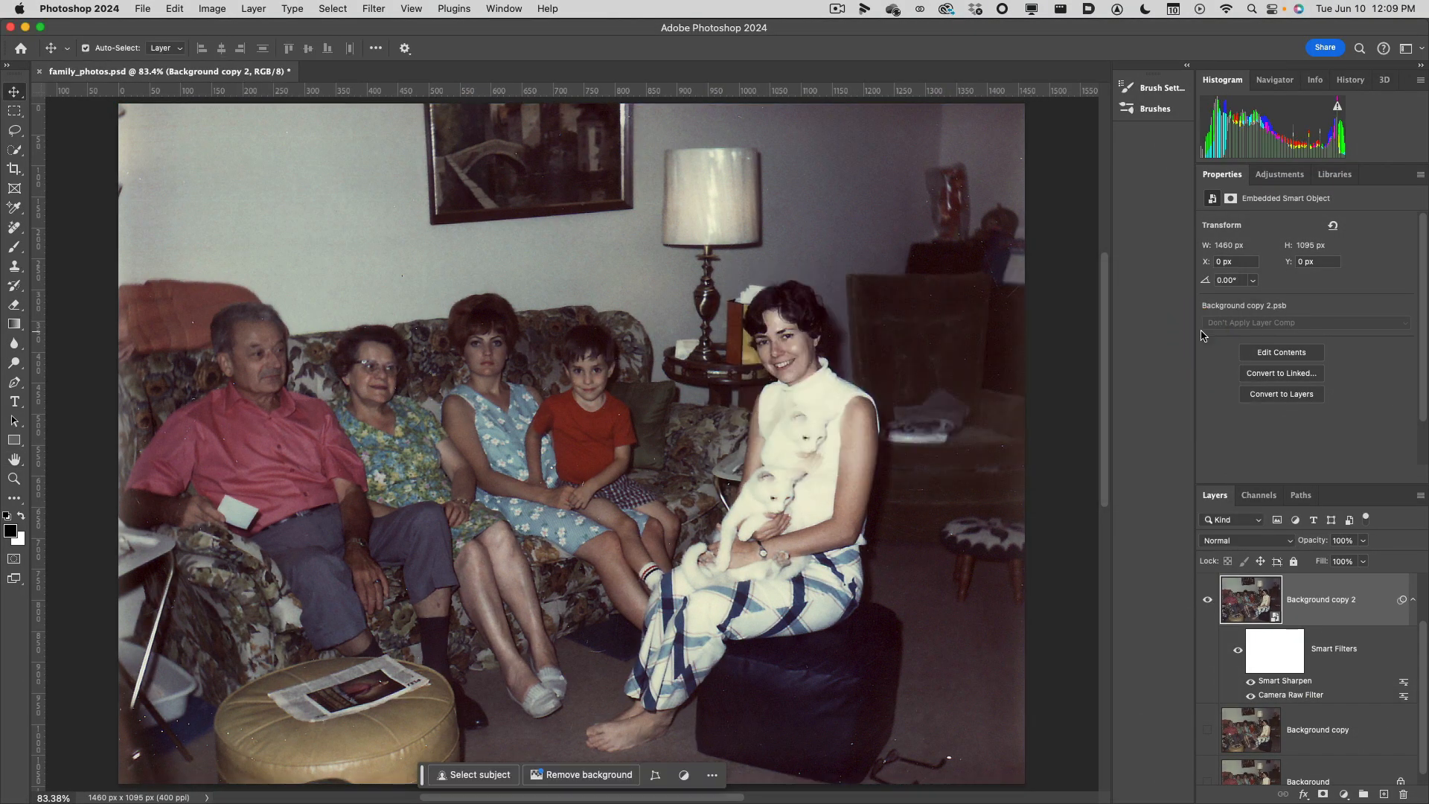
Toggle the visibility of the Smart Sharpen smart filter to compare the photo with and without sharpening, leaving it on.
{"action": "left_click", "coordinate": [1251, 681]}
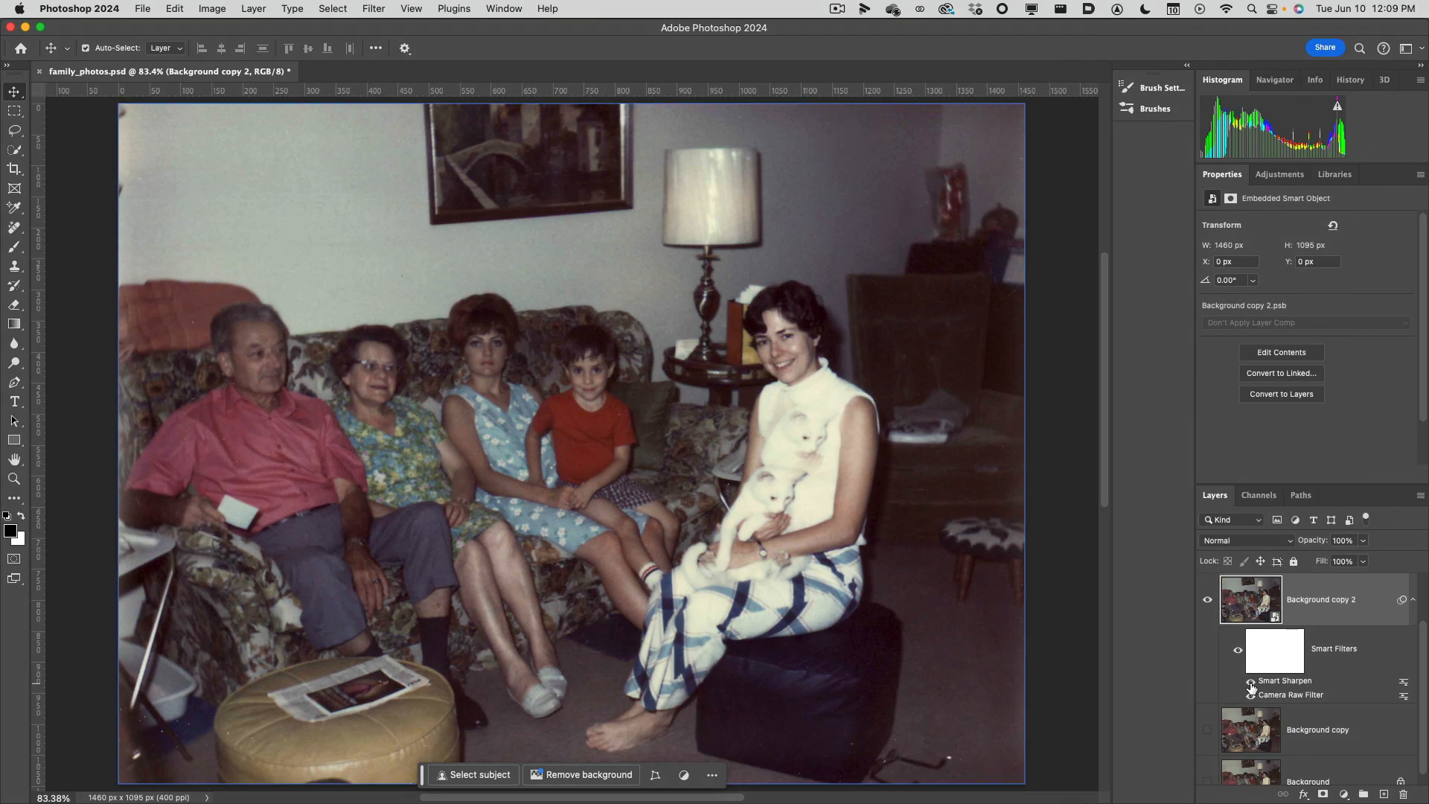
{"action": "left_click", "coordinate": [1252, 682]}
{"action": "left_click", "coordinate": [1251, 682]}
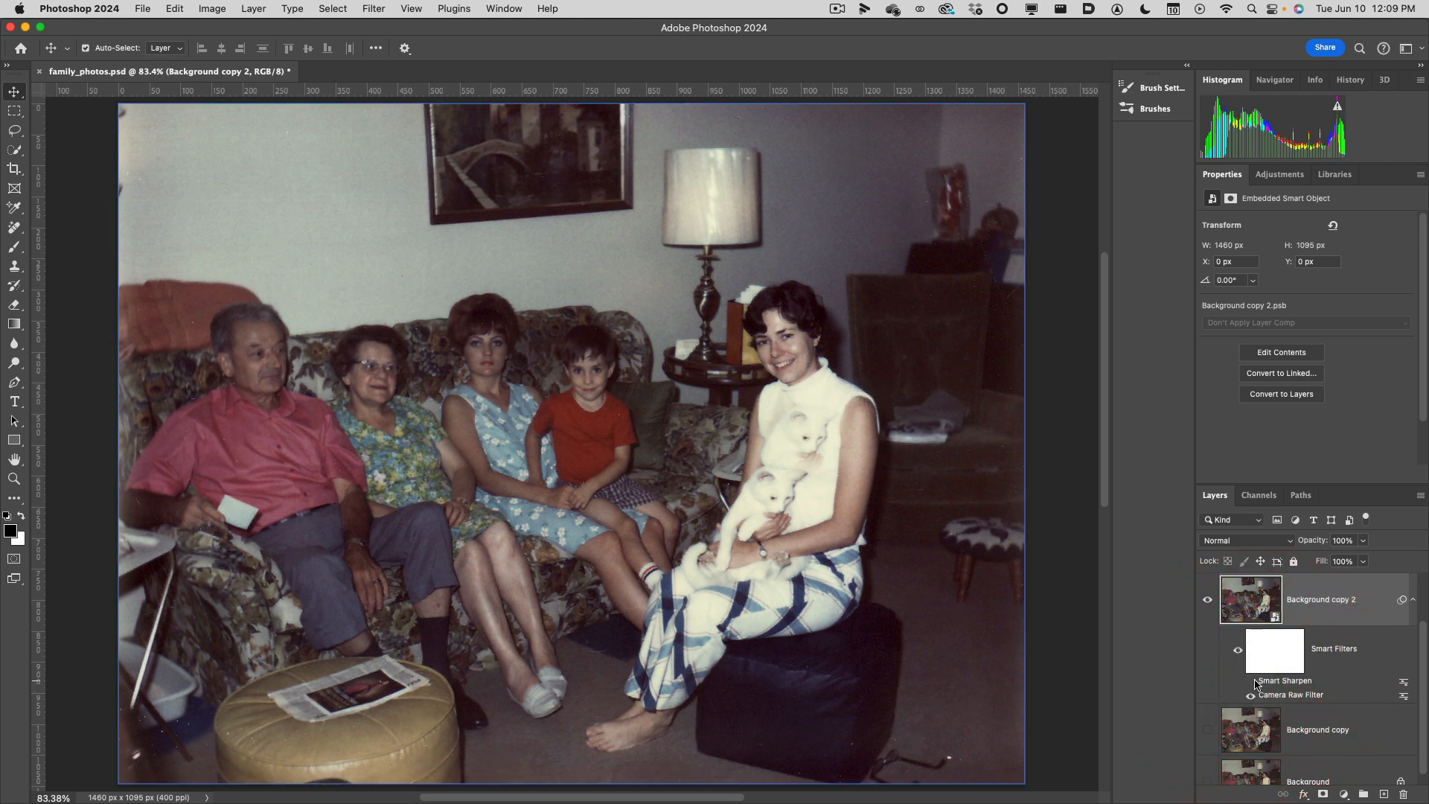
{"action": "left_click", "coordinate": [1253, 682]}
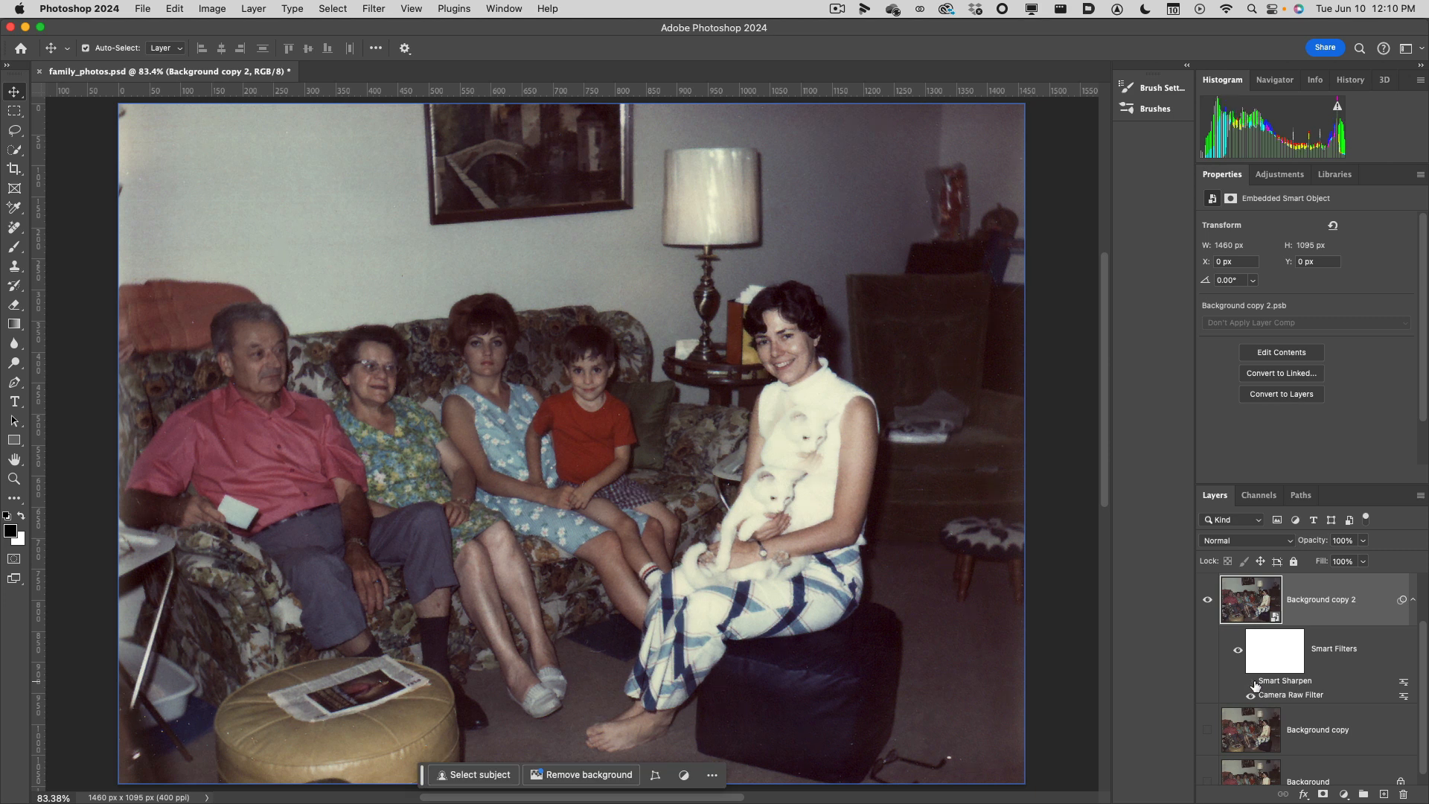
{"action": "left_click", "coordinate": [893, 234]}
{"action": "left_click", "coordinate": [869, 315]}
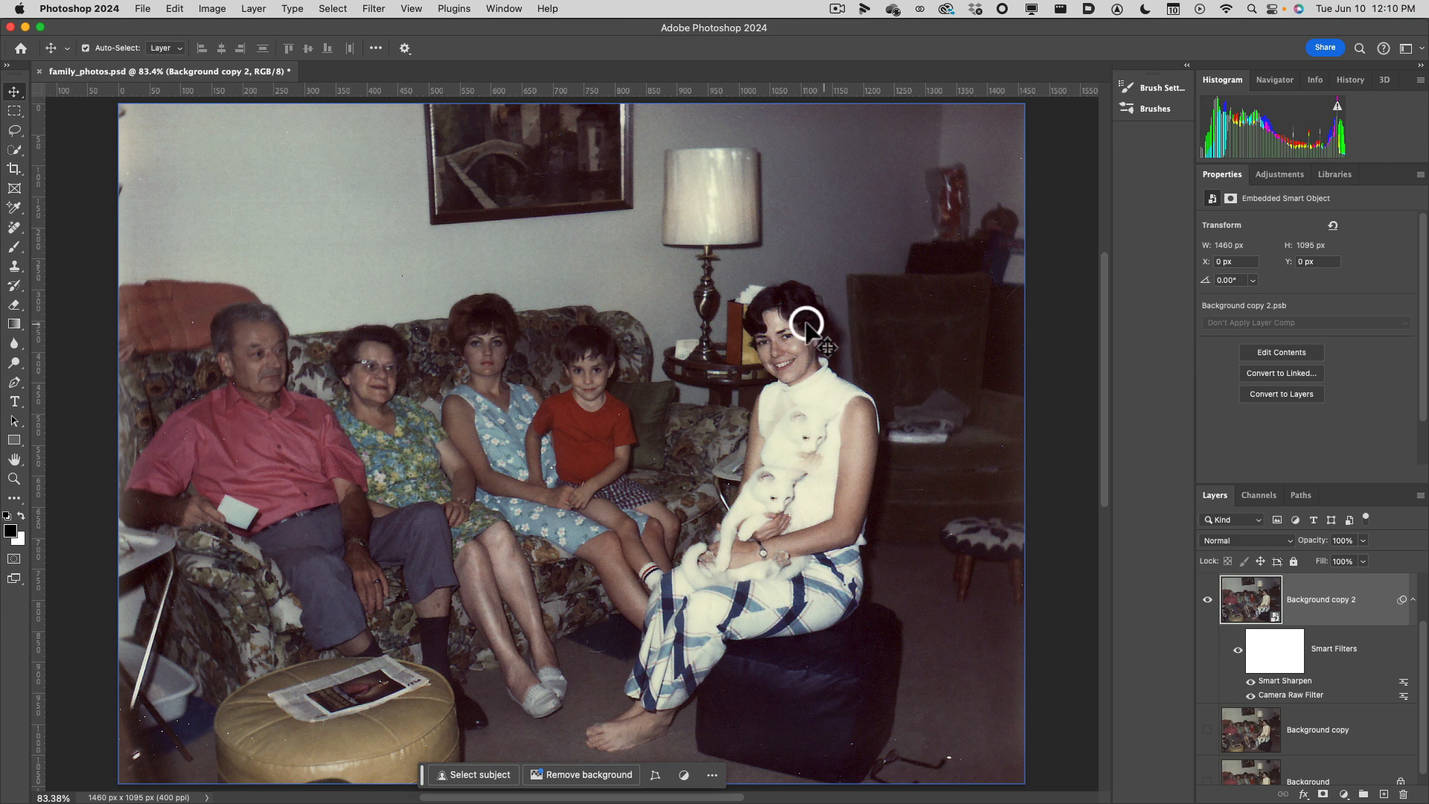
Save the document under the new name family_photos2.psd in the gds73_video_images folder on the Desktop, in Photoshop format.
{"action": "left_click", "coordinate": [142, 8]}
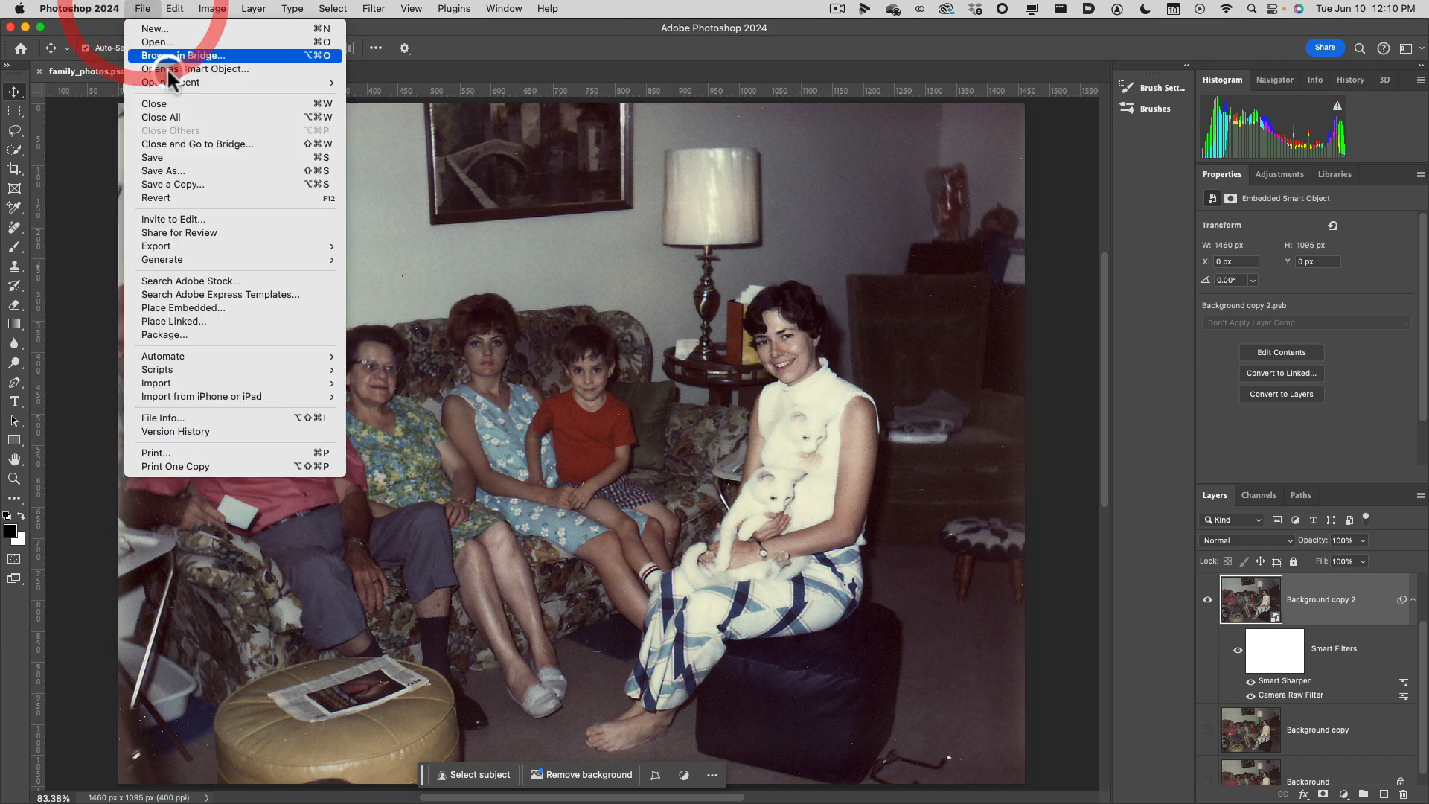
{"action": "left_click", "coordinate": [198, 173]}
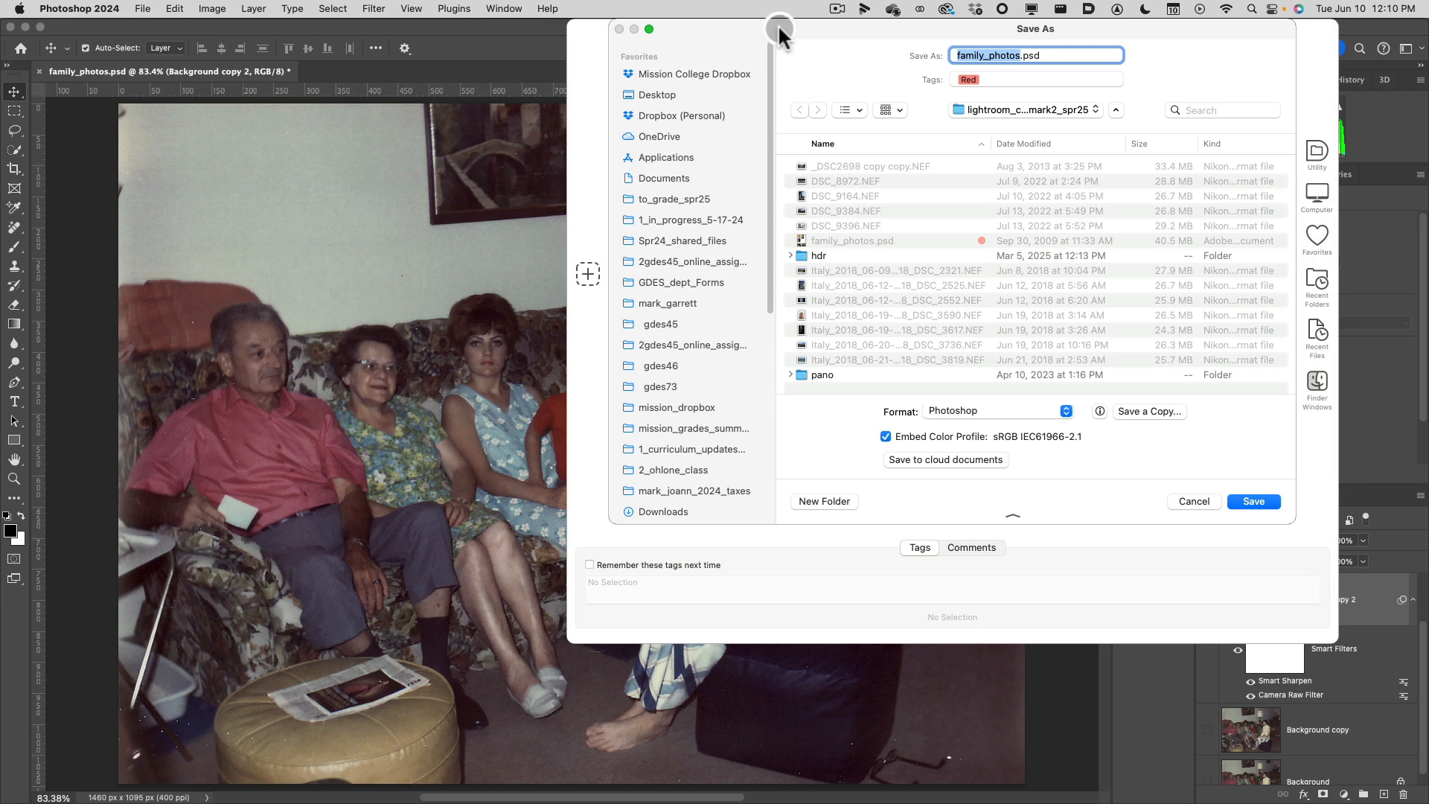
{"action": "left_click_drag", "start_coordinate": [778, 24], "coordinate": [743, 73]}
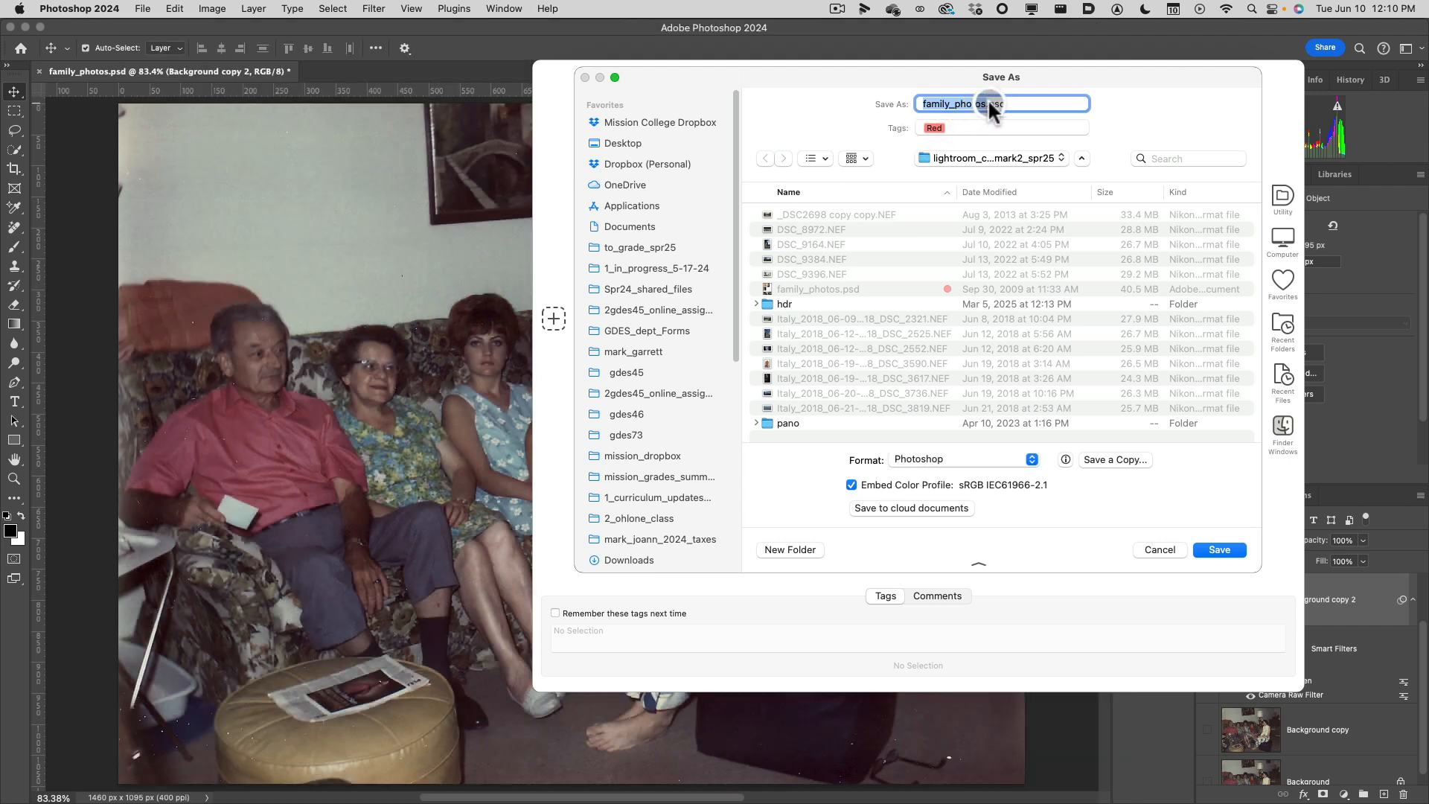
{"action": "left_click", "coordinate": [988, 105]}
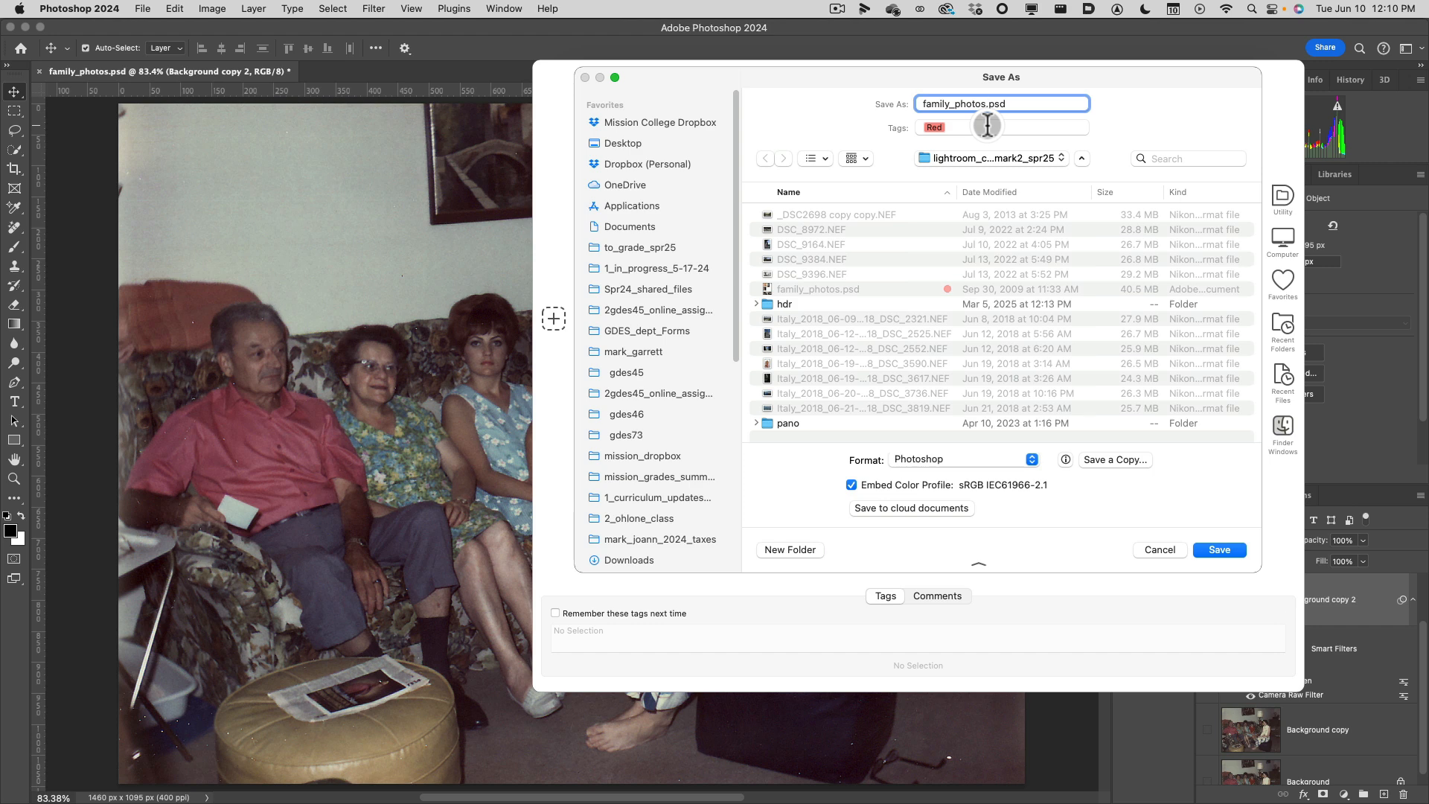
{"action": "type", "text": "2"}
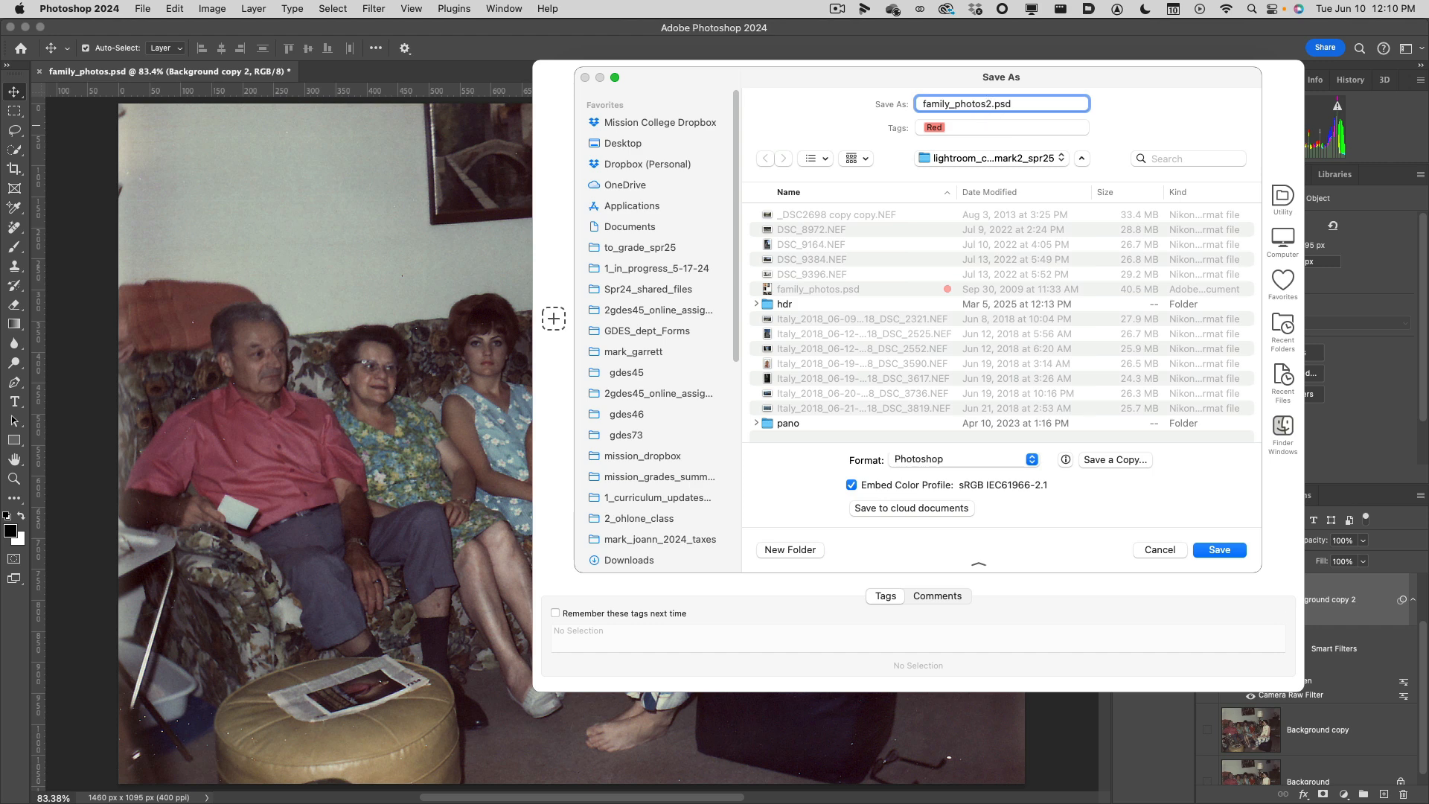
{"action": "left_click", "coordinate": [677, 144]}
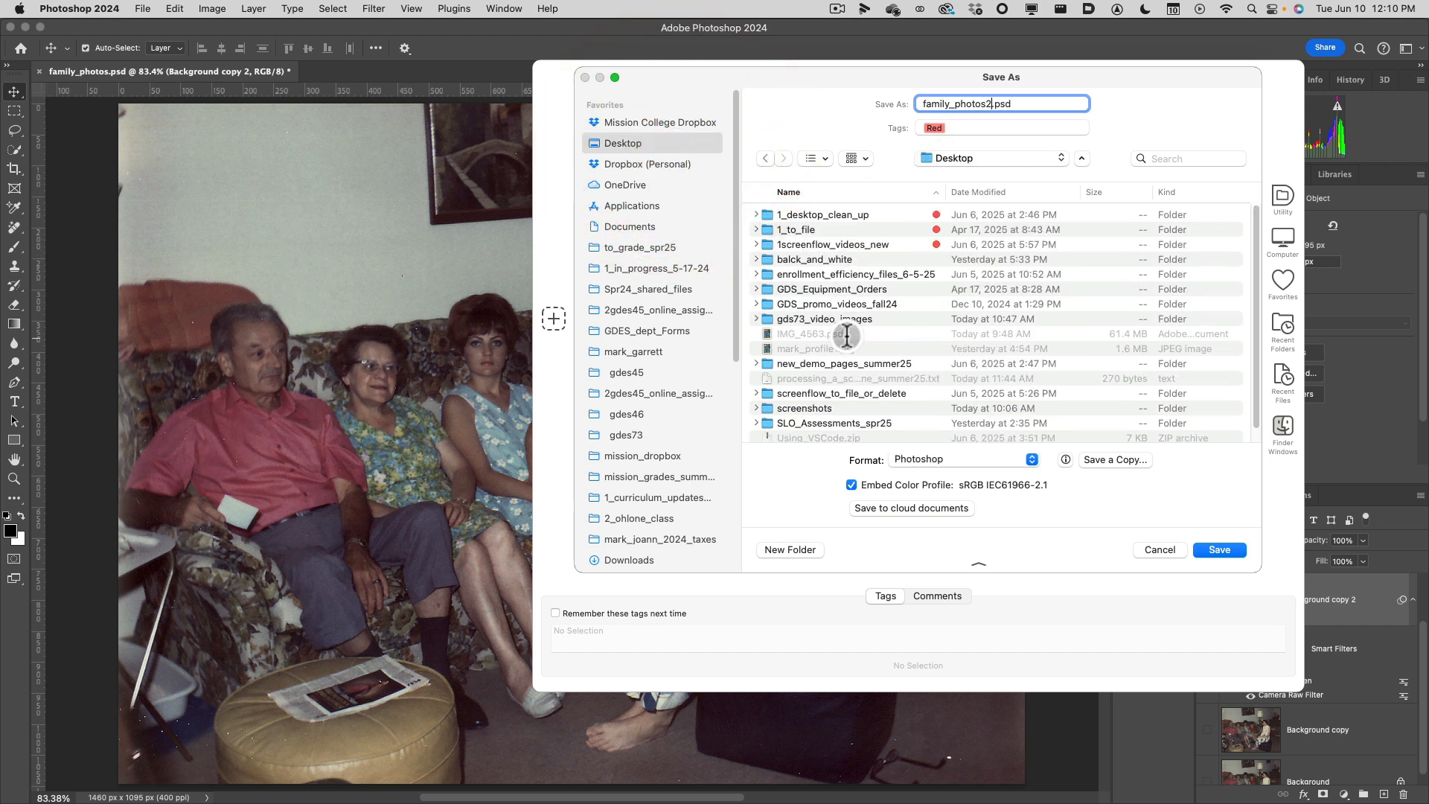
{"action": "double_click", "coordinate": [828, 318]}
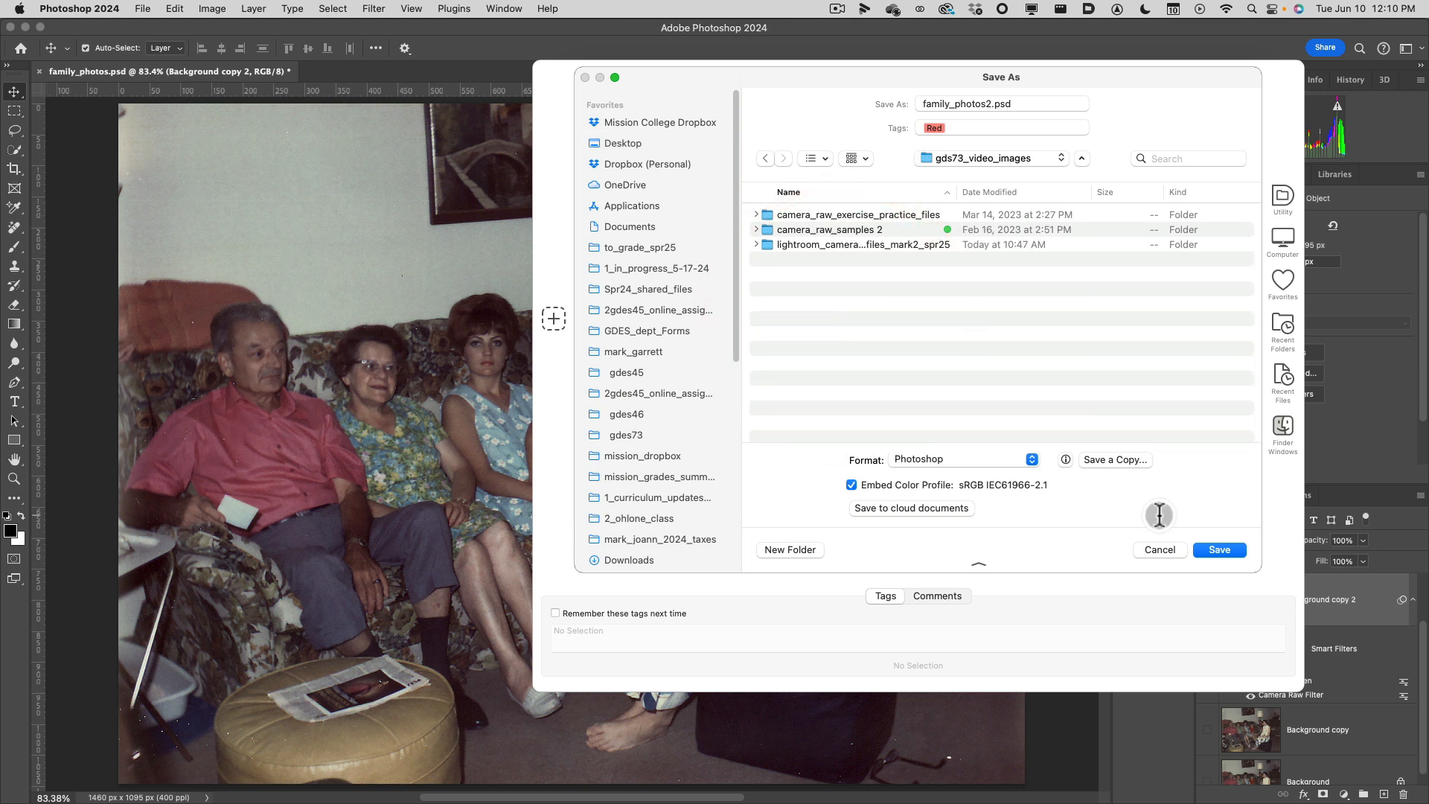
{"action": "left_click", "coordinate": [1213, 549]}
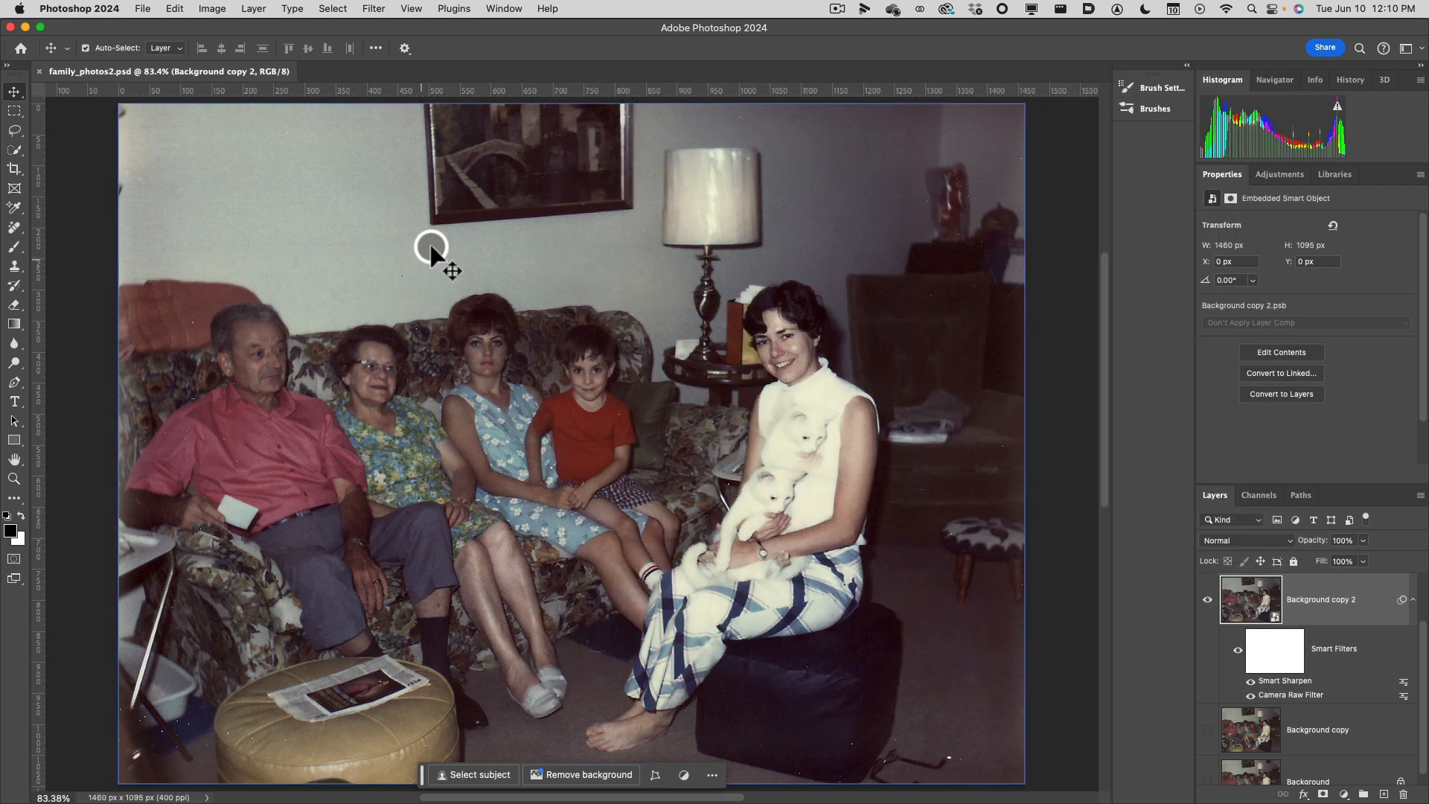
Open the original family_photos.psd from the recent files for comparison and return to the layers of family_photos2.psd.
{"action": "left_click", "coordinate": [144, 15]}
{"action": "mouse_move", "coordinate": [168, 77]}
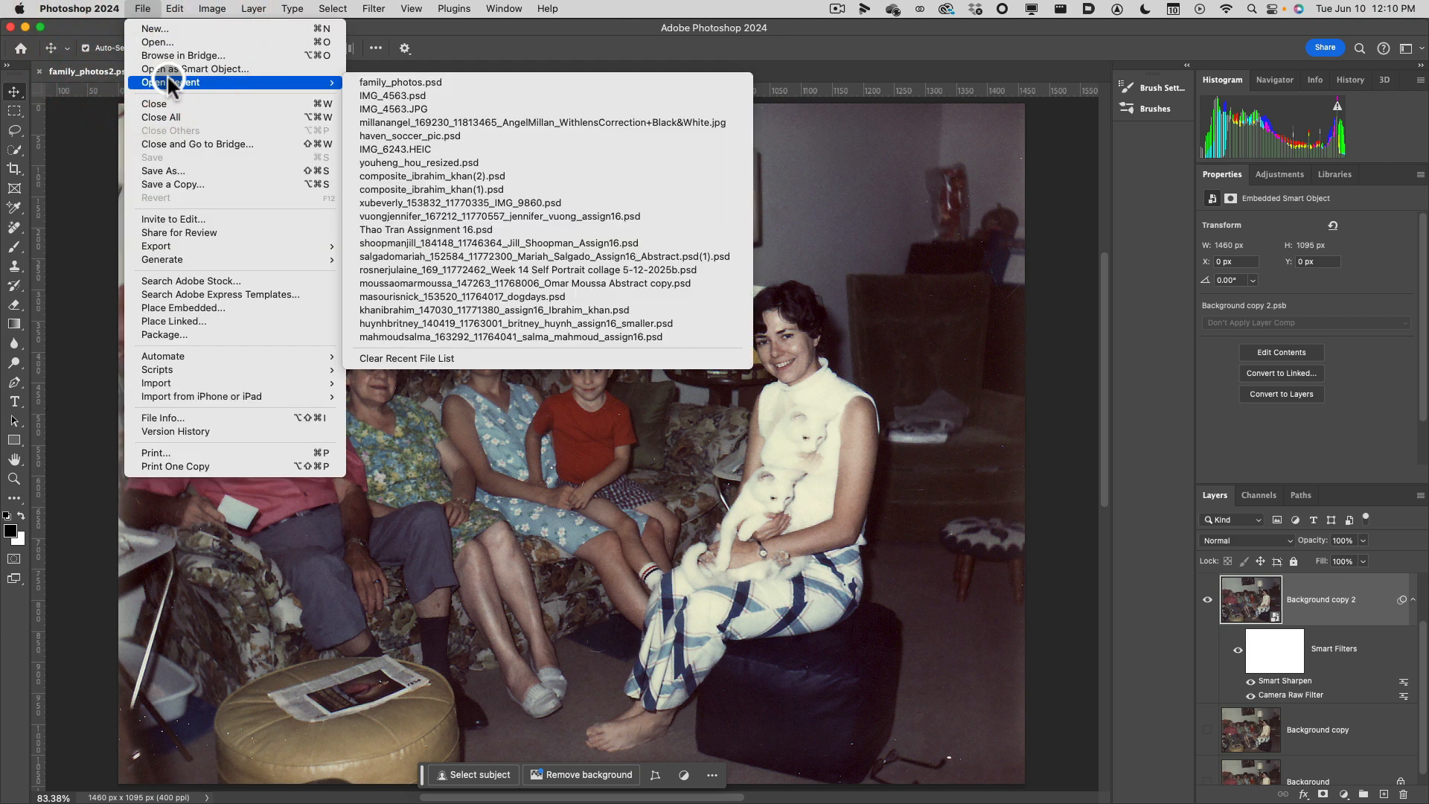
{"action": "left_click", "coordinate": [405, 82]}
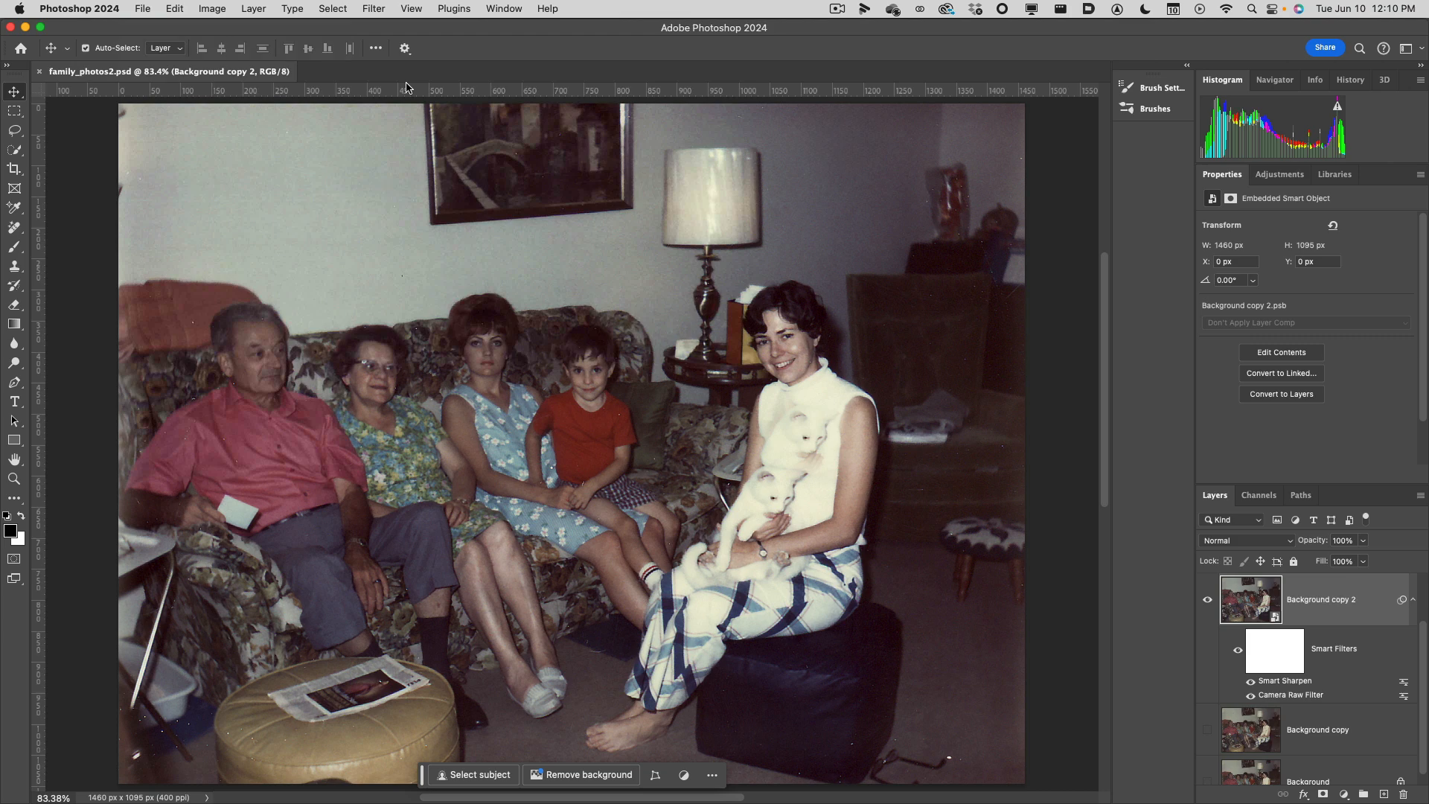
{"action": "left_click", "coordinate": [143, 9]}
{"action": "mouse_move", "coordinate": [334, 82]}
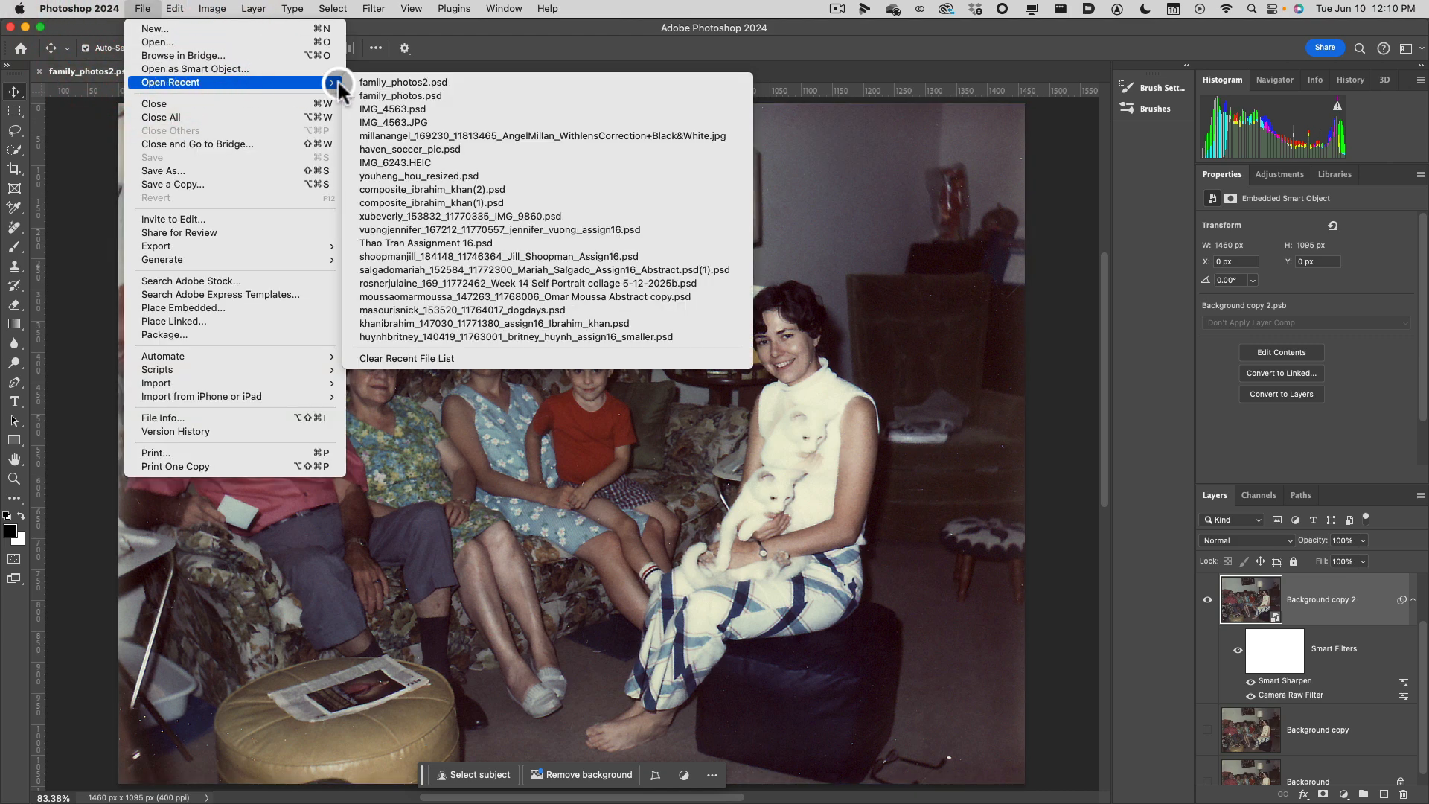
{"action": "left_click", "coordinate": [374, 96]}
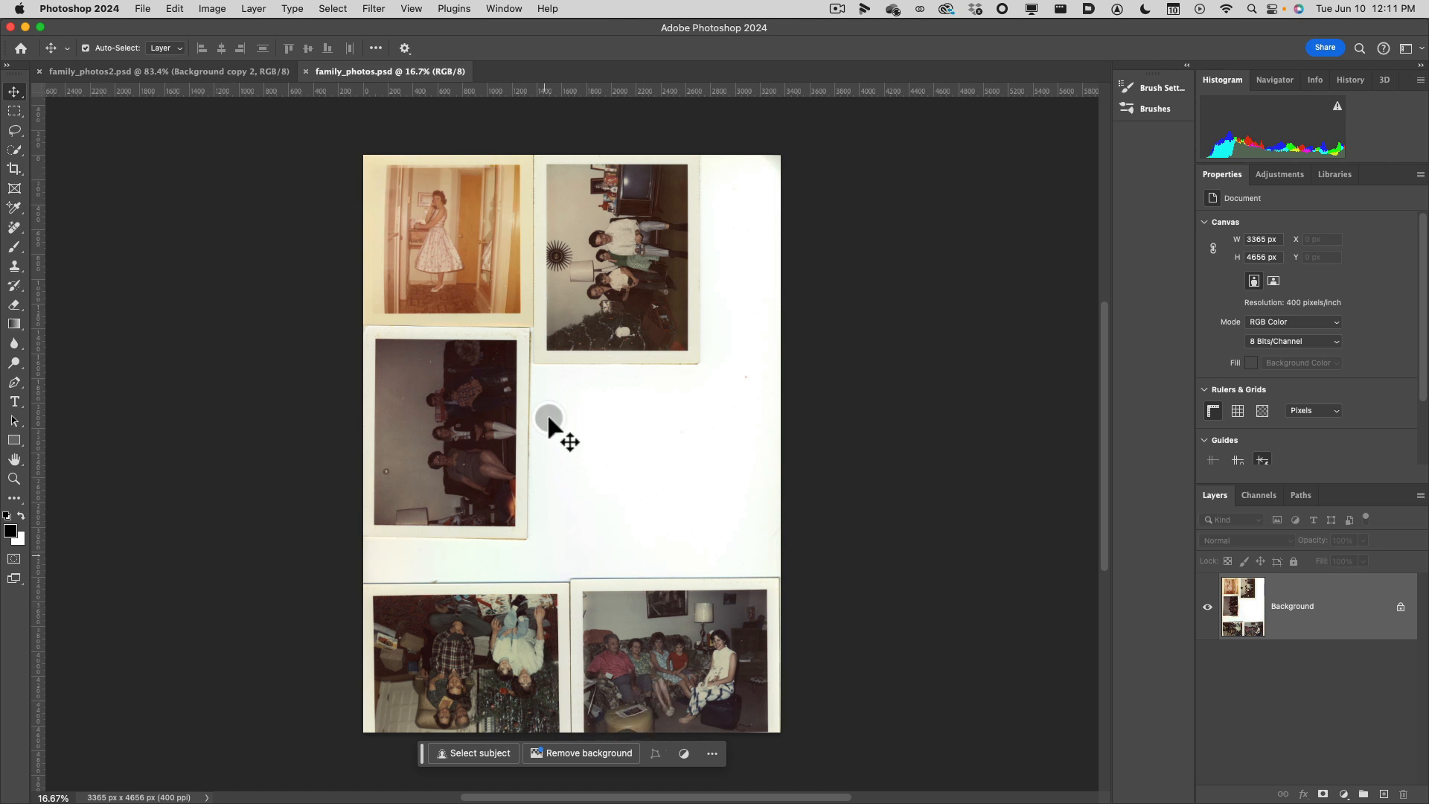
{"action": "left_click", "coordinate": [201, 75]}
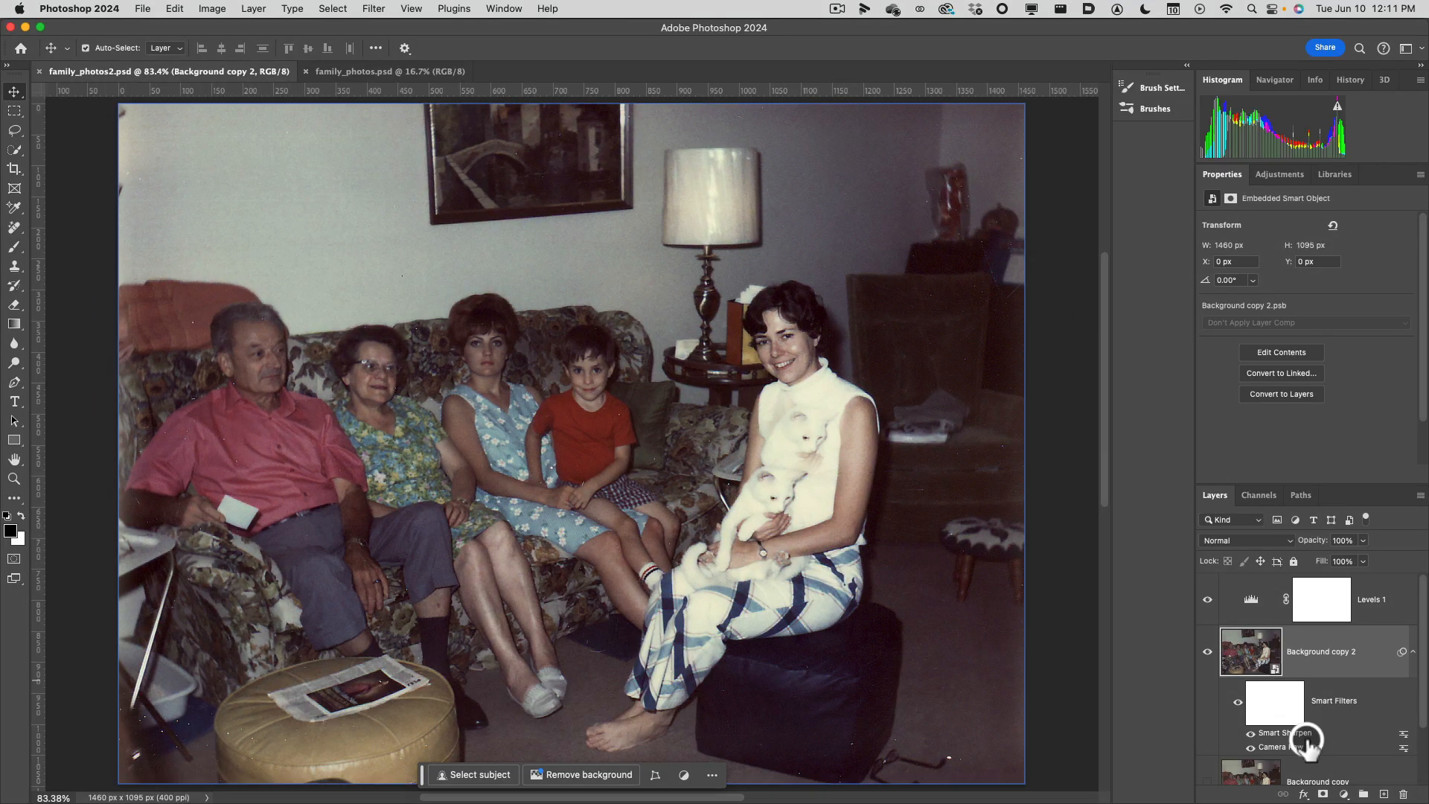
{"action": "mouse_move", "coordinate": [1423, 587]}
{"action": "left_mouse_down"}
{"action": "mouse_move", "coordinate": [1423, 644]}
{"action": "mouse_move", "coordinate": [1408, 579]}
{"action": "left_mouse_up"}
Examine the file formats that Save As offers for family_photos2.psd and close the dialog without saving.
{"action": "left_click", "coordinate": [146, 8]}
{"action": "mouse_move", "coordinate": [178, 250]}
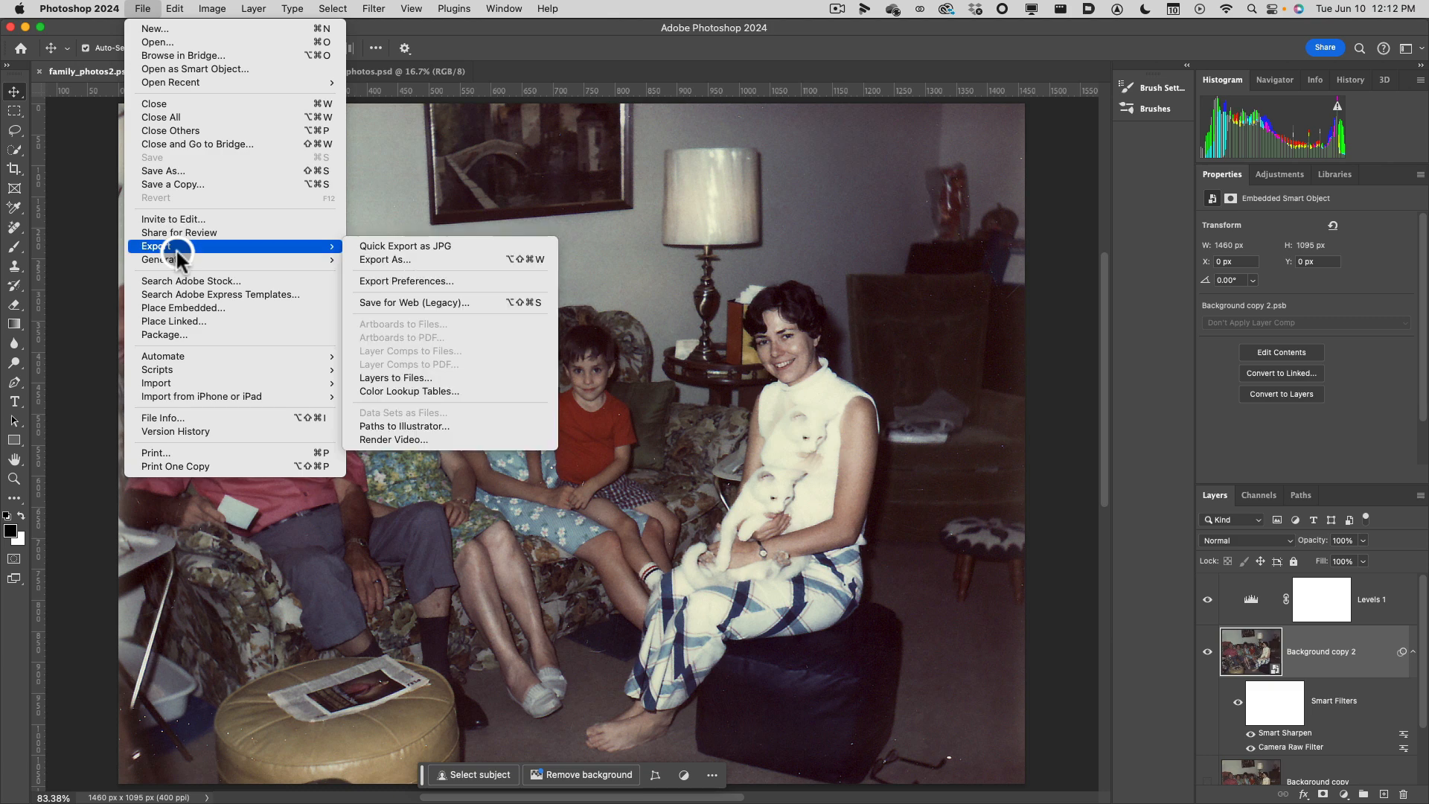
{"action": "left_click", "coordinate": [197, 173]}
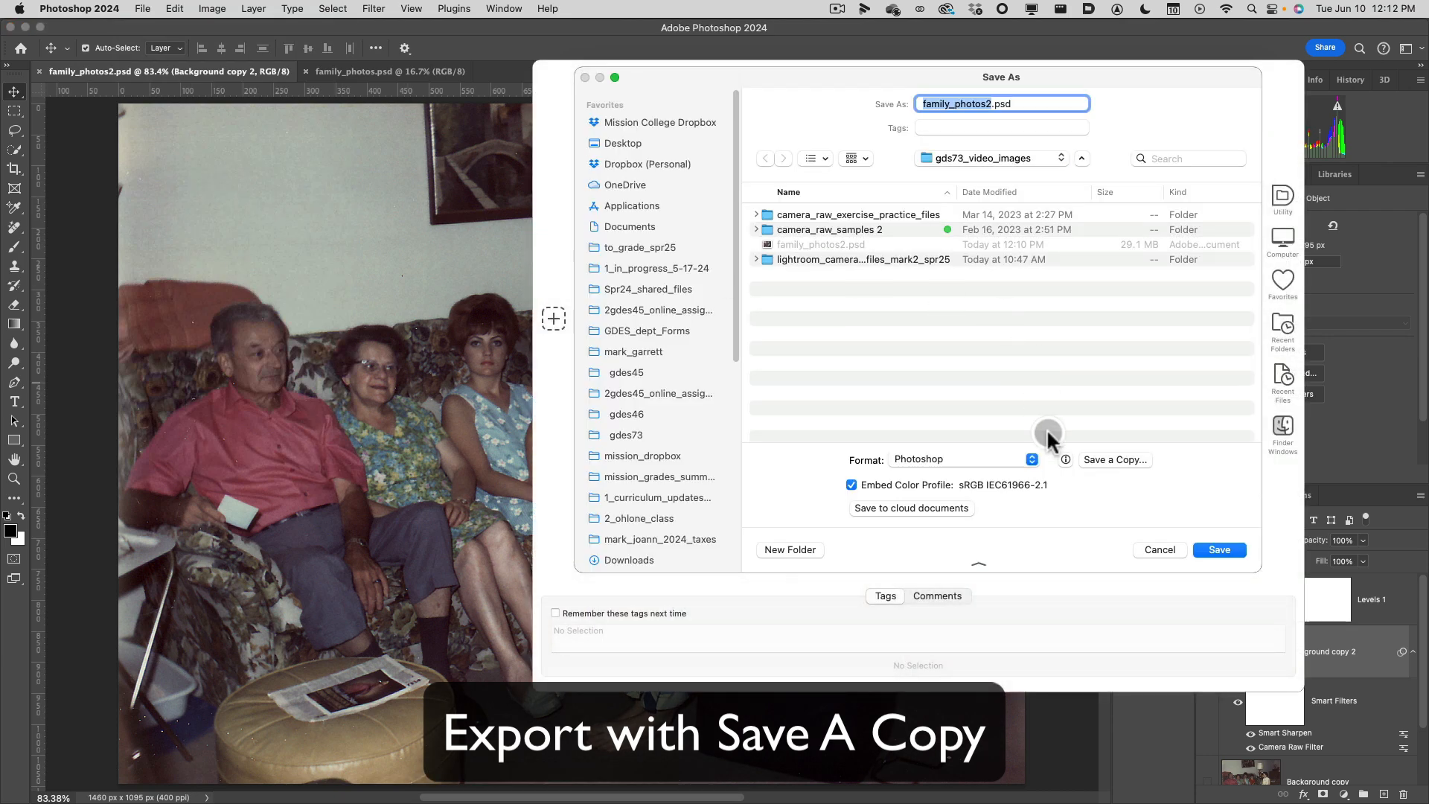
{"action": "left_click", "coordinate": [953, 458]}
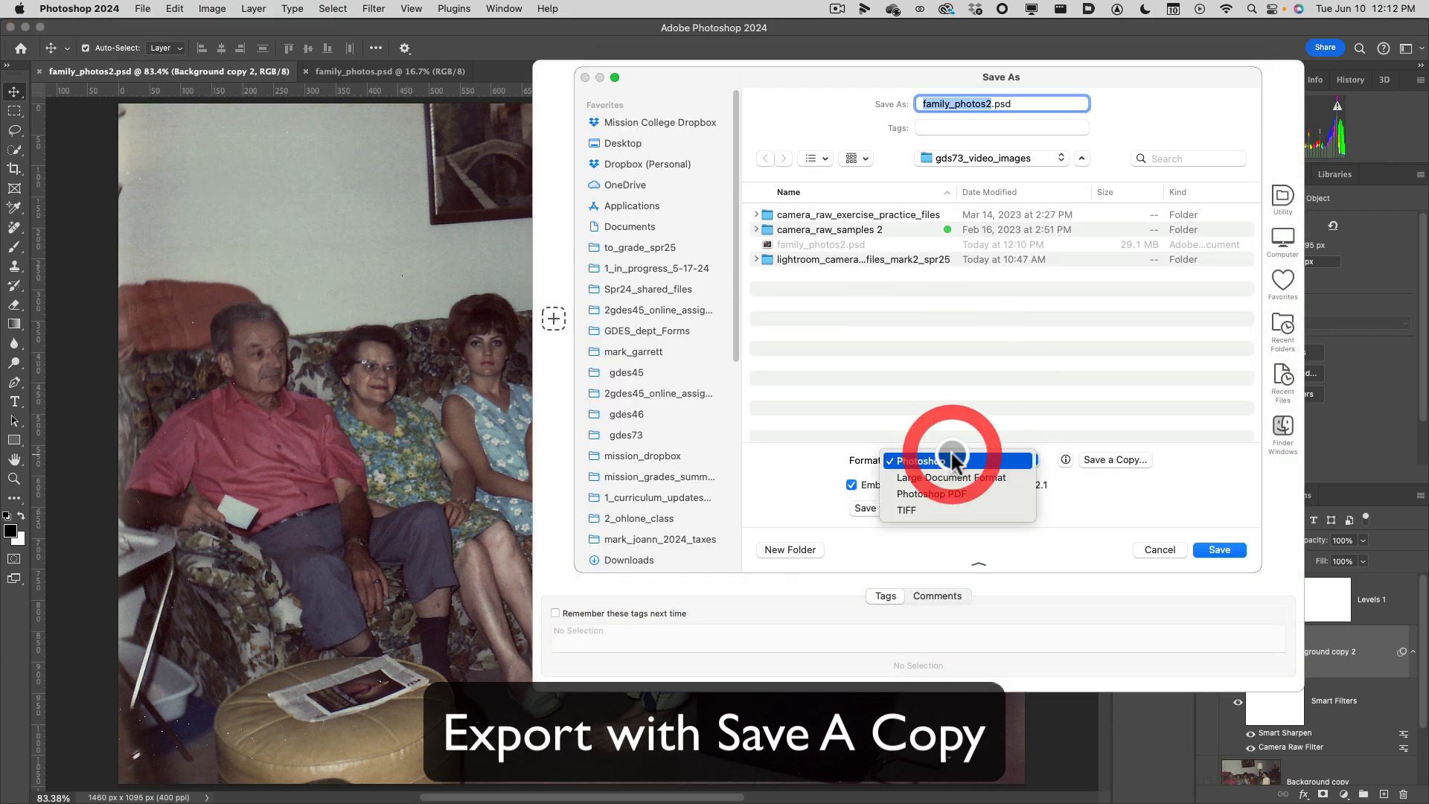
{"action": "left_click", "coordinate": [987, 409]}
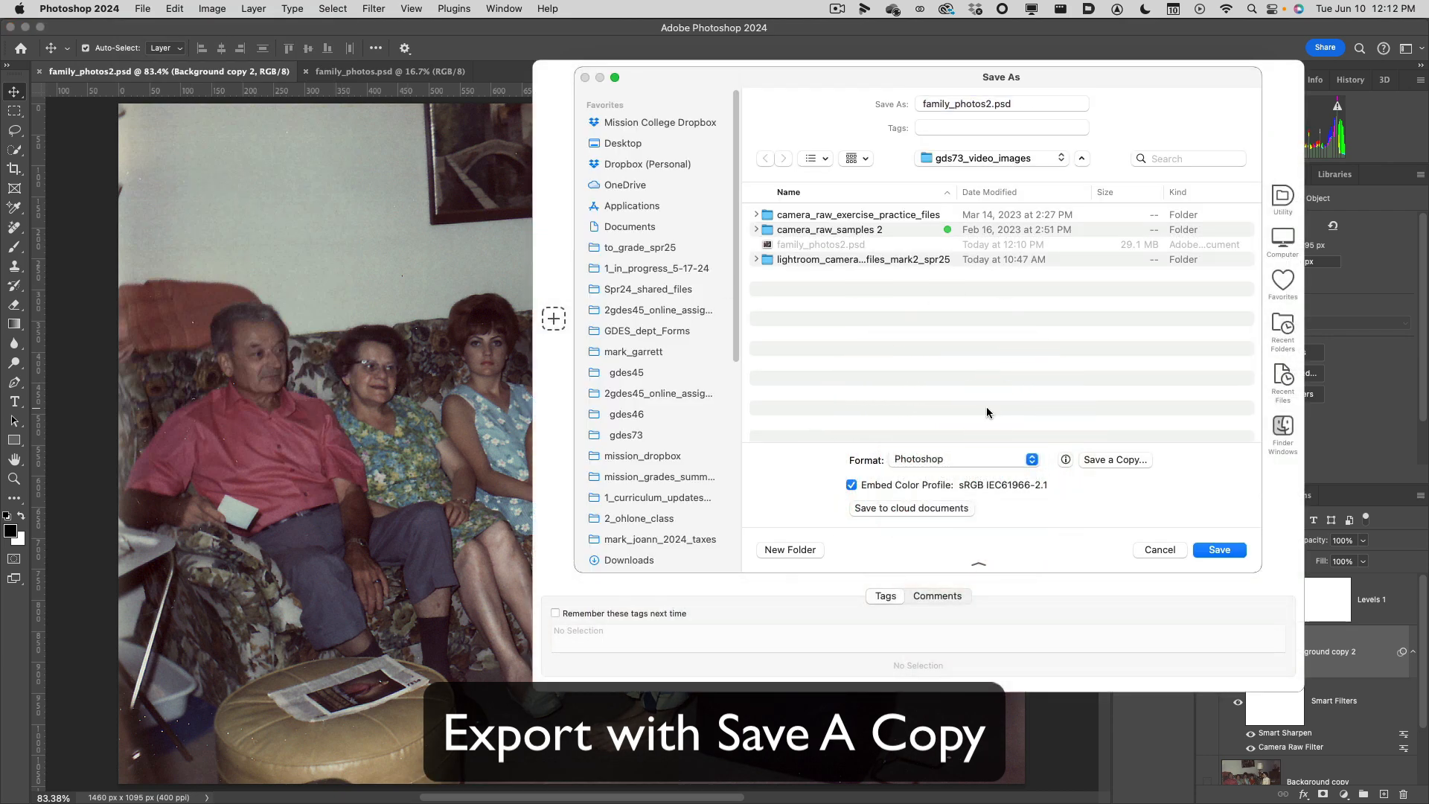
{"action": "left_click", "coordinate": [1165, 549]}
Examine the formats that Save a Copy offers, including JPEG, and close the dialog without saving.
{"action": "left_click", "coordinate": [143, 8]}
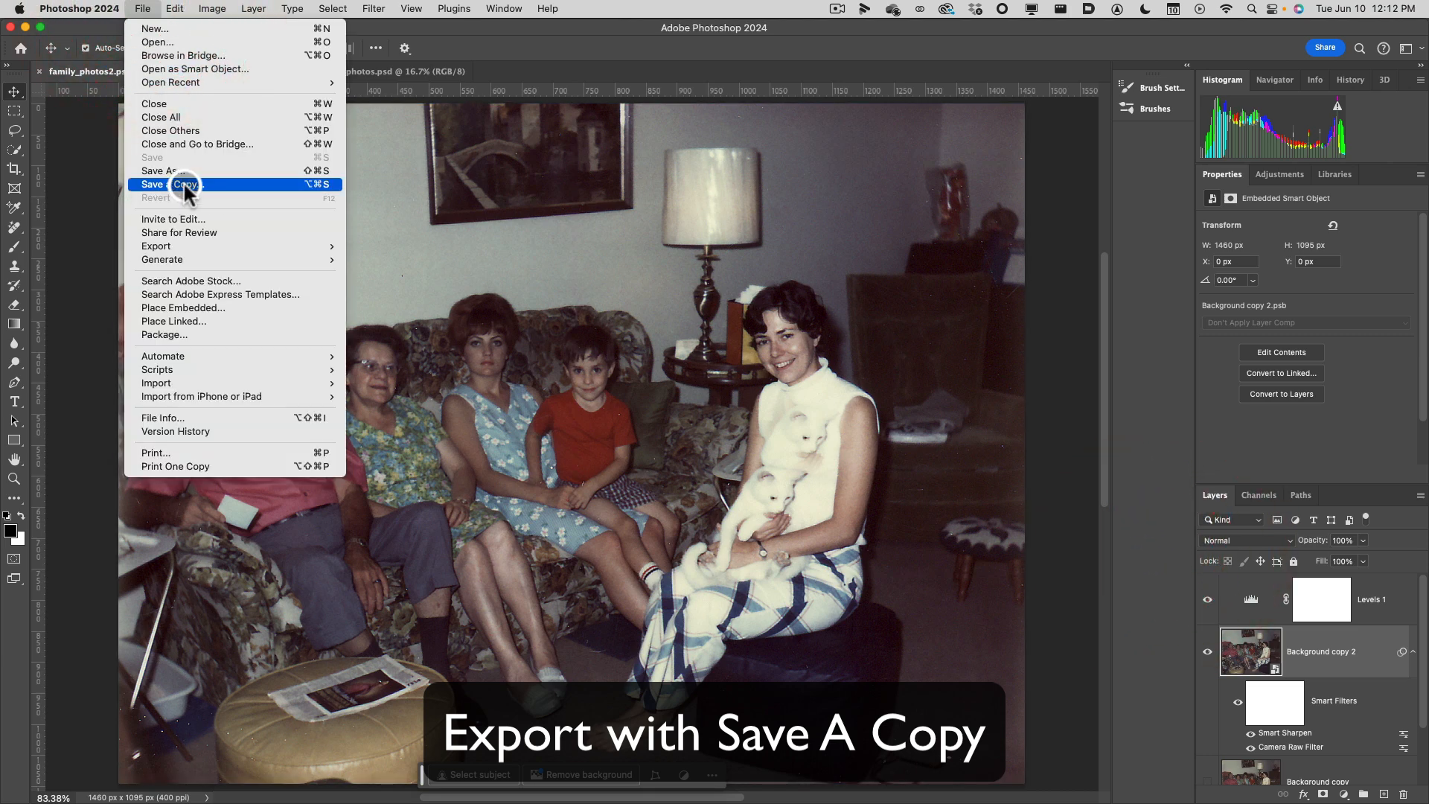
{"action": "left_click", "coordinate": [742, 421]}
{"action": "left_click", "coordinate": [926, 395]}
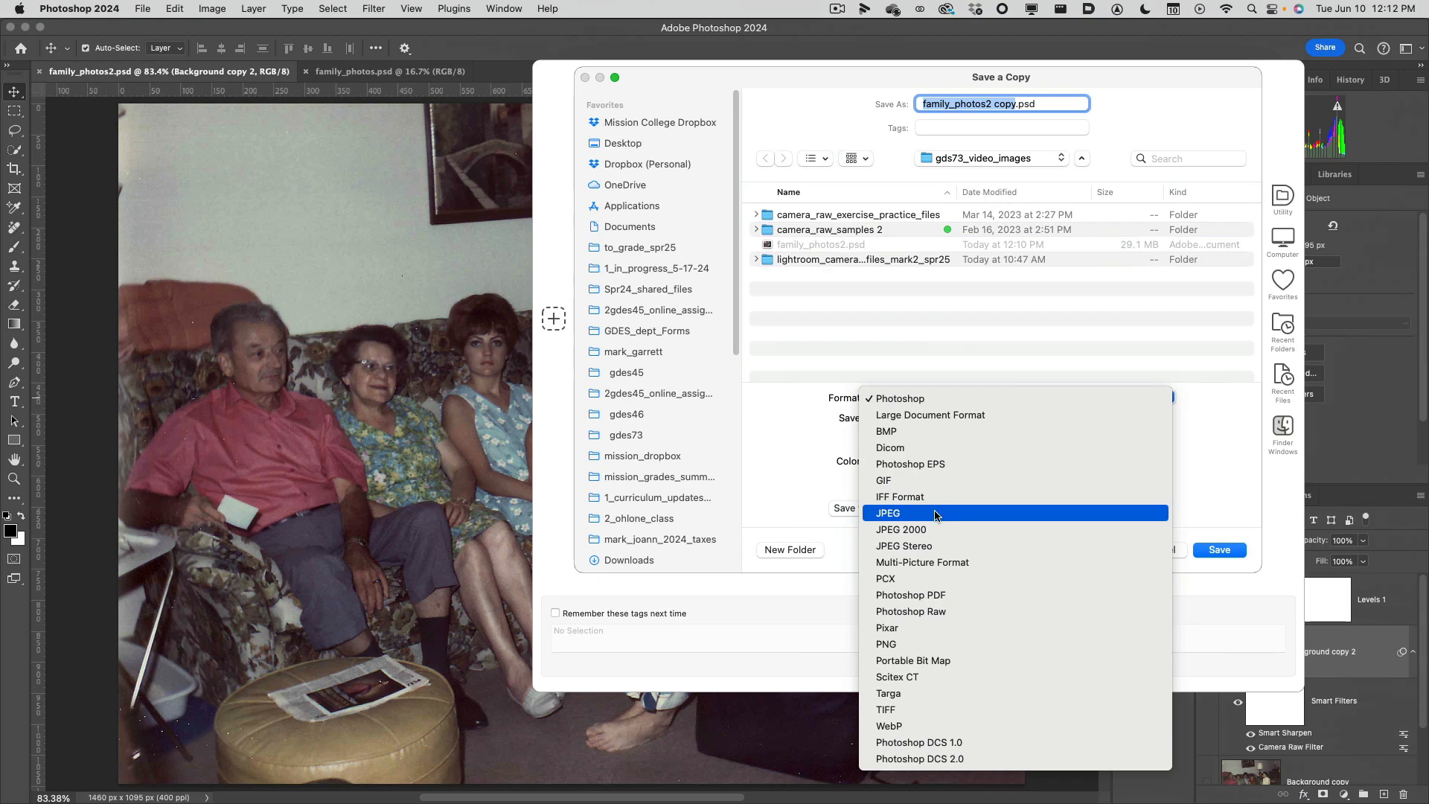
{"action": "left_click", "coordinate": [1185, 561]}
{"action": "left_click", "coordinate": [1183, 555]}
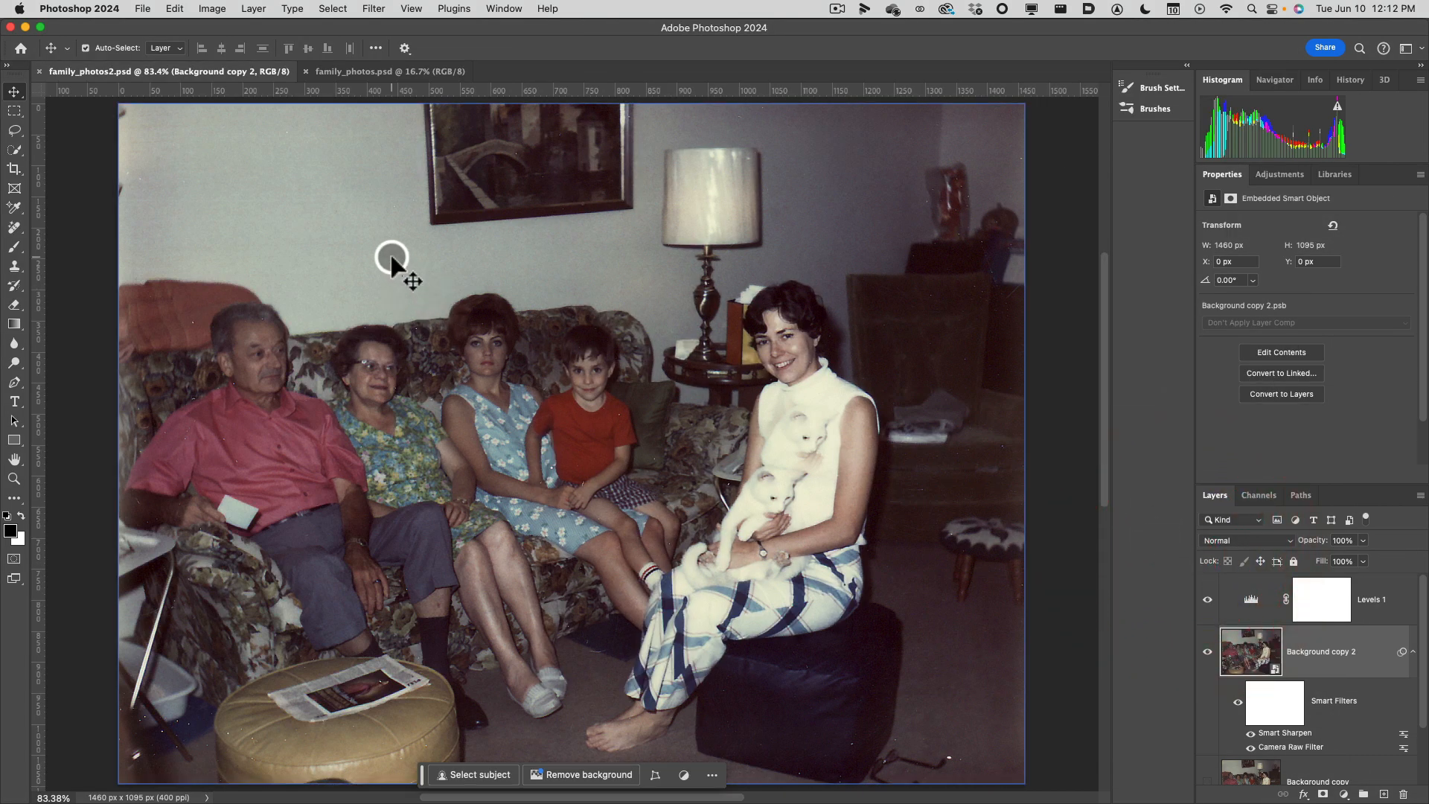
Open Export As for family_photos2 and review the available file formats, keeping JPG.
{"action": "left_click", "coordinate": [142, 8]}
{"action": "mouse_move", "coordinate": [190, 246]}
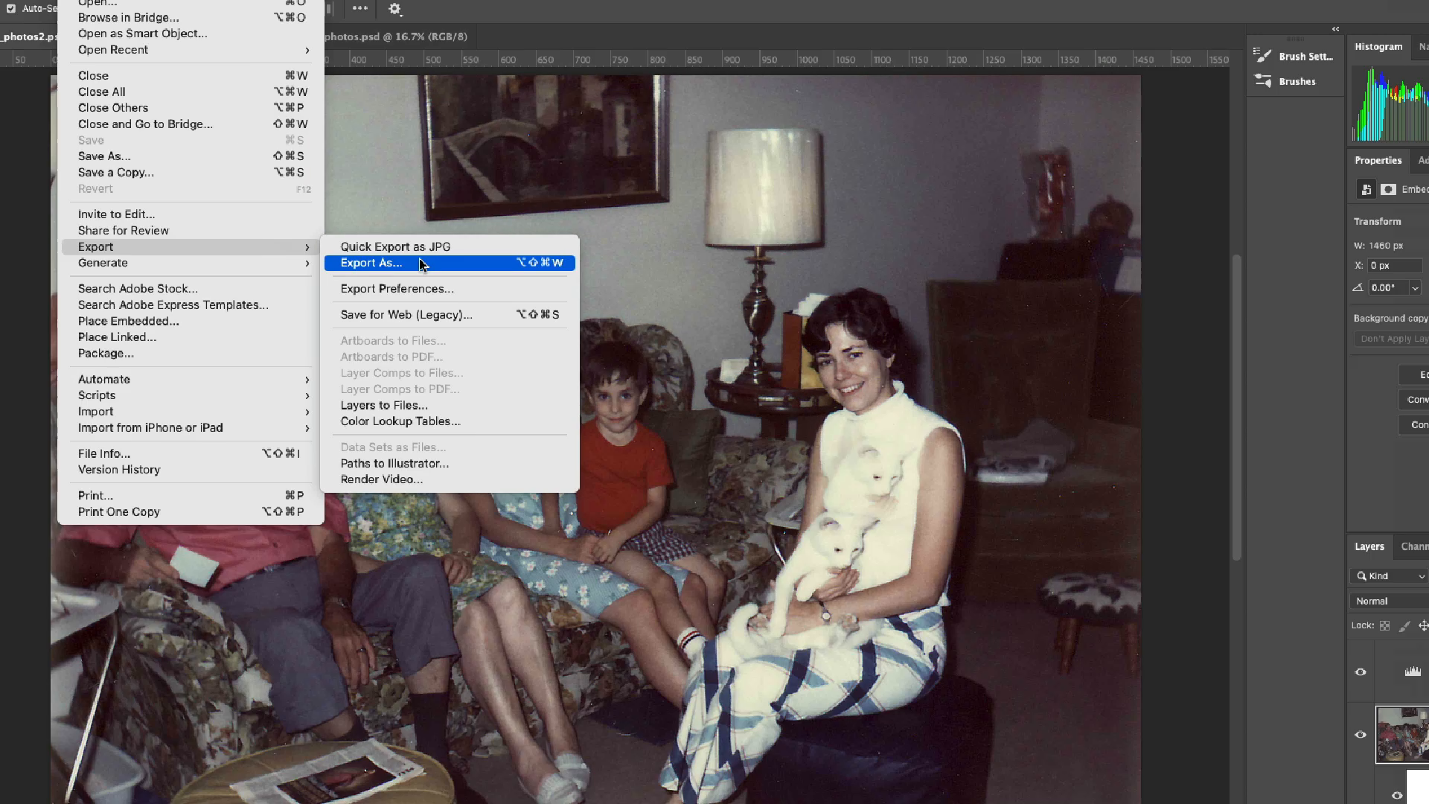
{"action": "left_click", "coordinate": [422, 263]}
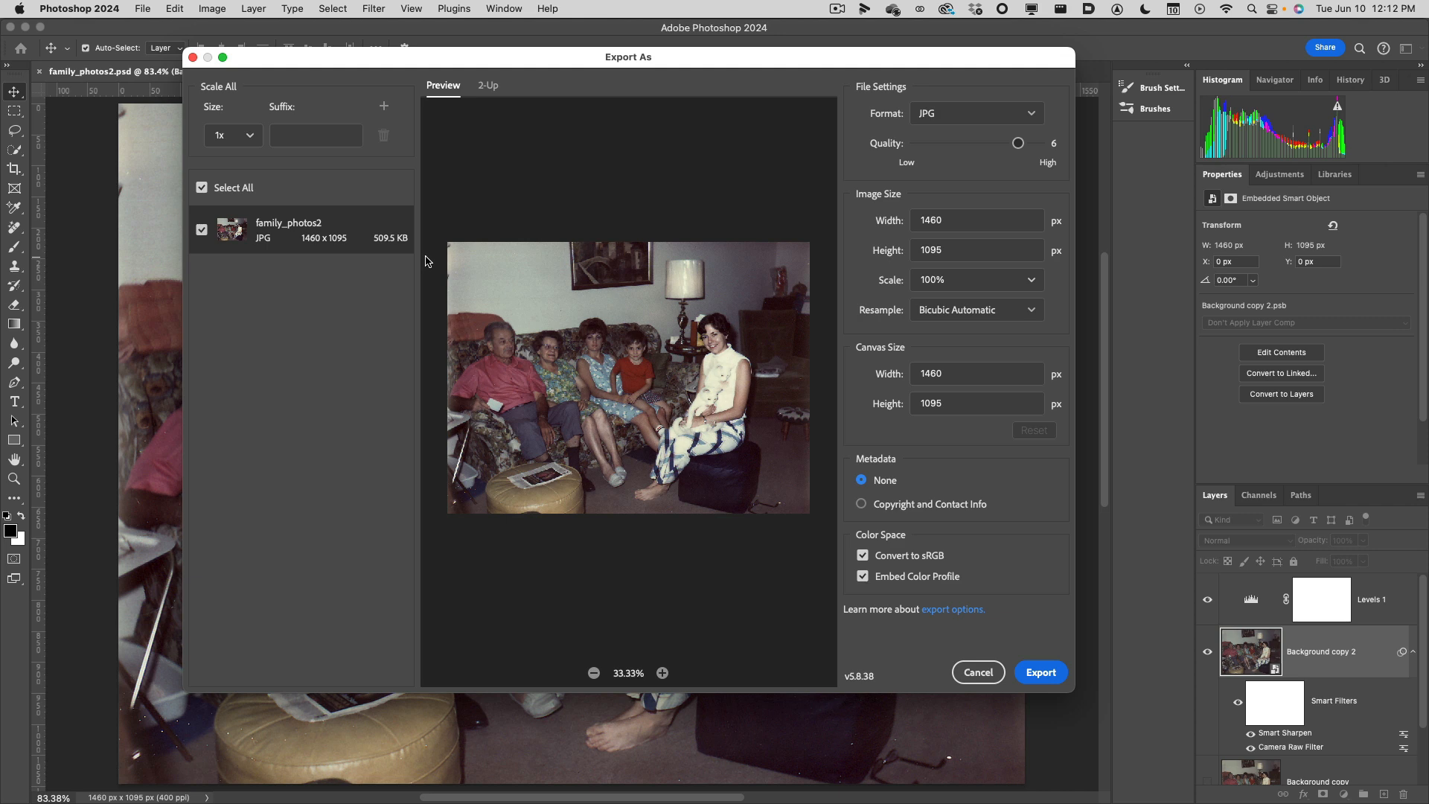
{"action": "left_click_drag", "start_coordinate": [660, 58], "coordinate": [667, 110]}
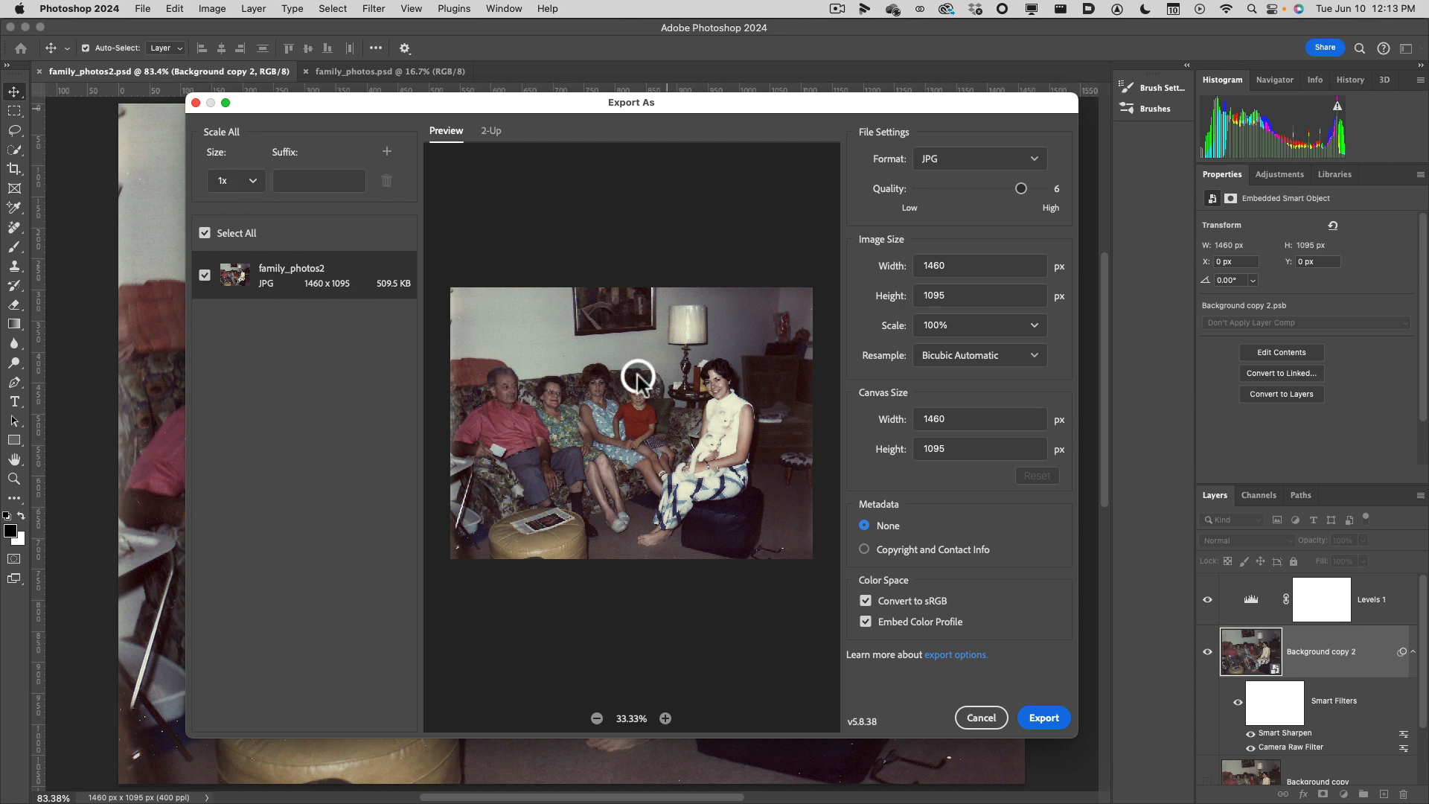
{"action": "left_click", "coordinate": [1035, 161]}
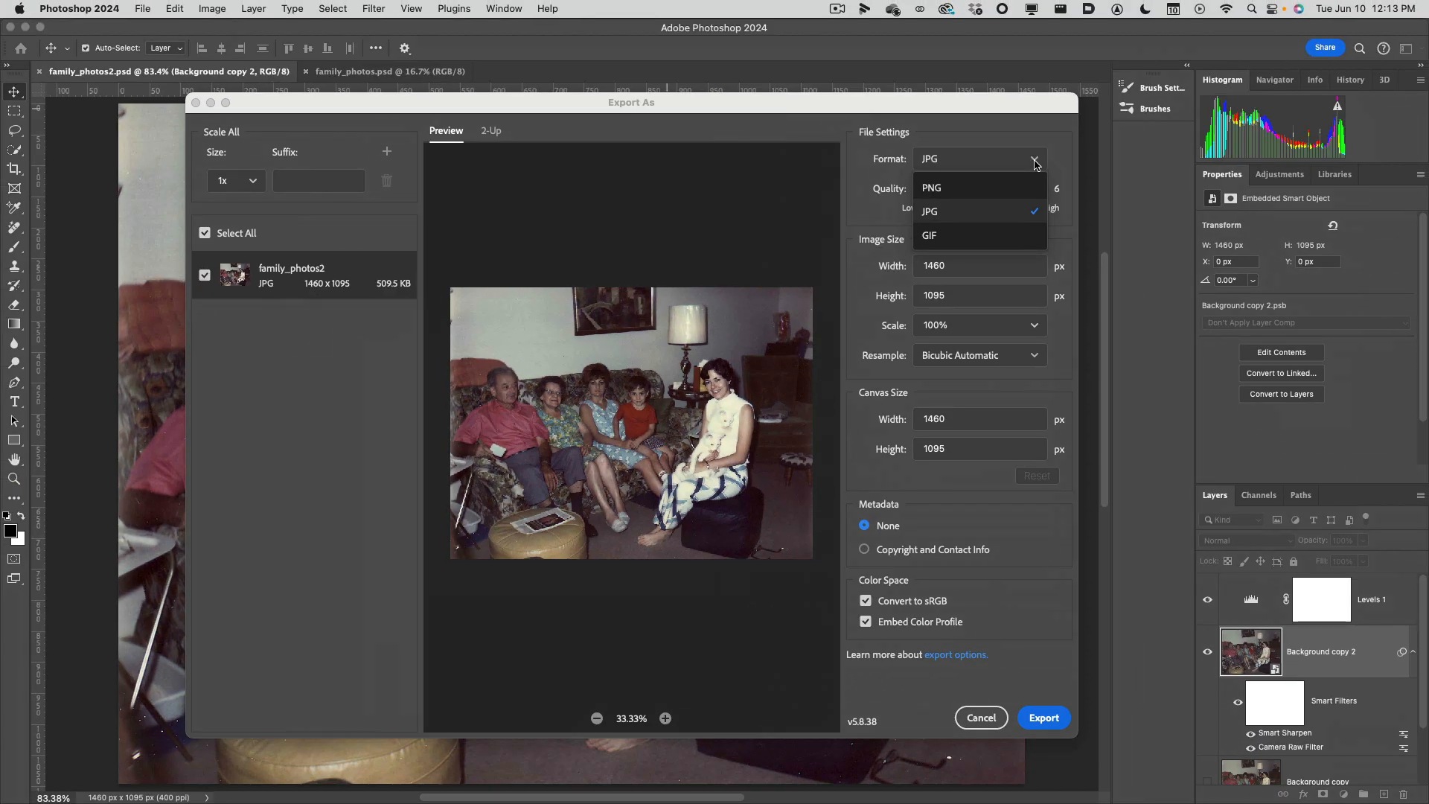
{"action": "left_click", "coordinate": [951, 110]}
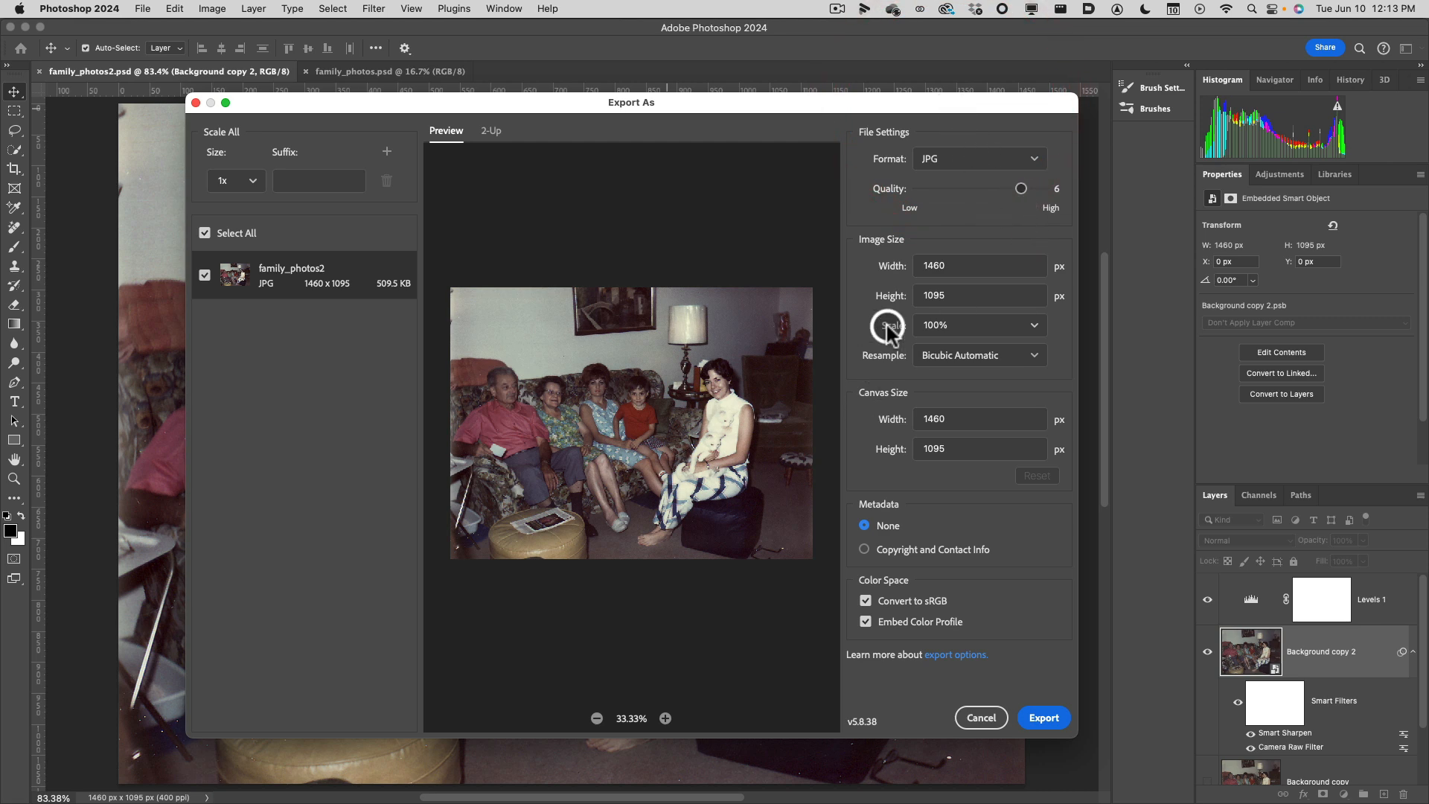
Compare JPG quality 1 with quality 7 in the export preview, magnified to 200% on the woman holding the cats.
{"action": "left_click", "coordinate": [665, 718]}
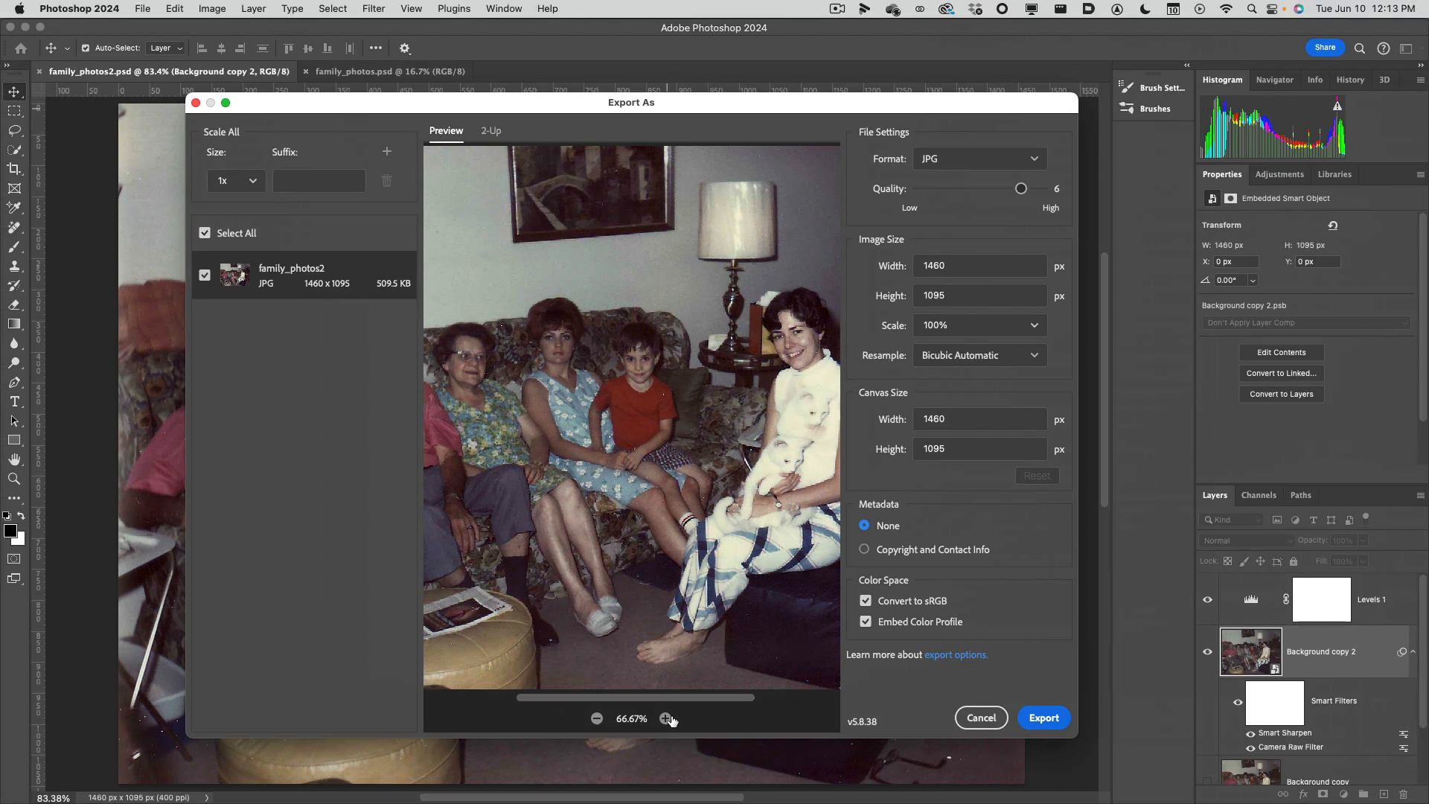
{"action": "left_click", "coordinate": [667, 718]}
{"action": "left_click", "coordinate": [667, 718]}
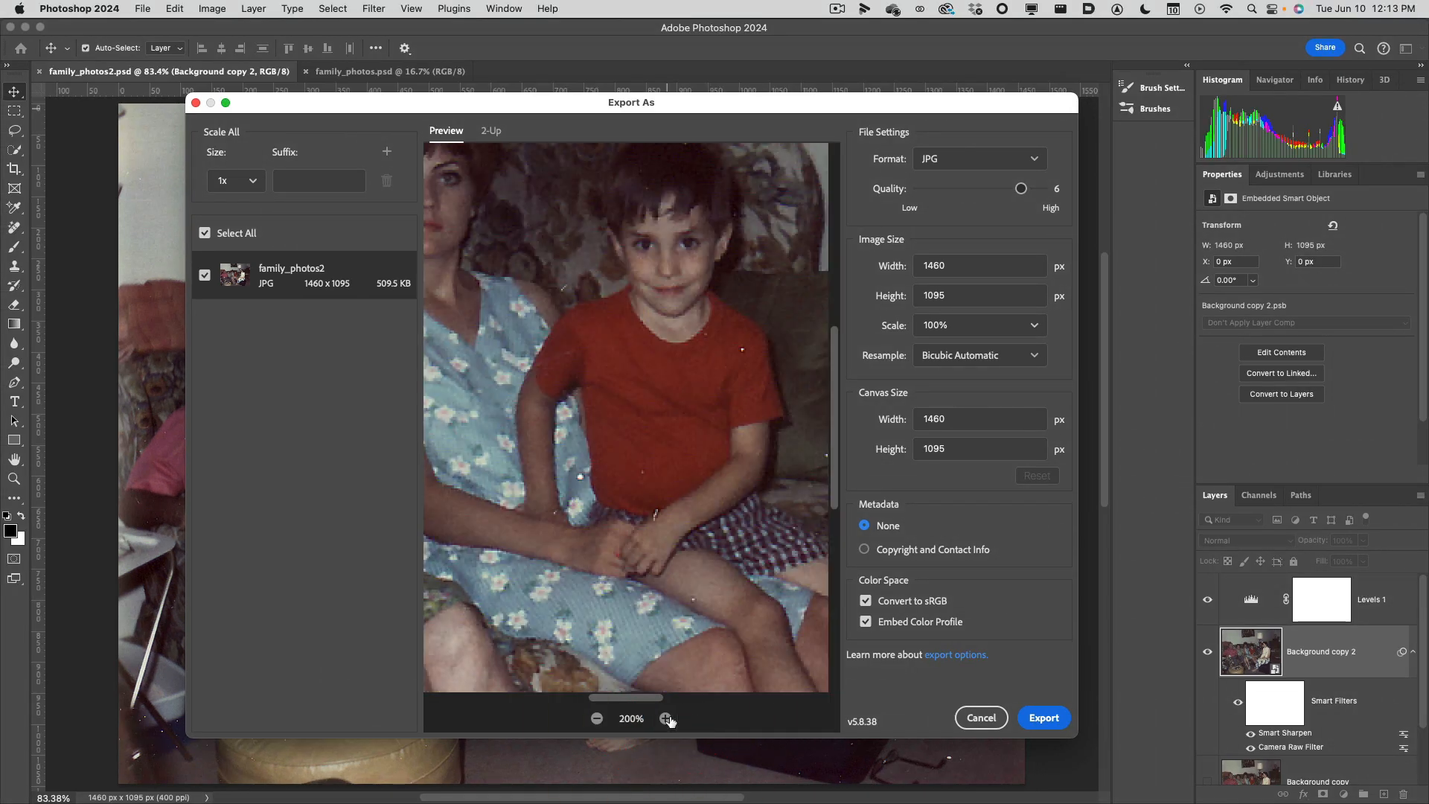
{"action": "left_click_drag", "start_coordinate": [707, 409], "coordinate": [519, 424]}
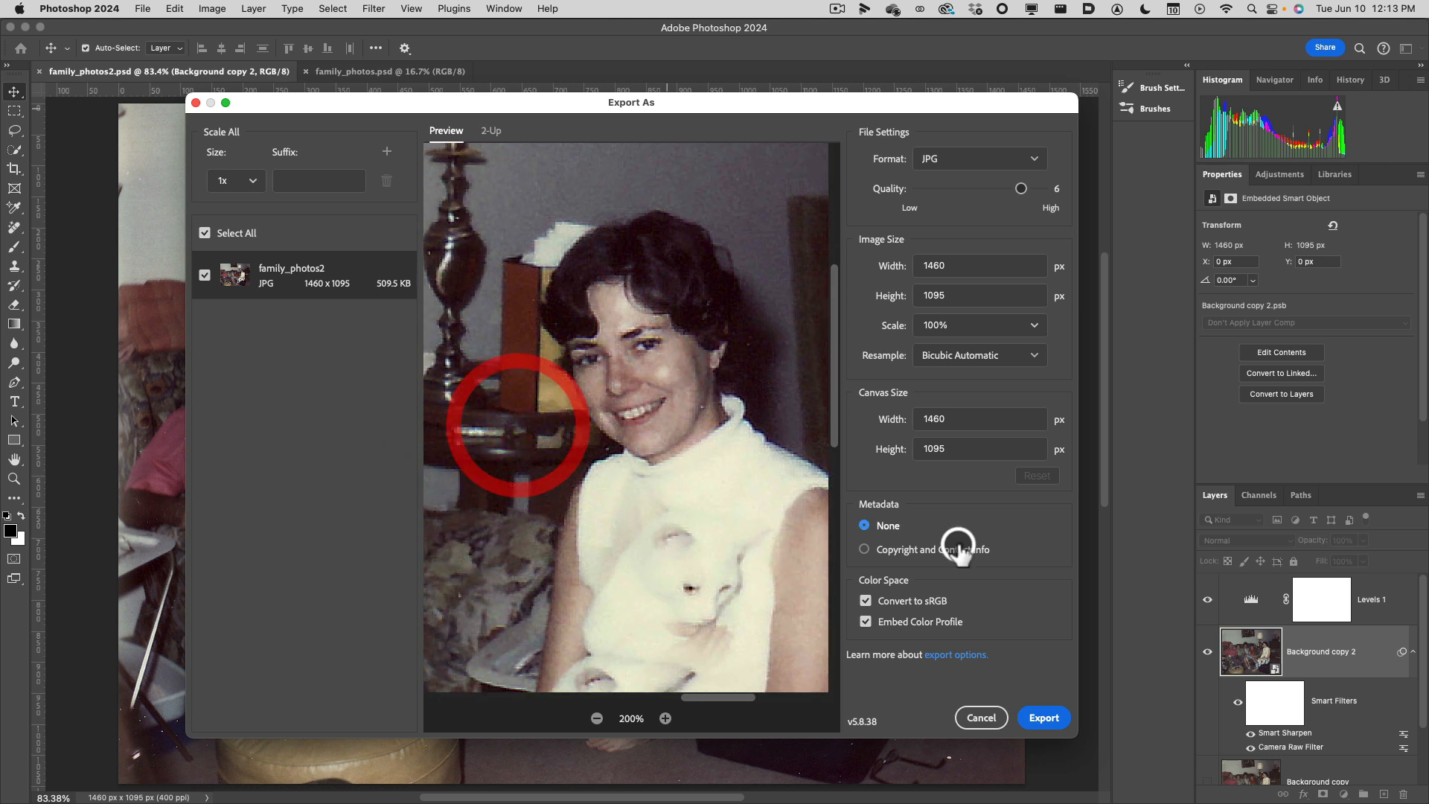
{"action": "left_click", "coordinate": [921, 190]}
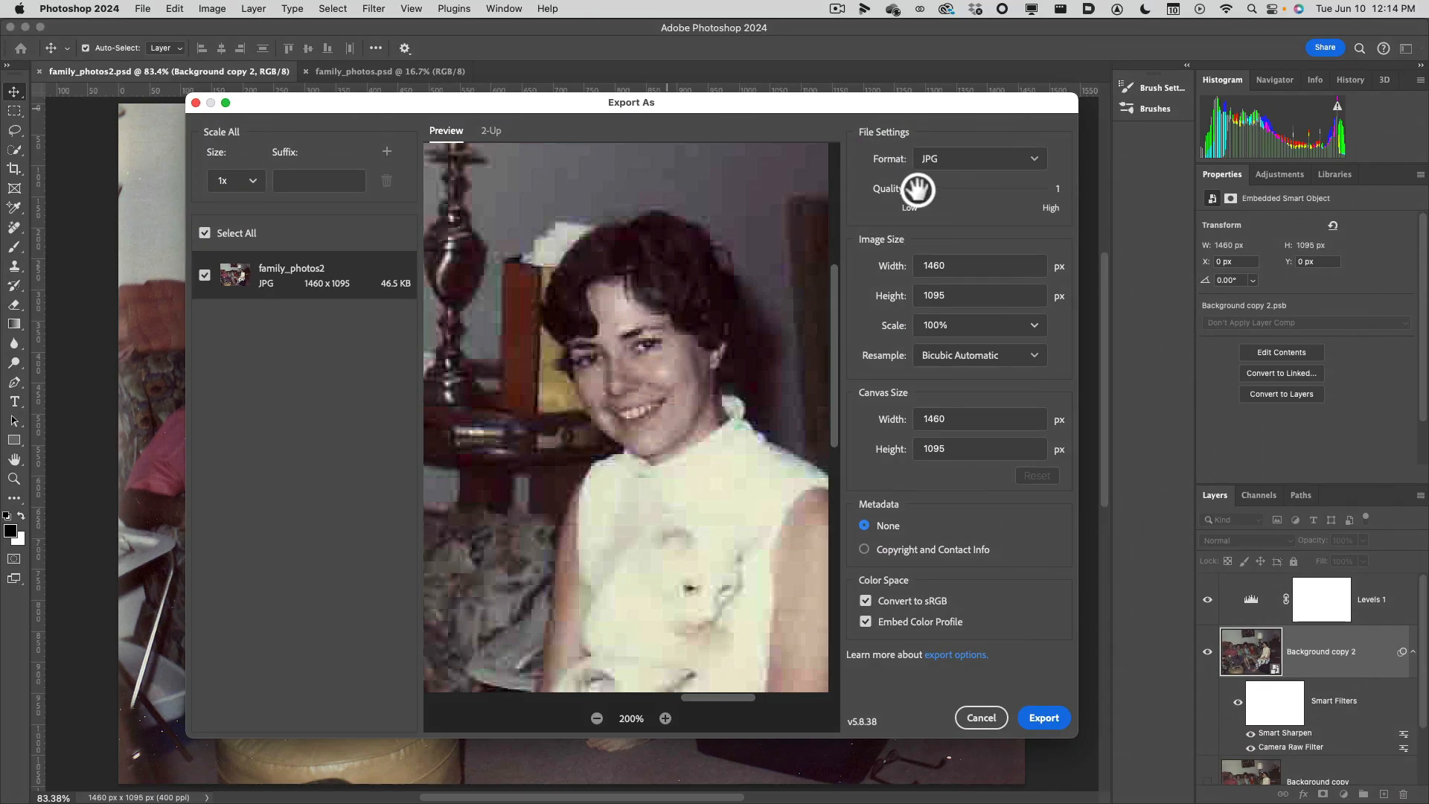
{"action": "left_click_drag", "start_coordinate": [917, 189], "coordinate": [1062, 208]}
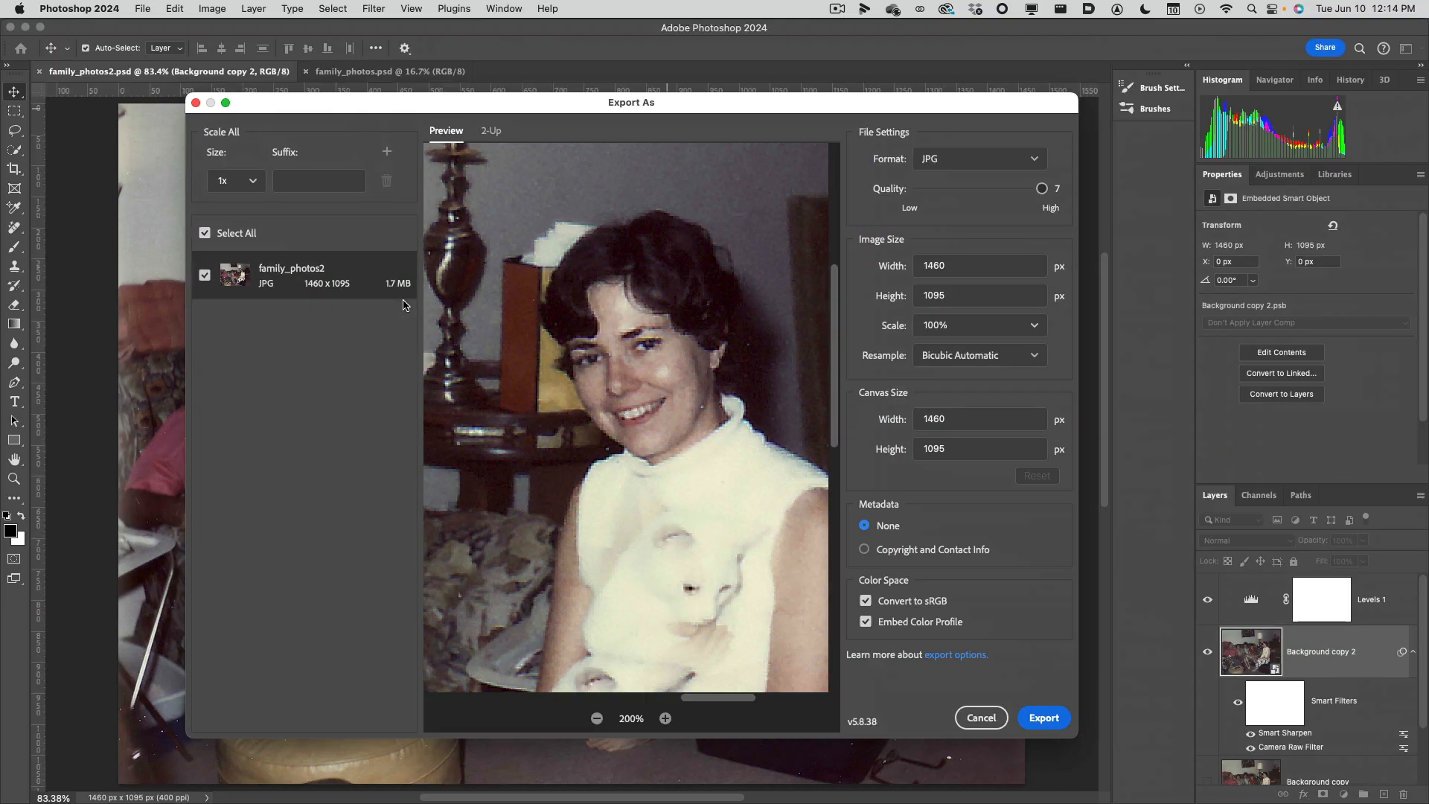
{"action": "left_click", "coordinate": [1001, 189]}
{"action": "left_click_drag", "start_coordinate": [1000, 189], "coordinate": [881, 194]}
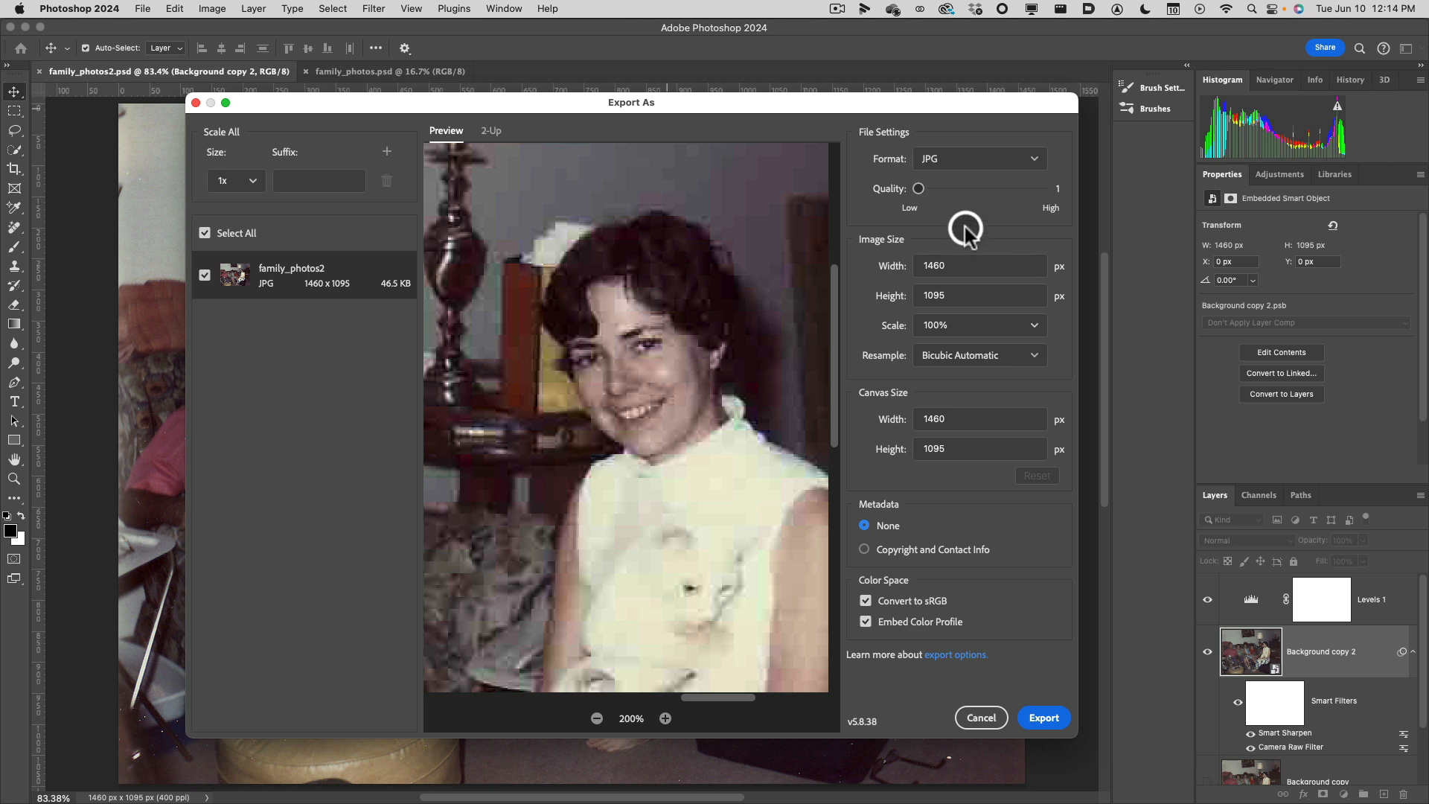
{"action": "left_click_drag", "start_coordinate": [918, 191], "coordinate": [1076, 192]}
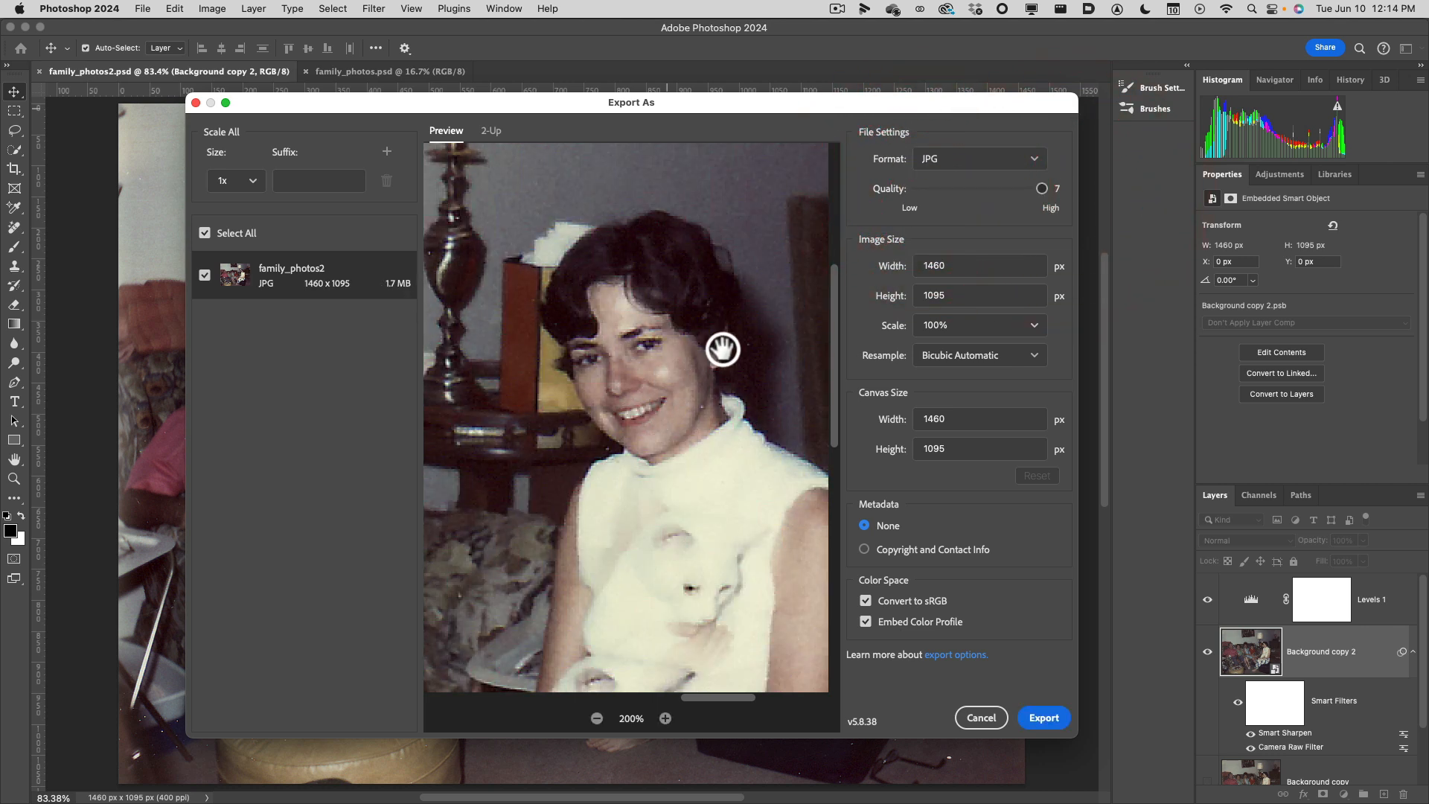
Set the JPG export quality to 5.
{"action": "left_click_drag", "start_coordinate": [991, 192], "coordinate": [970, 197]}
{"action": "left_click", "coordinate": [970, 197]}
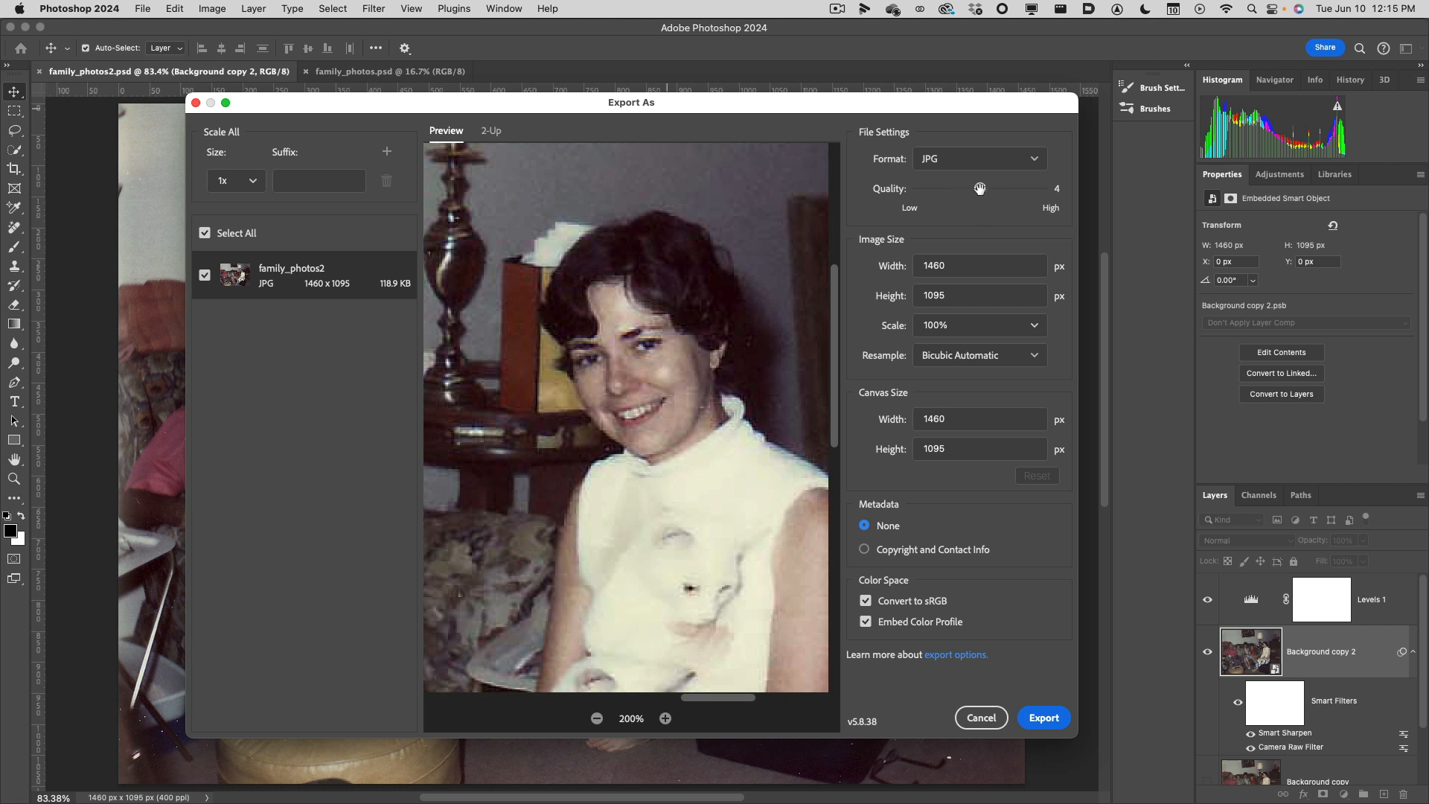
{"action": "left_click_drag", "start_coordinate": [982, 190], "coordinate": [997, 192]}
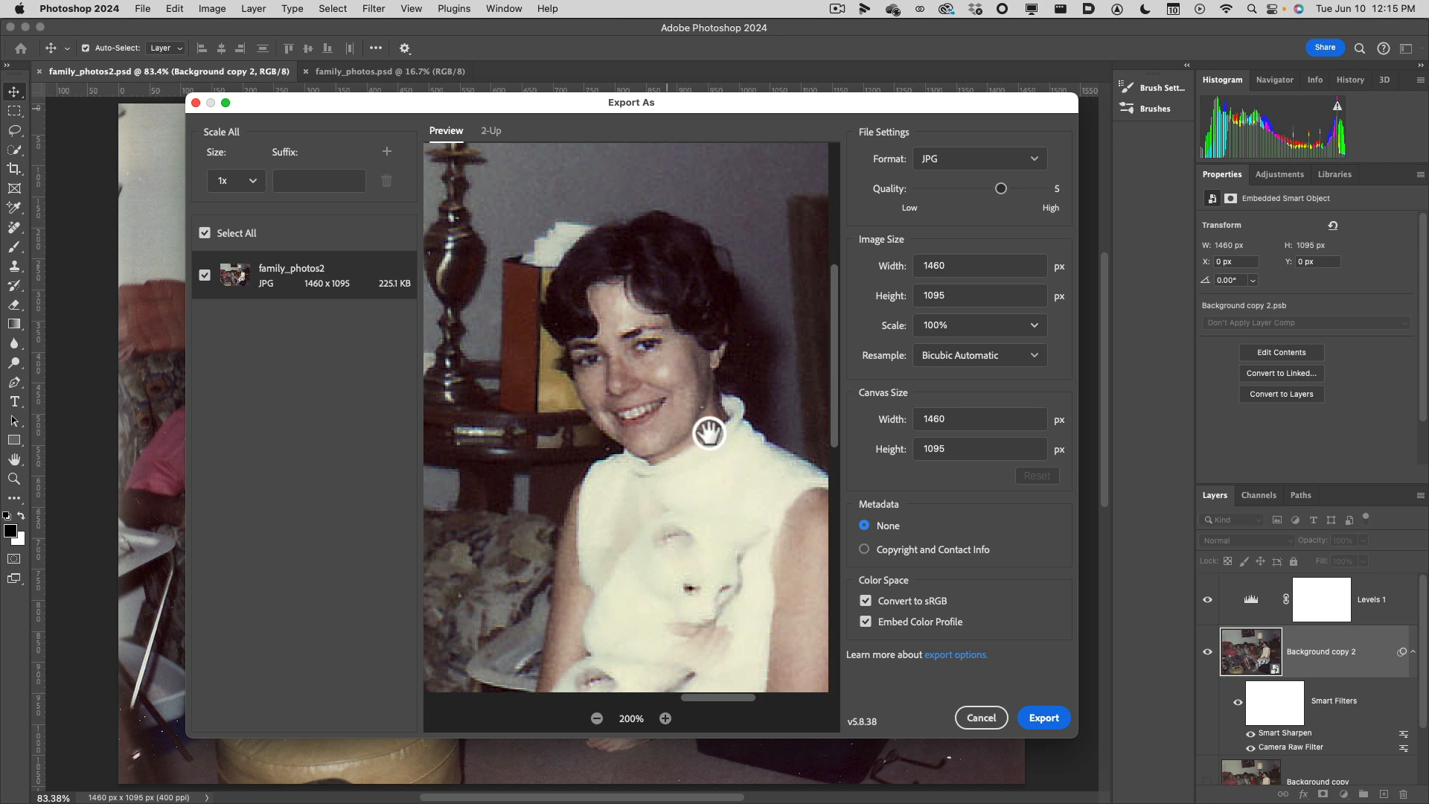
Set the exported image's width to 1000 px, letting the height scale proportionally.
{"action": "left_click", "coordinate": [597, 719]}
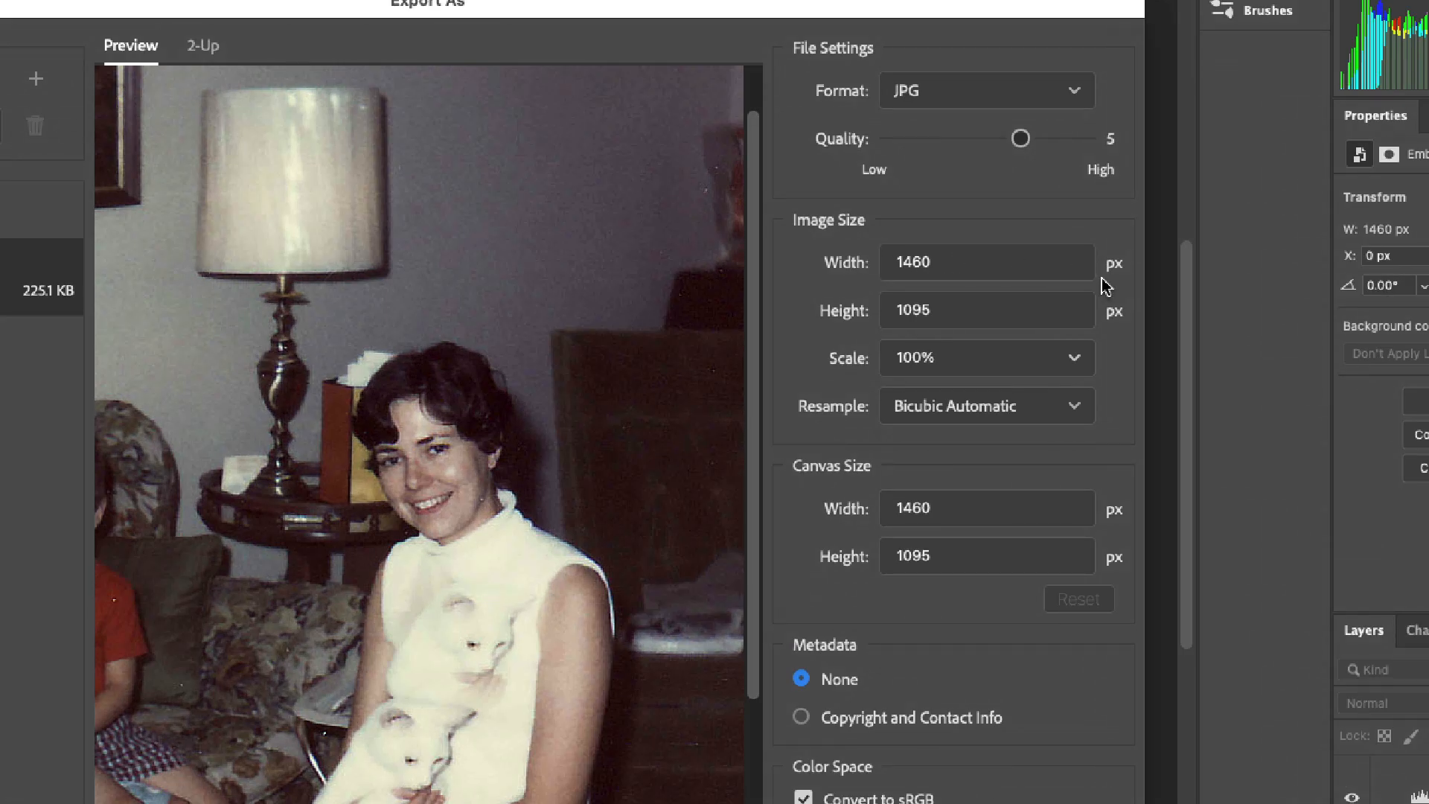
{"action": "left_click", "coordinate": [951, 262]}
{"action": "type", "text": "100"}
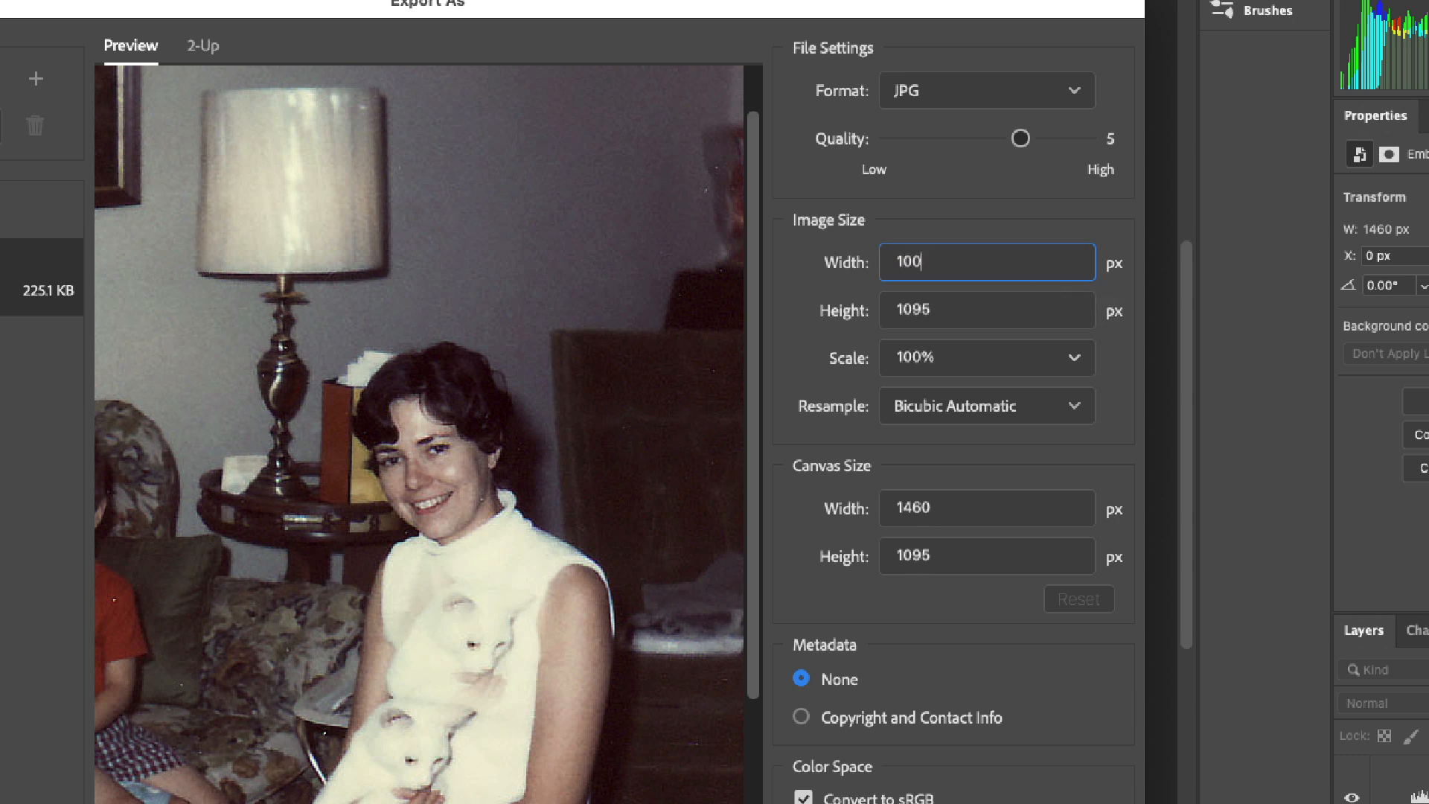
{"action": "type", "text": "0"}
{"action": "key", "text": "Tab"}
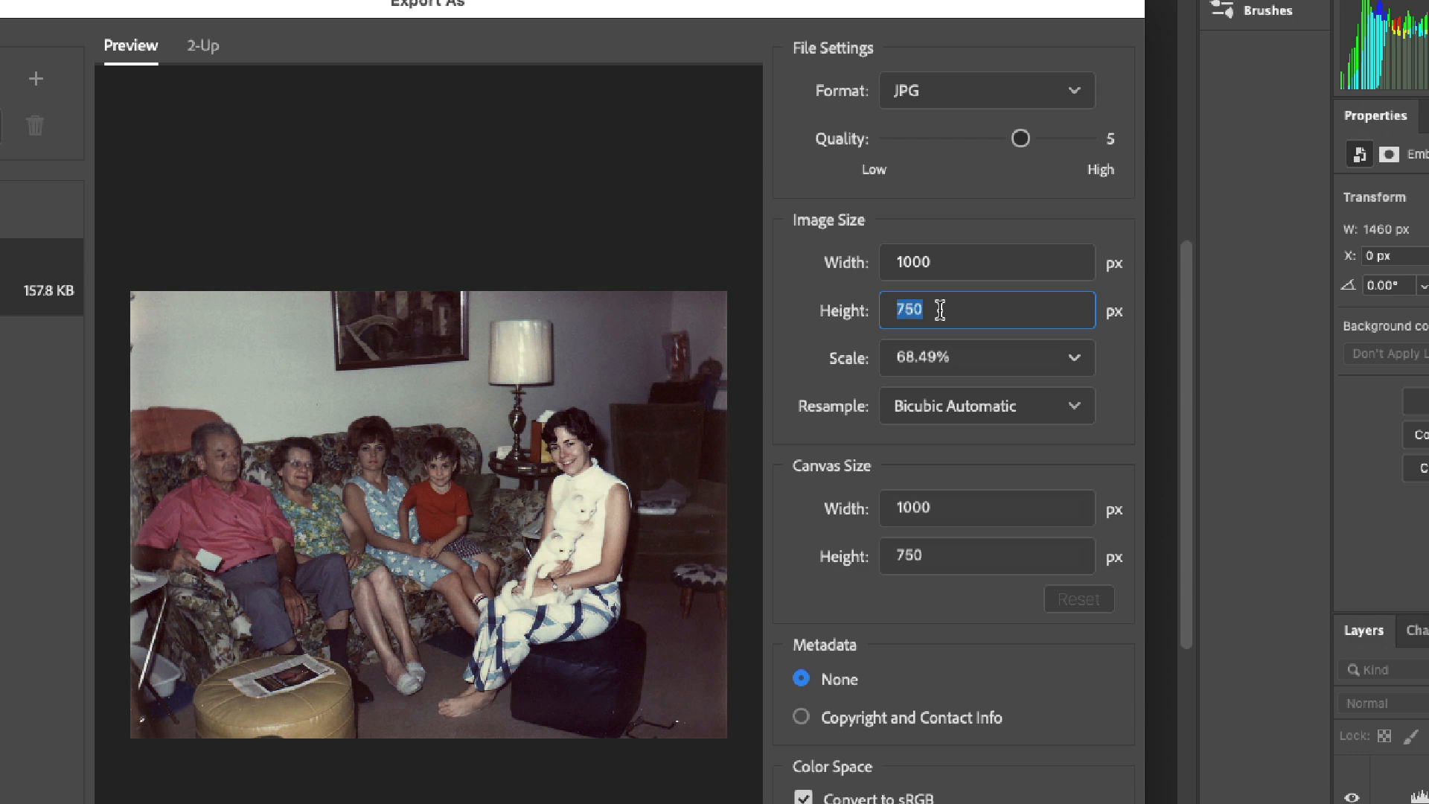
{"action": "left_click", "coordinate": [945, 260]}
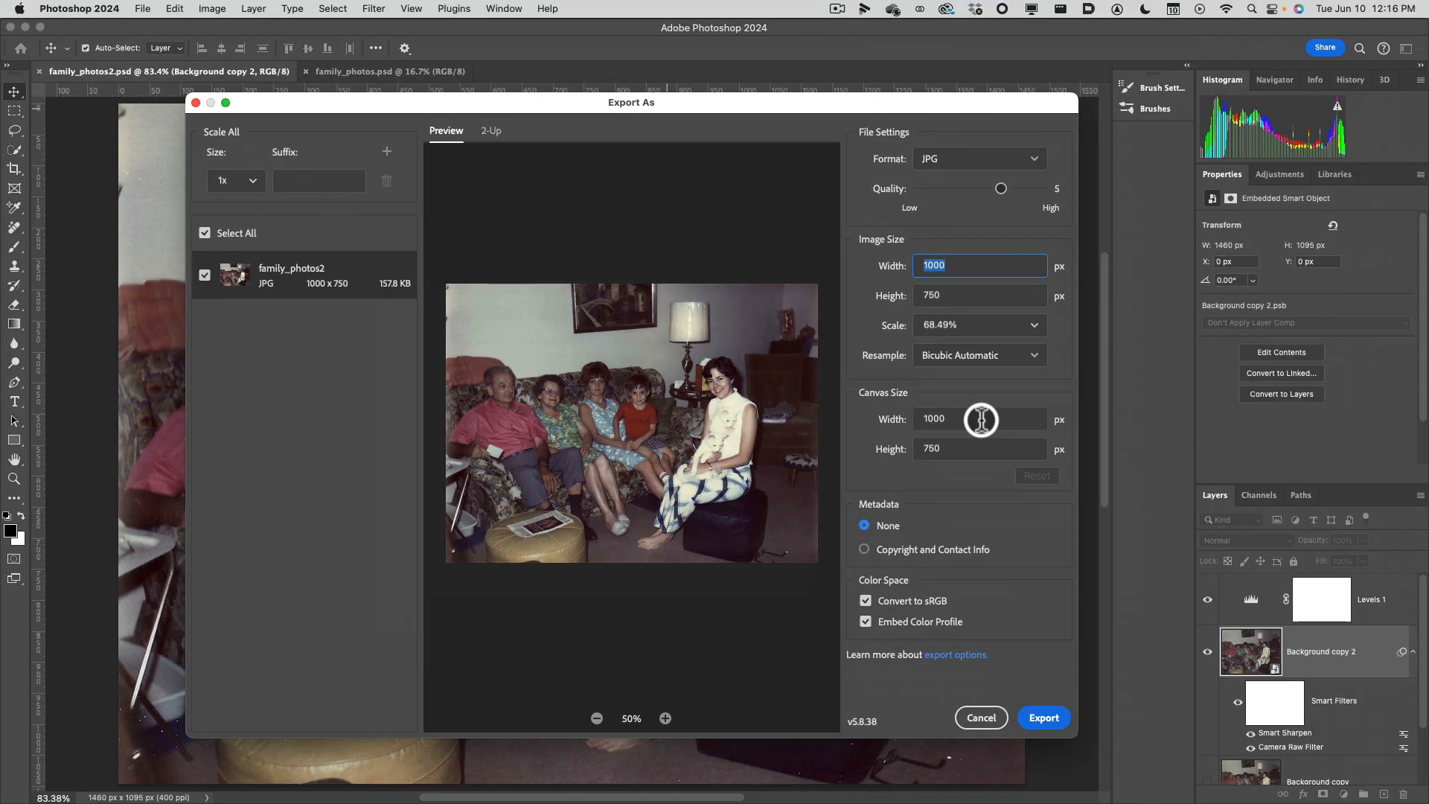
Try the Copyright and Contact Info metadata option, restore None, and keep the color profile embedded.
{"action": "left_click", "coordinate": [865, 551]}
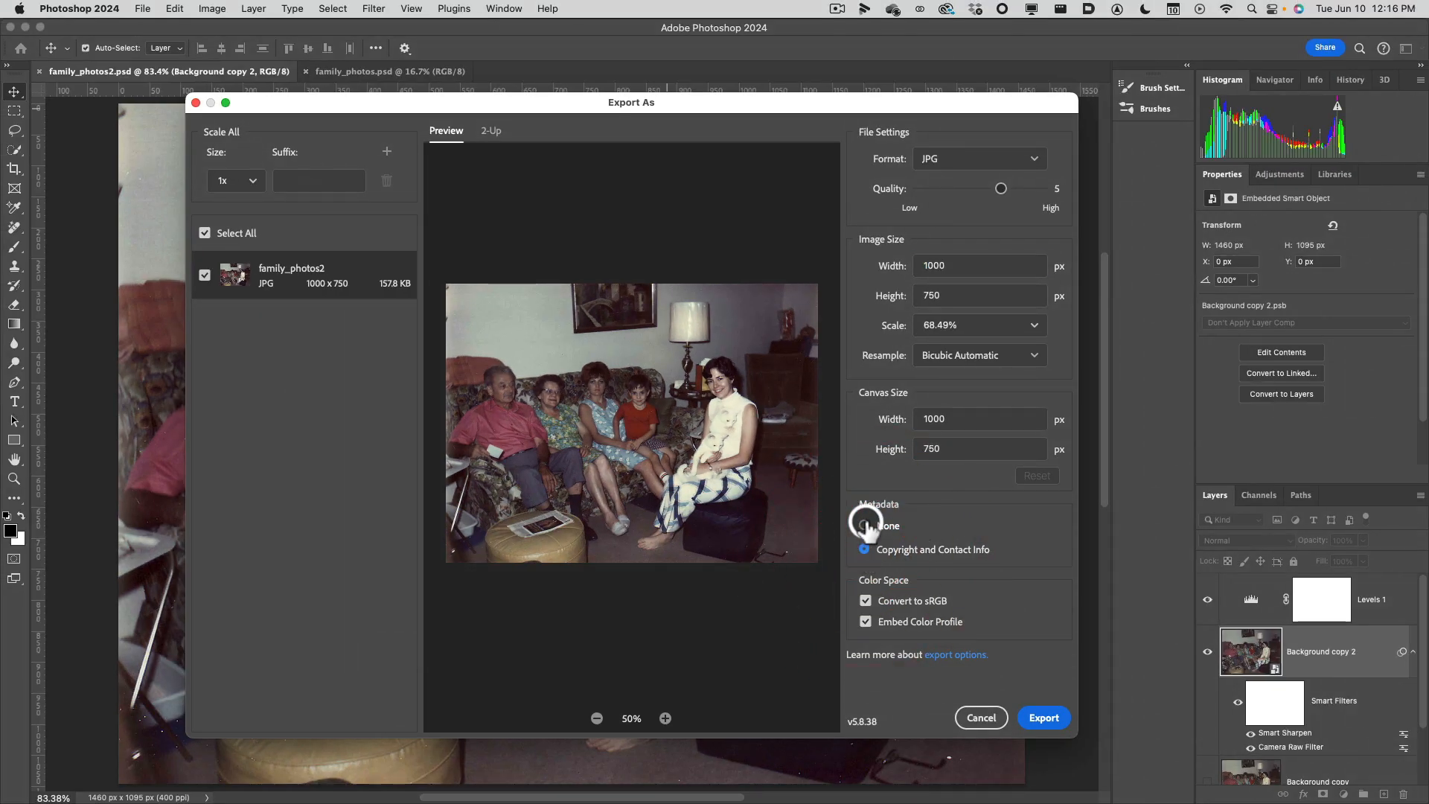
{"action": "left_click", "coordinate": [865, 527]}
{"action": "left_click", "coordinate": [866, 550]}
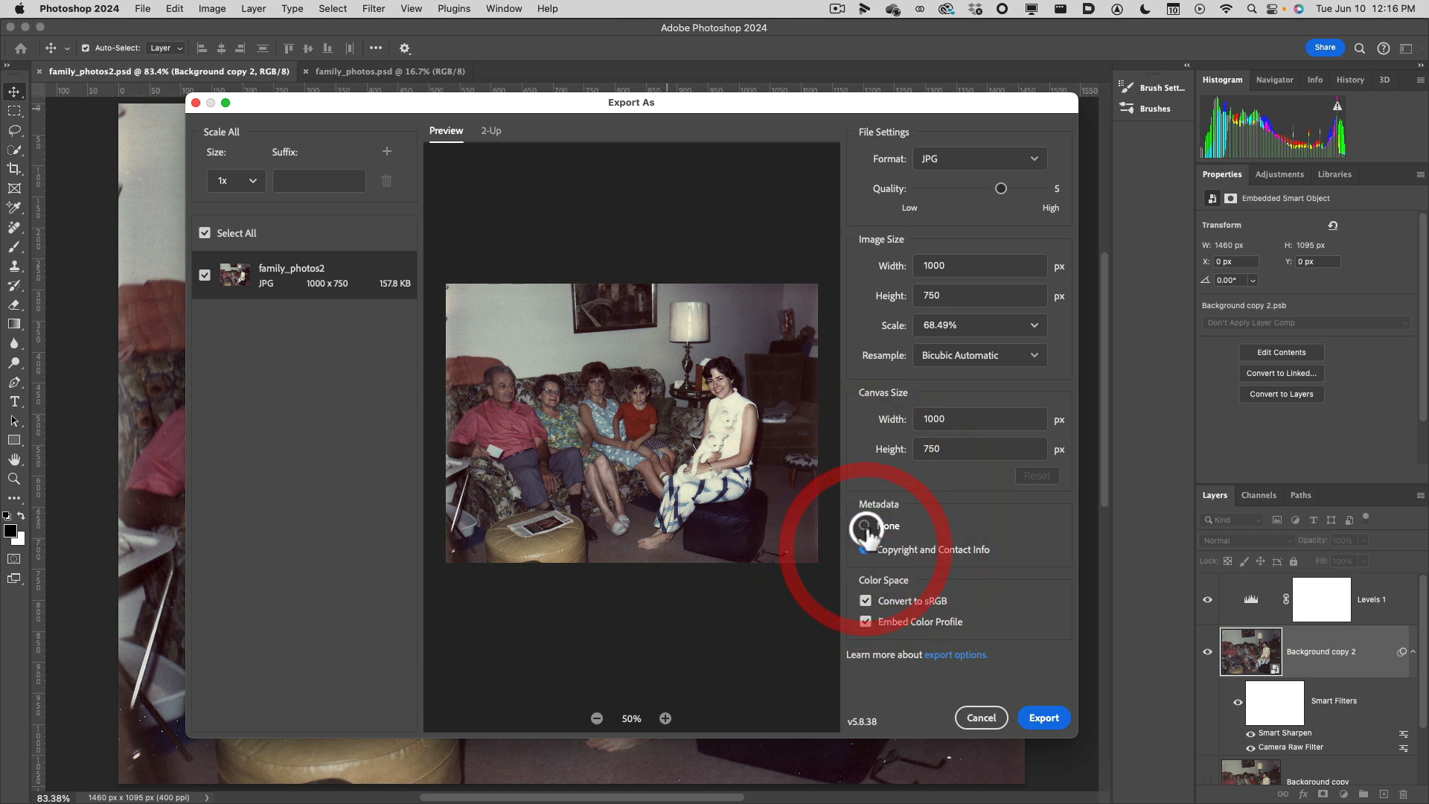
{"action": "left_click", "coordinate": [865, 528]}
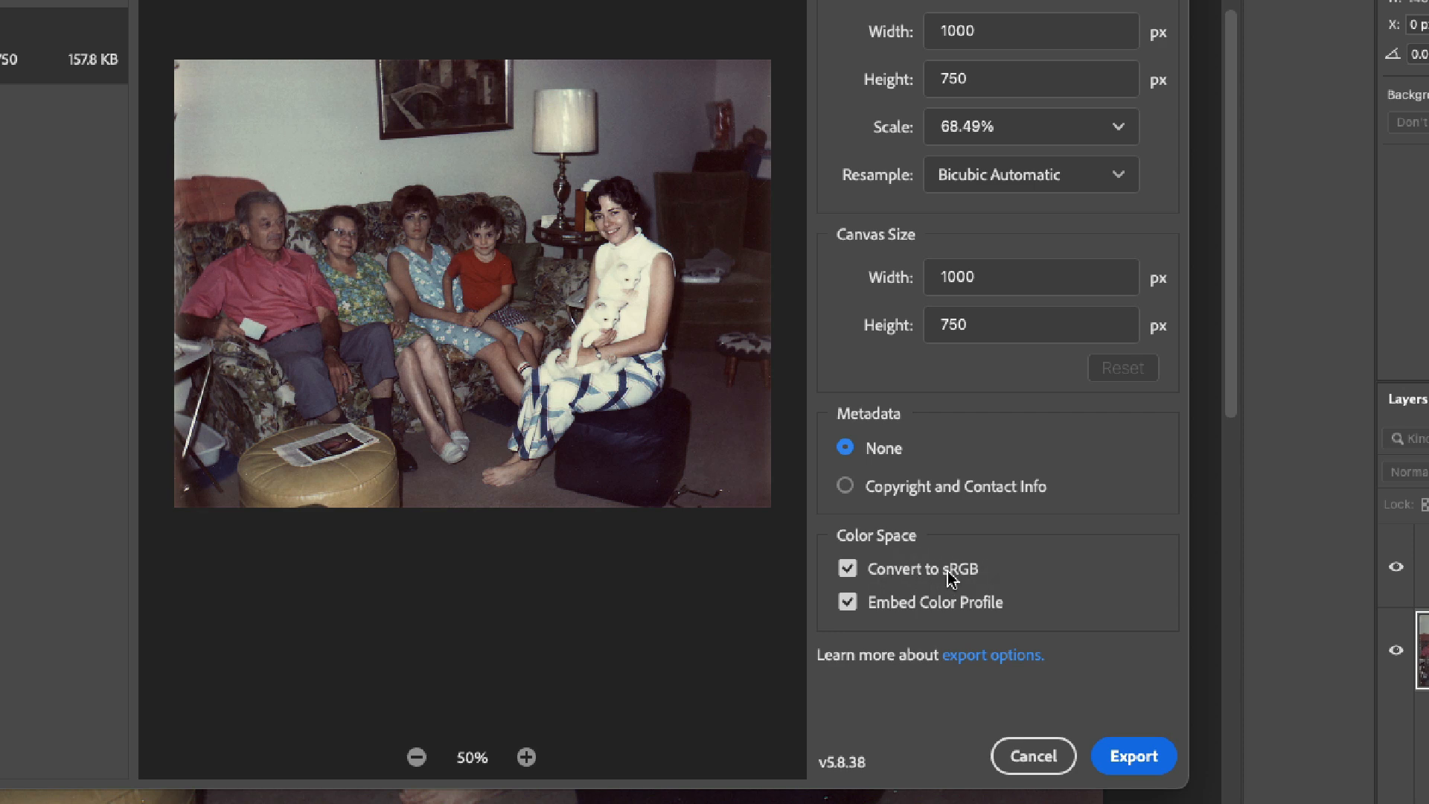
{"action": "left_click", "coordinate": [847, 603]}
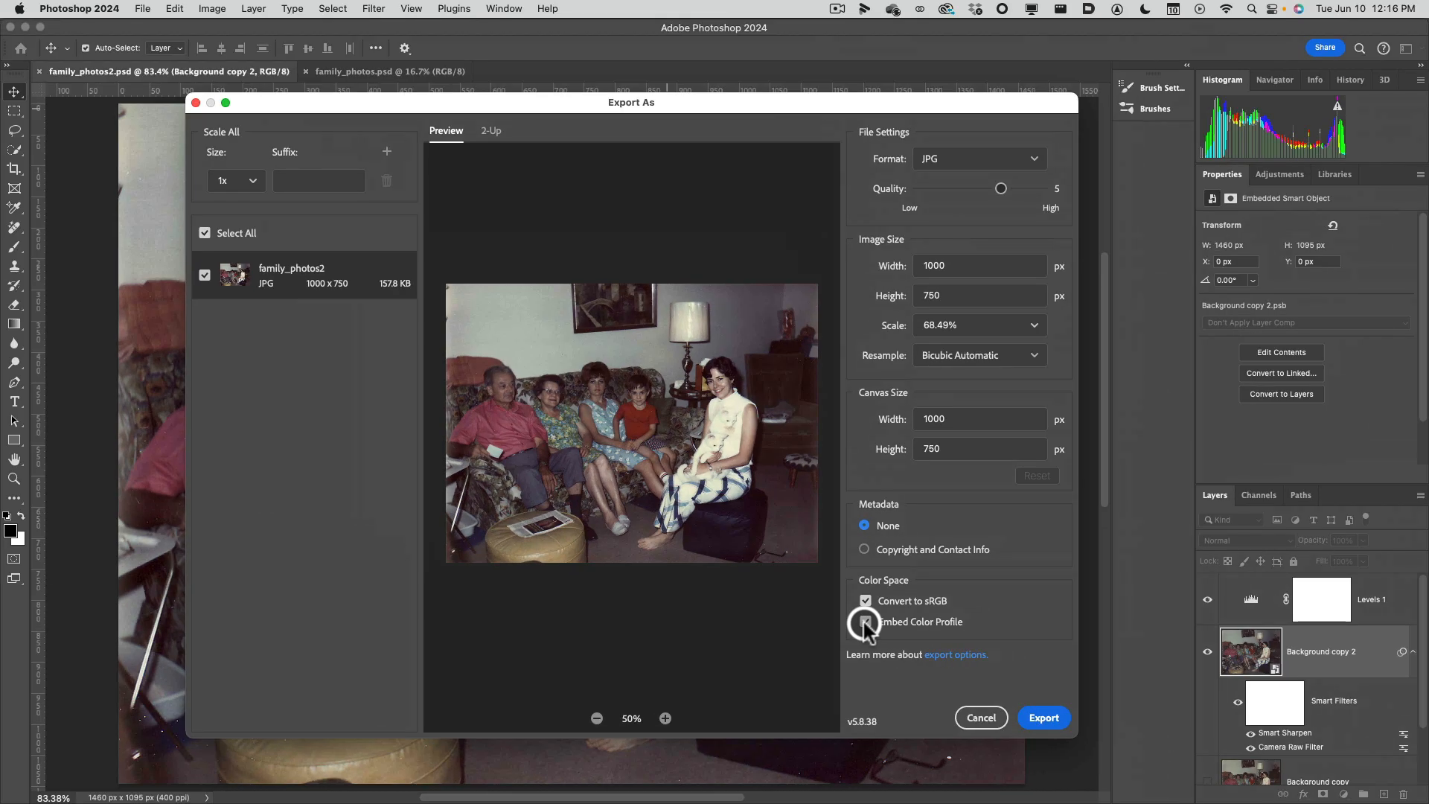
{"action": "left_click", "coordinate": [869, 596]}
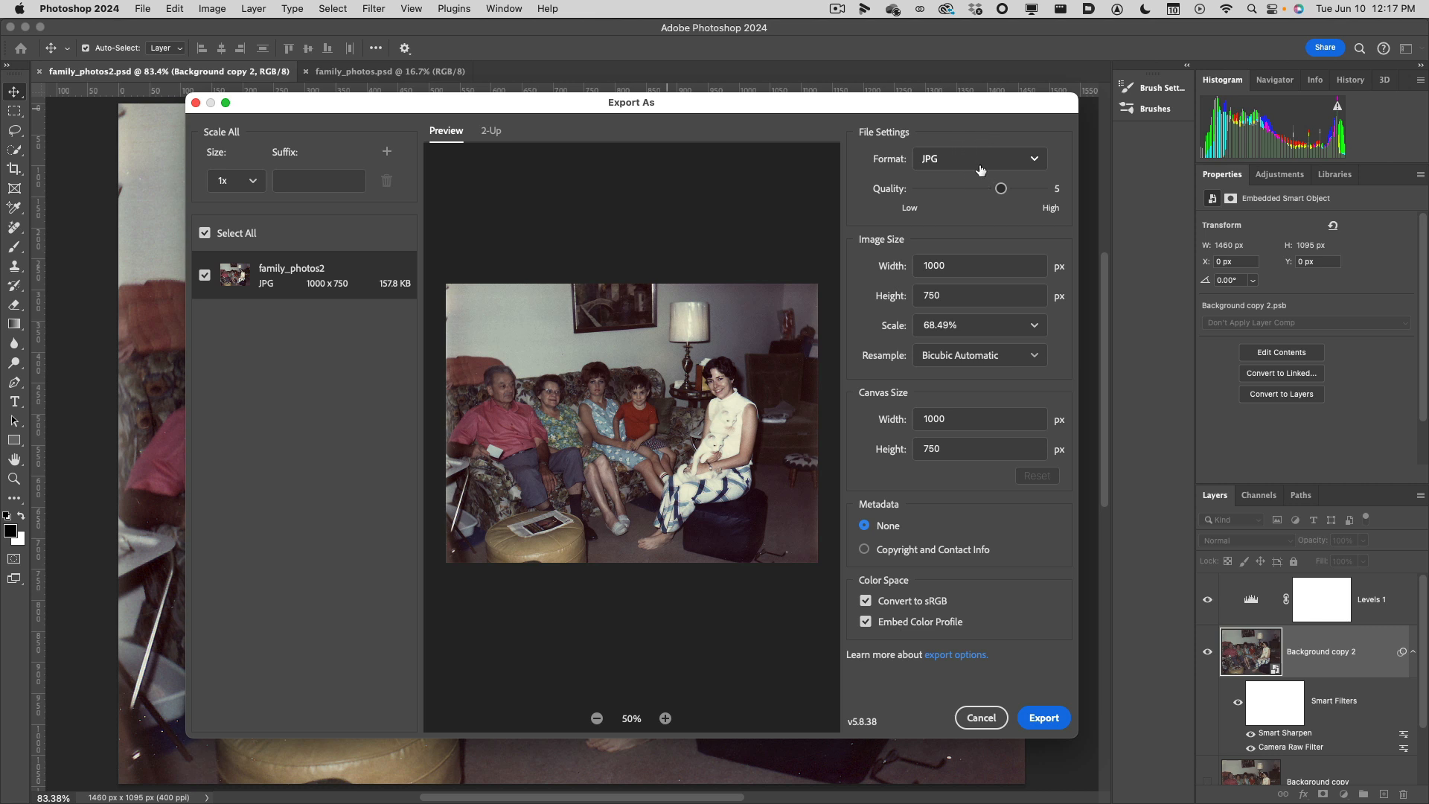
Recheck the quality, width and height settings and start the JPG export.
{"action": "left_click", "coordinate": [1001, 189]}
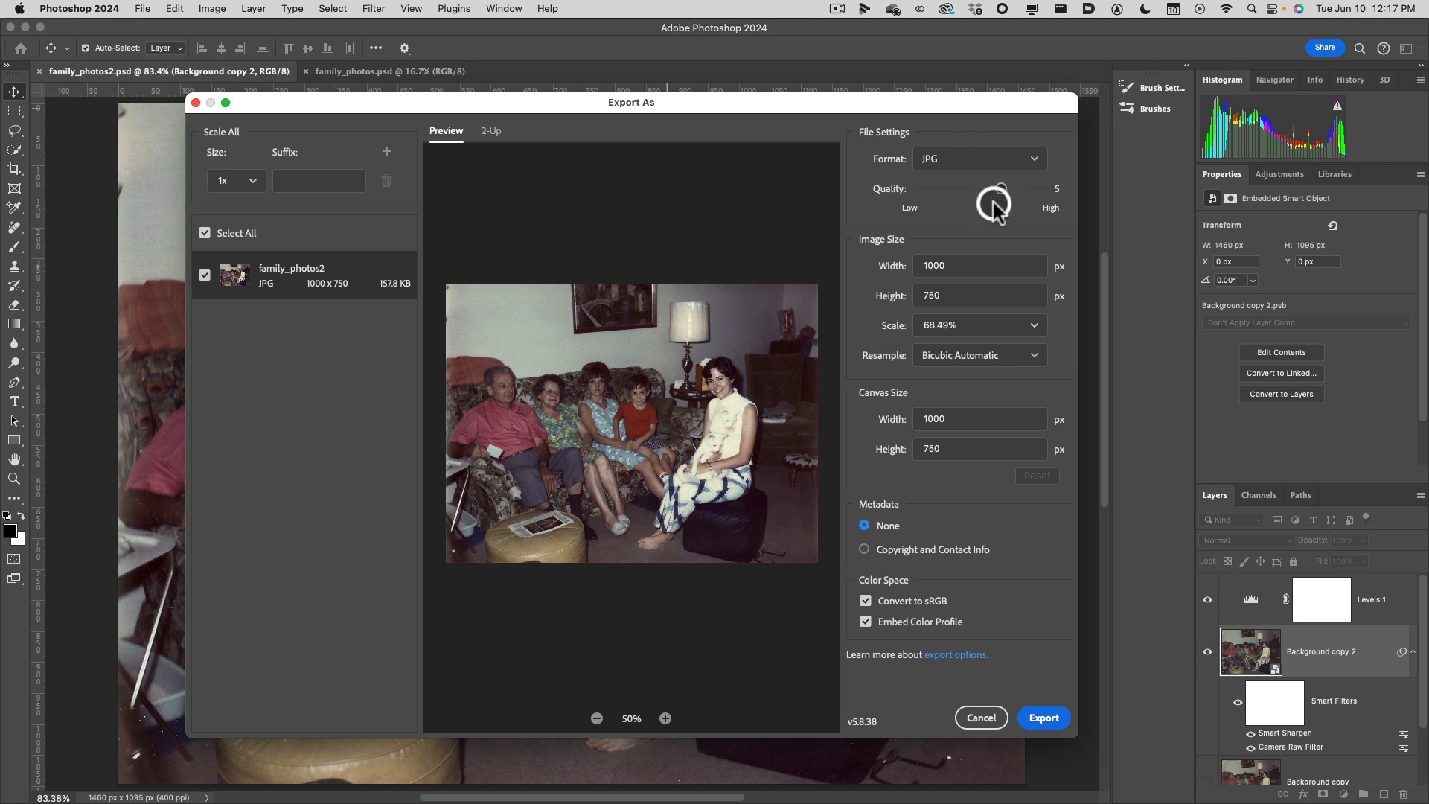
{"action": "left_click", "coordinate": [959, 261]}
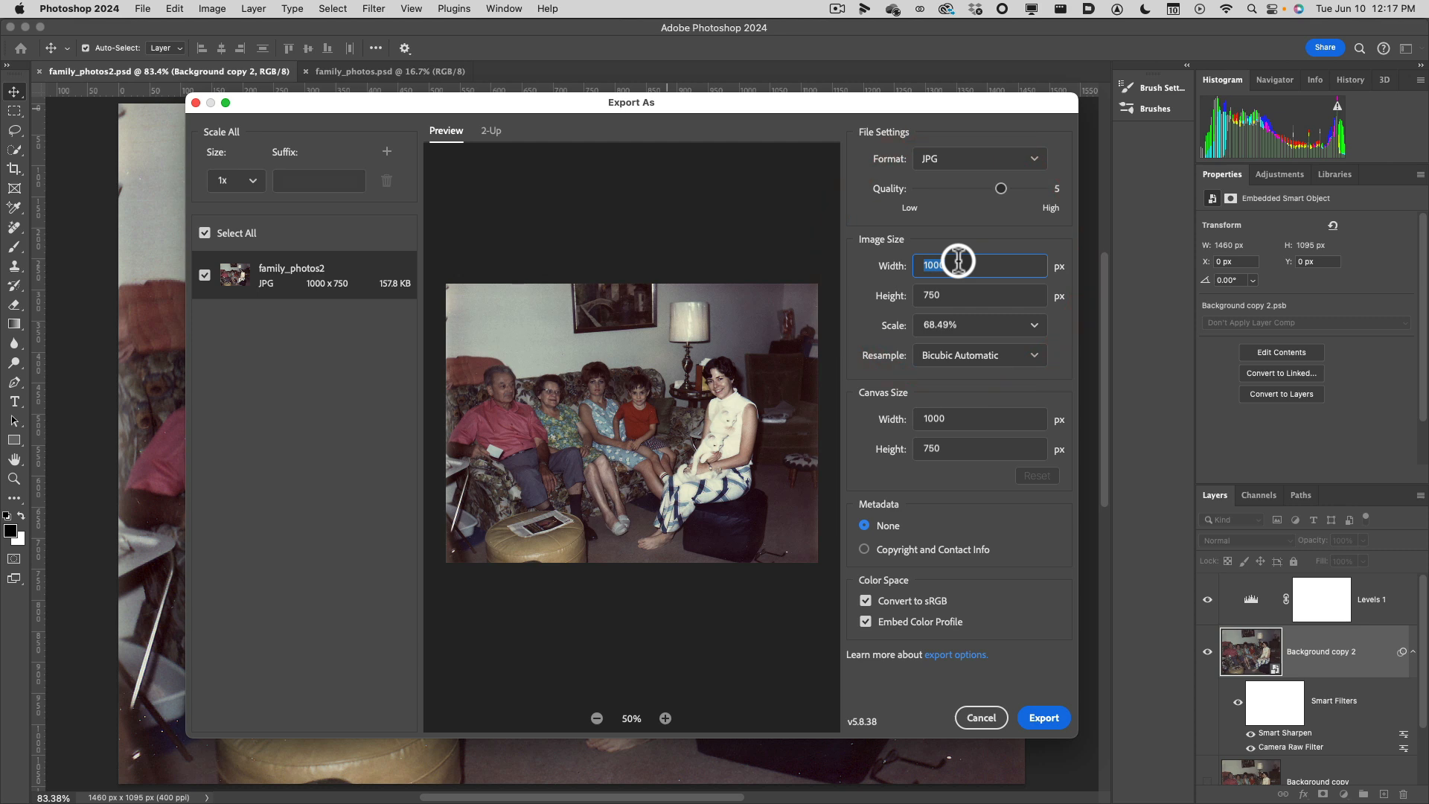
{"action": "left_click", "coordinate": [956, 296]}
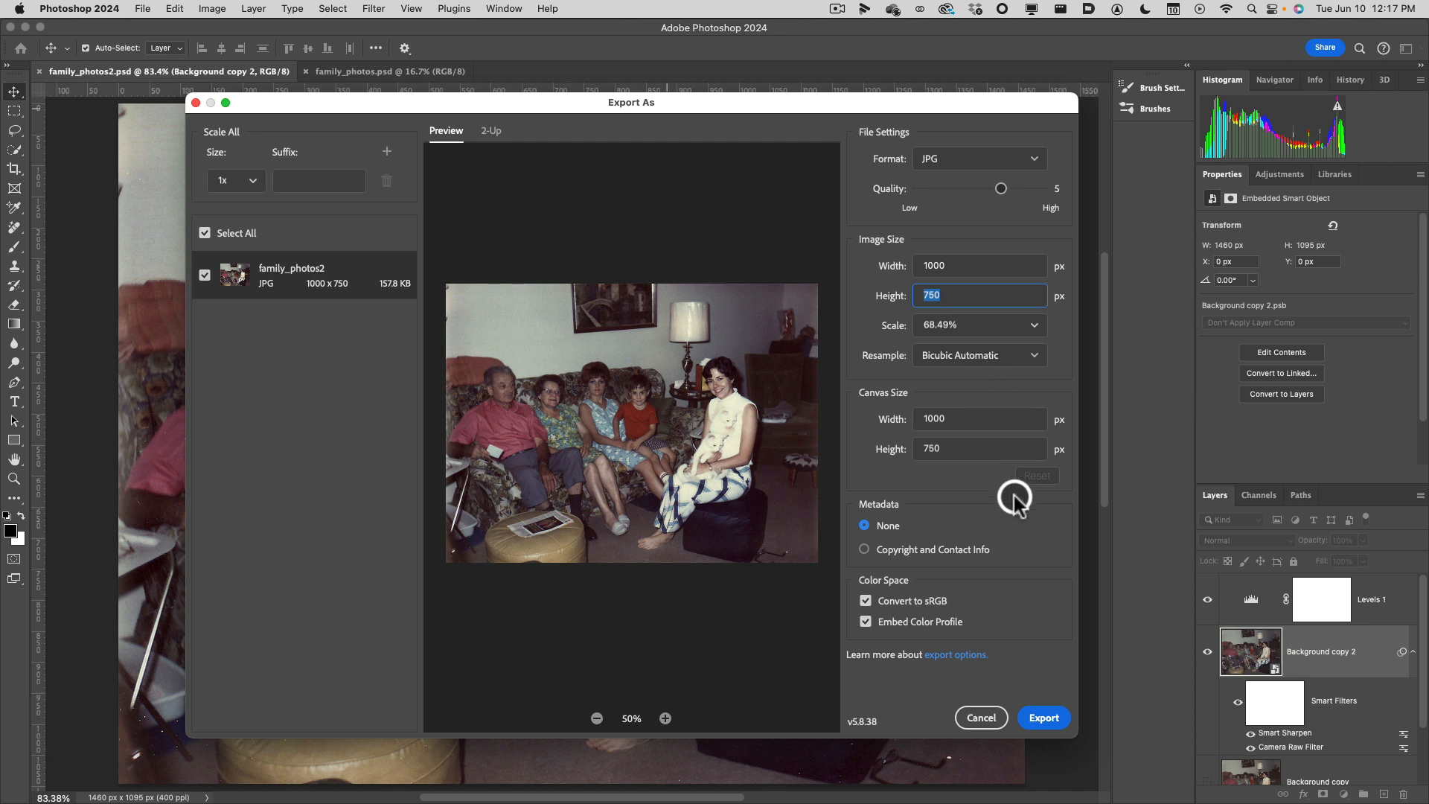
{"action": "left_click", "coordinate": [1042, 719]}
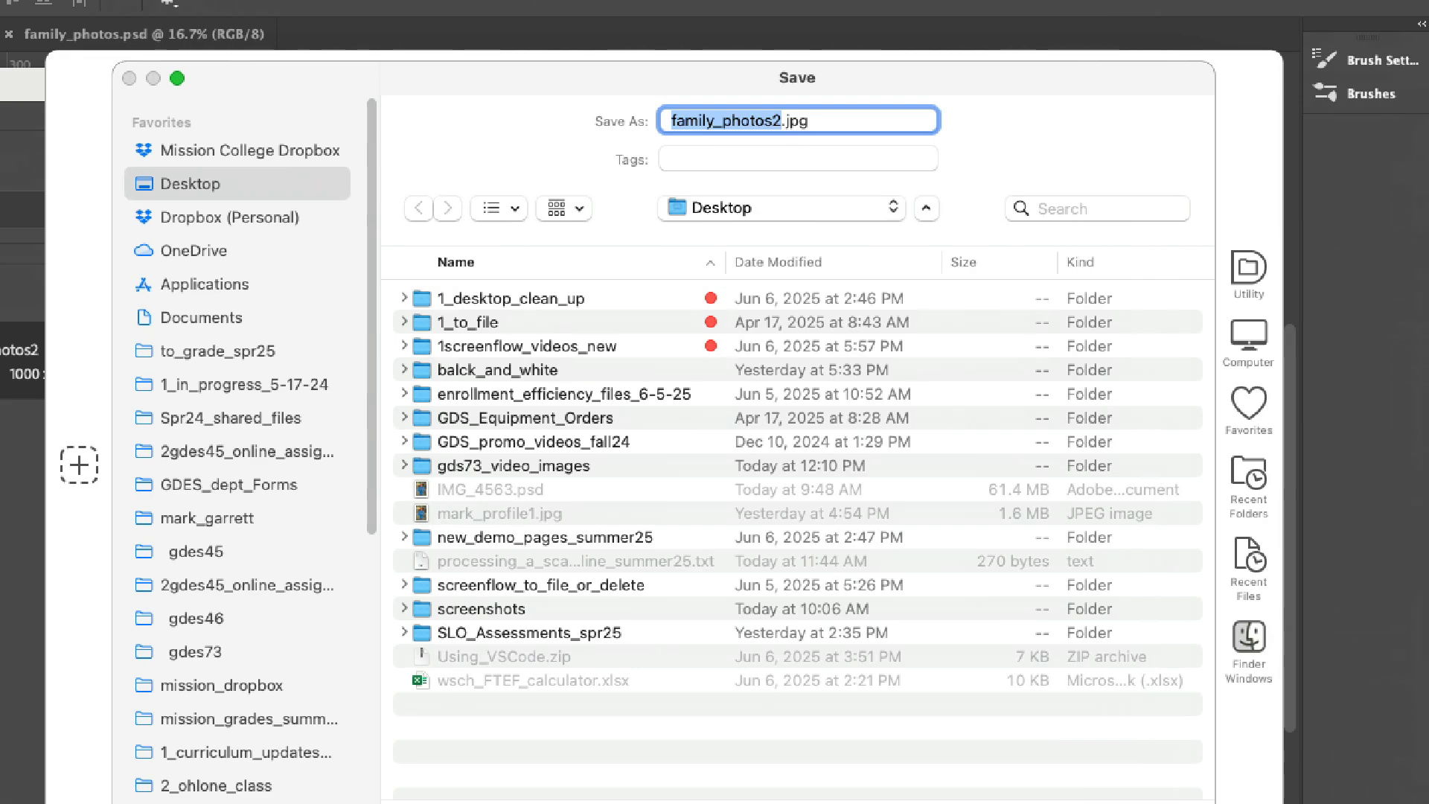
Name the exported file family_photos2_1000px.jpg.
{"action": "left_click", "coordinate": [783, 121]}
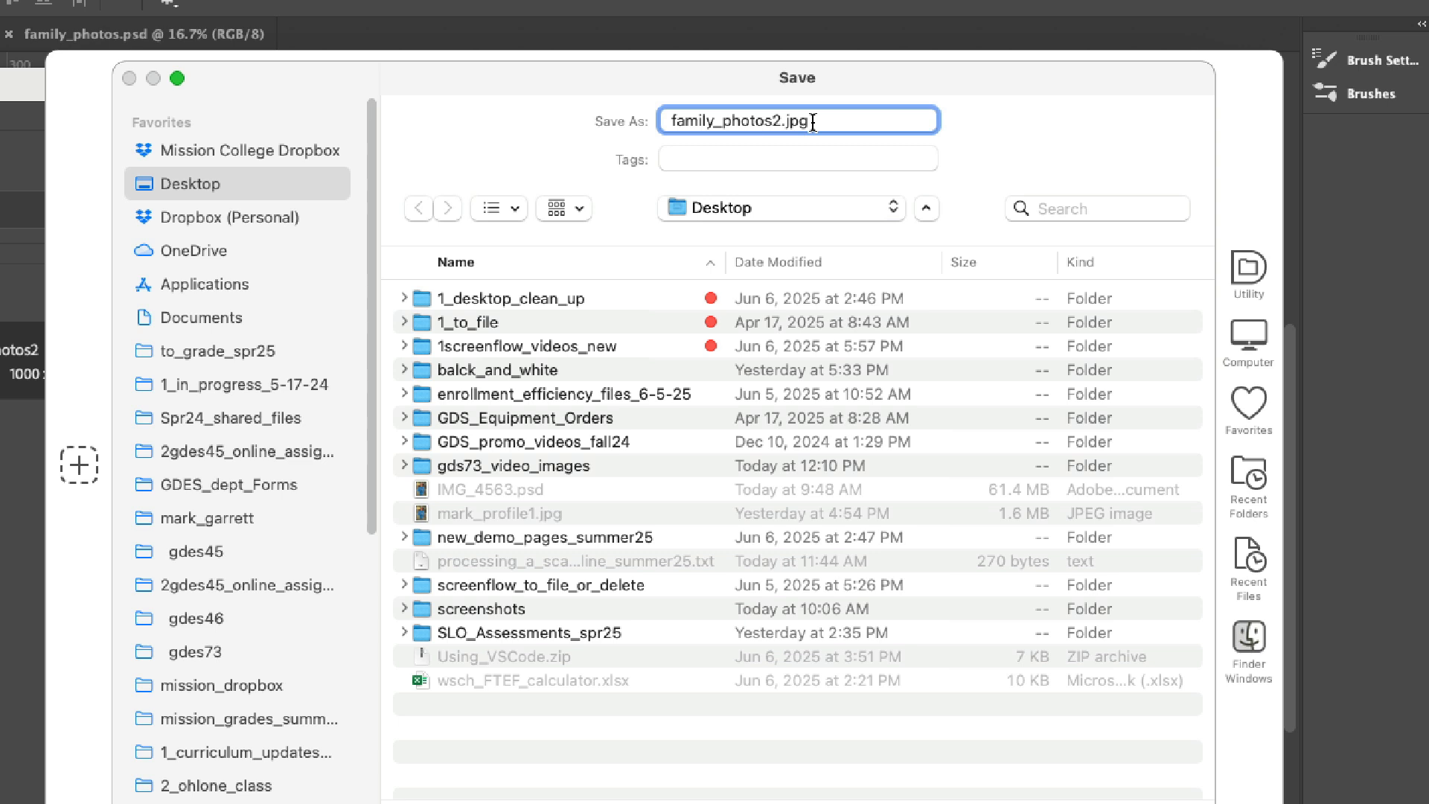
{"action": "type", "text": "_smal"}
{"action": "key", "text": "BackSpace"}
{"action": "key", "text": "BackSpace"}
{"action": "key", "text": "BackSpace"}
{"action": "key", "text": "BackSpace"}
{"action": "type", "text": "100px"}
{"action": "type", "text": "0"}
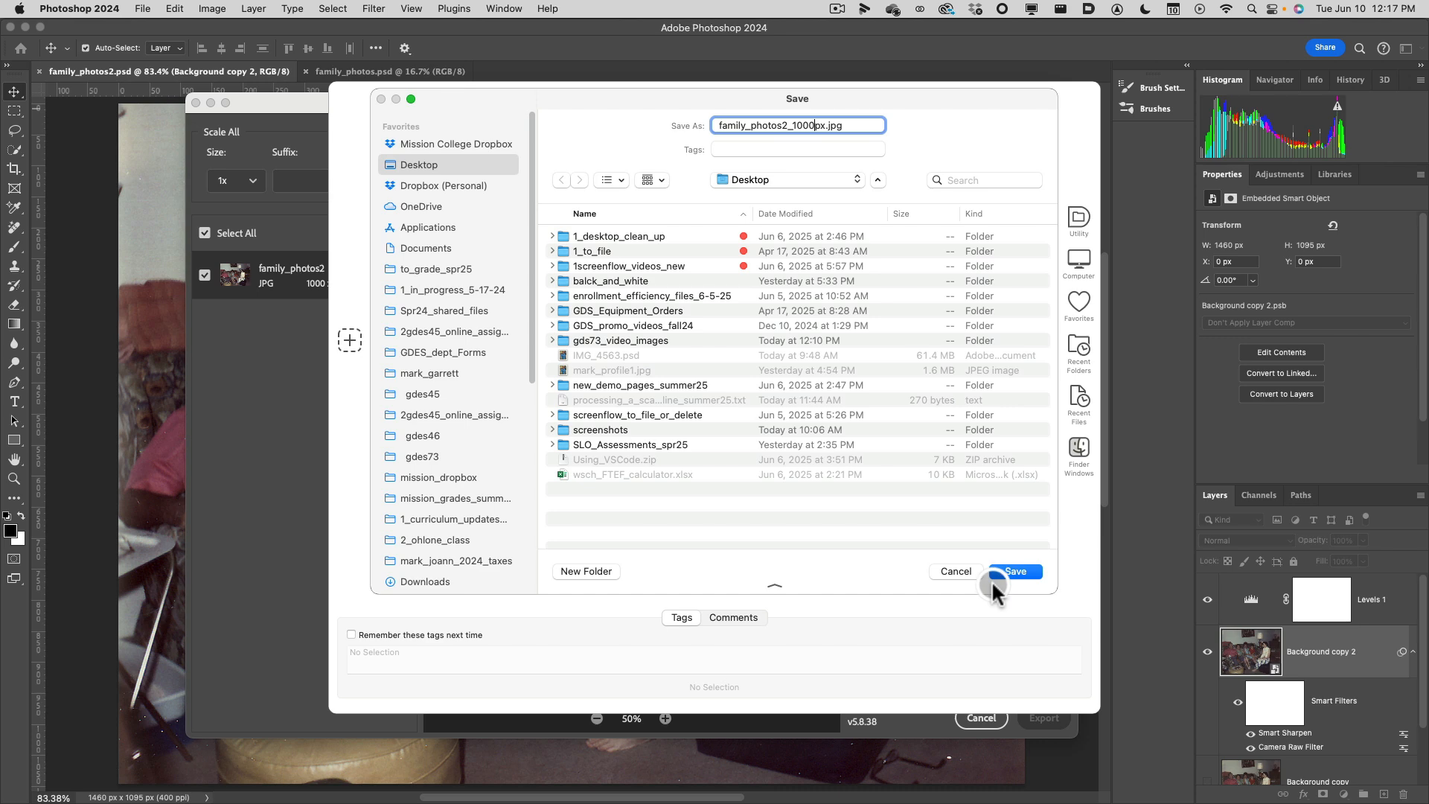
Create a folder named family_photos on the Desktop and save the exported JPG in it.
{"action": "left_click", "coordinate": [581, 571]}
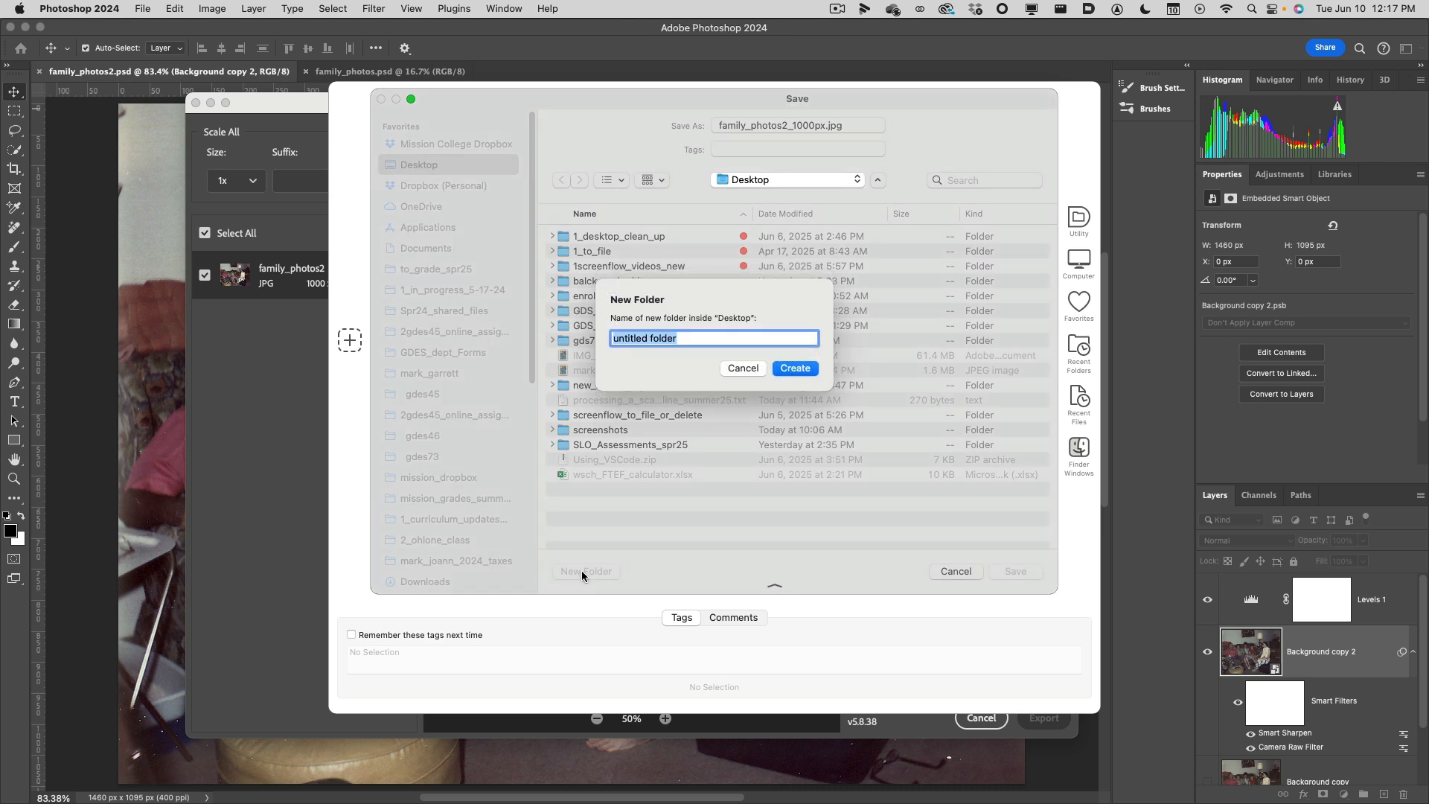
{"action": "type", "text": "fami"}
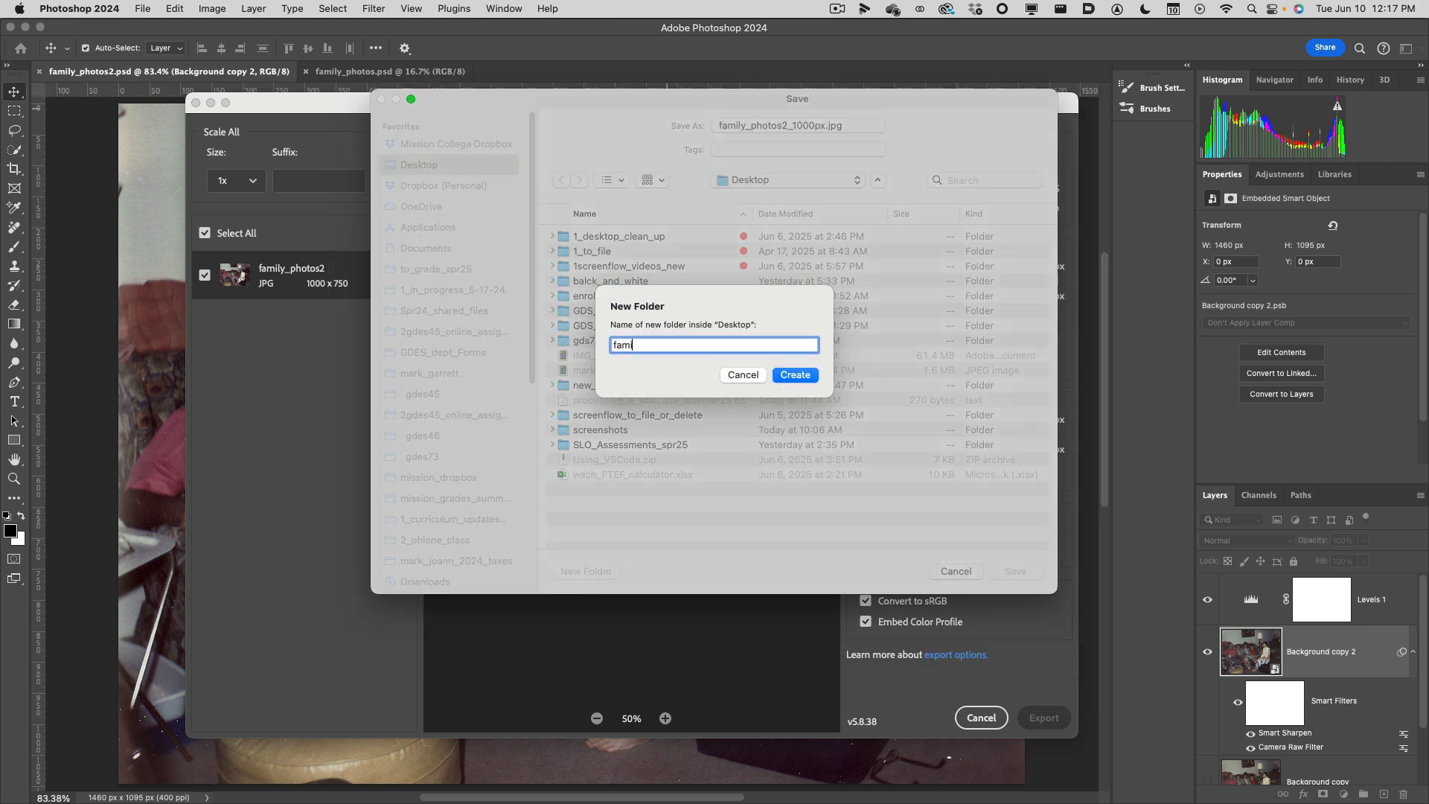
{"action": "type", "text": "ly_photos"}
{"action": "left_click", "coordinate": [805, 377]}
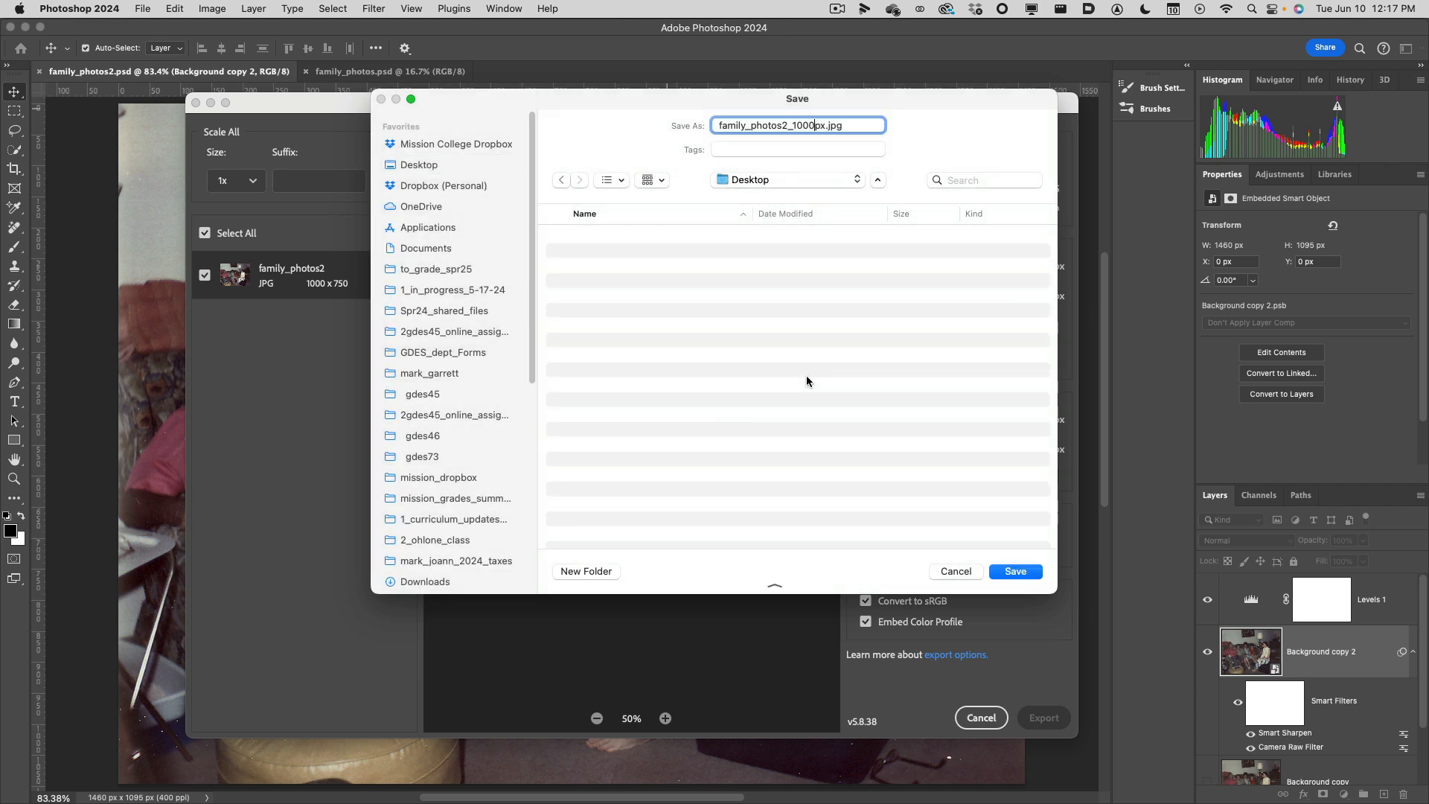
{"action": "left_click", "coordinate": [998, 571]}
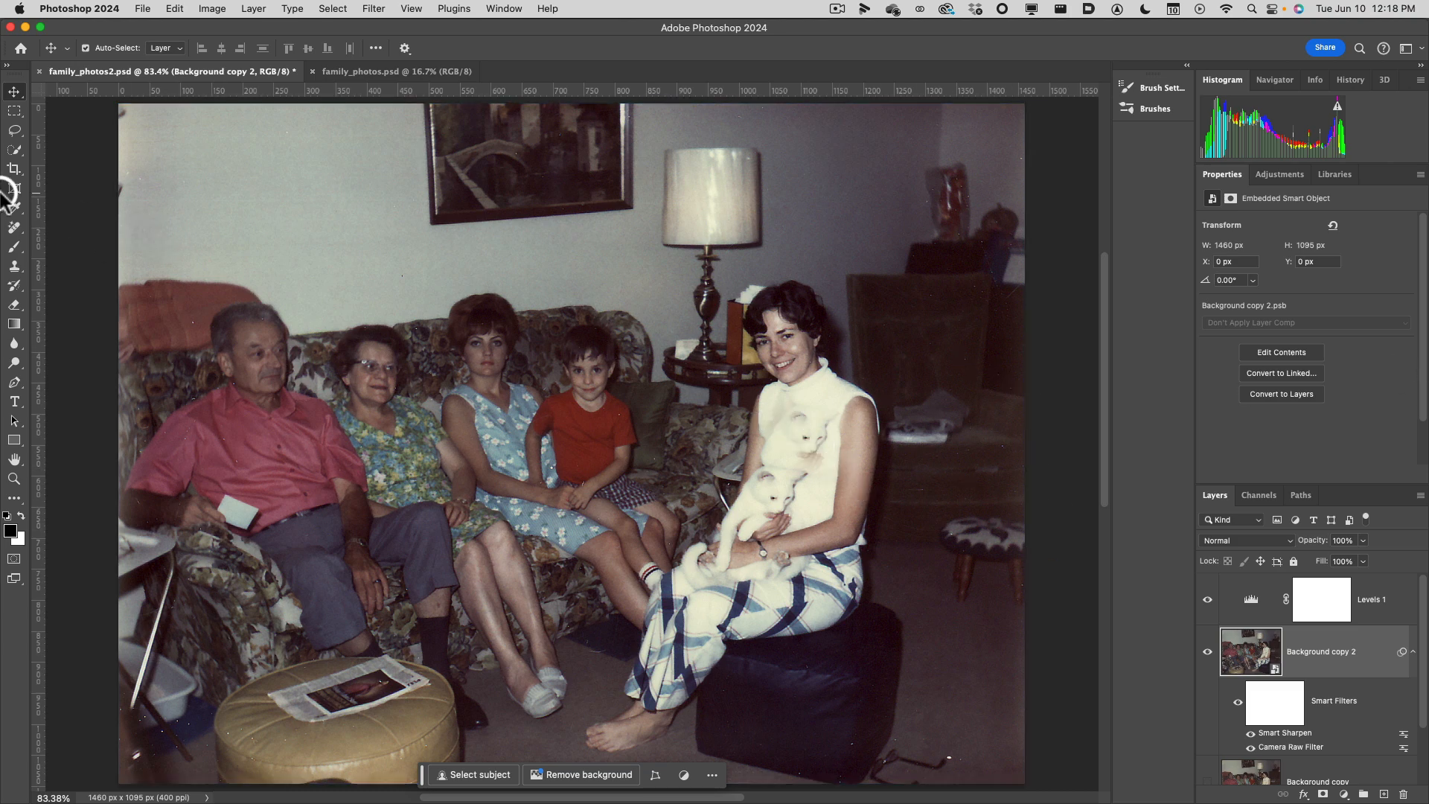
Switch to Finder and open the family_photos folder on the Desktop to check the exported JPG.
{"action": "mouse_move", "coordinate": [12, 80]}
{"action": "left_click", "coordinate": [13, 28]}
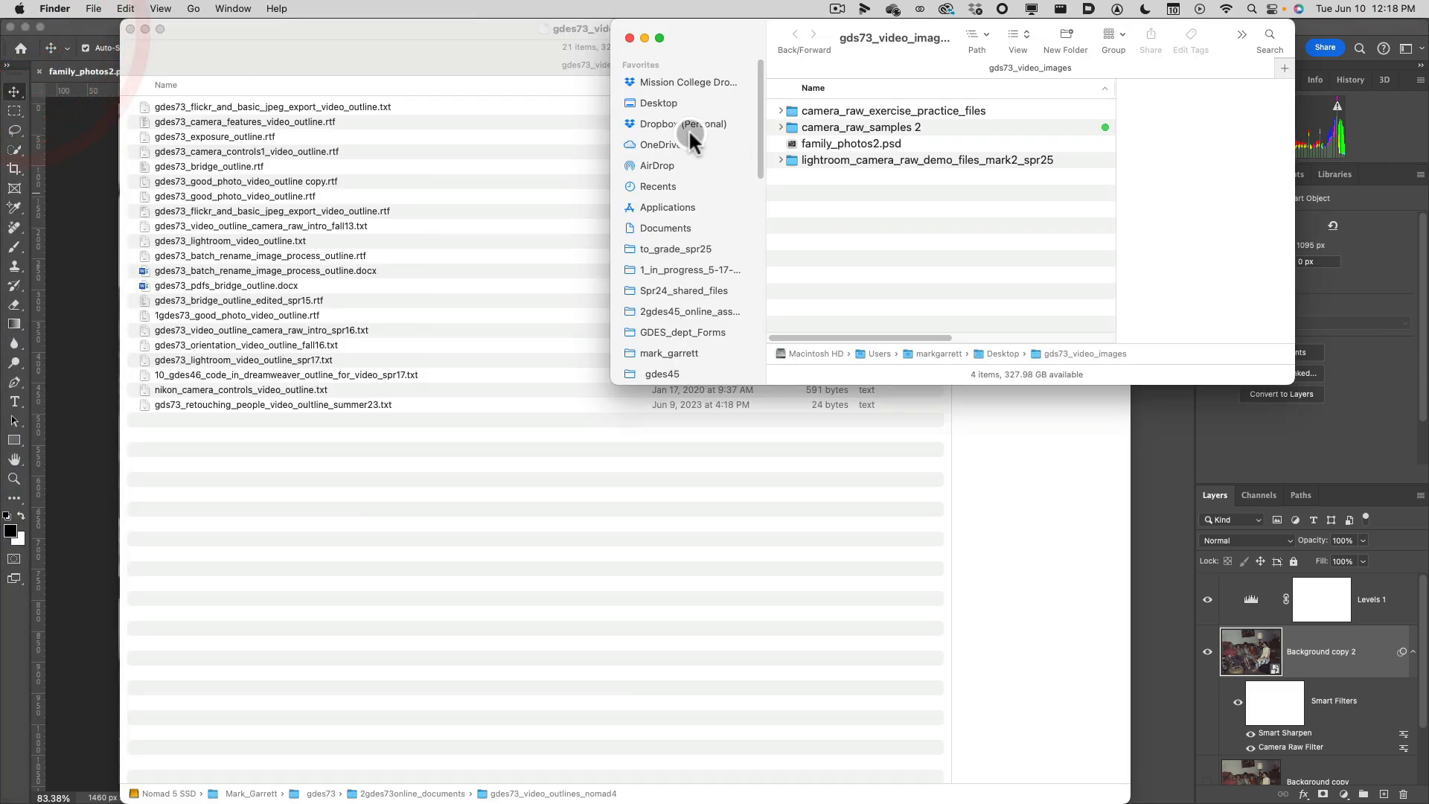
{"action": "left_click", "coordinate": [668, 103]}
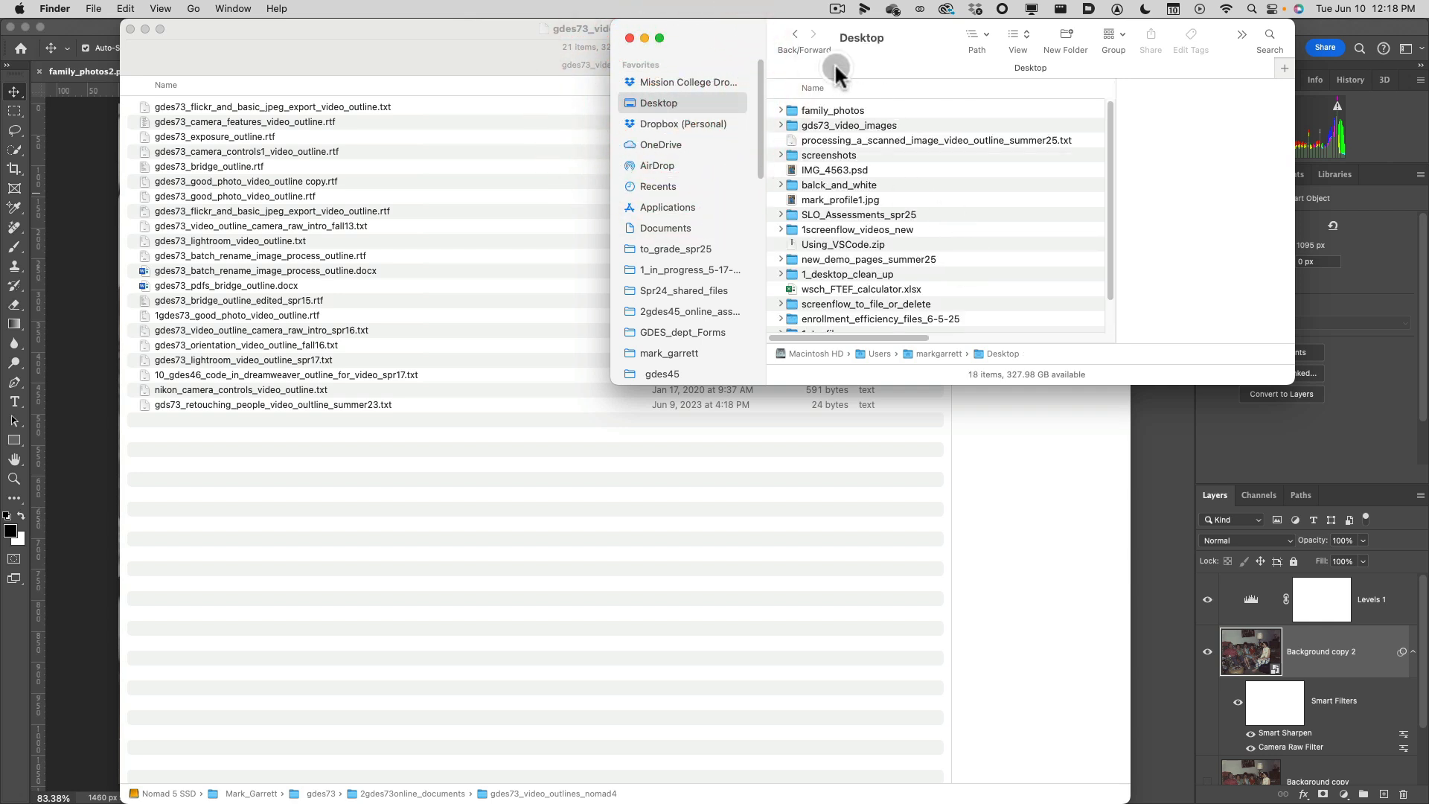
{"action": "double_click", "coordinate": [843, 108]}
{"action": "mouse_move", "coordinate": [882, 67]}
{"action": "left_mouse_down"}
{"action": "mouse_move", "coordinate": [873, 82]}
{"action": "mouse_move", "coordinate": [889, 67]}
{"action": "left_mouse_up"}
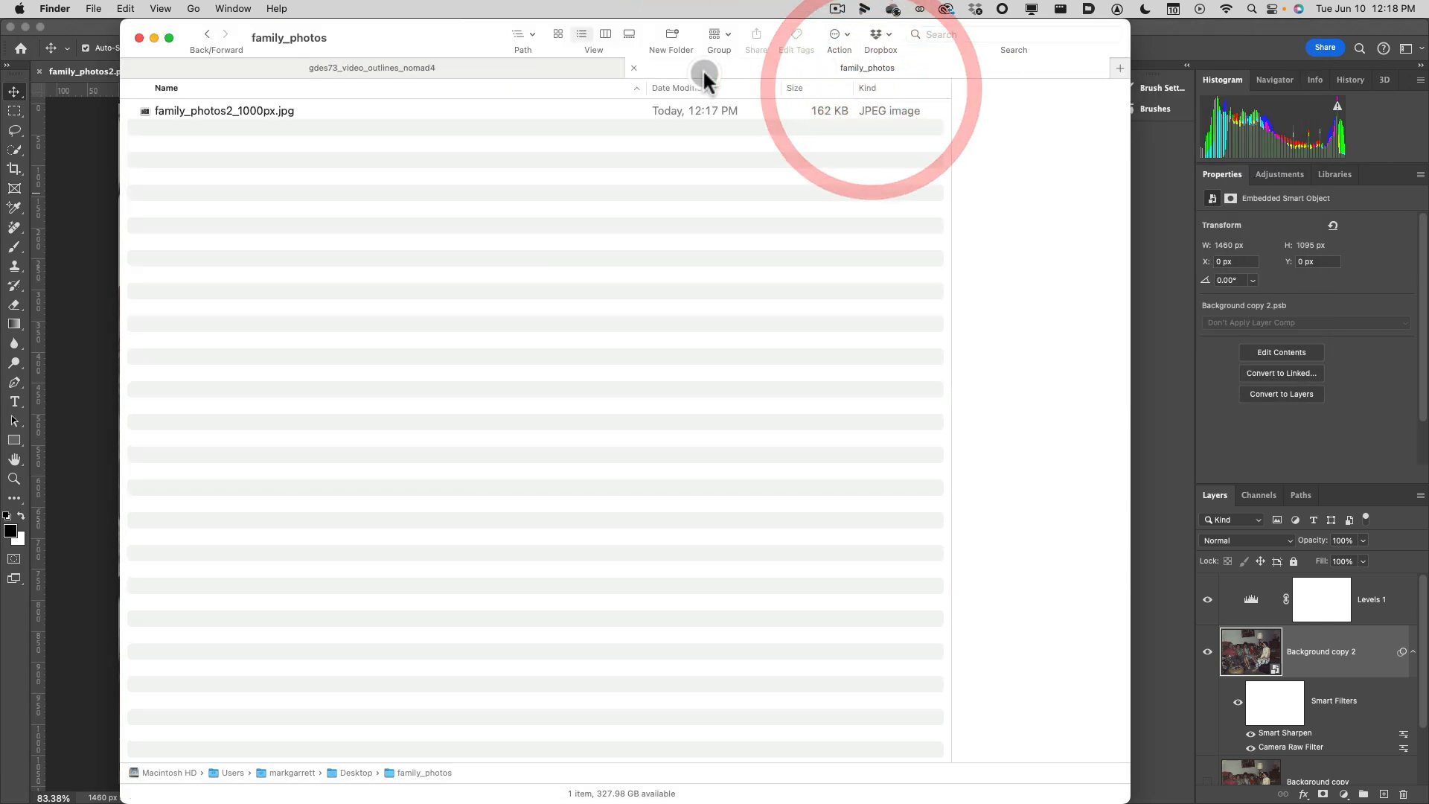
Preview family_photos2_1000px.jpg in Finder and close the preview again.
{"action": "left_click", "coordinate": [404, 110]}
{"action": "key", "text": "space"}
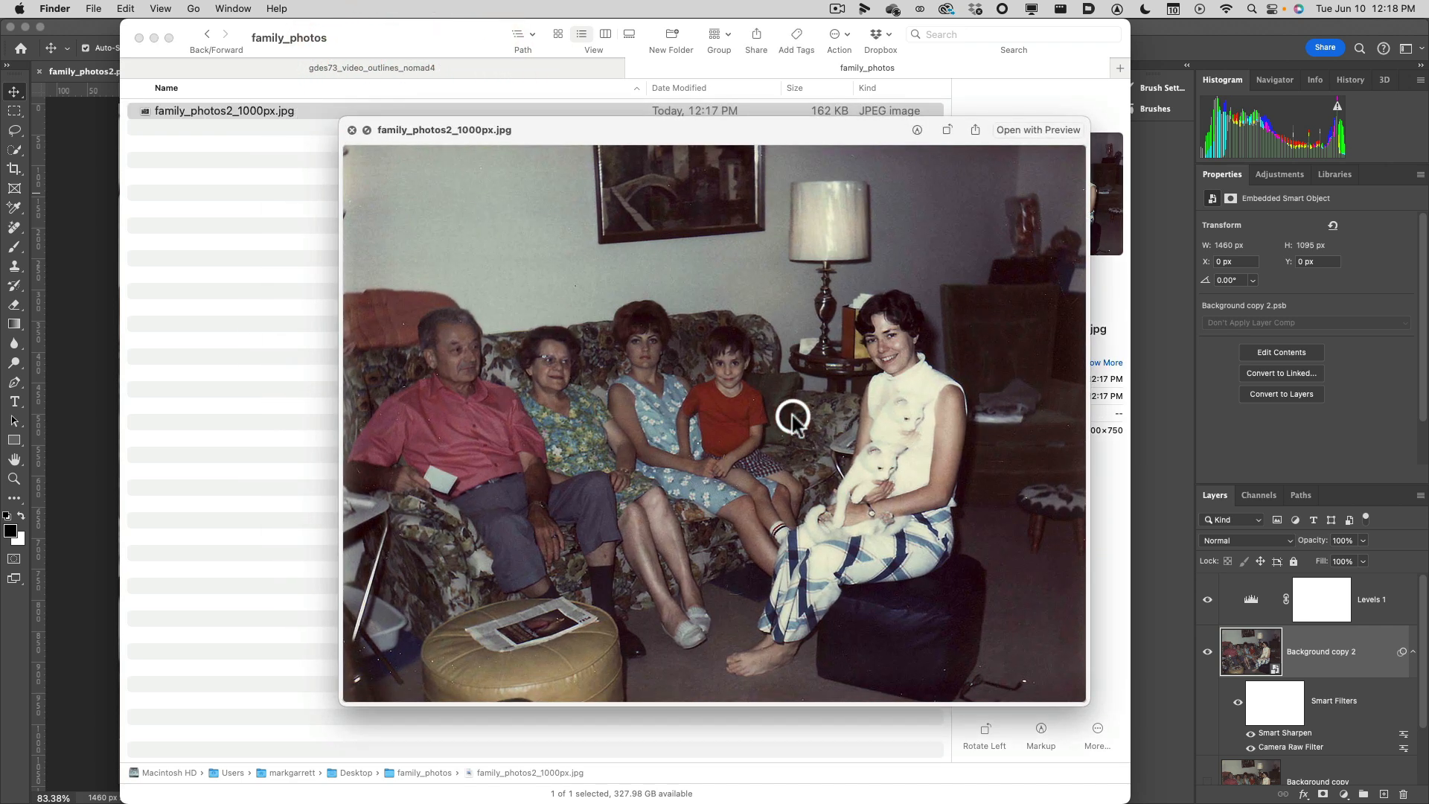
{"action": "key", "text": "space"}
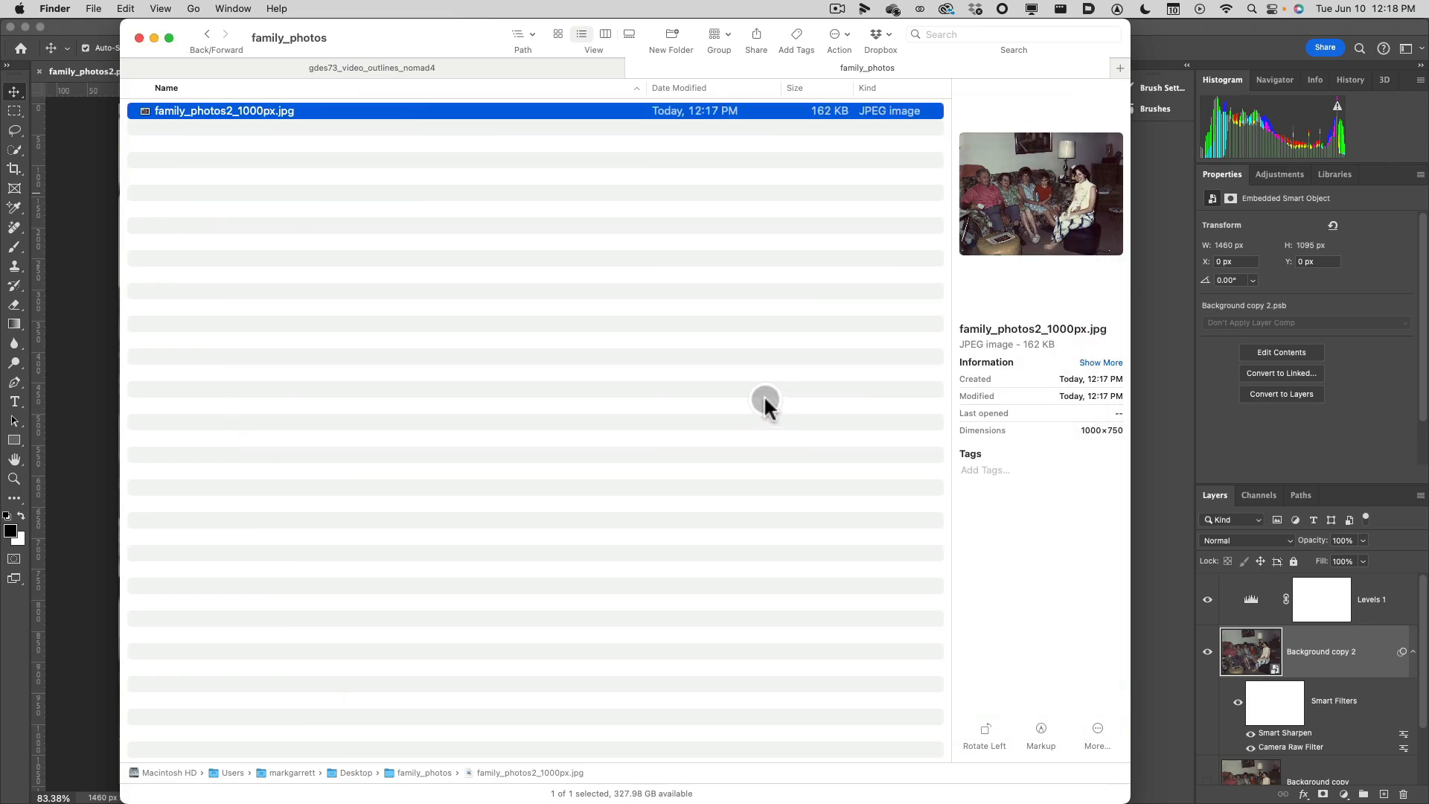
Switch back to Photoshop, bring up the family_photos2.psd document and save it.
{"action": "middle_click", "coordinate": [765, 395]}
{"action": "left_click", "coordinate": [375, 238]}
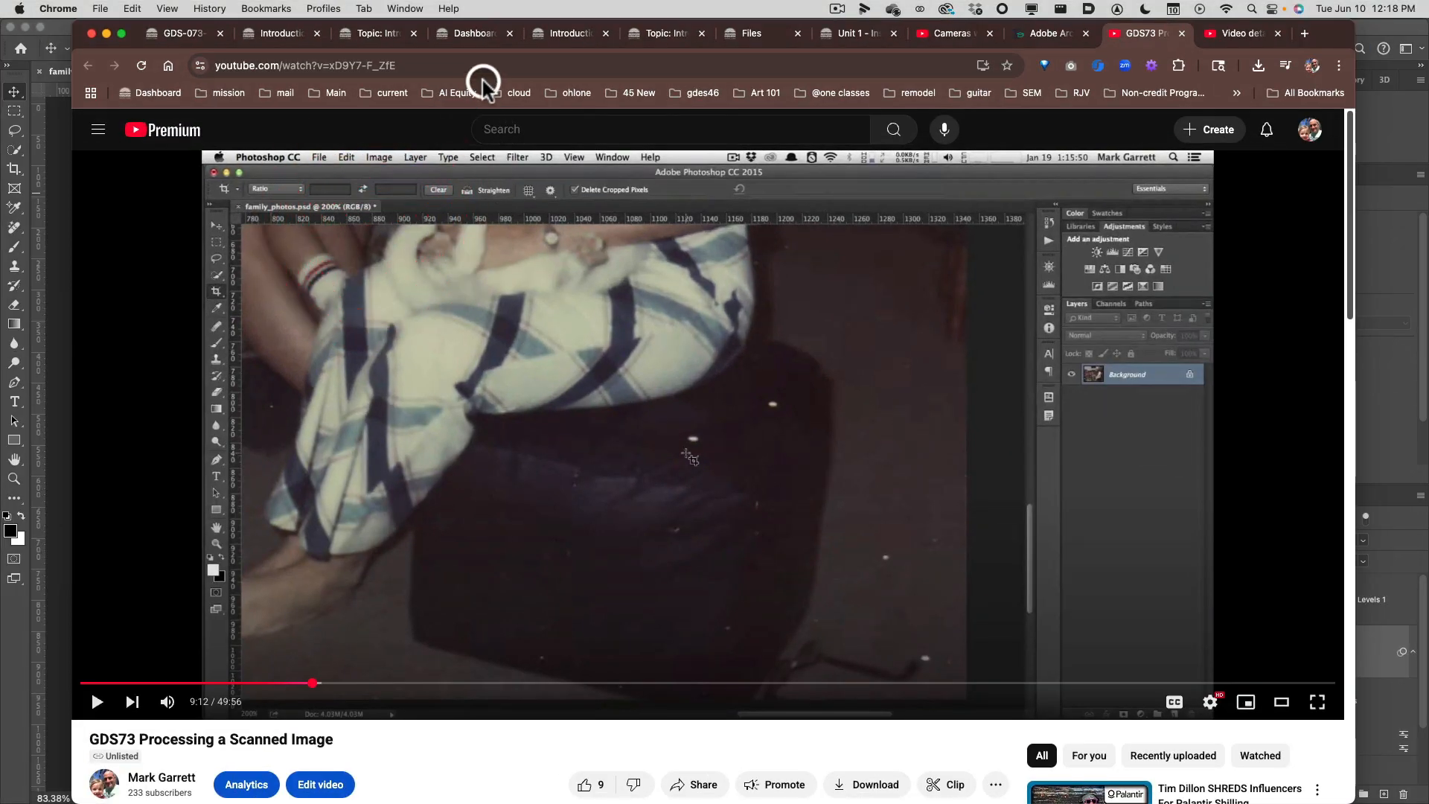
{"action": "middle_click", "coordinate": [443, 124]}
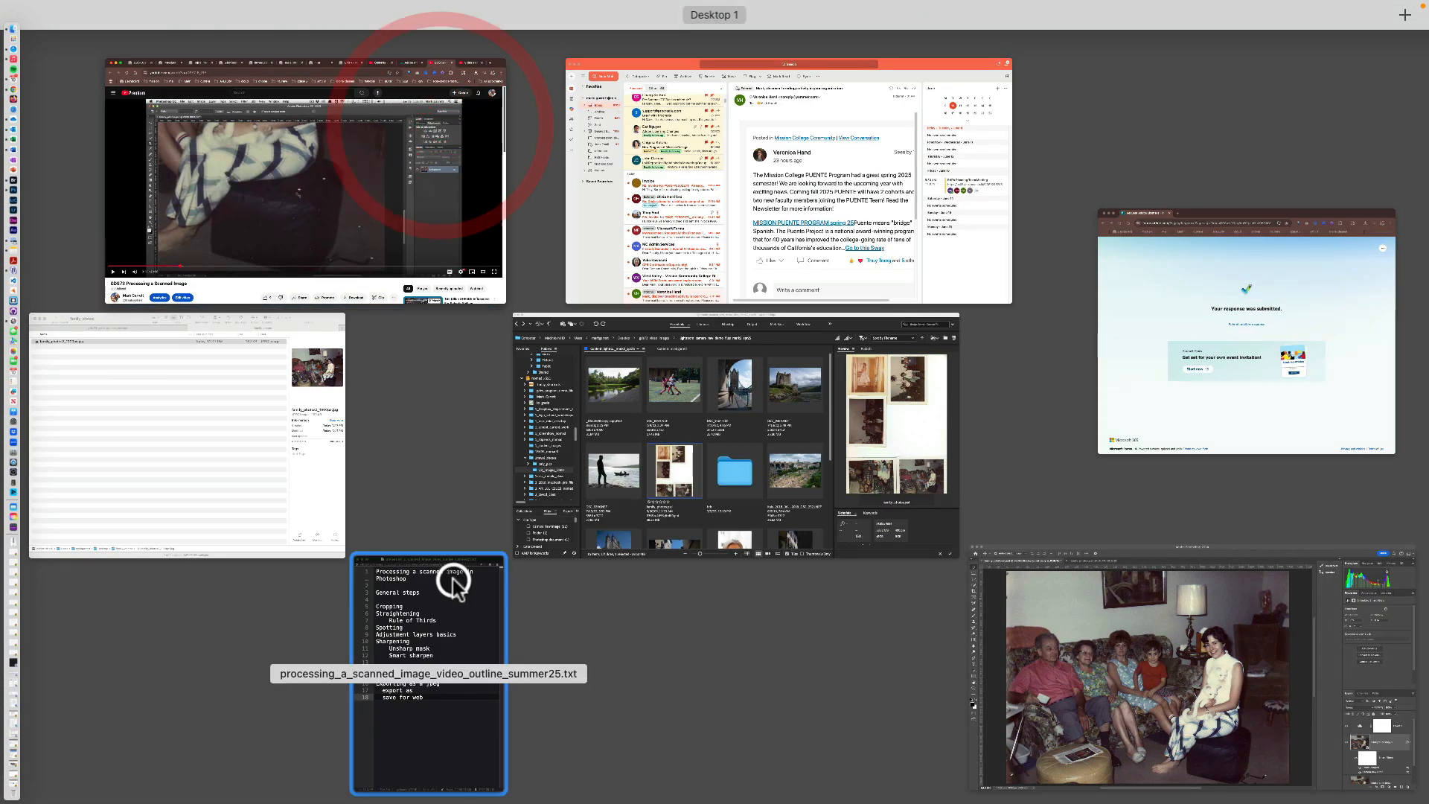
{"action": "left_click", "coordinate": [1061, 603]}
{"action": "left_click", "coordinate": [350, 72]}
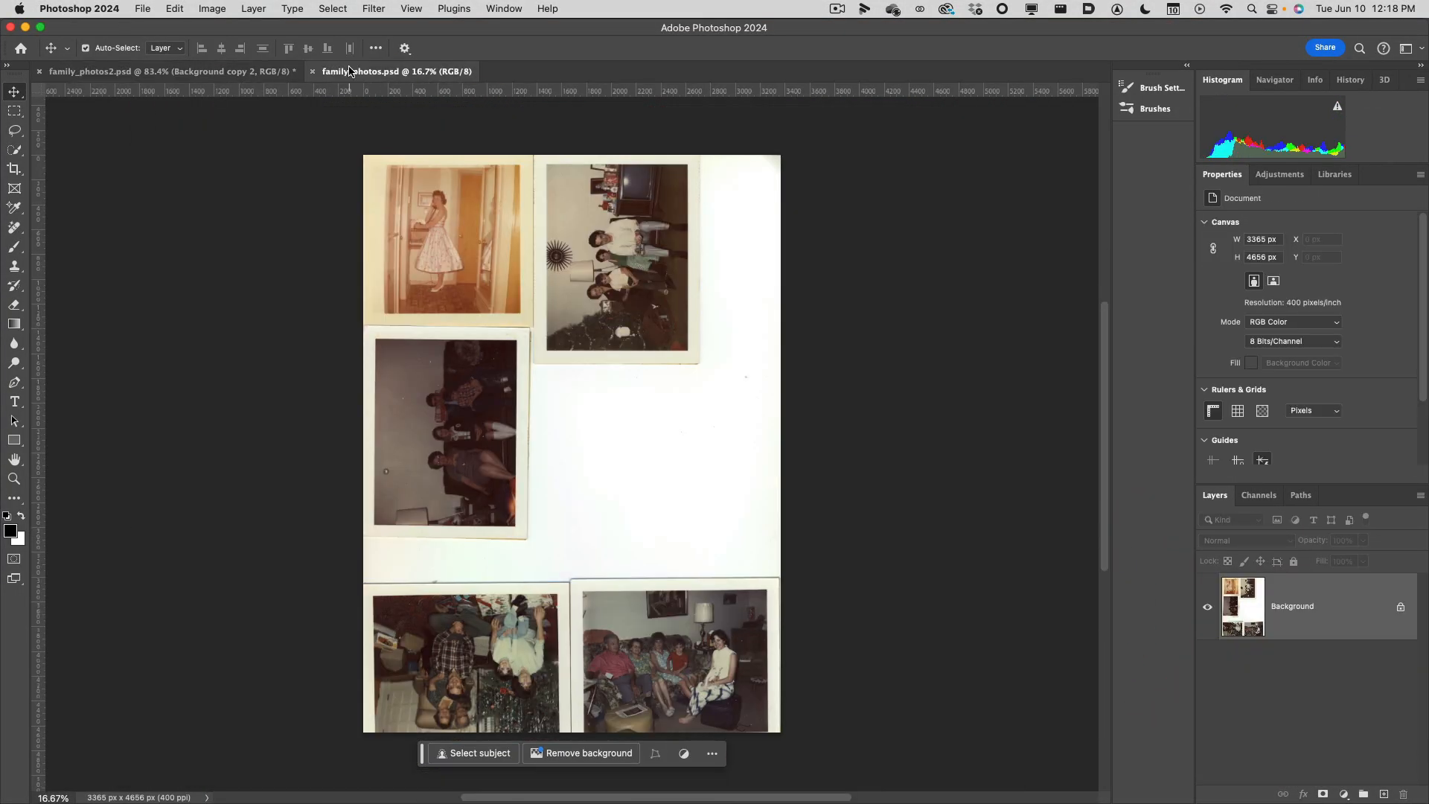
{"action": "left_click", "coordinate": [189, 70]}
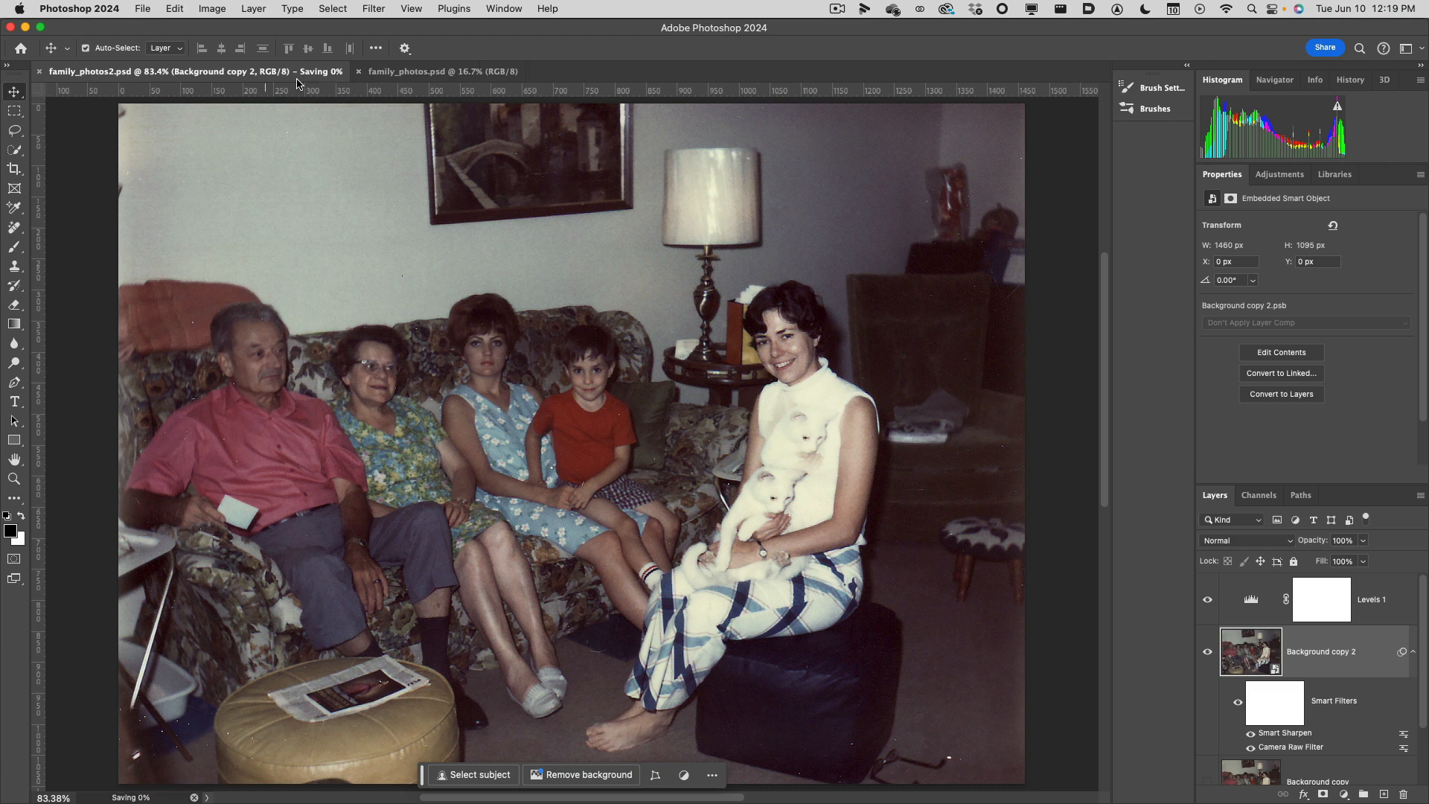
{"action": "left_click", "coordinate": [291, 73]}
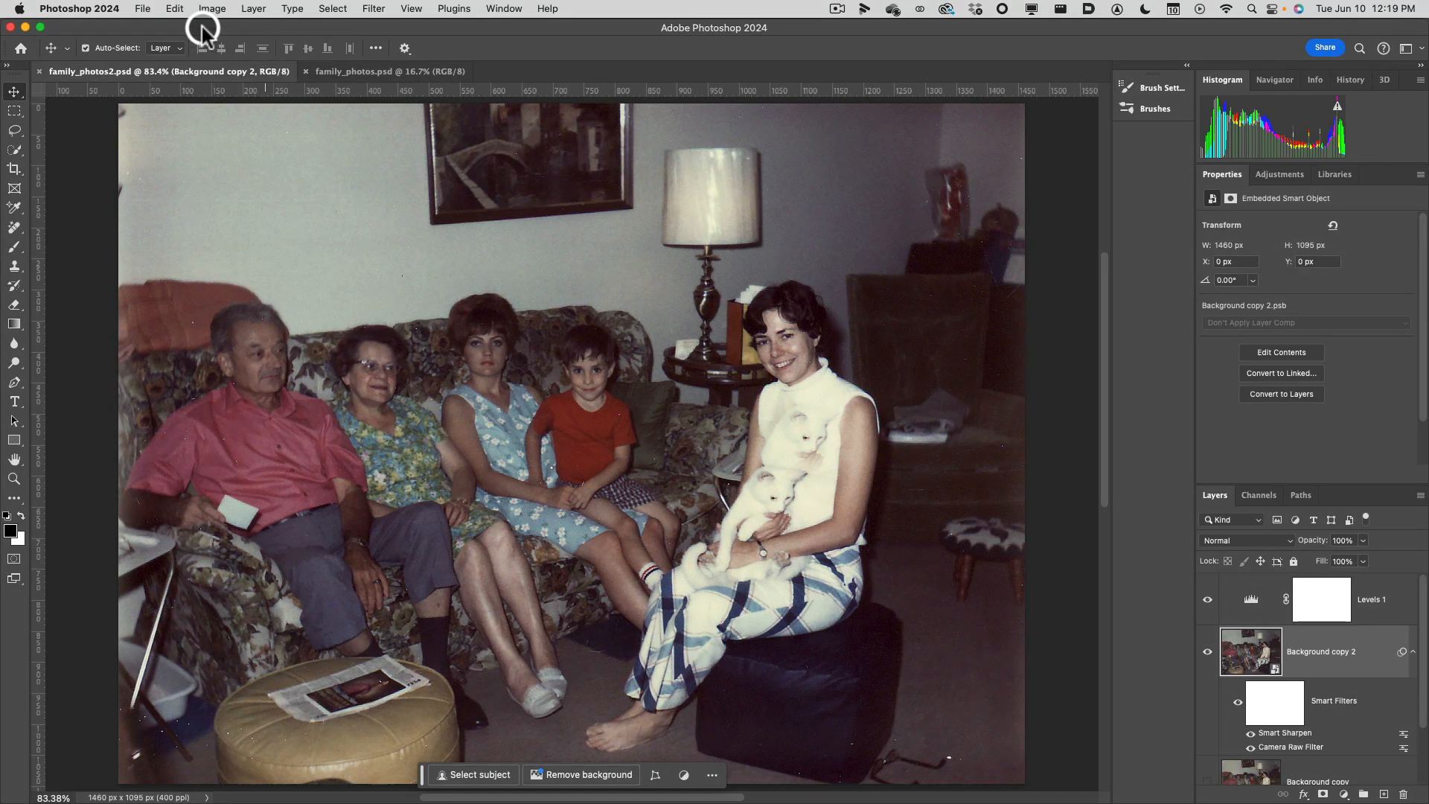
Open Save for Web (Legacy) for family_photos2.psd and view the original and optimized previews.
{"action": "left_click", "coordinate": [141, 9]}
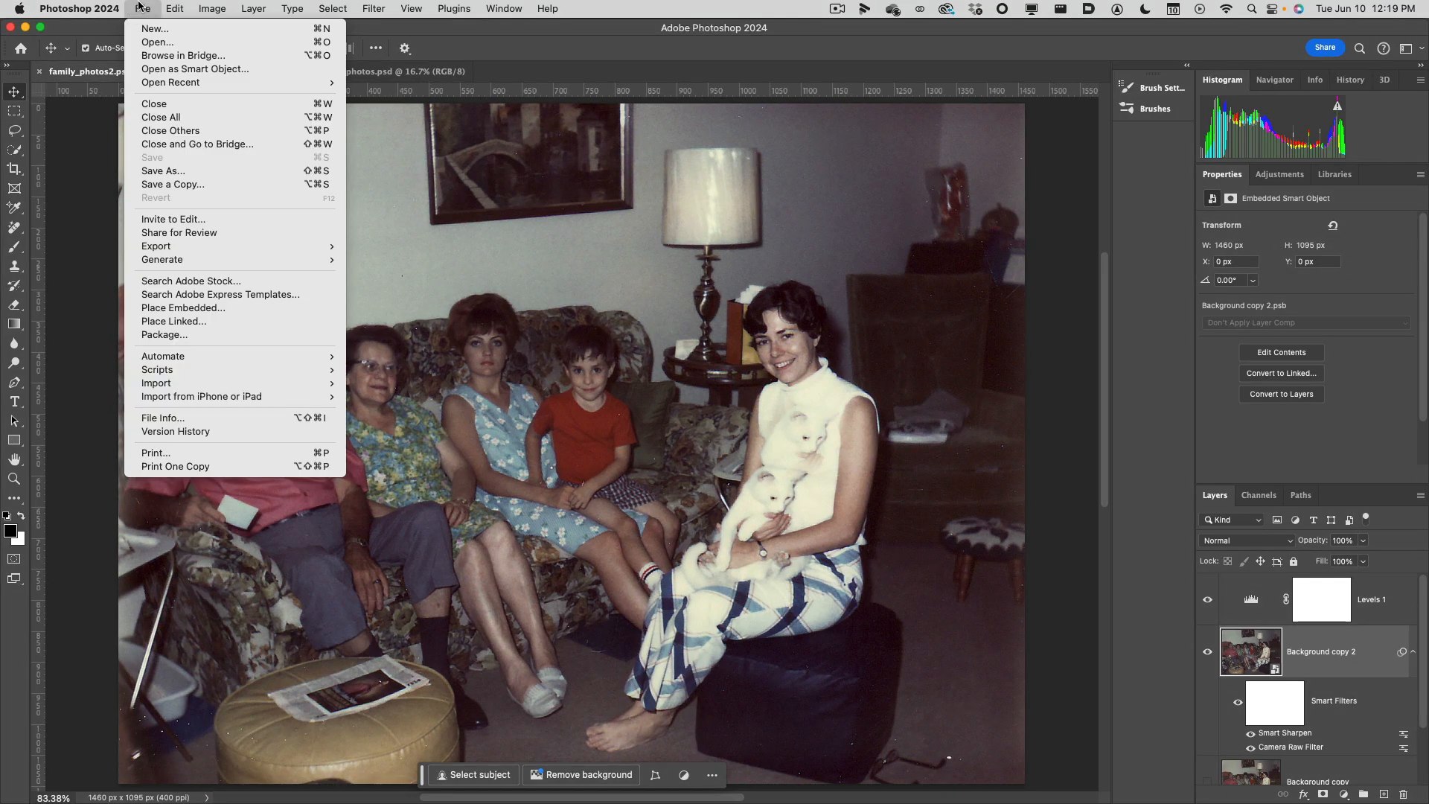
{"action": "mouse_move", "coordinate": [223, 245]}
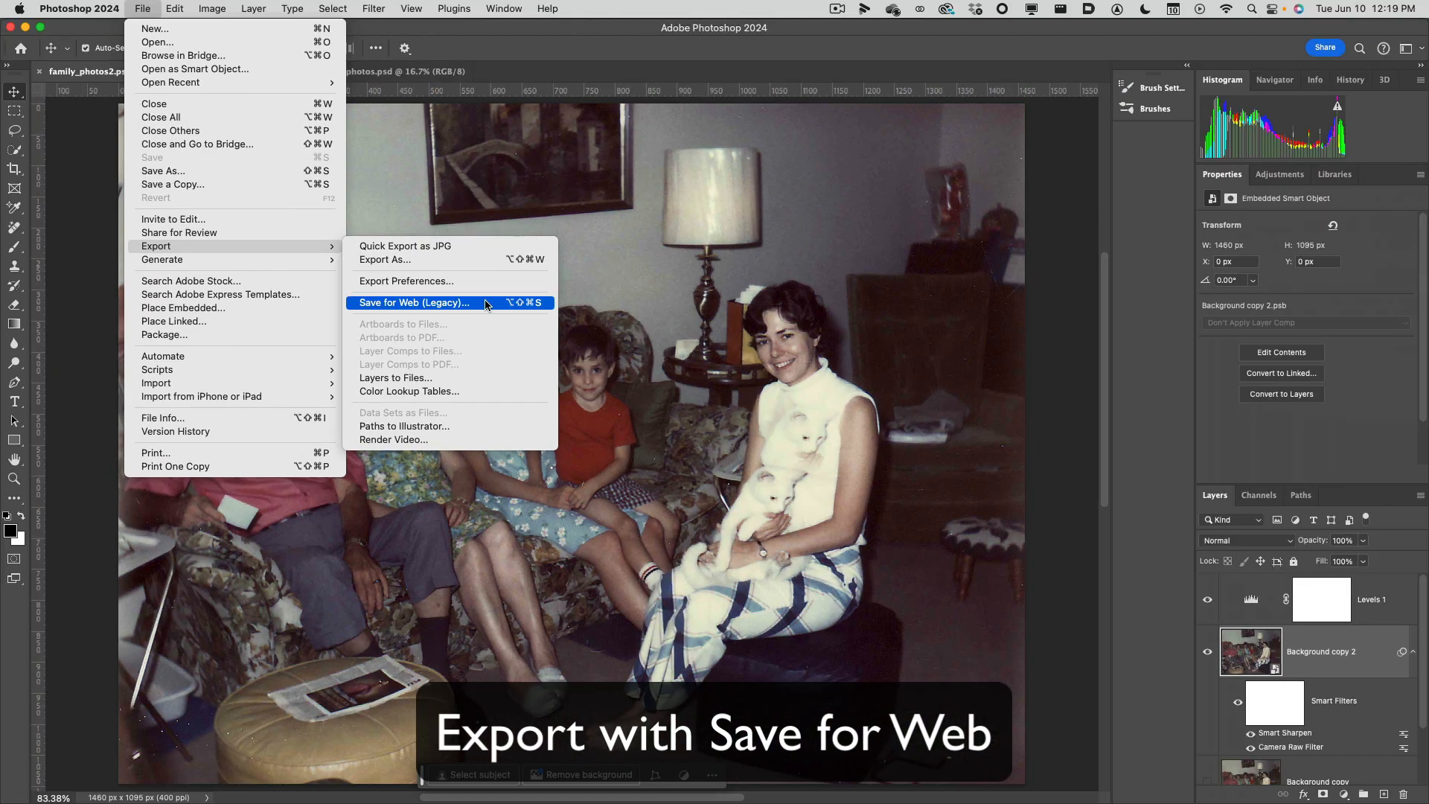
{"action": "left_click", "coordinate": [485, 302]}
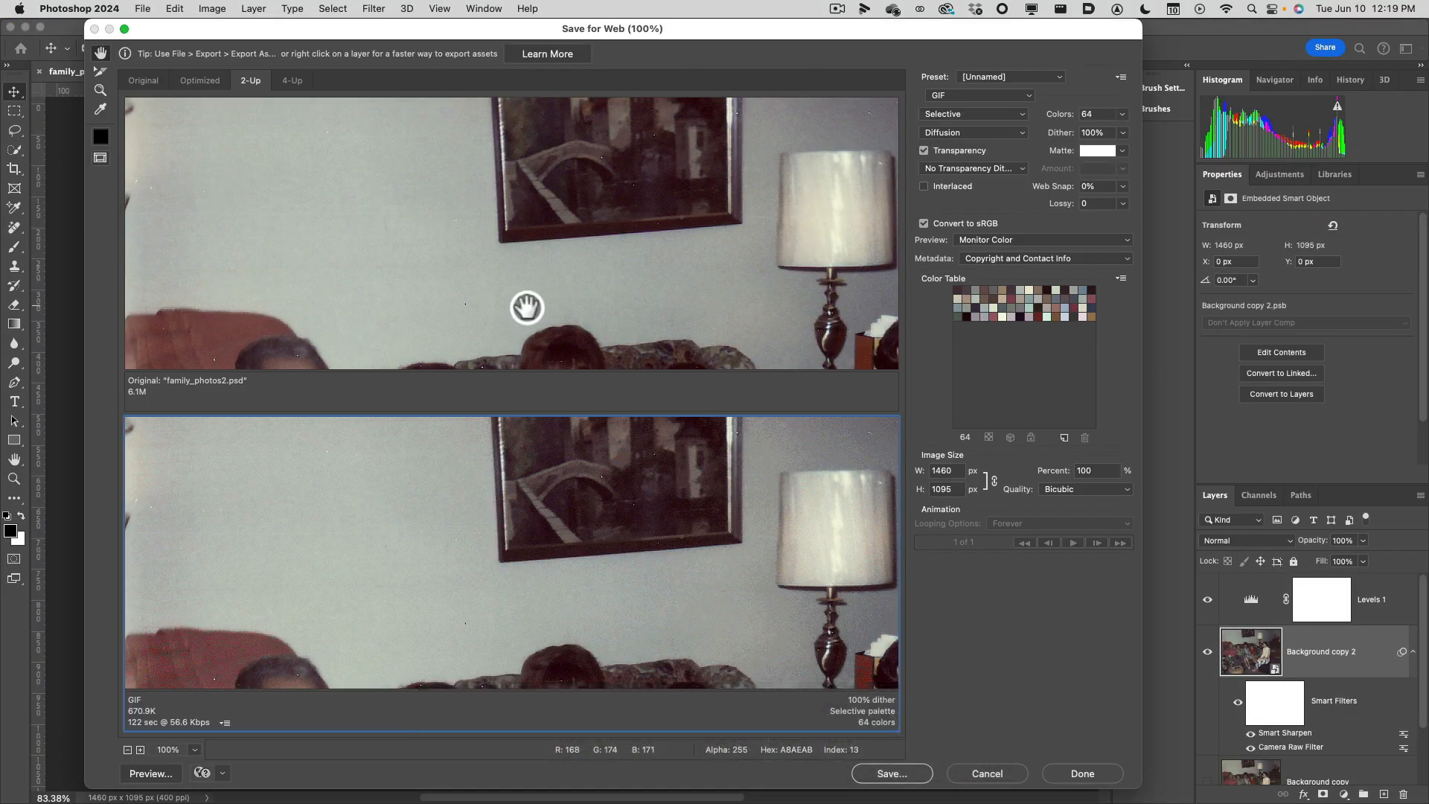
{"action": "left_click", "coordinate": [158, 78]}
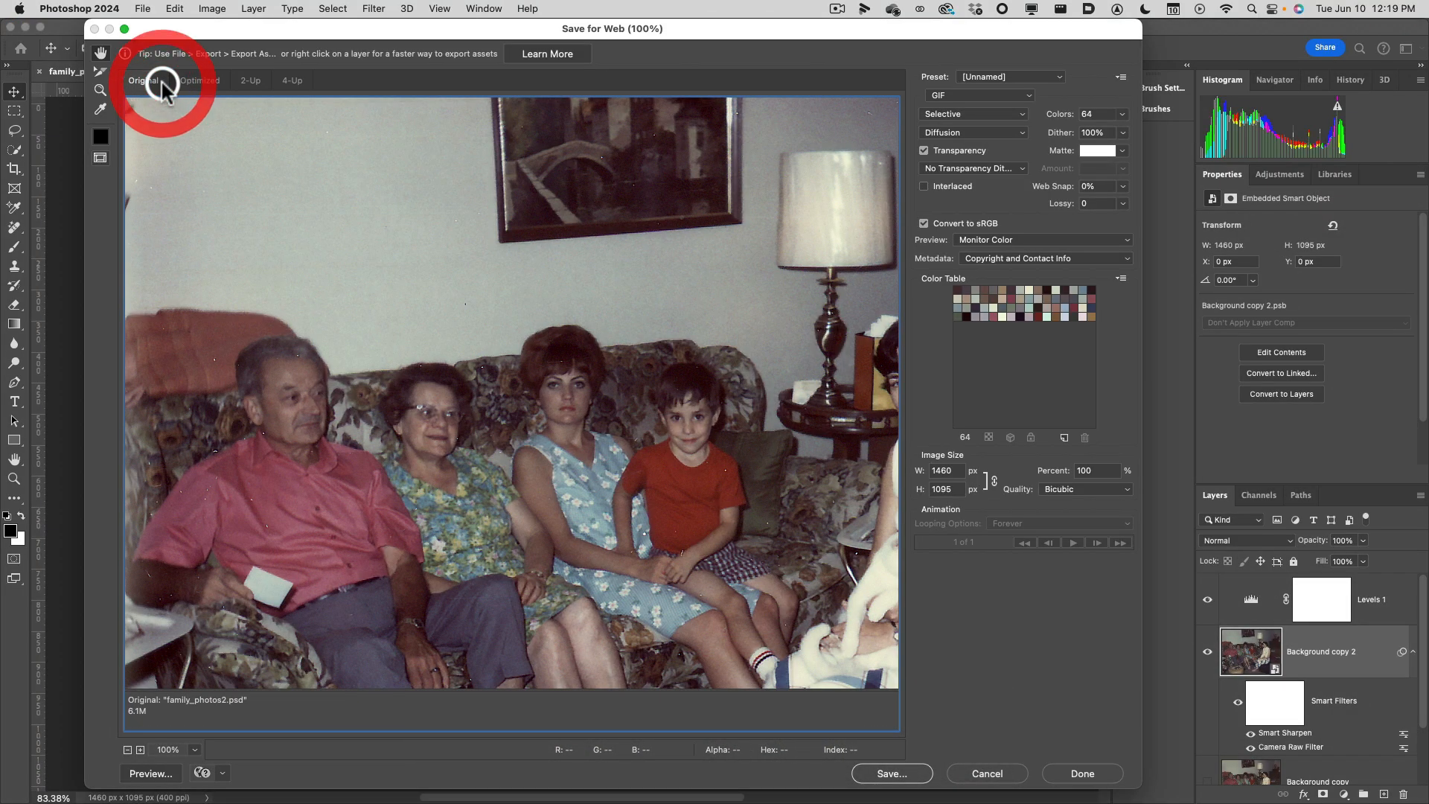
{"action": "left_click", "coordinate": [195, 80]}
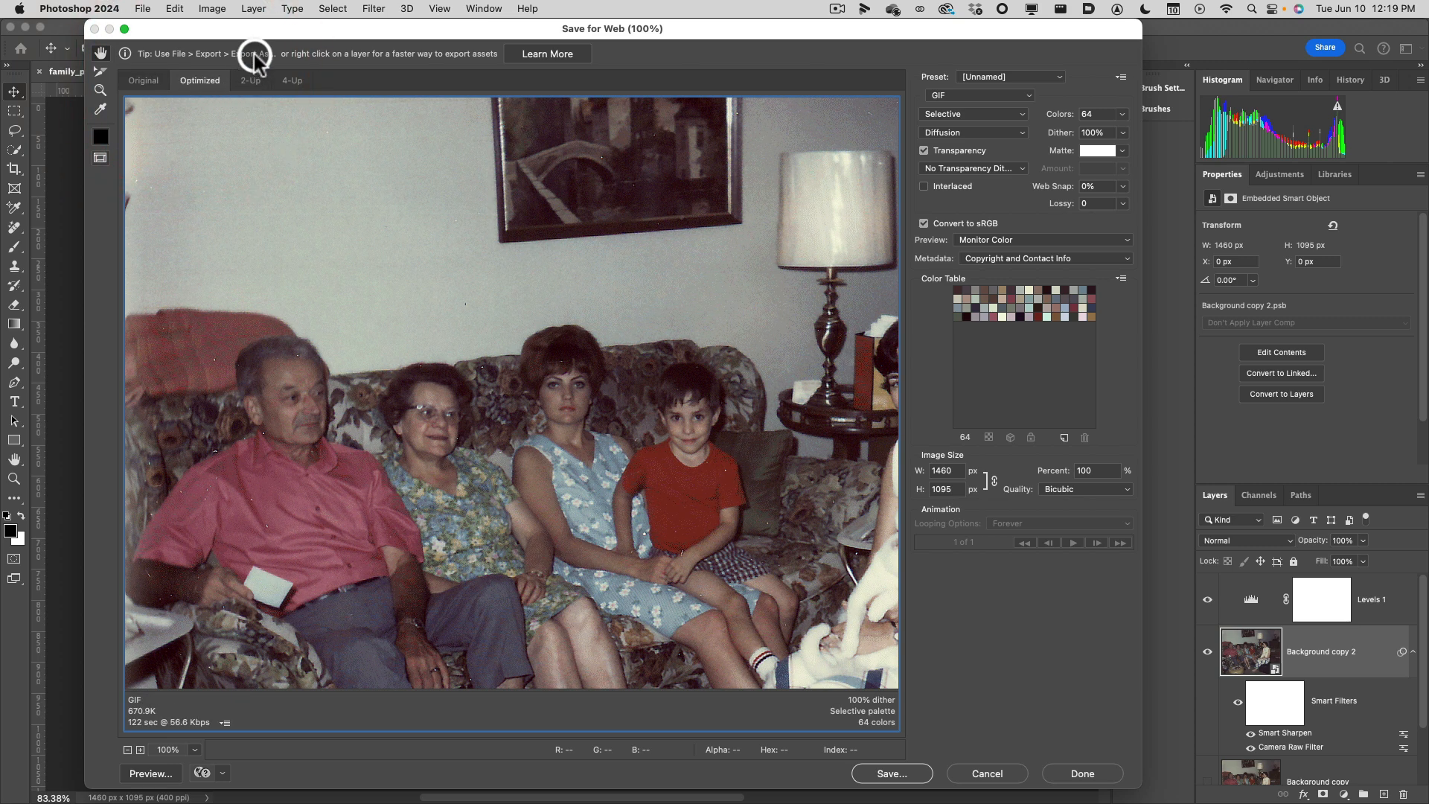
Widen the Save for Web window and compare the photo in 2-Up and 4-Up views, fitting the whole image in each pane.
{"action": "left_click_drag", "start_coordinate": [256, 33], "coordinate": [240, 38]}
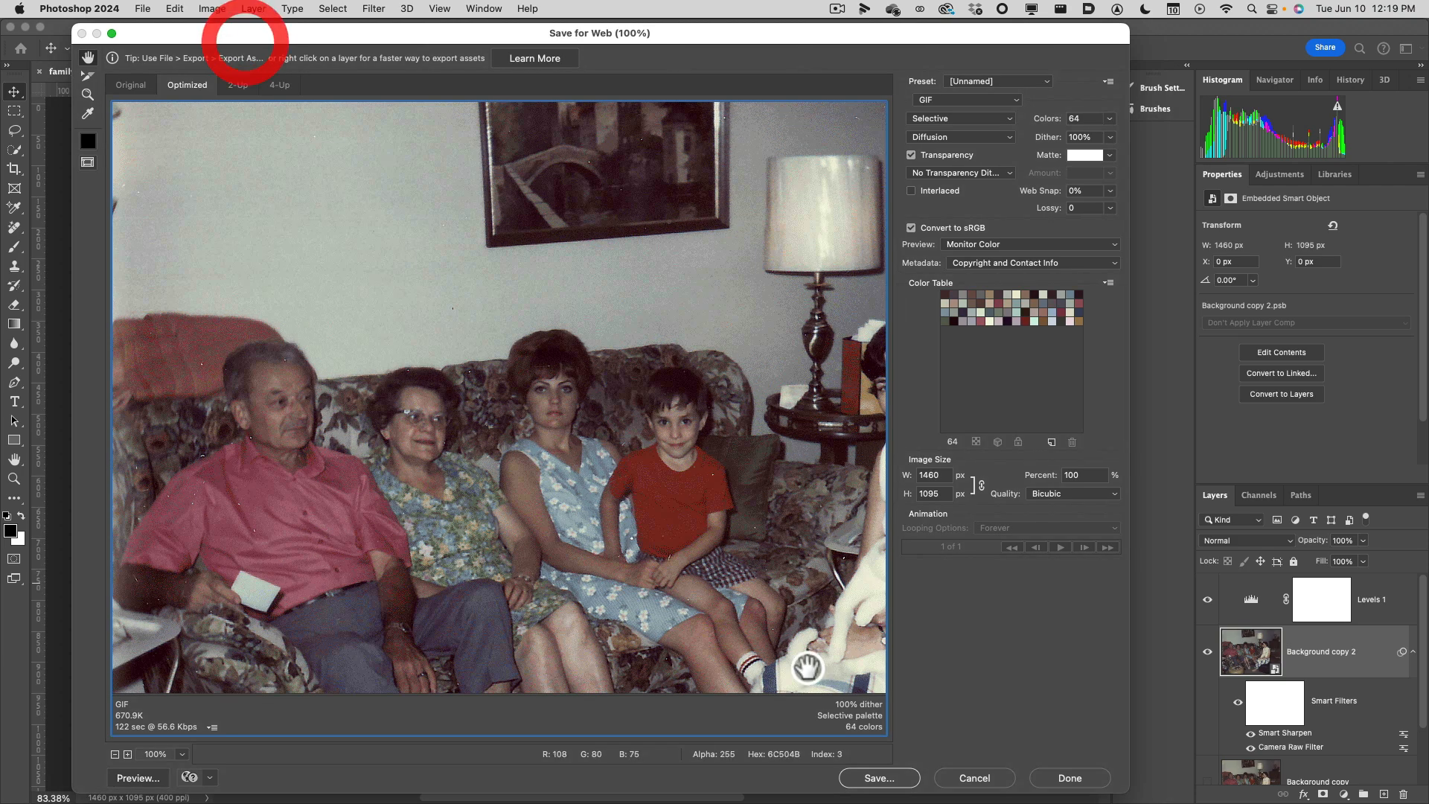
{"action": "left_click_drag", "start_coordinate": [1129, 787], "coordinate": [1258, 791]}
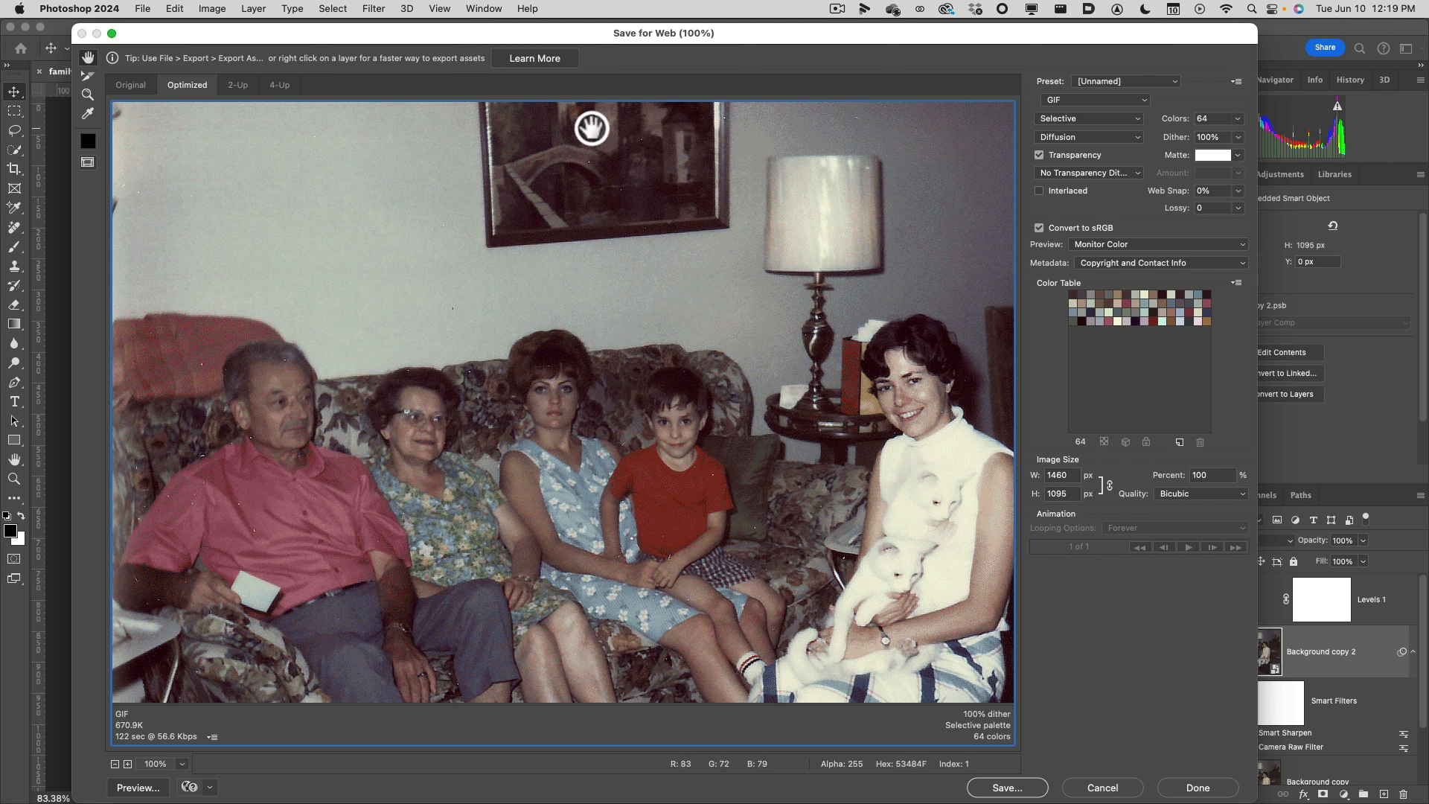
{"action": "left_click", "coordinate": [245, 88]}
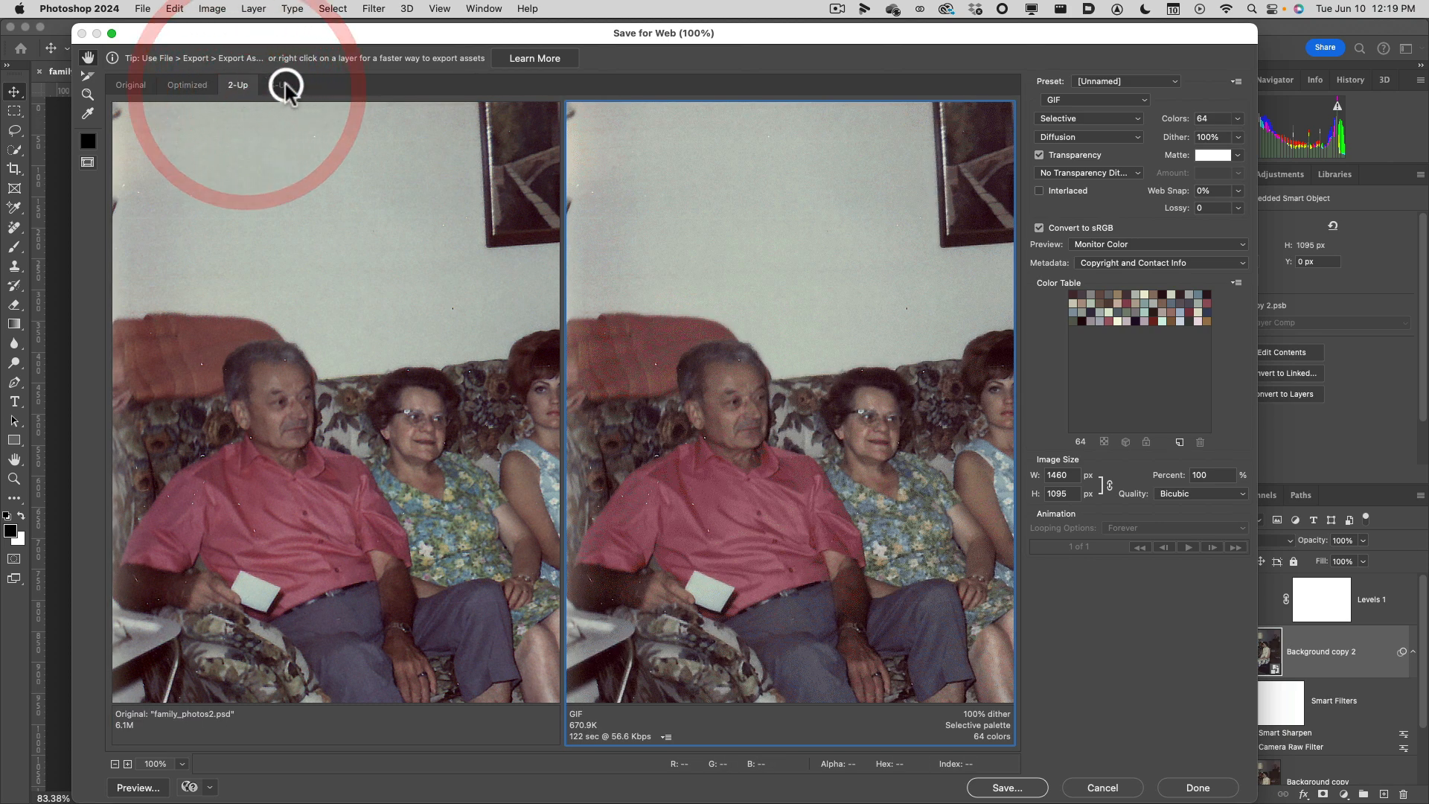
{"action": "left_click", "coordinate": [282, 86]}
{"action": "key", "text": "super+0"}
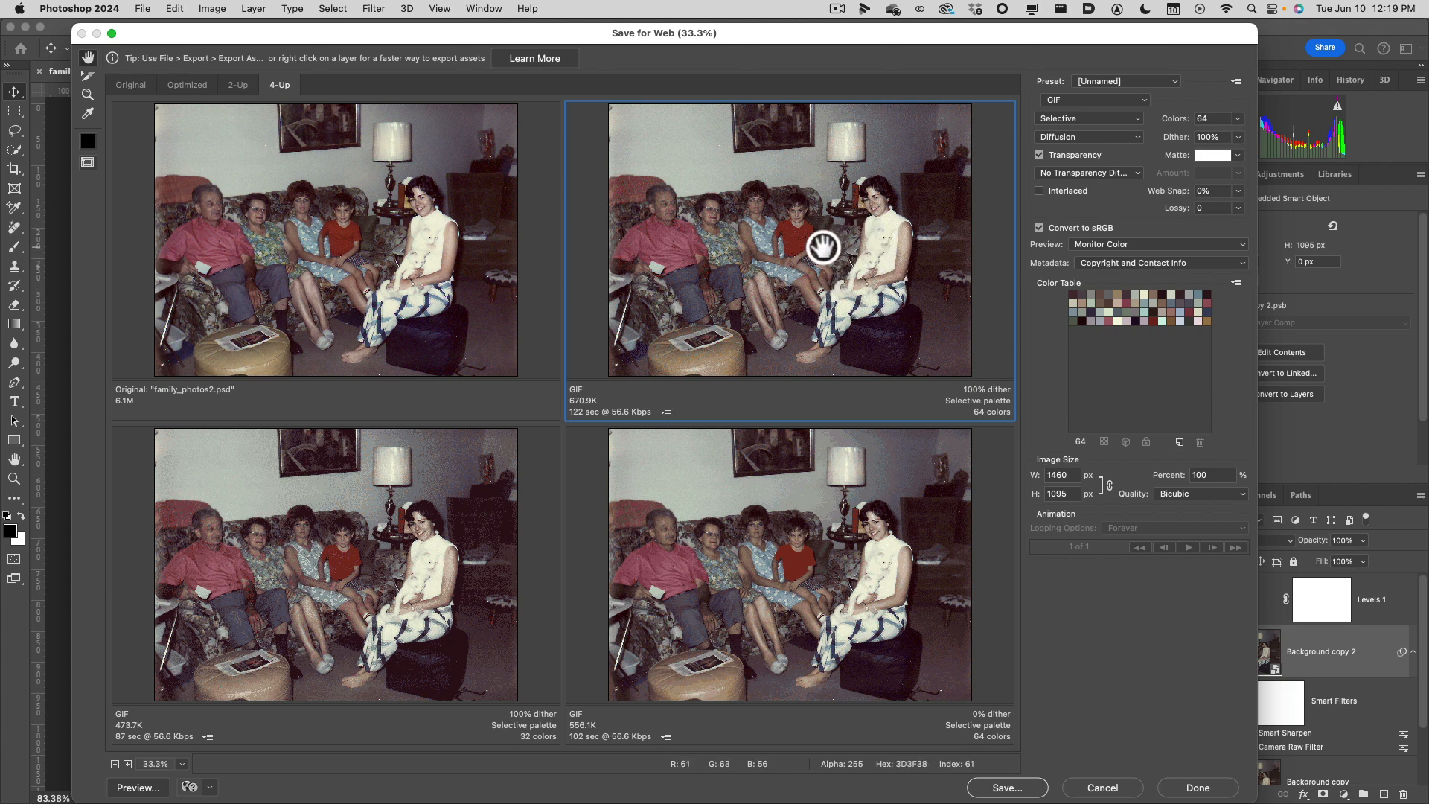
Set the 32-color GIF preview to JPEG format and look through the available presets.
{"action": "left_click", "coordinate": [415, 489]}
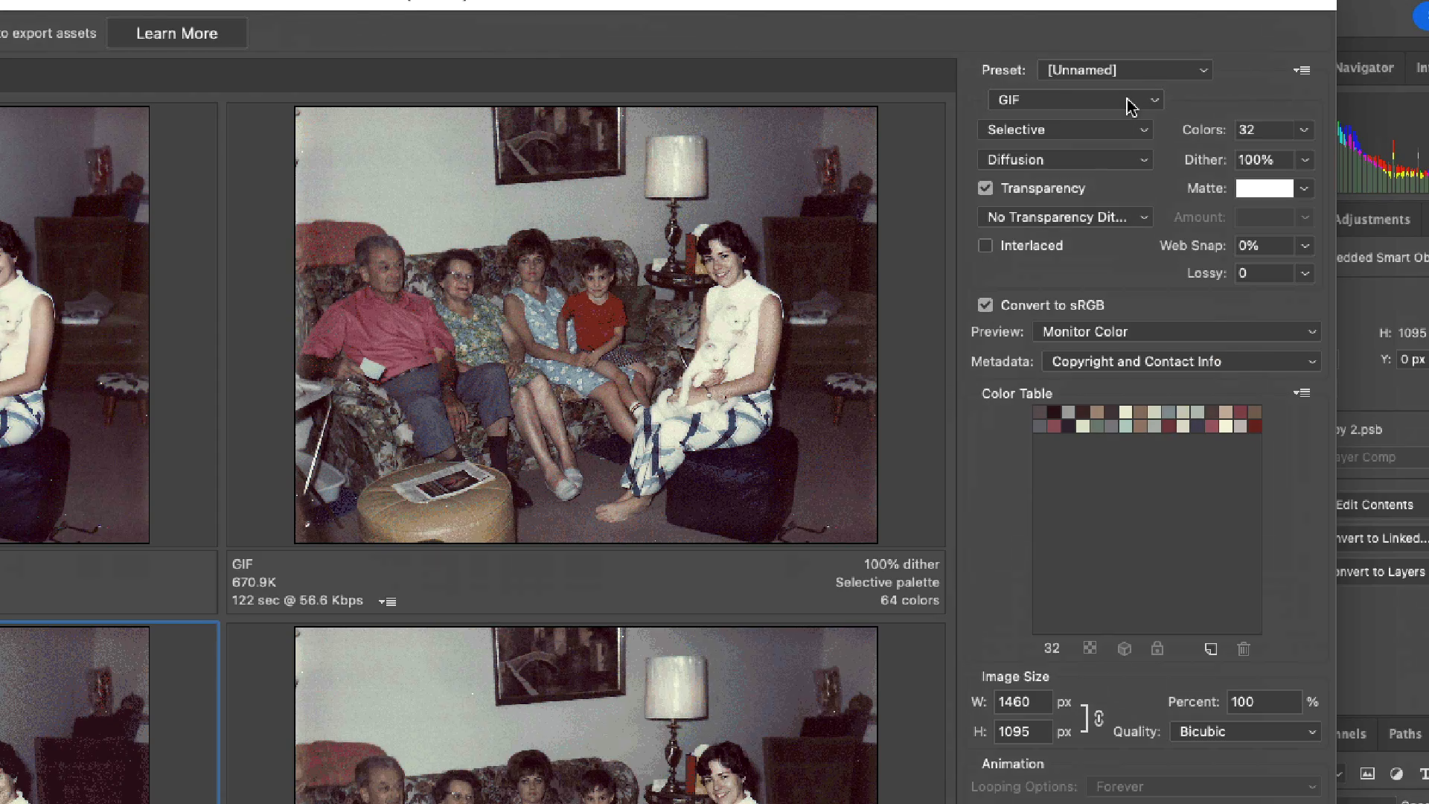
{"action": "left_click", "coordinate": [1130, 104]}
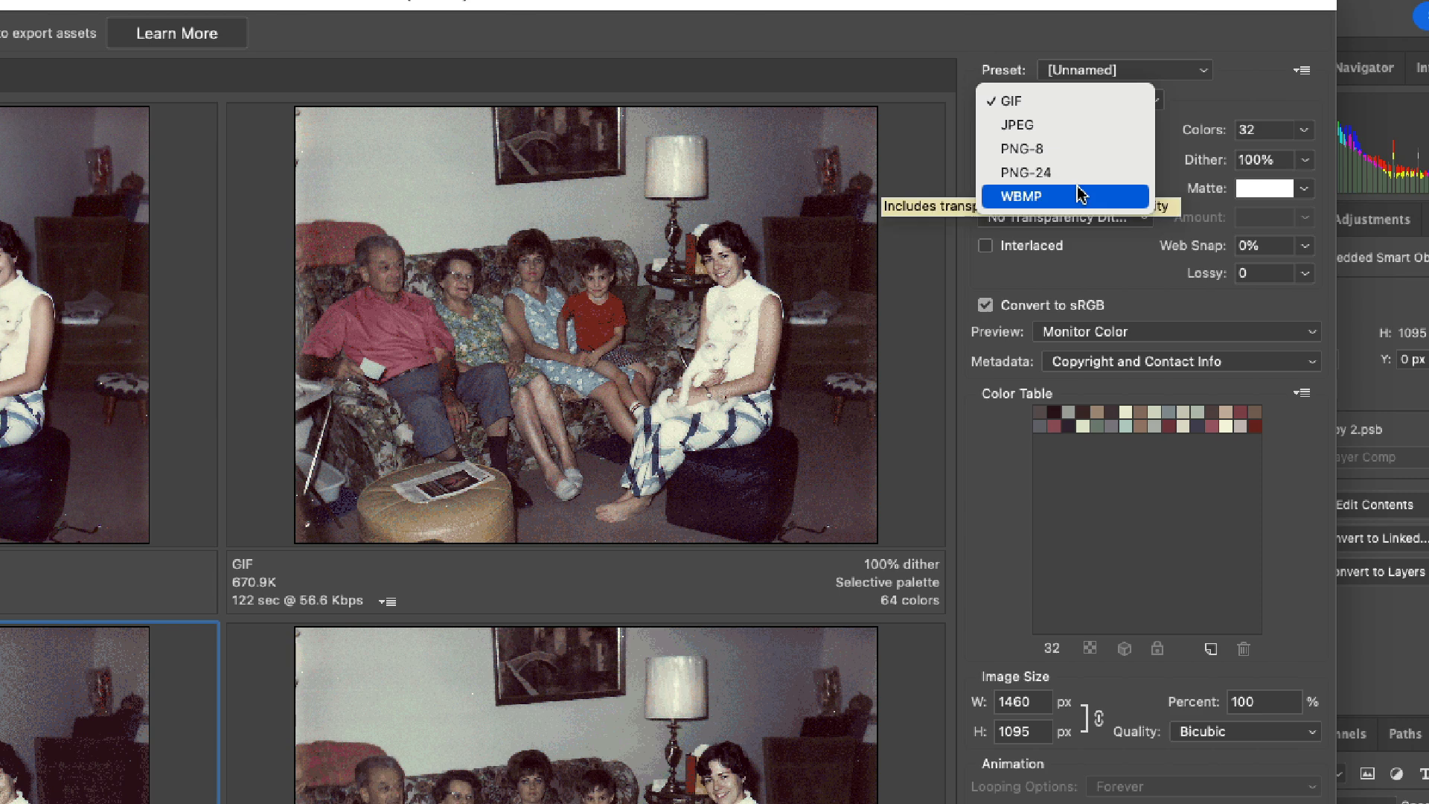
{"action": "left_click", "coordinate": [1073, 127]}
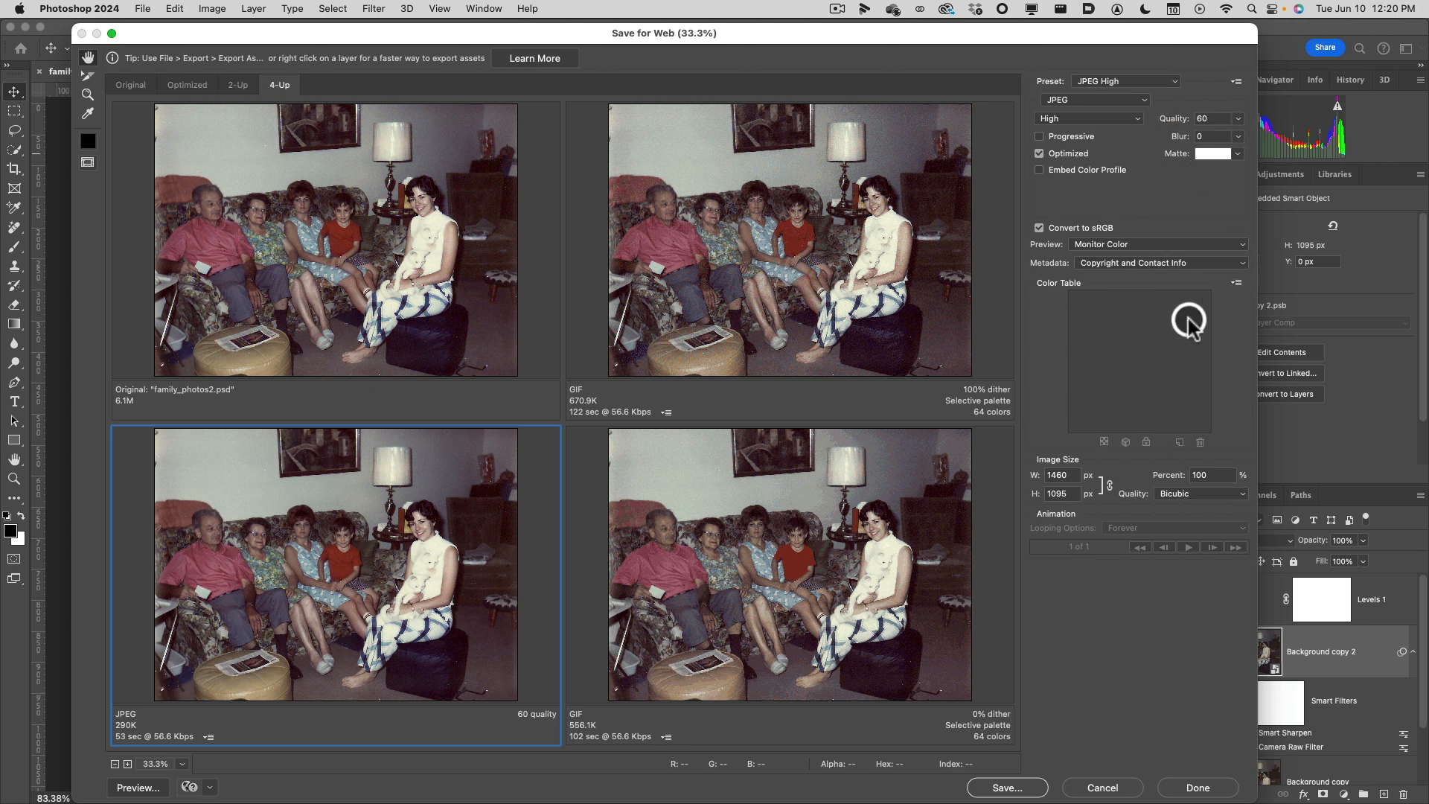
{"action": "left_click", "coordinate": [1136, 86]}
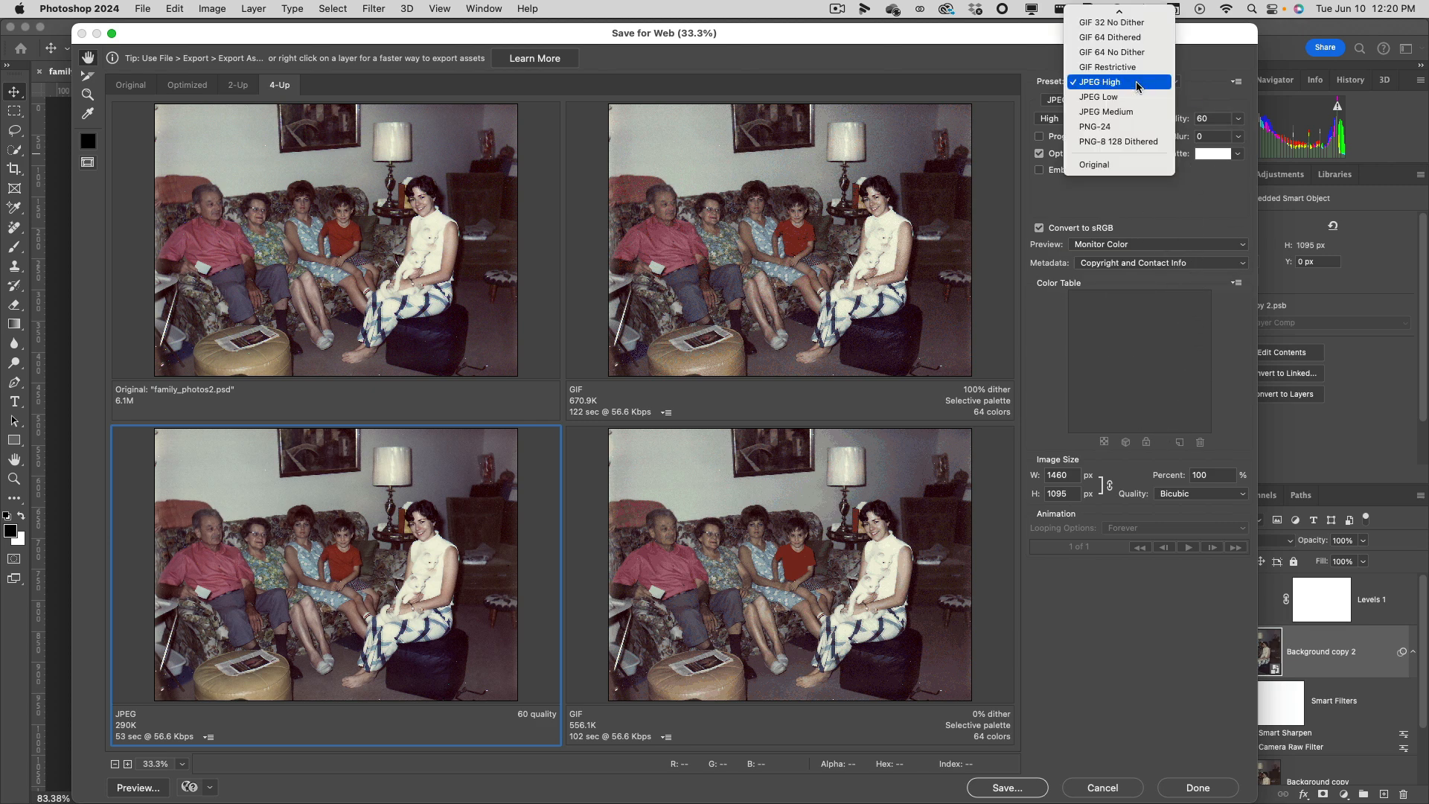
{"action": "scroll", "coordinate": [1136, 85], "scroll_direction": "up", "scroll_amount": 3}
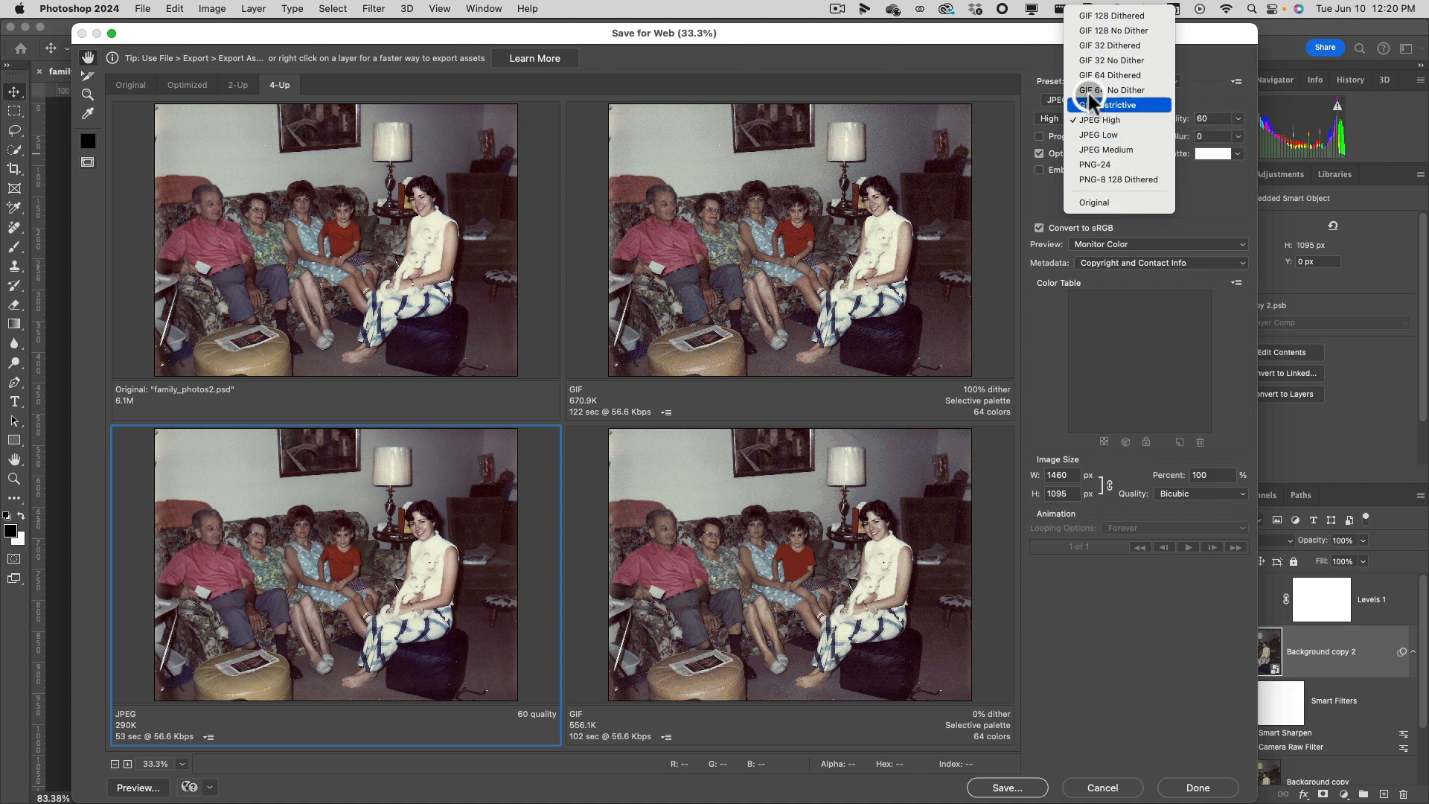
{"action": "left_click", "coordinate": [1002, 42]}
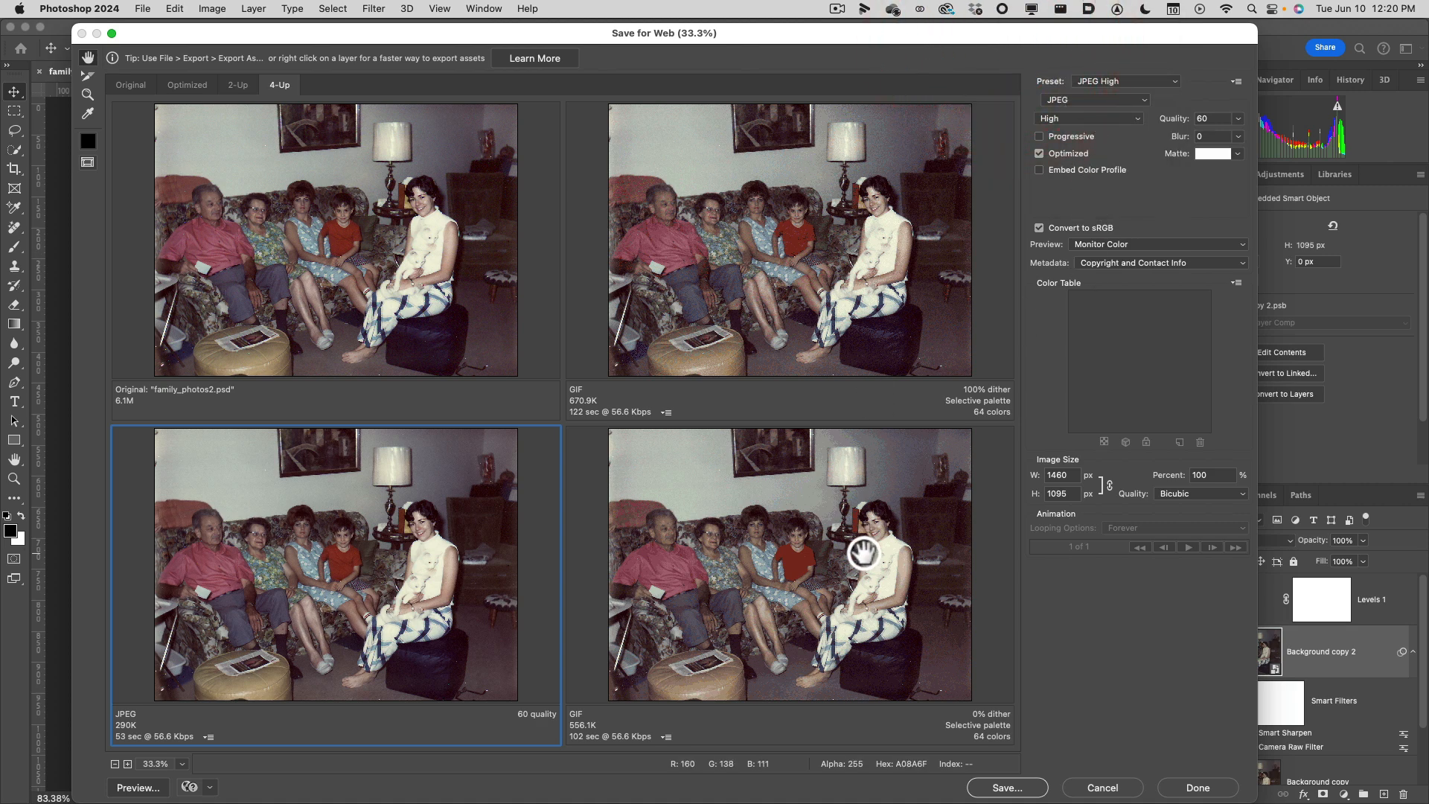
Set the undithered 64-color GIF preview to PNG-8 format.
{"action": "left_click", "coordinate": [865, 550]}
{"action": "left_click", "coordinate": [1101, 103]}
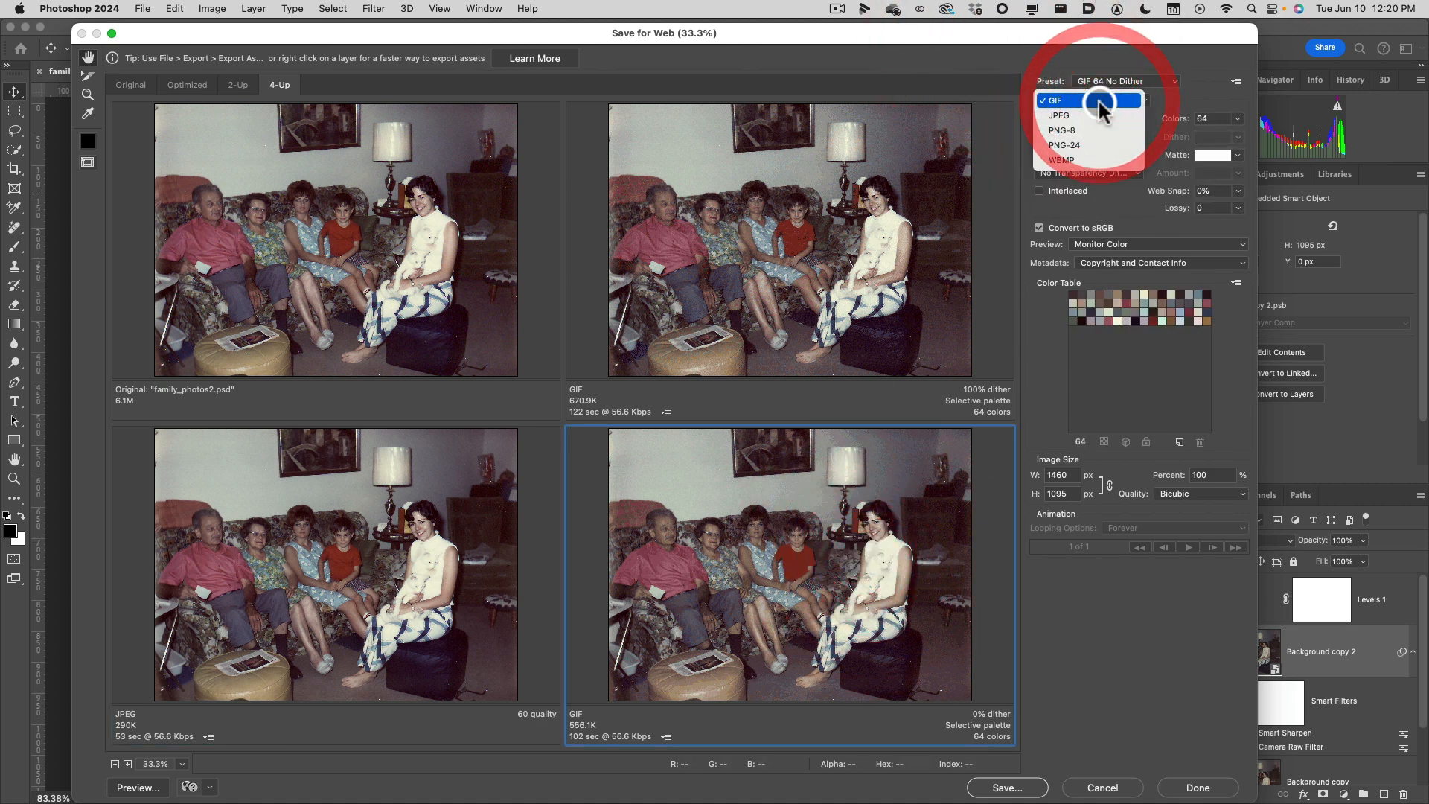
{"action": "left_click", "coordinate": [1098, 131]}
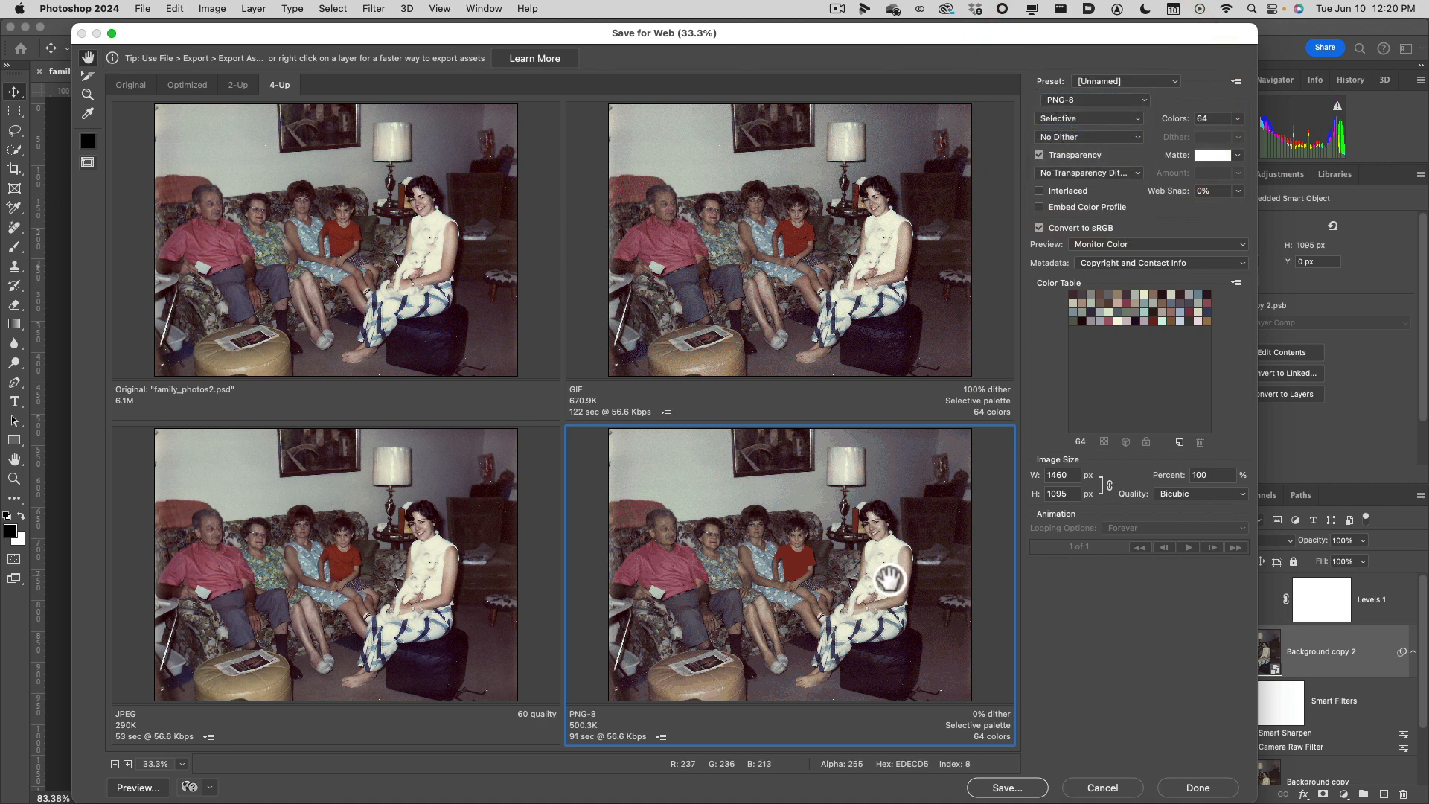
Compare the original, GIF, JPEG and PNG-8 previews and their optimization settings.
{"action": "left_click", "coordinate": [836, 319]}
{"action": "left_click", "coordinate": [362, 277]}
{"action": "left_click", "coordinate": [382, 568]}
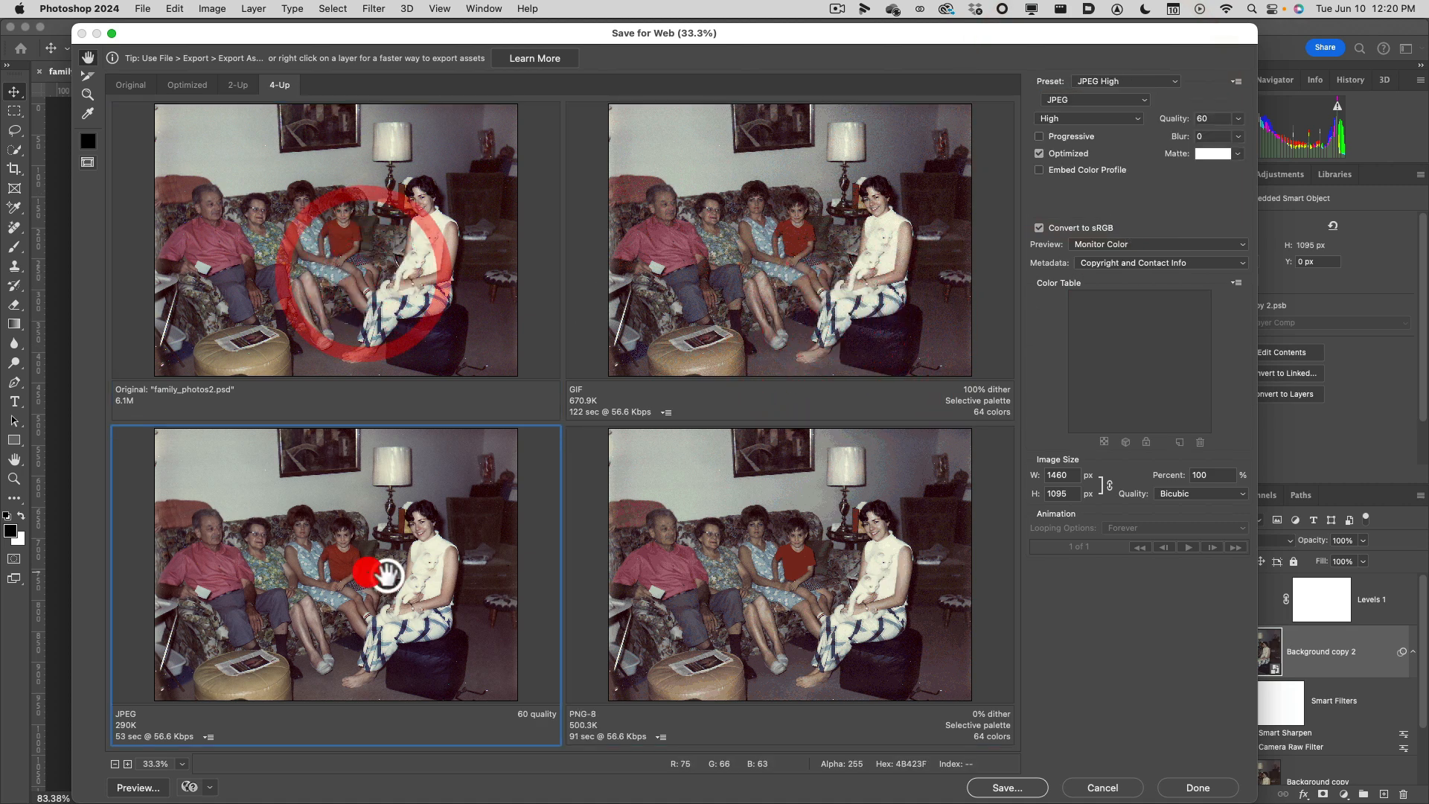
{"action": "left_click", "coordinate": [775, 596]}
{"action": "left_click", "coordinate": [417, 584]}
{"action": "left_click", "coordinate": [847, 521]}
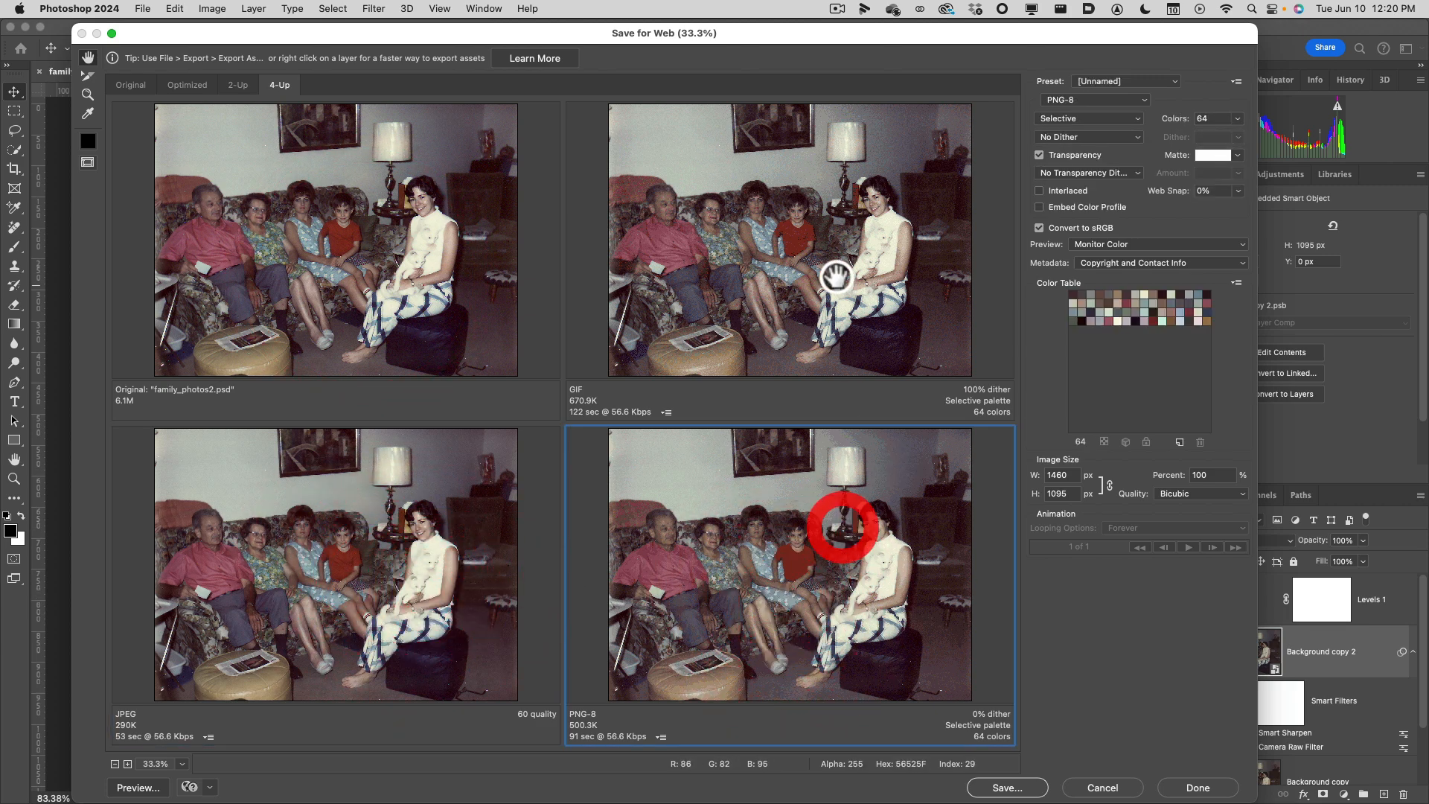
{"action": "left_click", "coordinate": [838, 277]}
Lower the JPEG preview's quality to 0.
{"action": "left_click", "coordinate": [380, 674]}
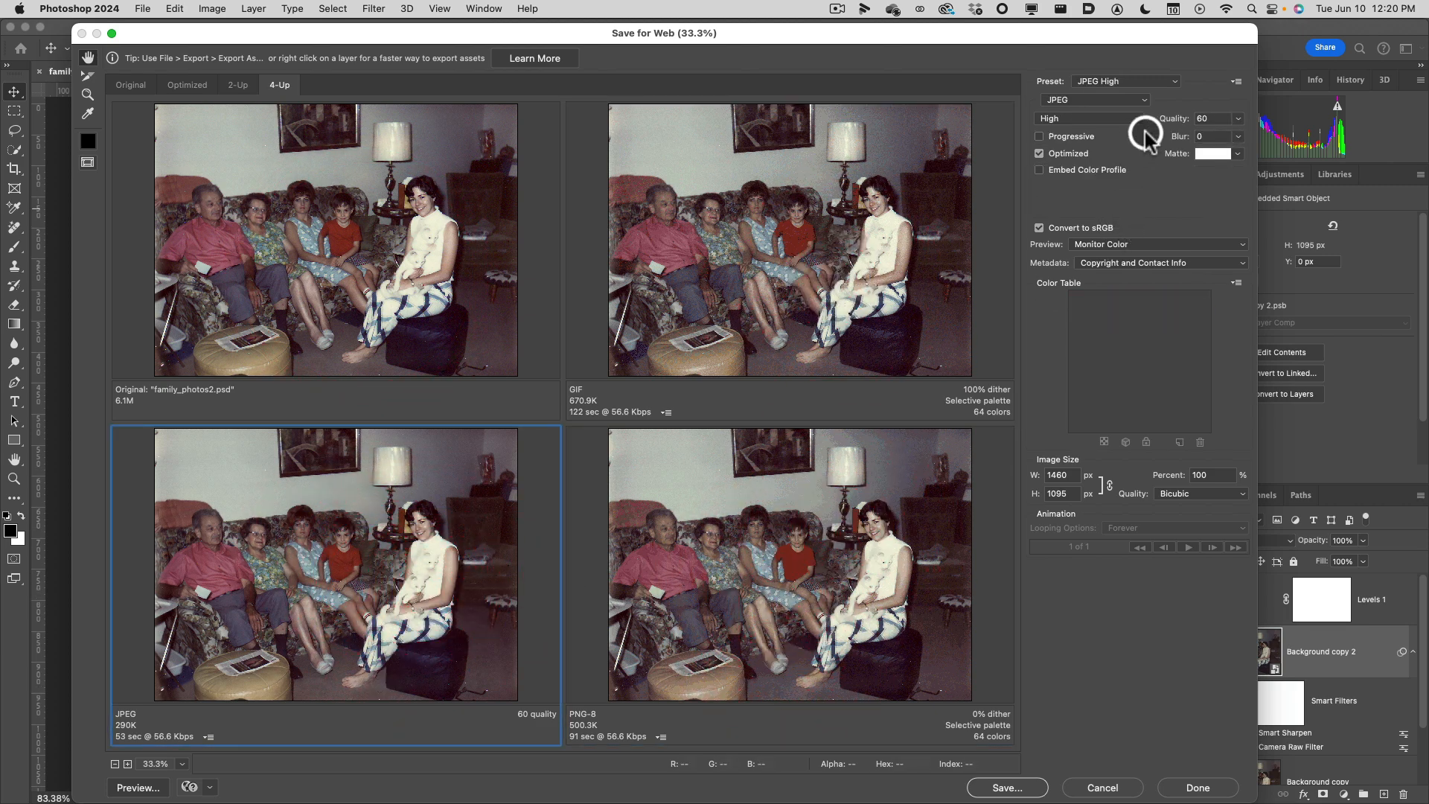
{"action": "left_click", "coordinate": [1238, 119]}
{"action": "left_click_drag", "start_coordinate": [1200, 137], "coordinate": [1139, 136]}
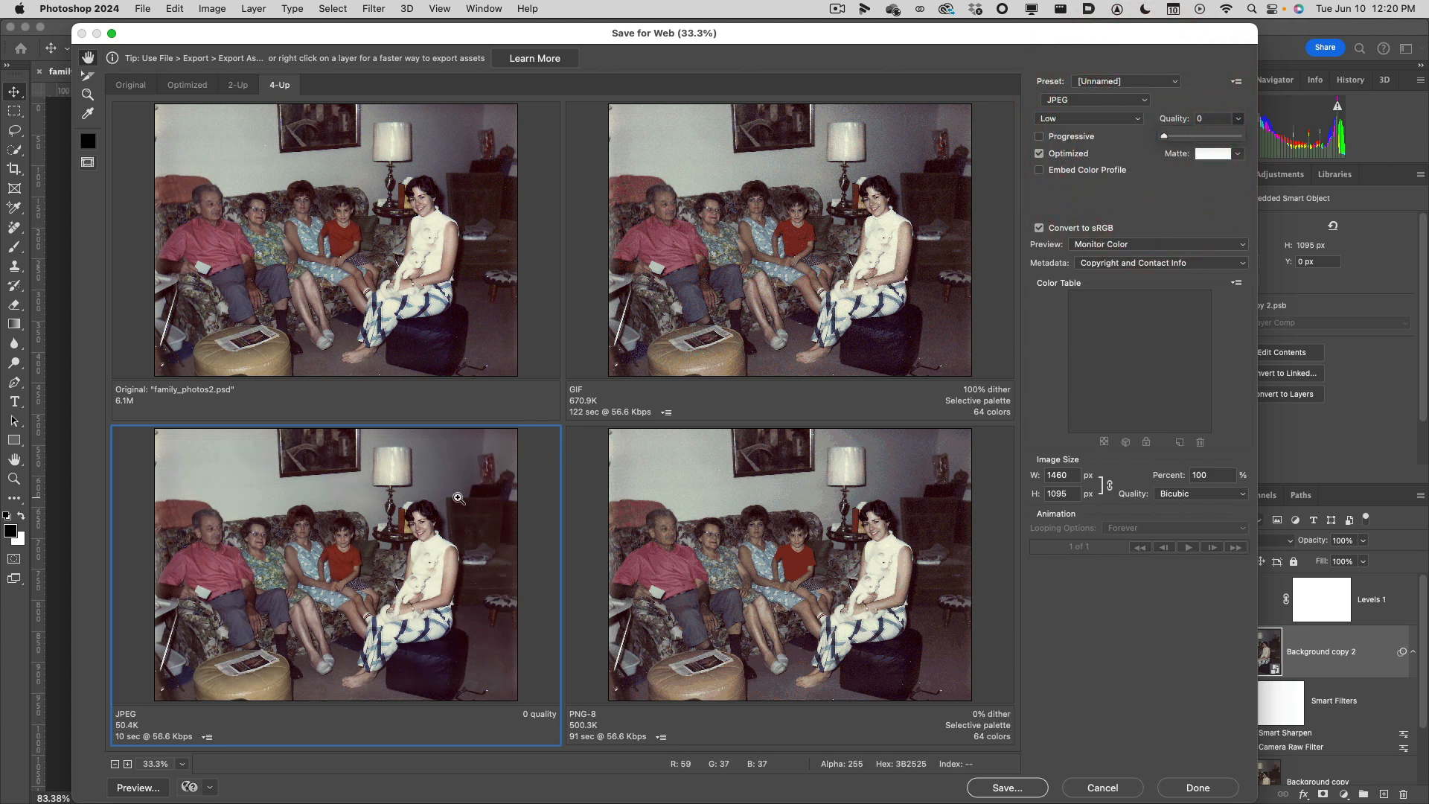
Examine the compression artifacts in the four previews at 200% around the woman's face and at lower magnifications.
{"action": "key", "text": "super+plus"}
{"action": "key", "text": "super+plus"}
{"action": "key", "text": "super+plus"}
{"action": "key", "text": "super+plus"}
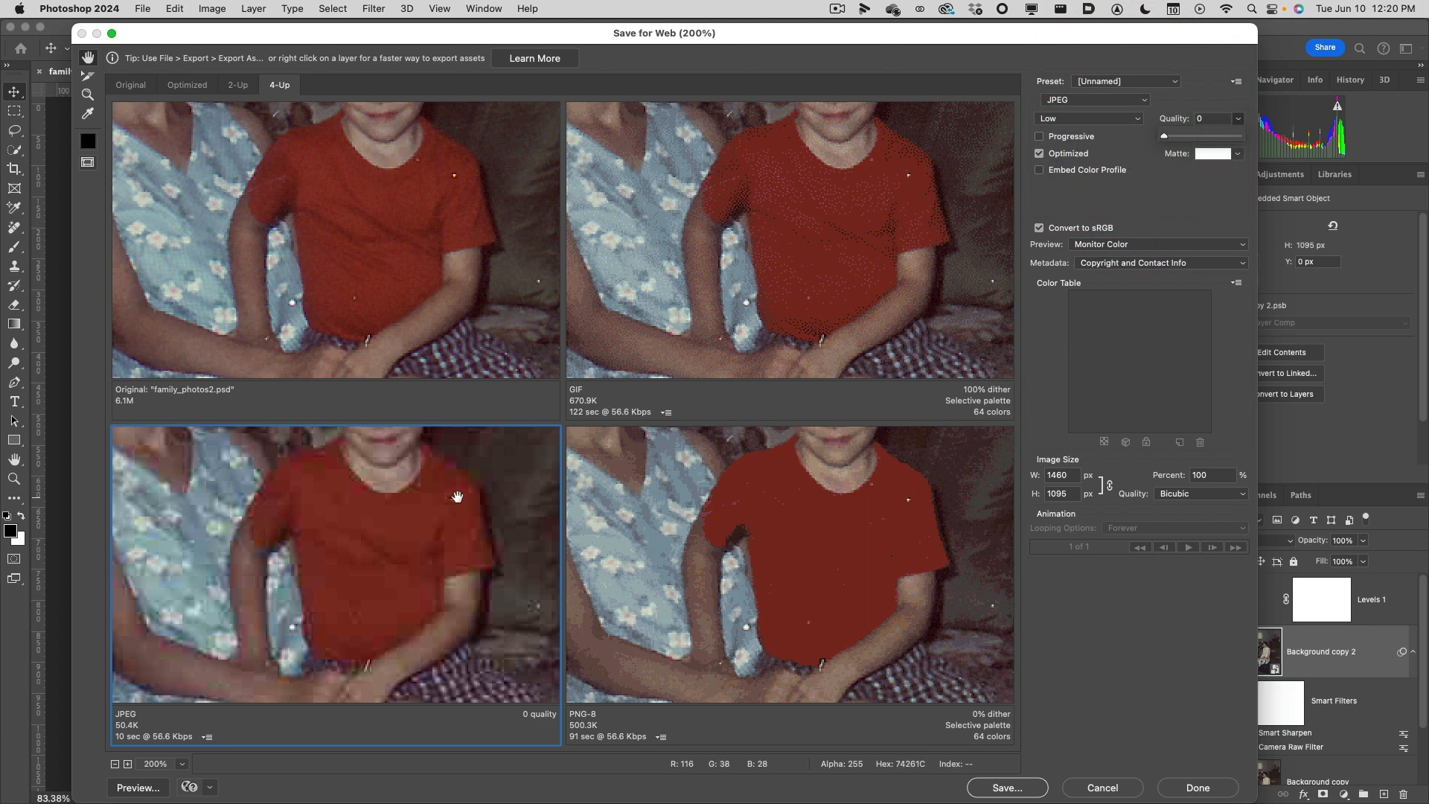
{"action": "left_click_drag", "start_coordinate": [474, 493], "coordinate": [194, 618]}
{"action": "left_click_drag", "start_coordinate": [395, 518], "coordinate": [198, 659]}
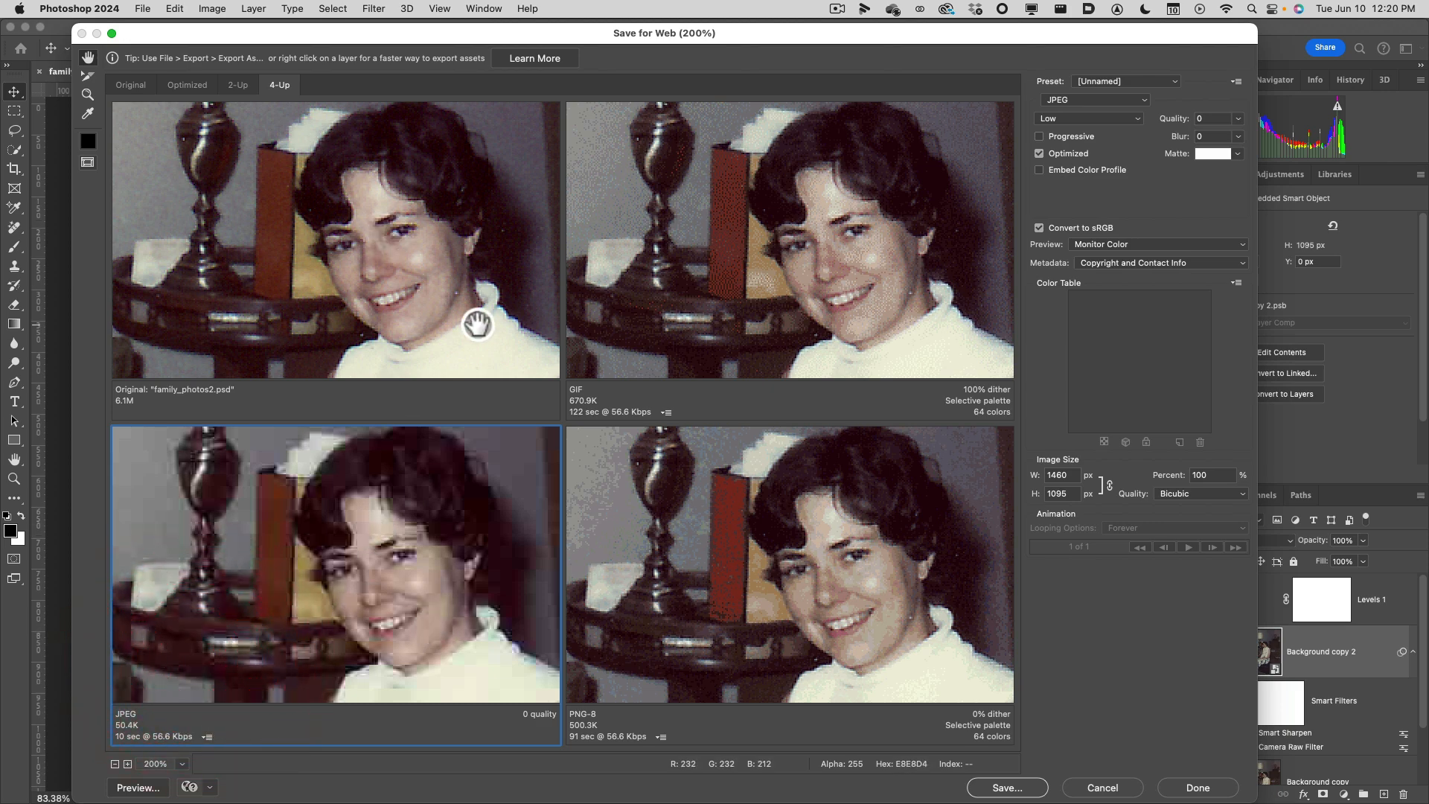
{"action": "key", "text": "super+minus"}
{"action": "key", "text": "super+minus"}
{"action": "key", "text": "super+minus"}
{"action": "key", "text": "super+minus"}
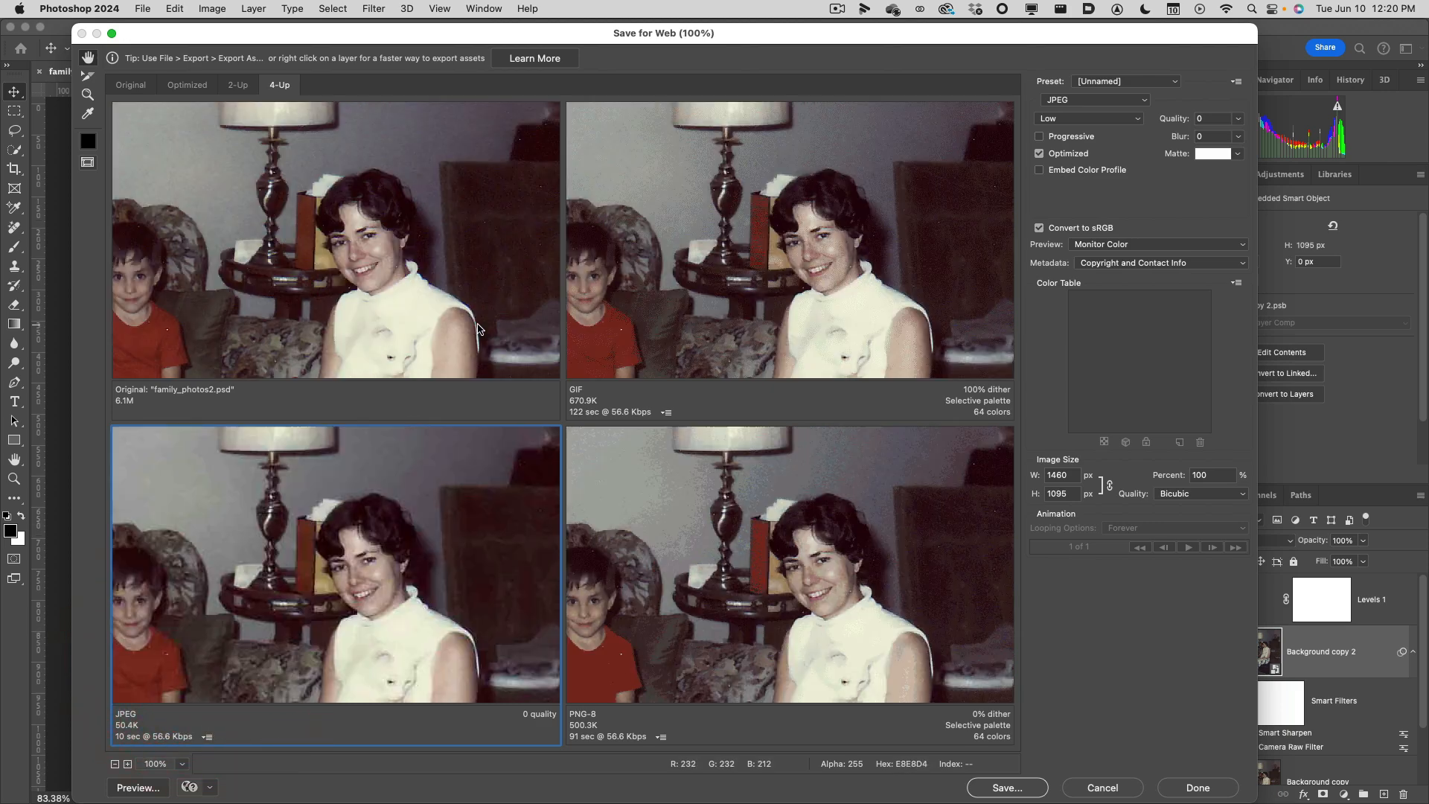
{"action": "key", "text": "super+minus"}
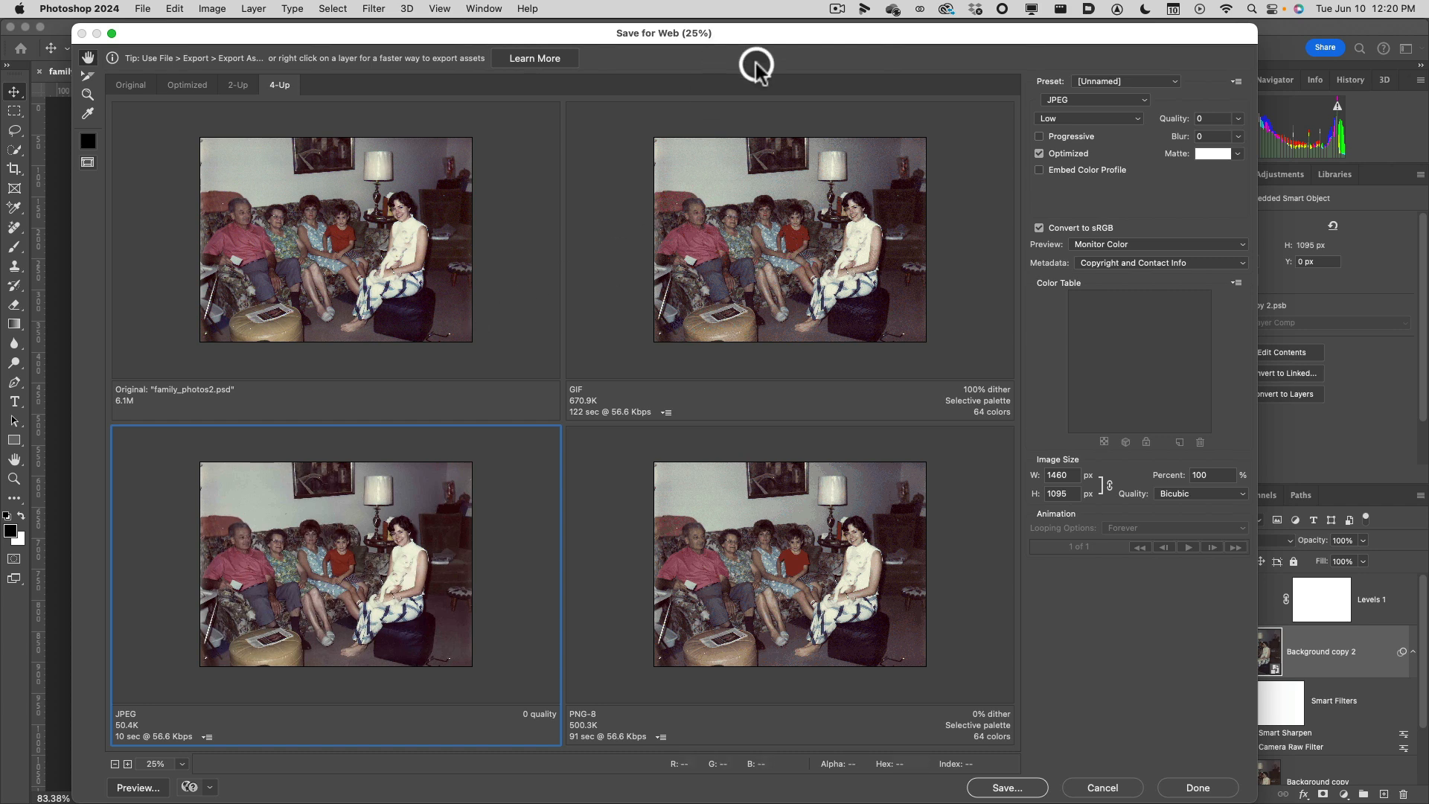
Change the JPEG preview's format to GIF and cancel Save for Web without exporting.
{"action": "left_click", "coordinate": [1127, 99]}
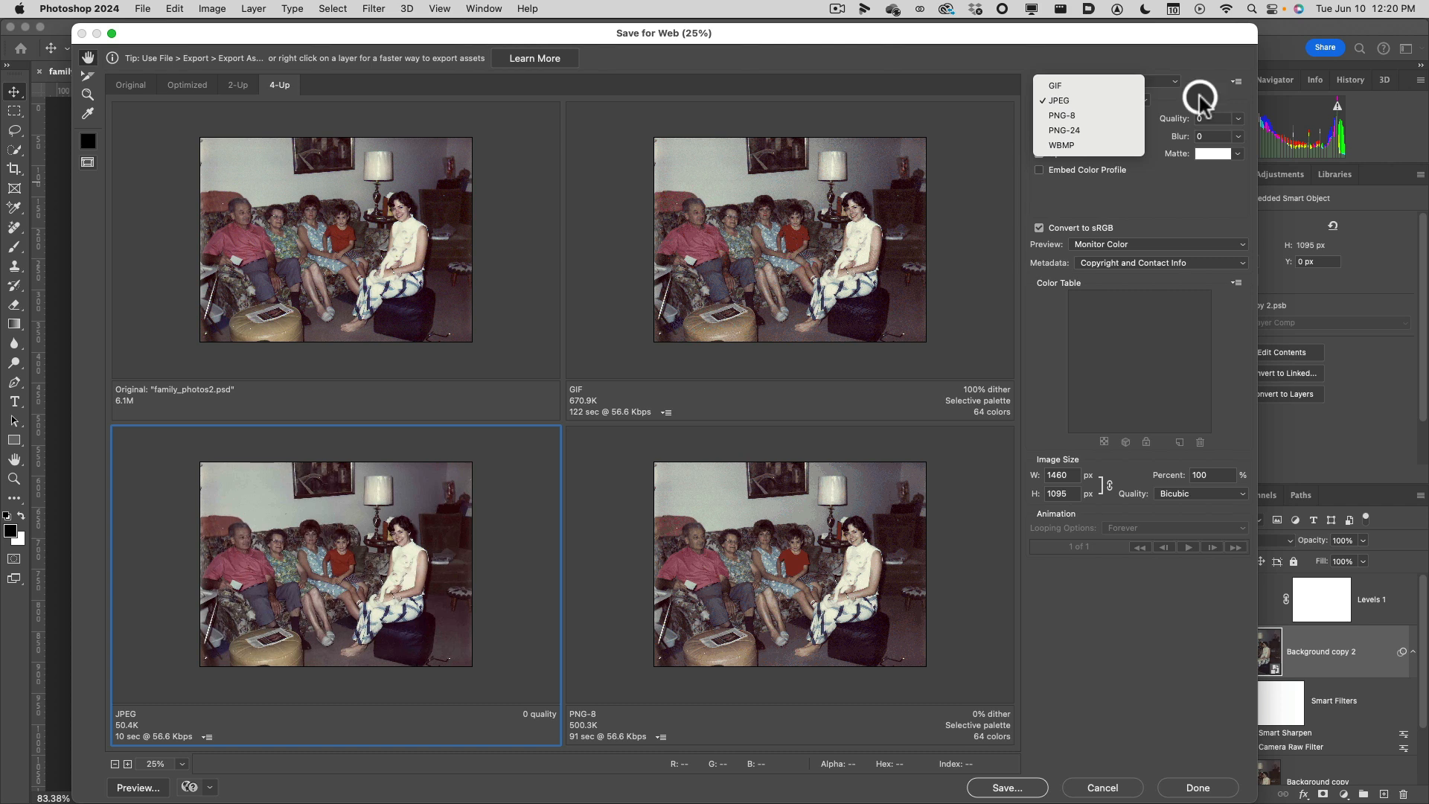
{"action": "left_click", "coordinate": [1141, 42]}
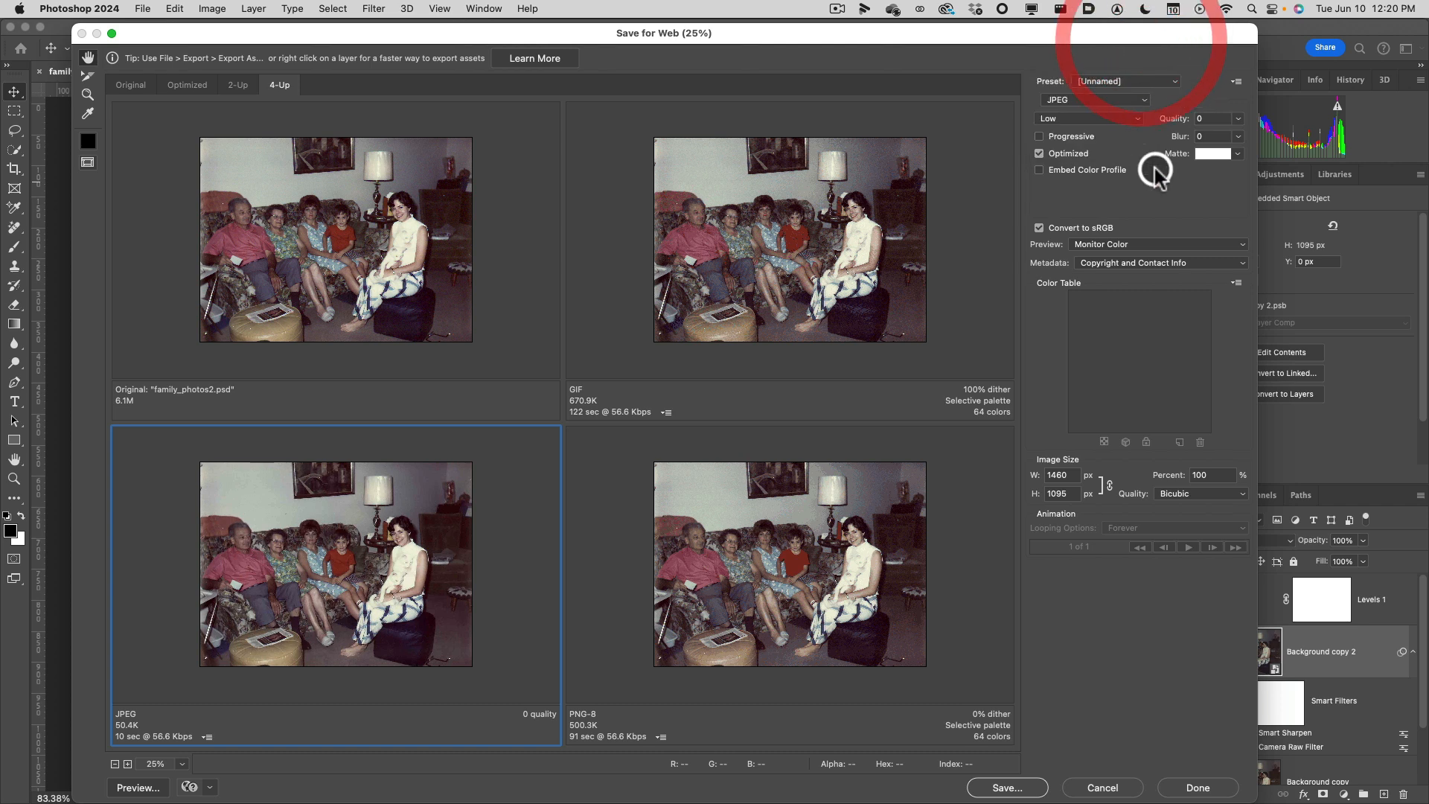
{"action": "left_click", "coordinate": [1136, 99]}
{"action": "left_click", "coordinate": [1132, 87]}
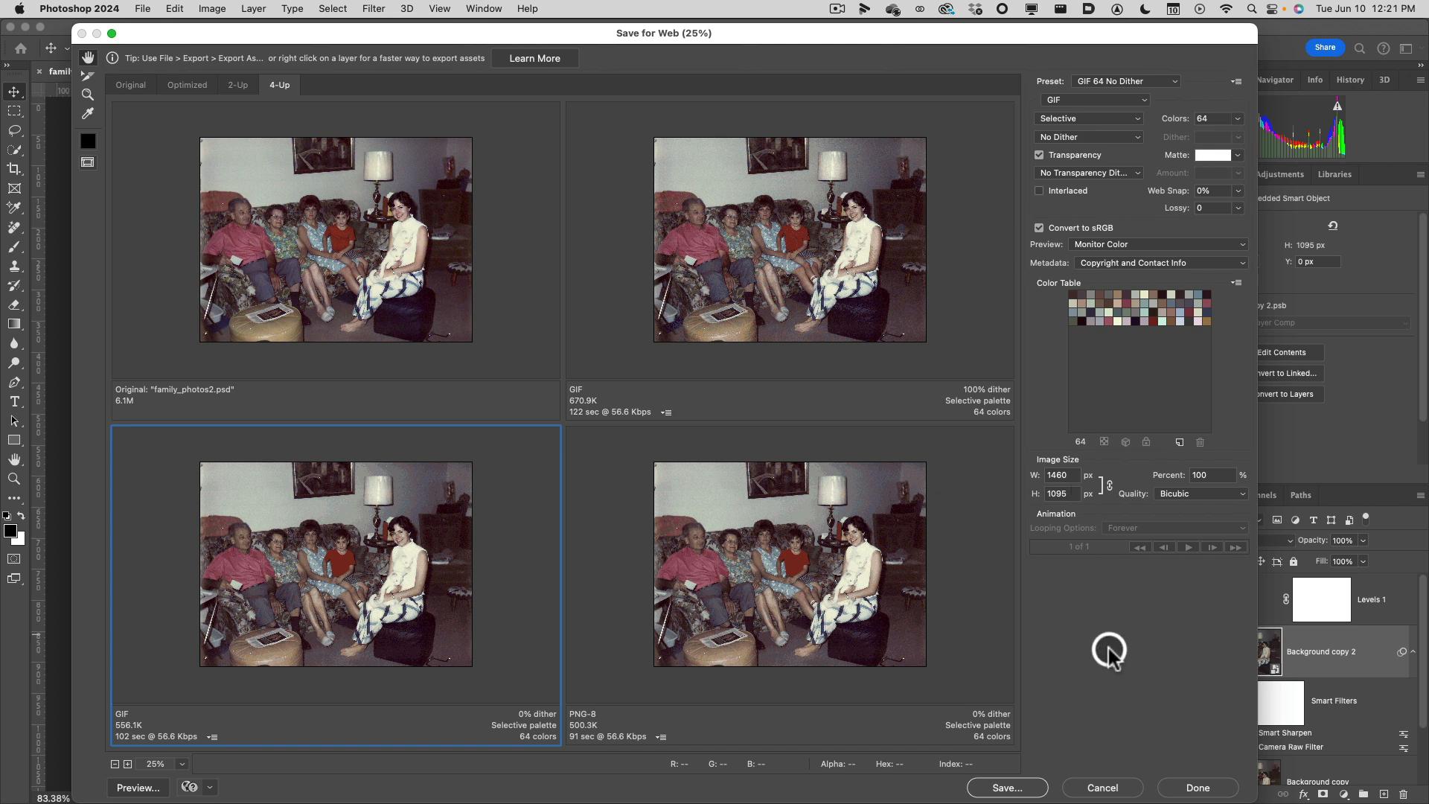
{"action": "left_click", "coordinate": [1102, 787]}
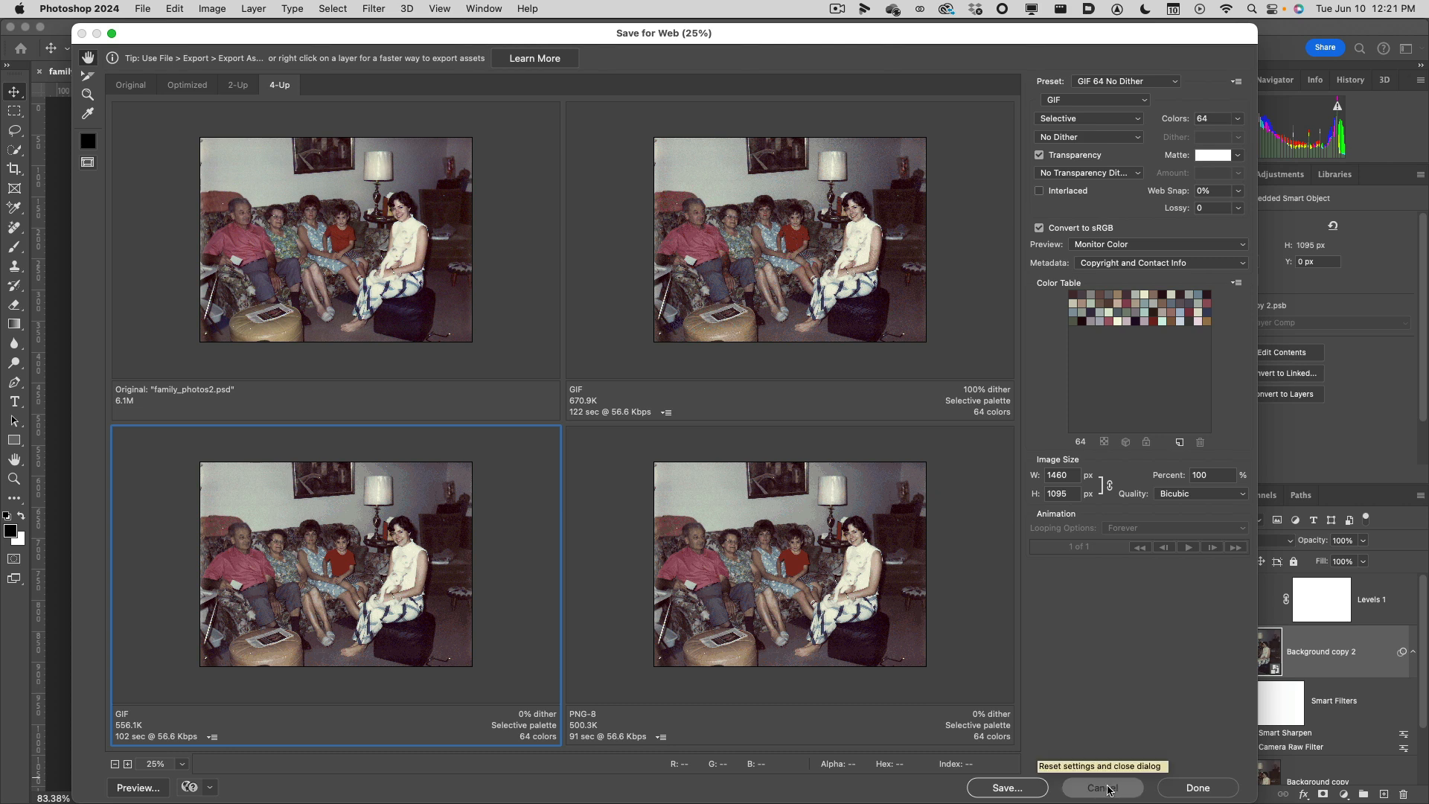
{"action": "left_click", "coordinate": [138, 8]}
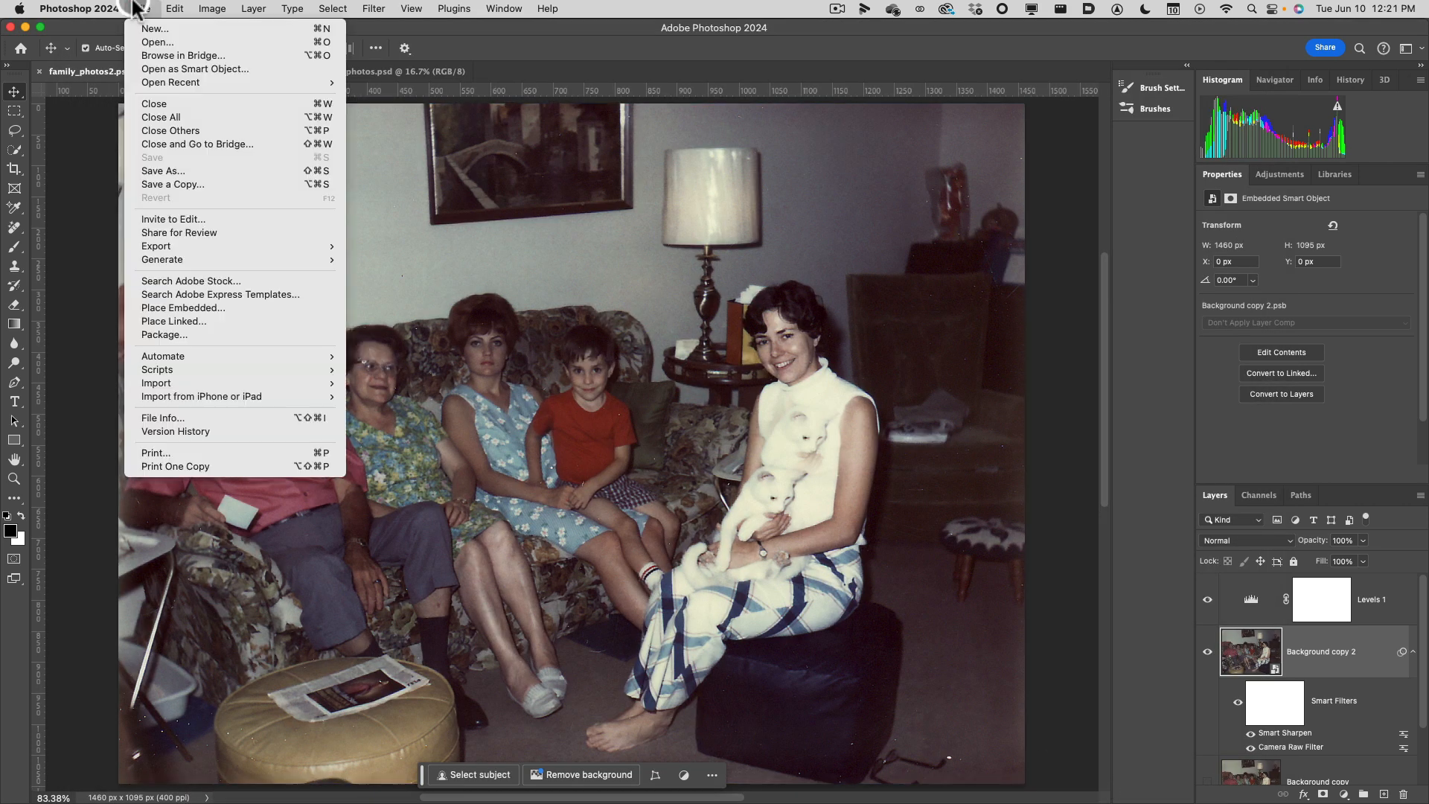
{"action": "mouse_move", "coordinate": [185, 247]}
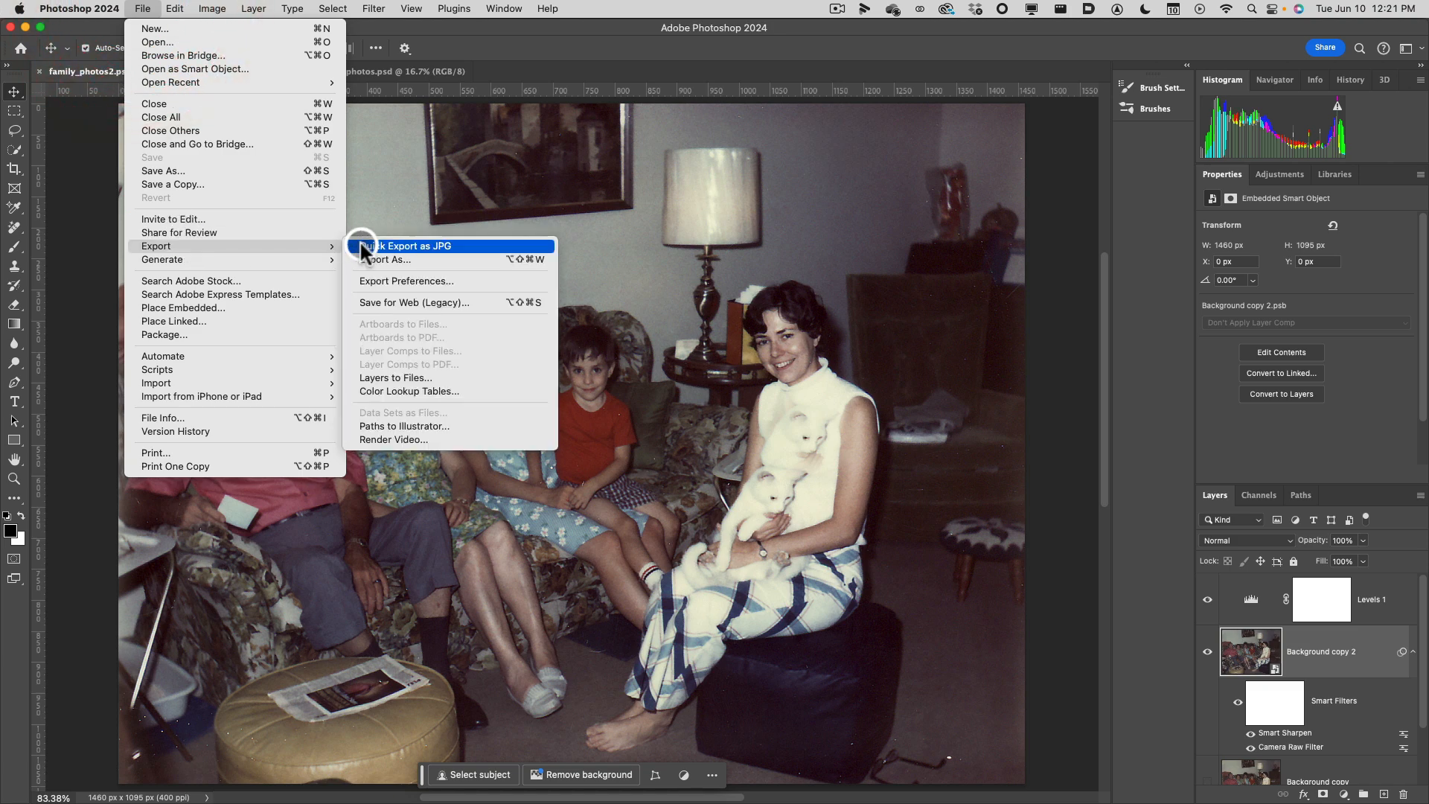
{"action": "left_click", "coordinate": [144, 8]}
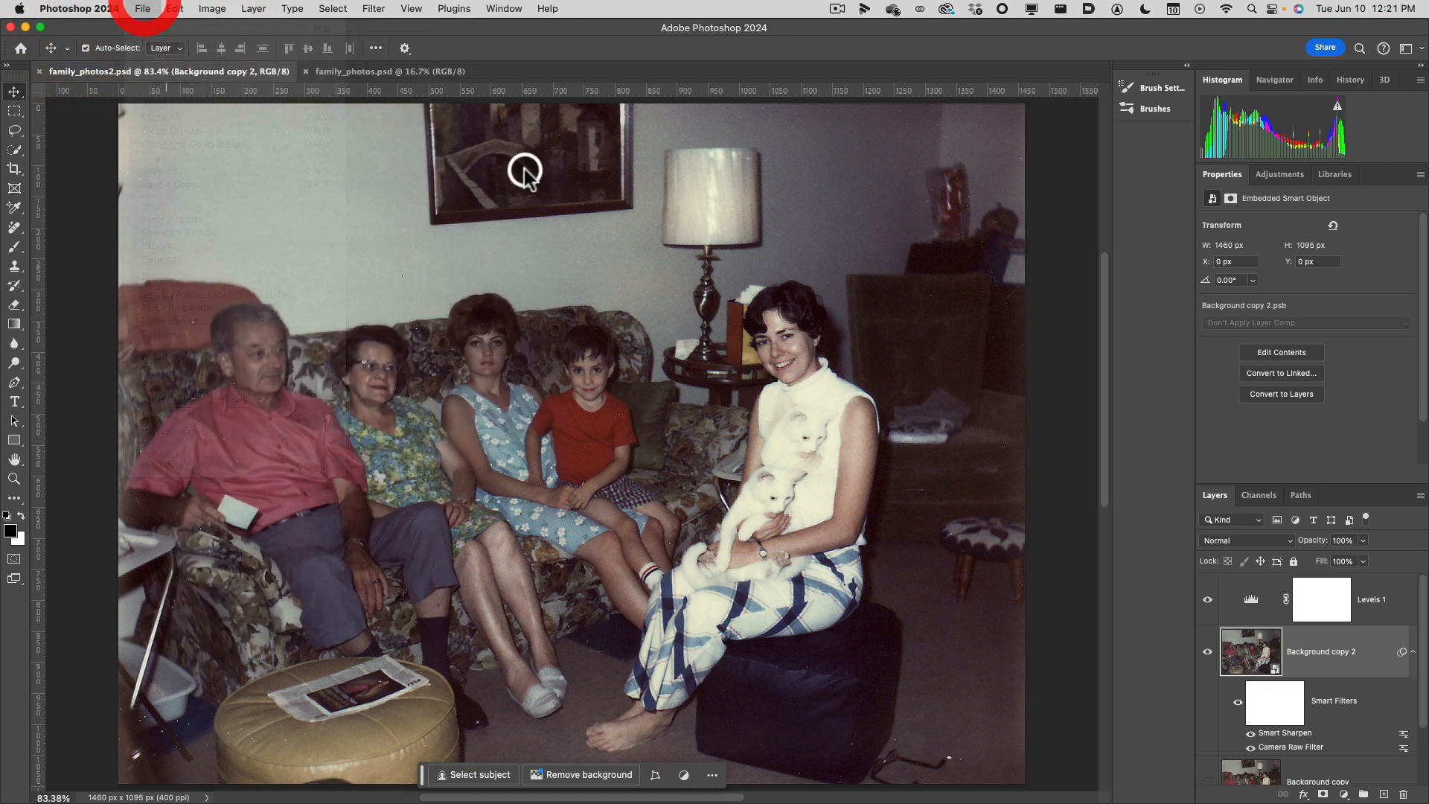